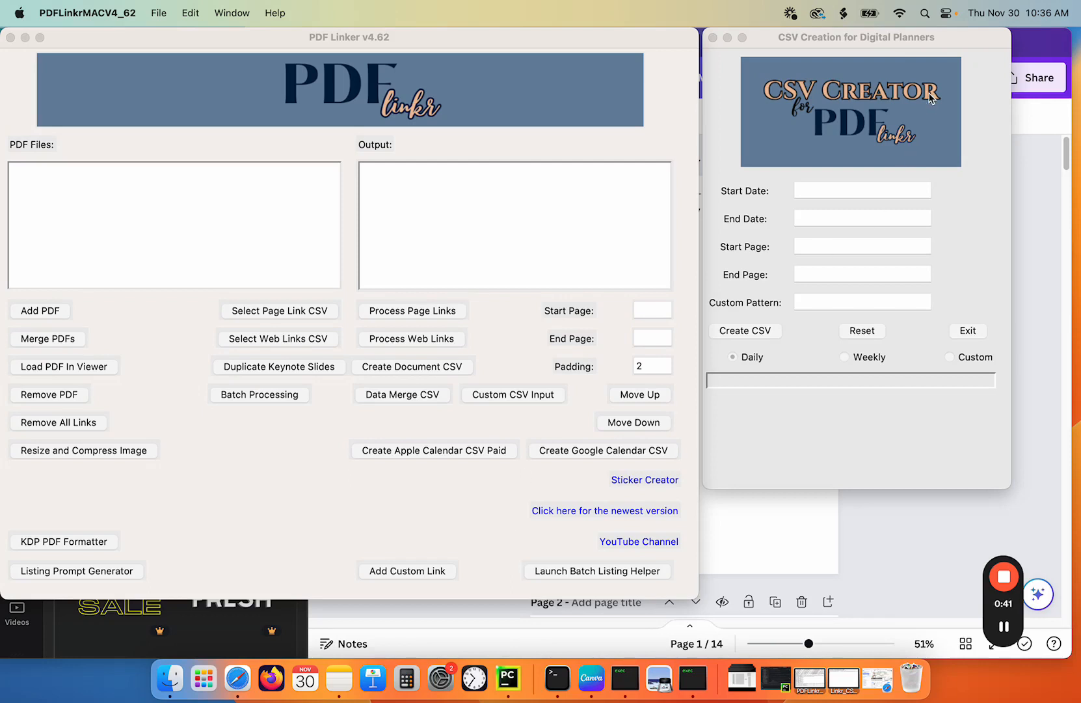
pyautogui.moveTo(874, 37); pyautogui.dragTo(818, 45)
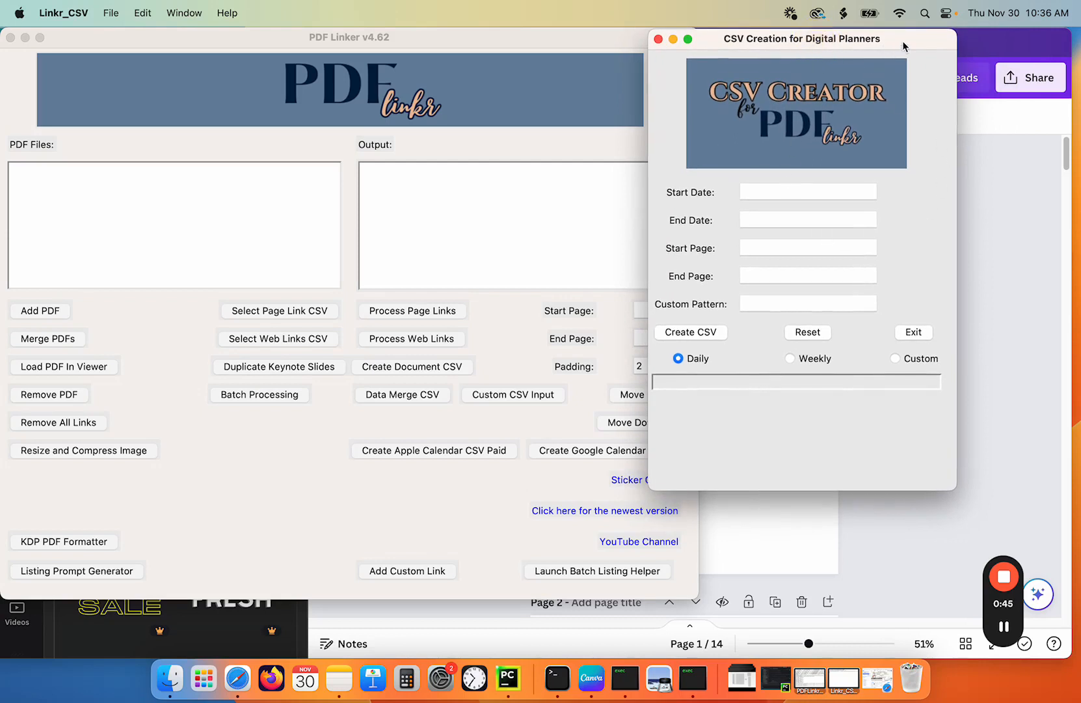
pyautogui.moveTo(902, 41); pyautogui.dragTo(935, 40)
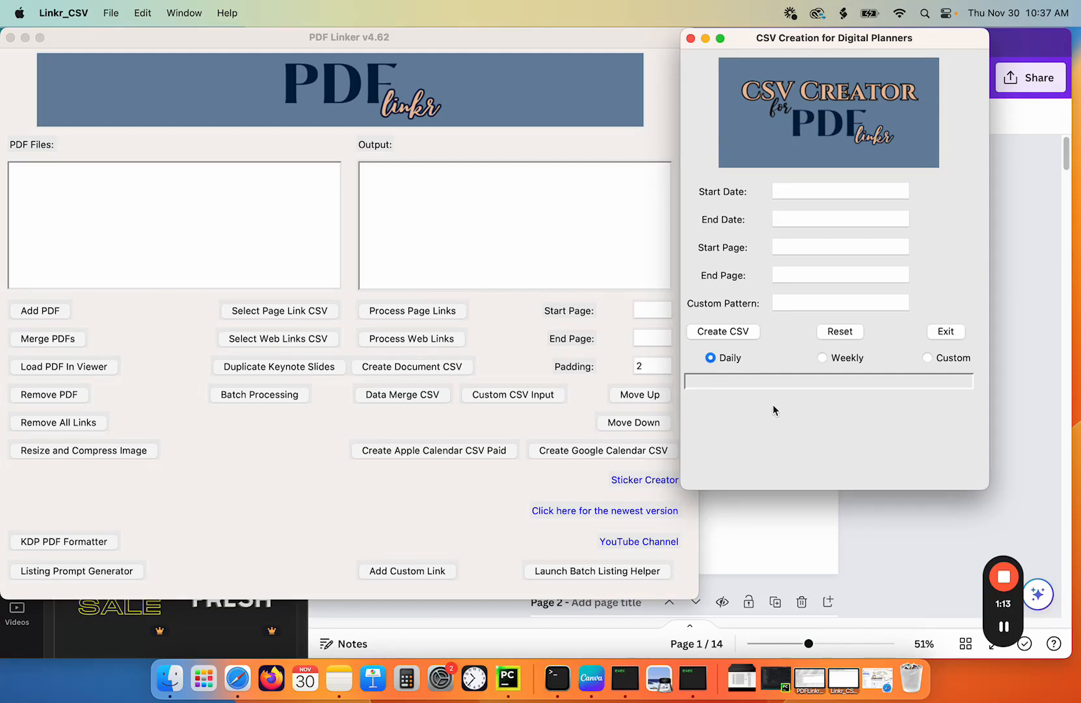
pyautogui.click(478, 36)
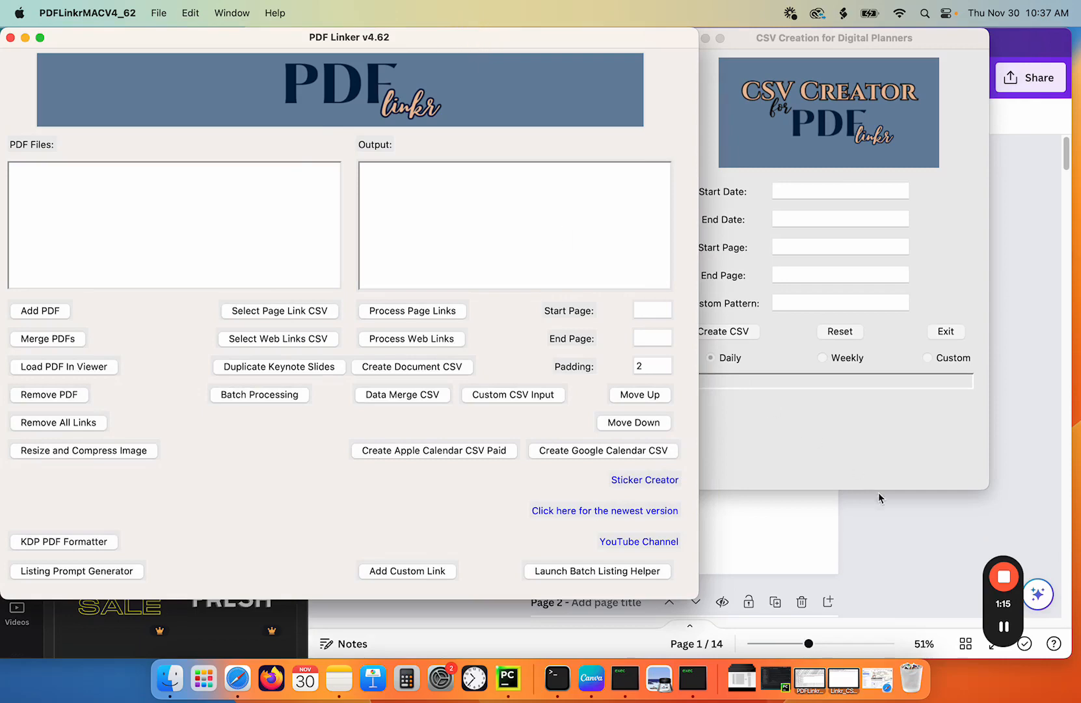
pyautogui.click(883, 516)
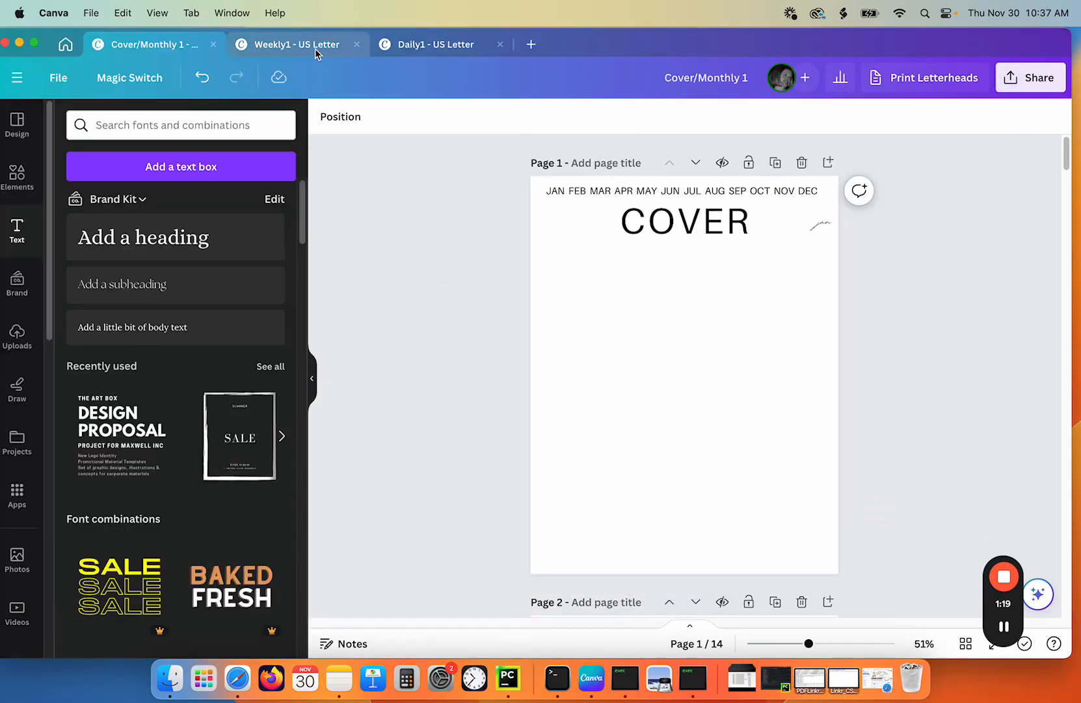
# - Browse the Cover/Monthly planner pages and the Weekly1 and Daily1 planner designs
pyautogui.scroll(-5, 494, 259)
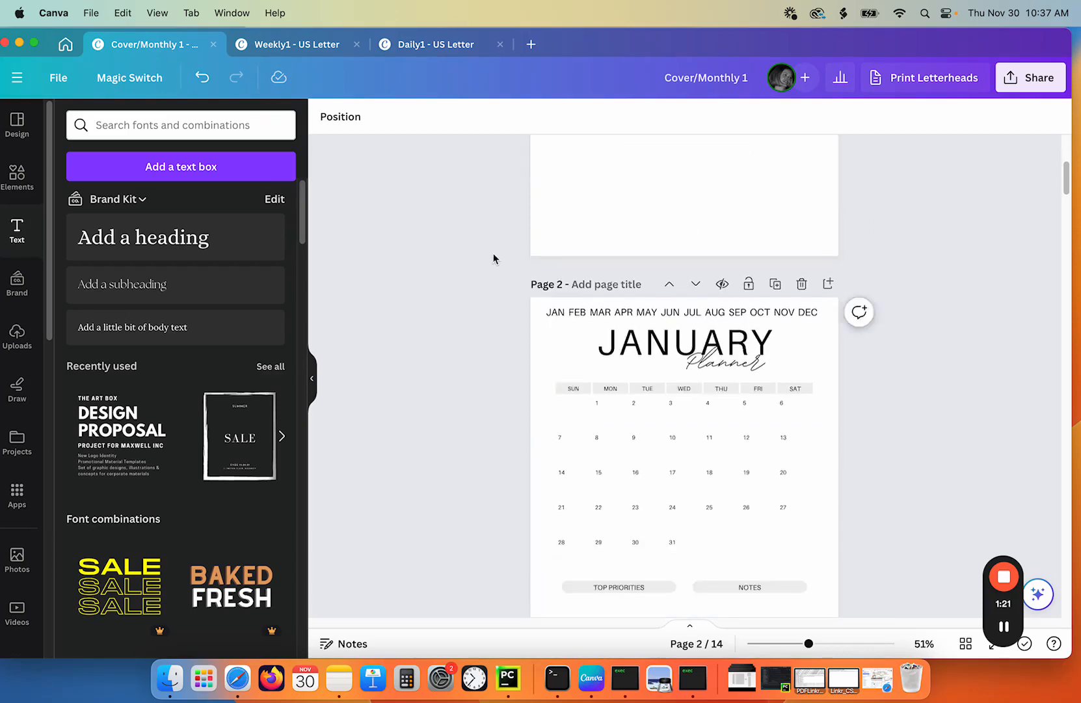
pyautogui.scroll(-15, 493, 258)
pyautogui.scroll(10, 493, 257)
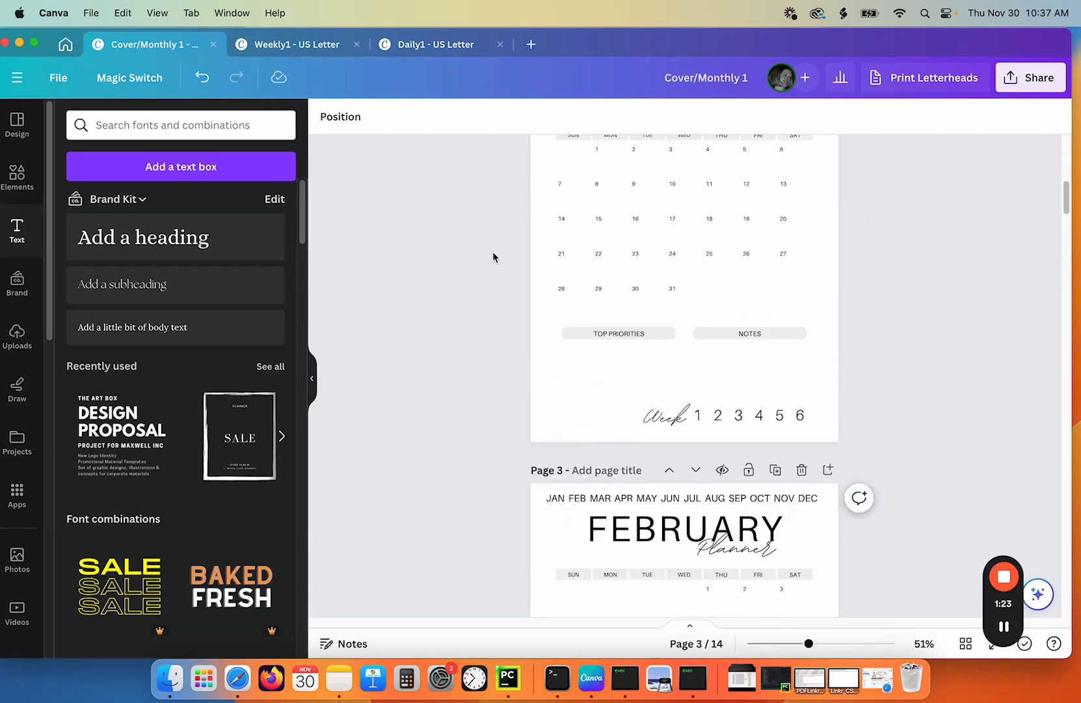
pyautogui.scroll(10, 492, 251)
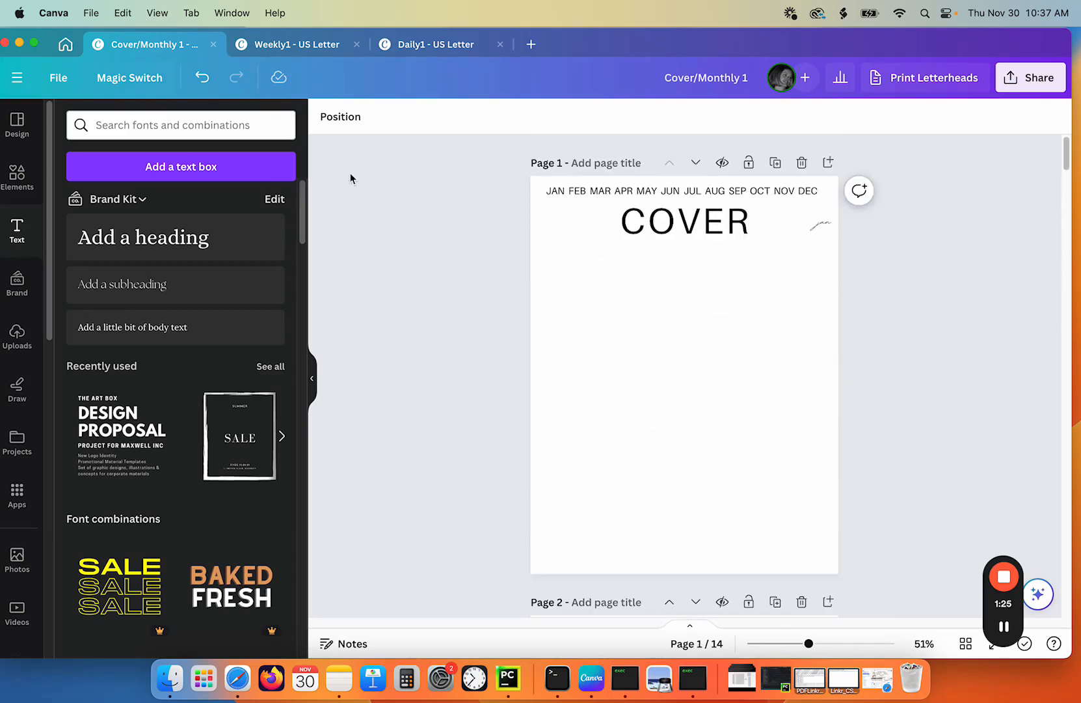
pyautogui.scroll(-20, 468, 229)
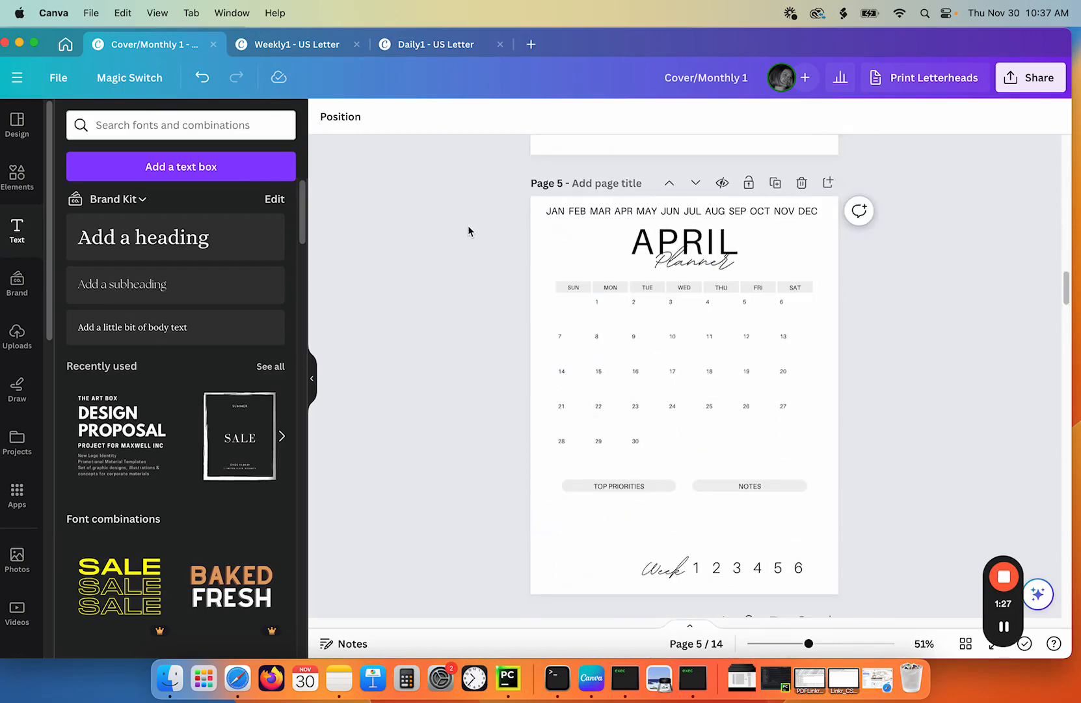
pyautogui.scroll(15, 466, 229)
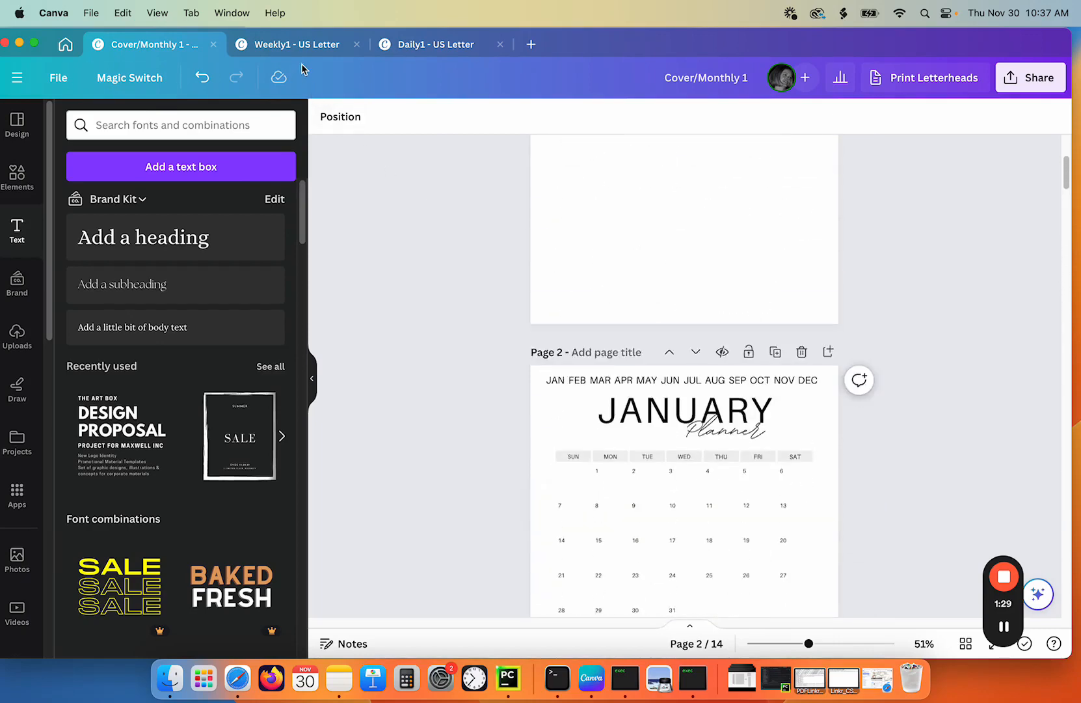
pyautogui.click(301, 44)
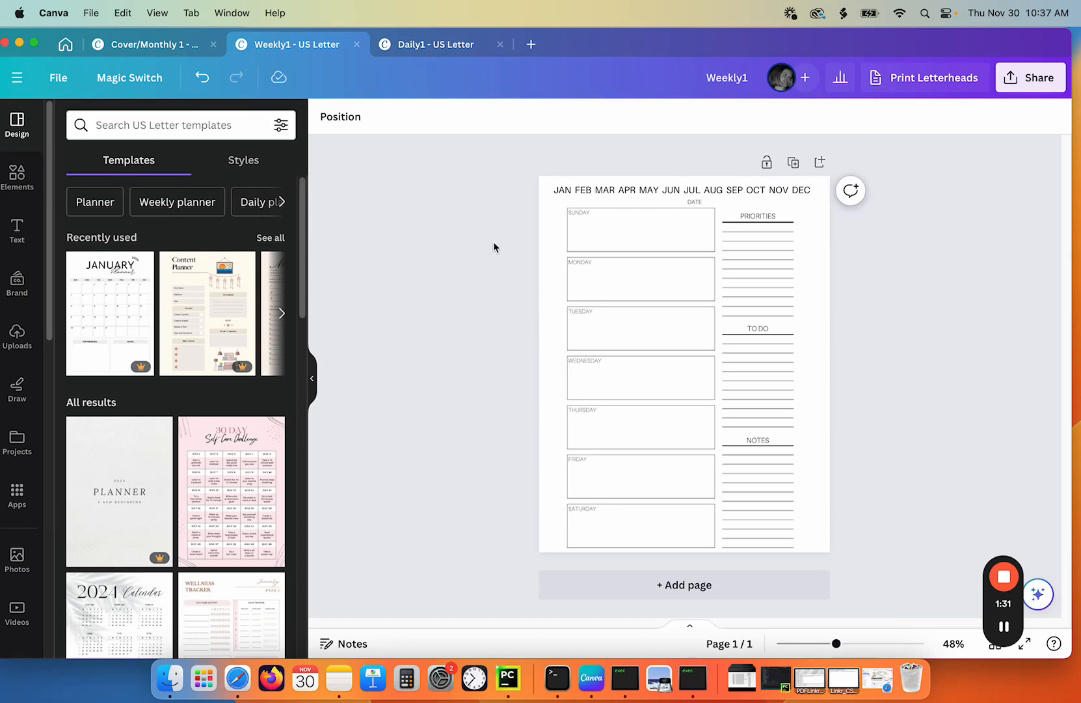
pyautogui.click(435, 48)
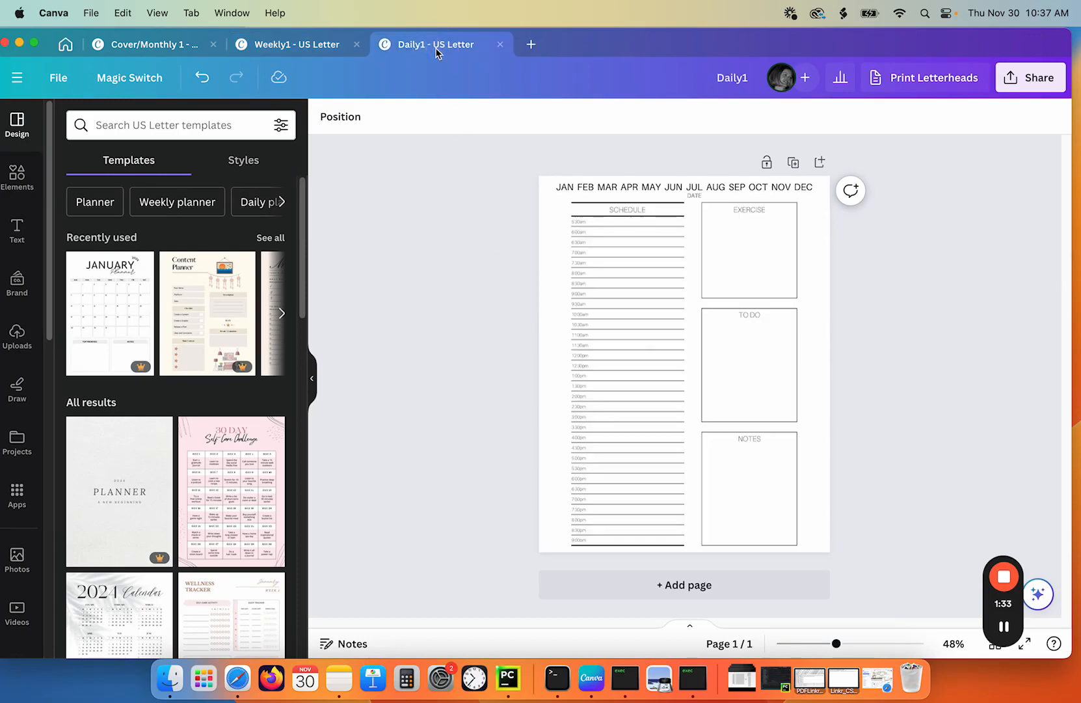
pyautogui.click(313, 51)
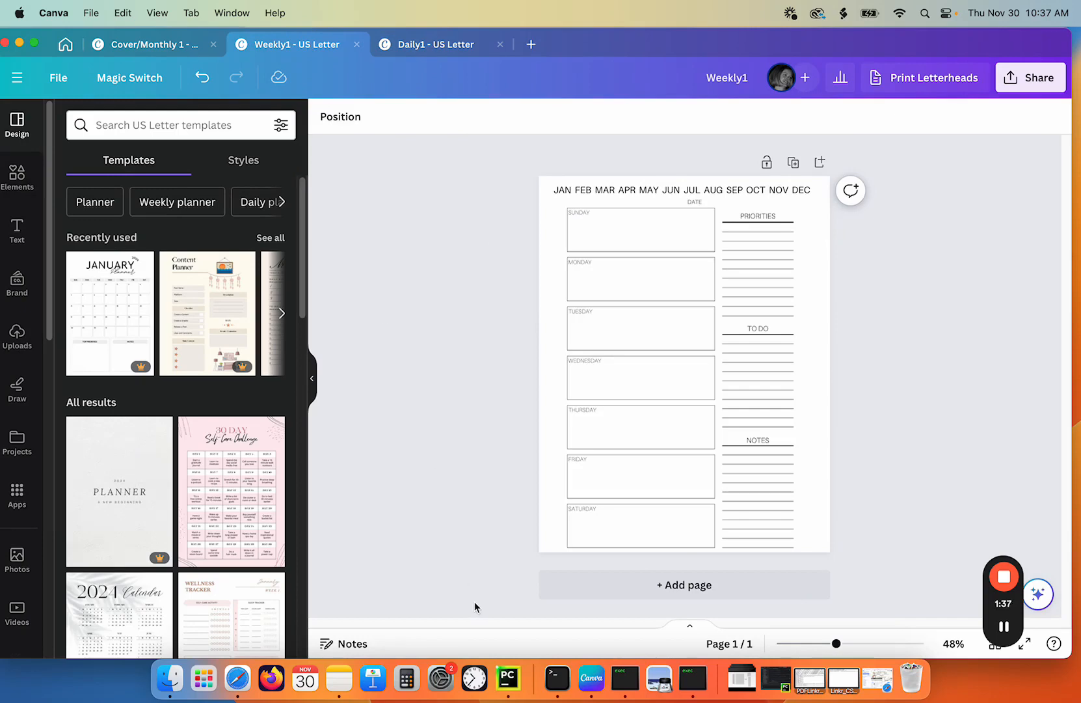
pyautogui.click(625, 678)
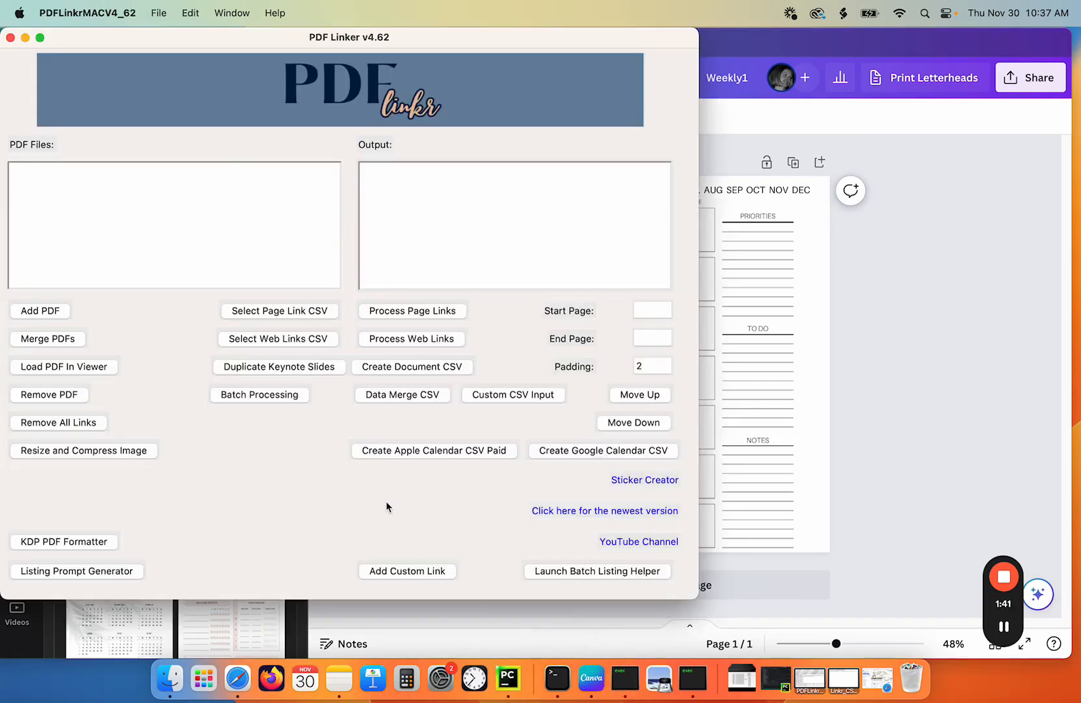
pyautogui.click(409, 394)
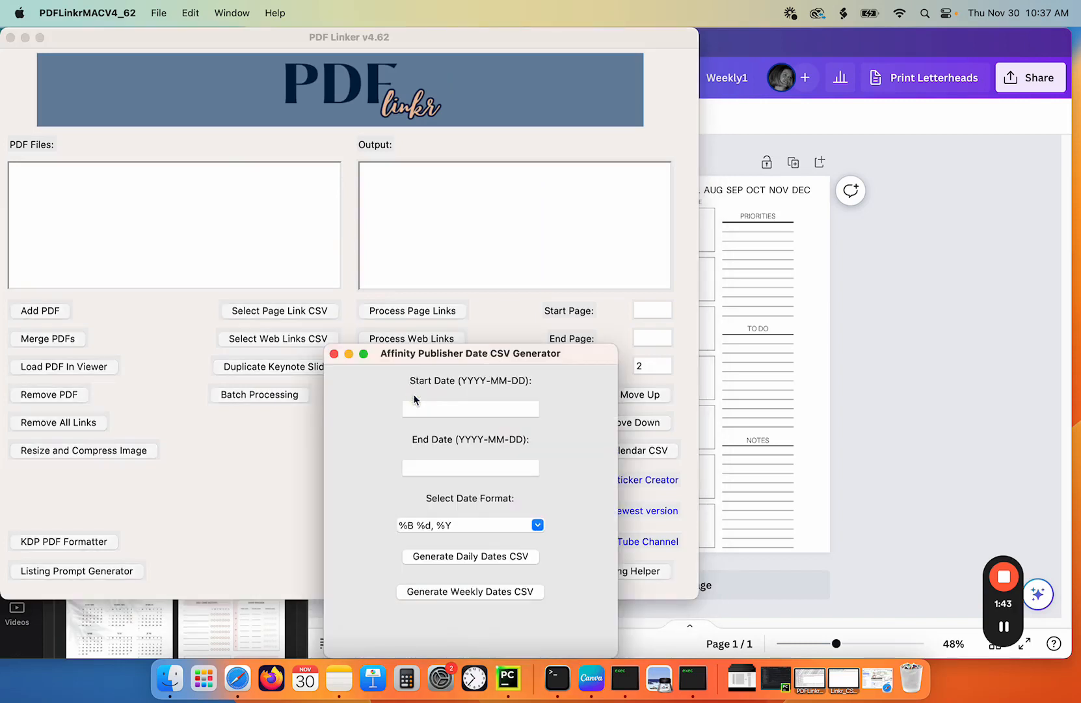
pyautogui.moveTo(485, 359); pyautogui.dragTo(366, 218)
pyautogui.click(351, 269)
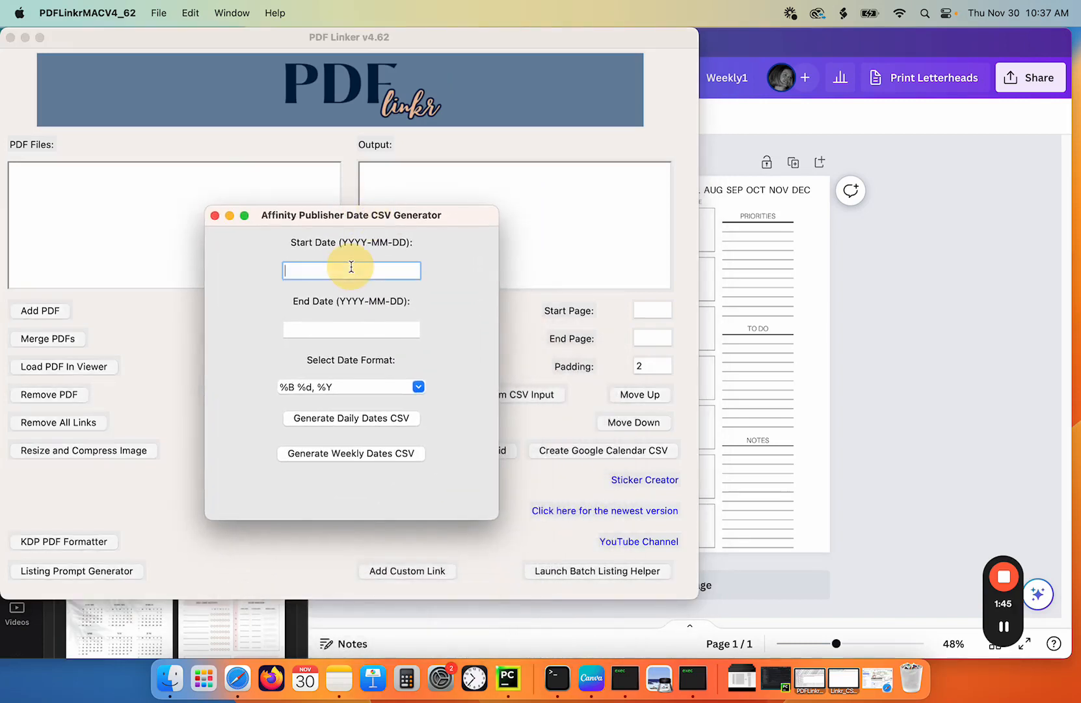
pyautogui.click(215, 215)
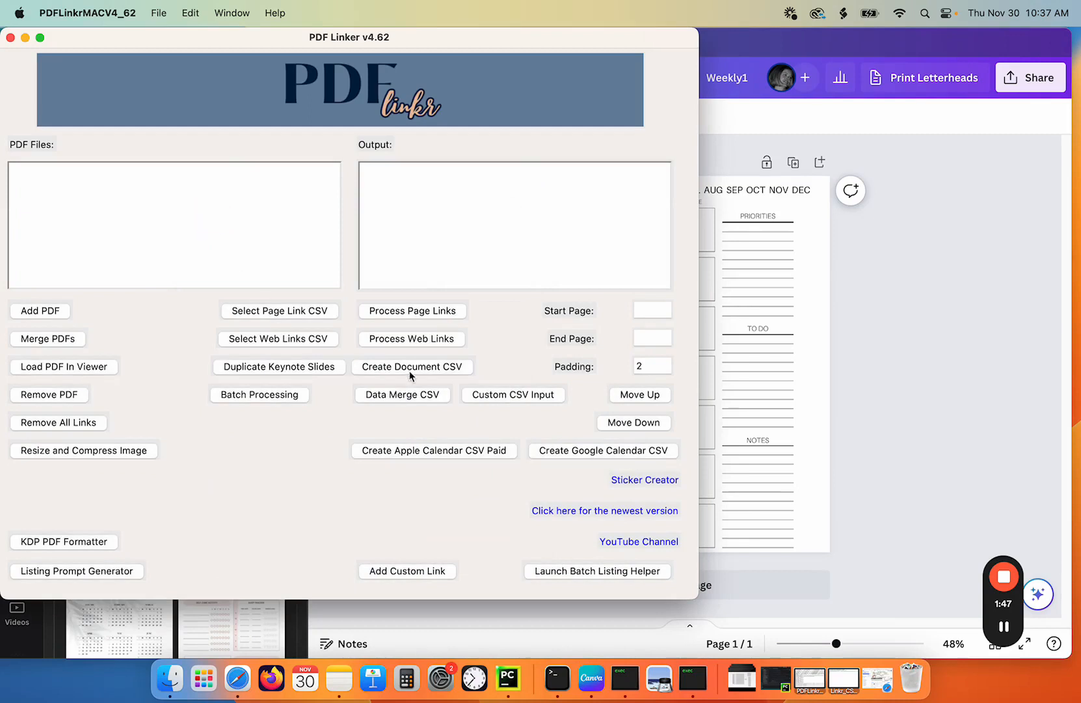
# - Open the Data Merge CSV date generator and set the start date 2023-12-31 and end date 2025-01-04
pyautogui.click(400, 394)
pyautogui.moveTo(448, 358); pyautogui.dragTo(308, 198)
pyautogui.click(314, 249)
pyautogui.write('202')
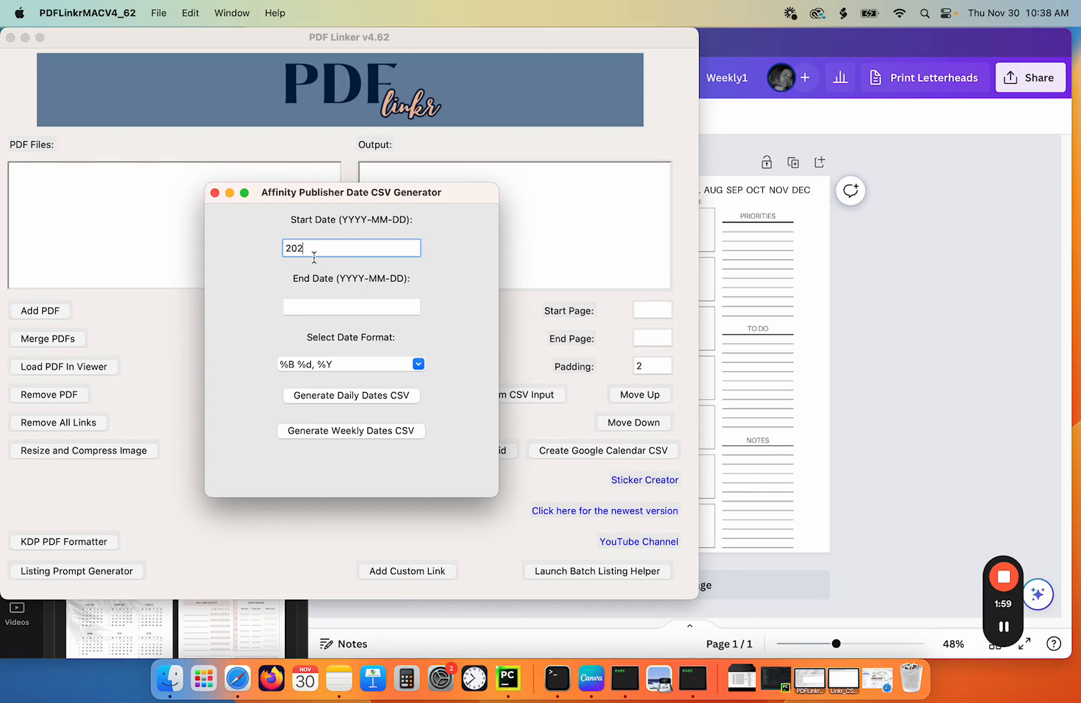
pyautogui.write('3-12-31')
pyautogui.click(313, 312)
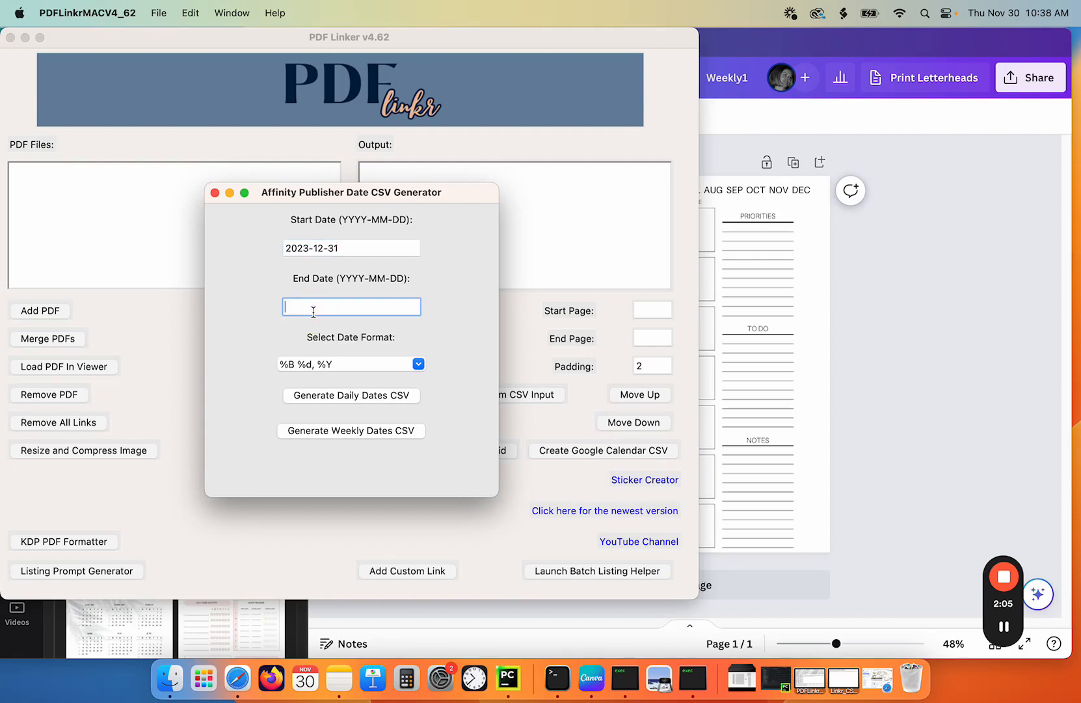
pyautogui.write('2025-01-04')
# - Generate the weekly dates CSV and save it as canva in the TEST/Canva Demo/CSV Weekly Canva folder
pyautogui.click(356, 433)
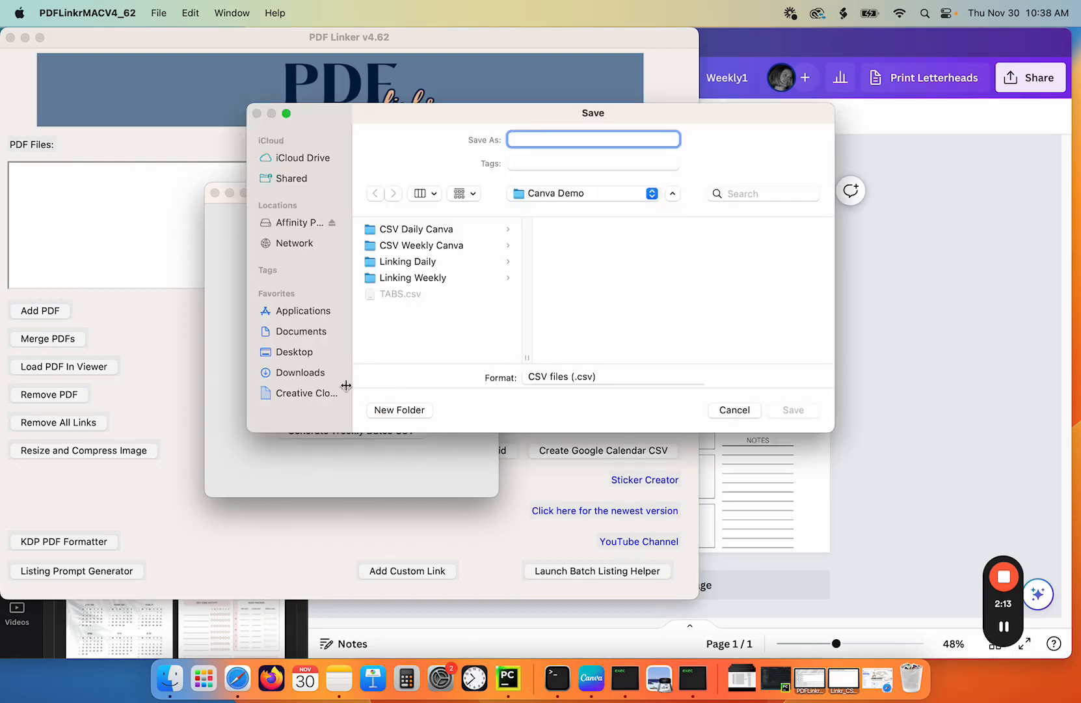
pyautogui.click(301, 354)
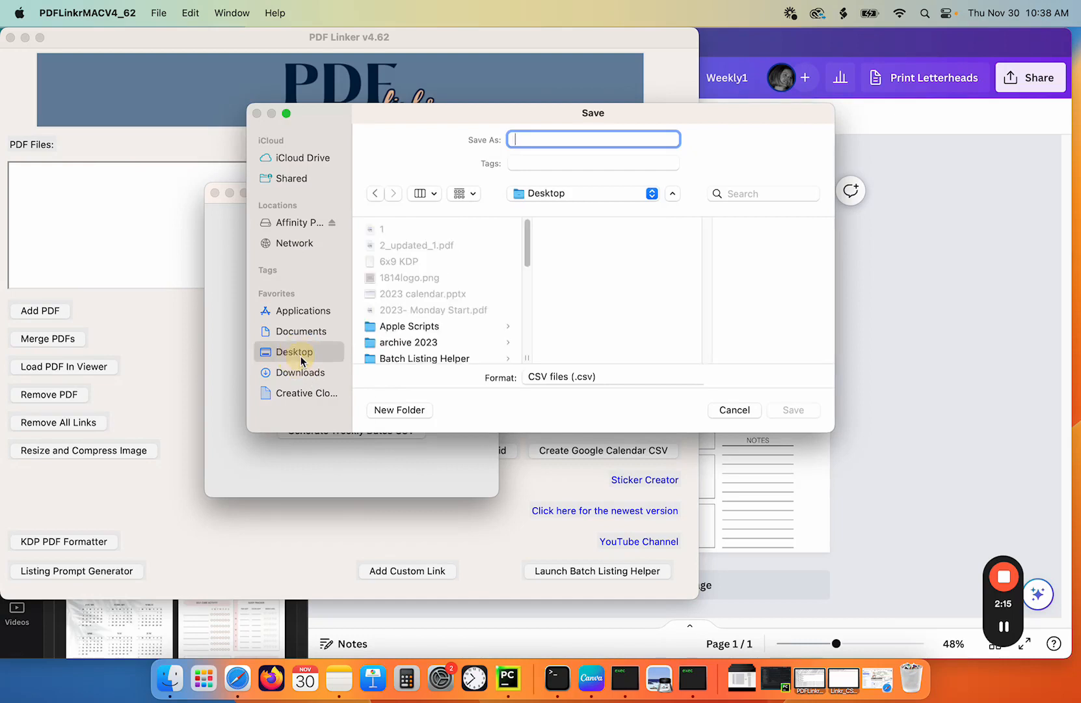
pyautogui.scroll(-10, 390, 354)
pyautogui.click(396, 348)
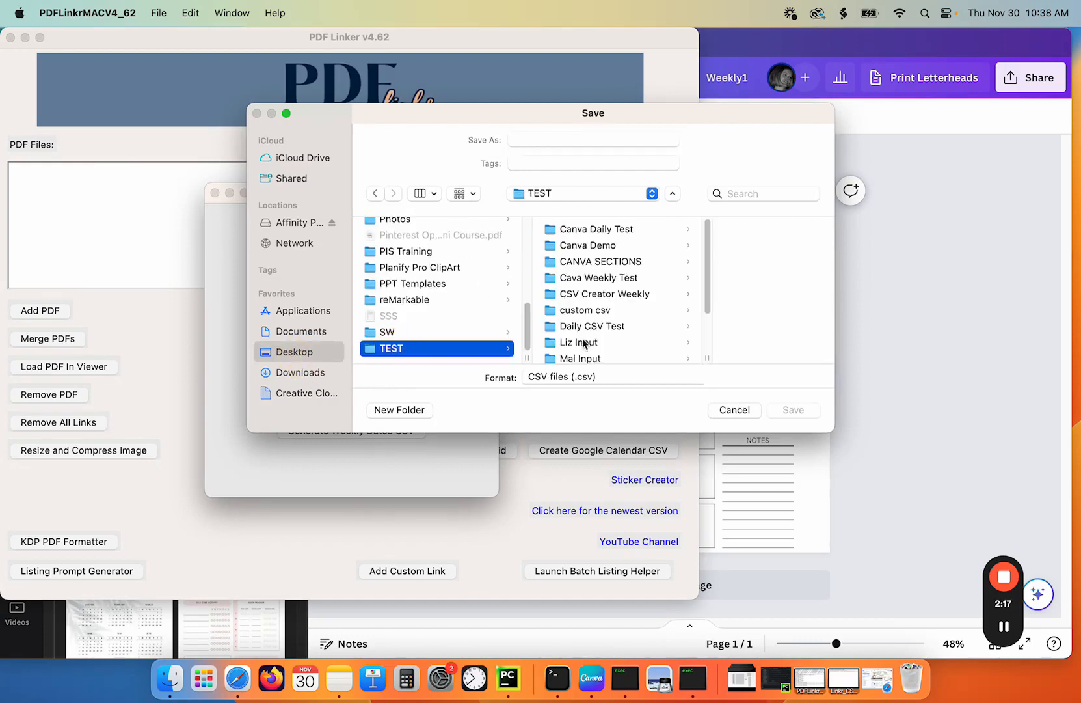
pyautogui.click(612, 248)
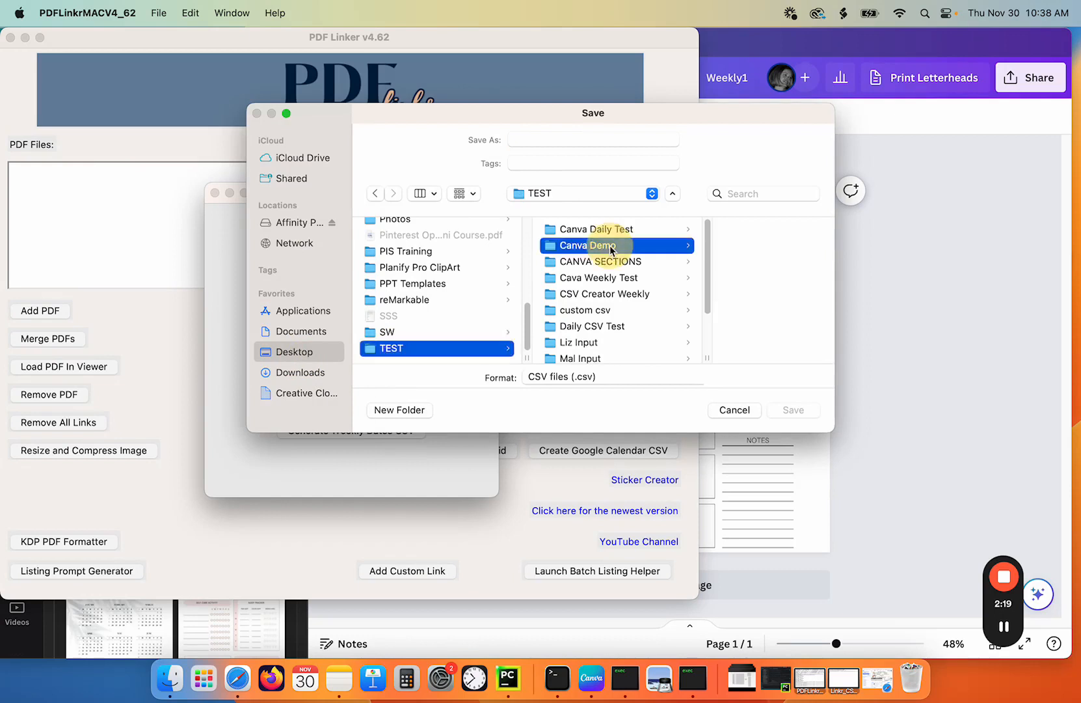
pyautogui.click(696, 250)
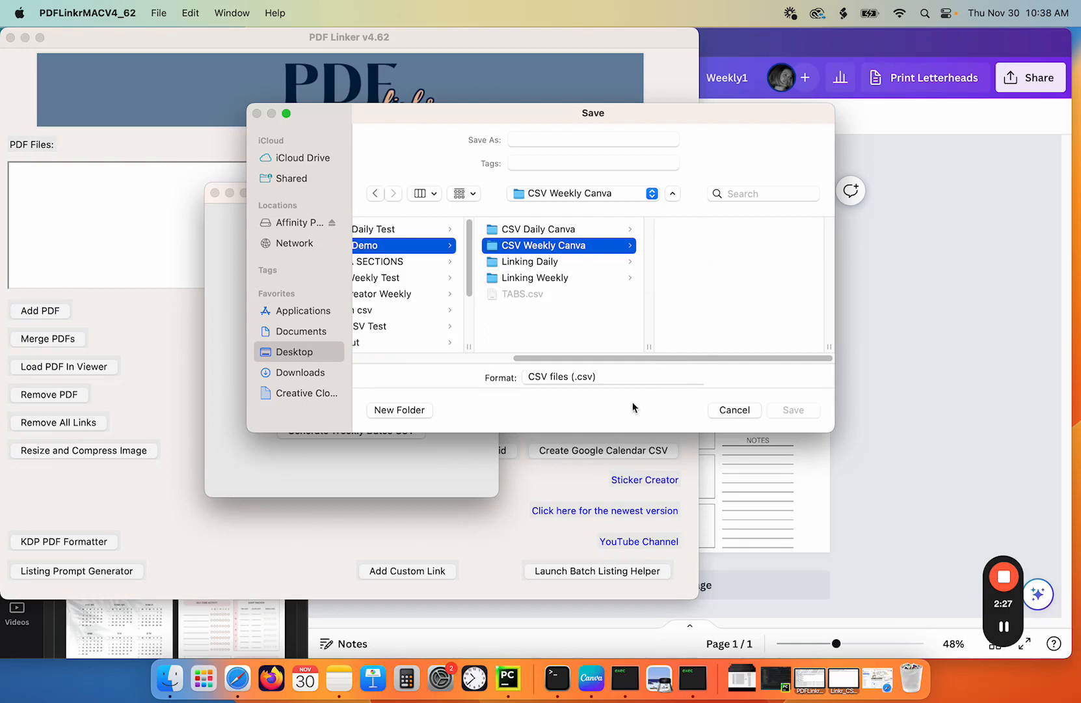
pyautogui.click(585, 144)
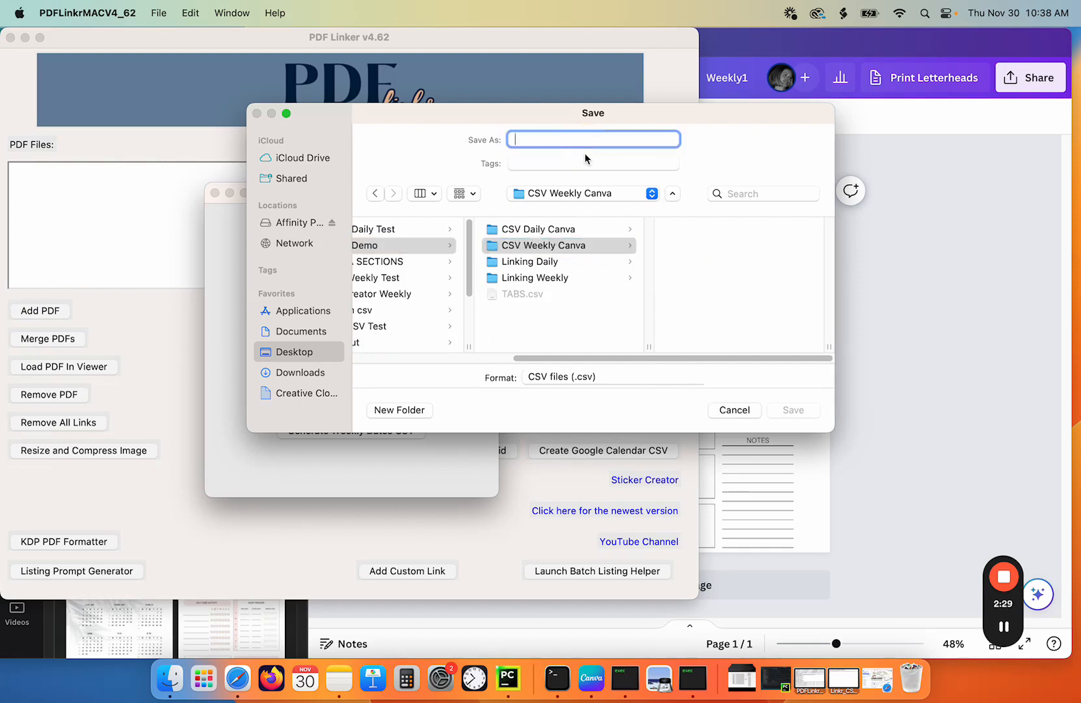
pyautogui.write('canva')
pyautogui.press('Return')
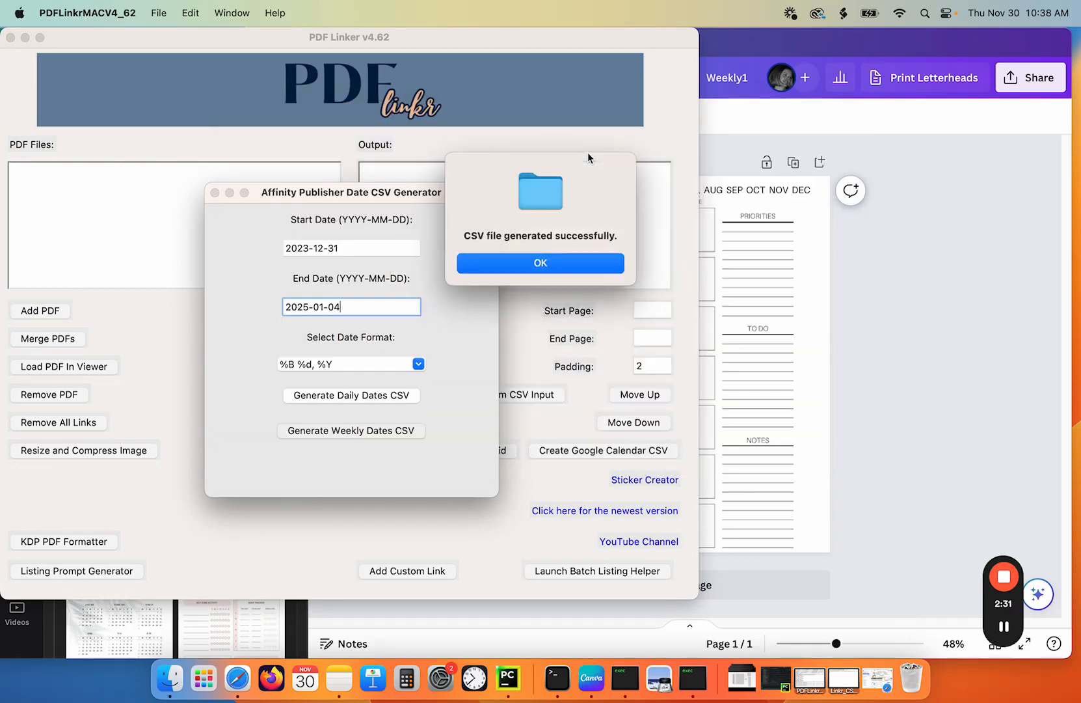
pyautogui.click(552, 262)
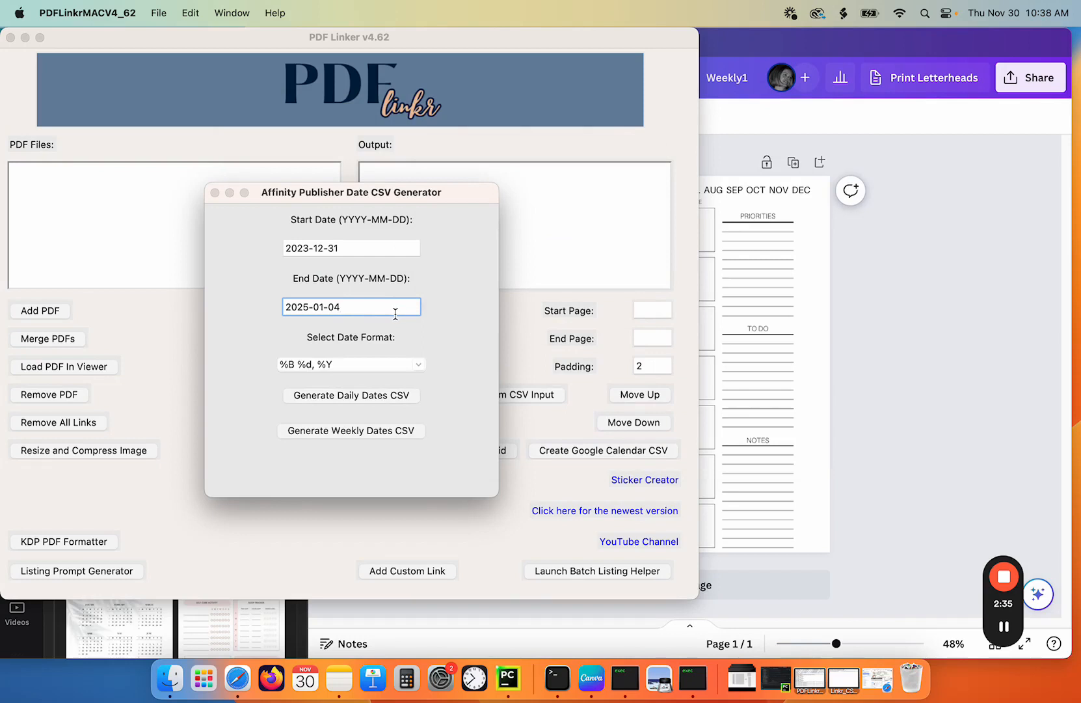
# - Change the generator's end date to 2024-03-31
pyautogui.click(365, 254)
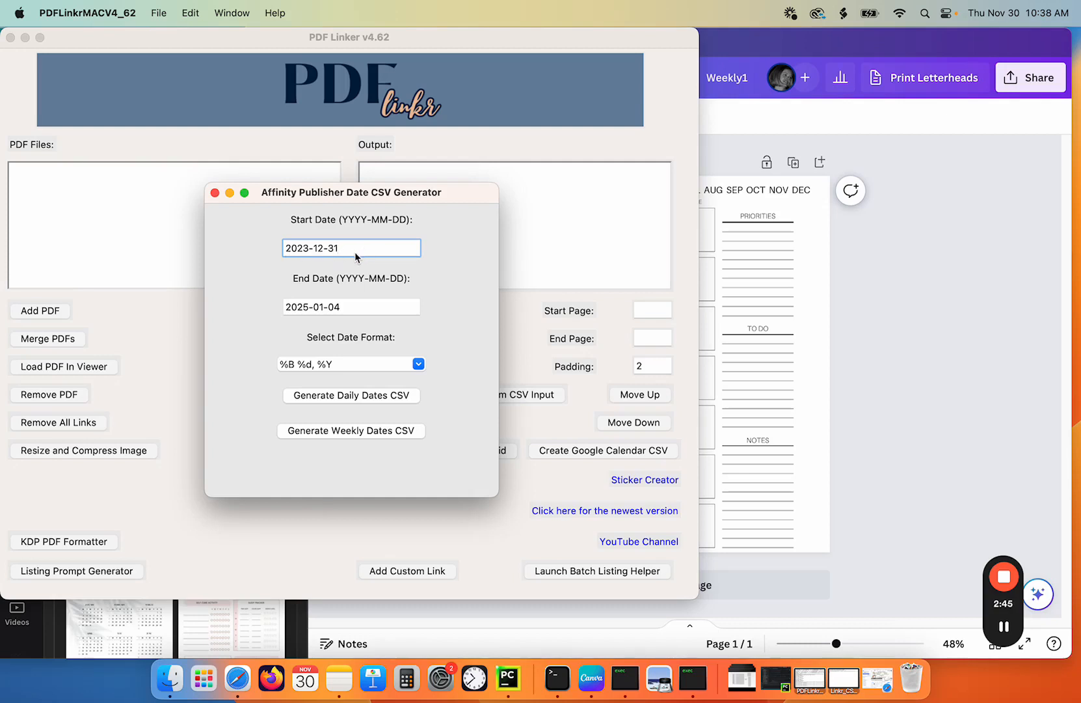
pyautogui.moveTo(355, 306); pyautogui.dragTo(281, 310)
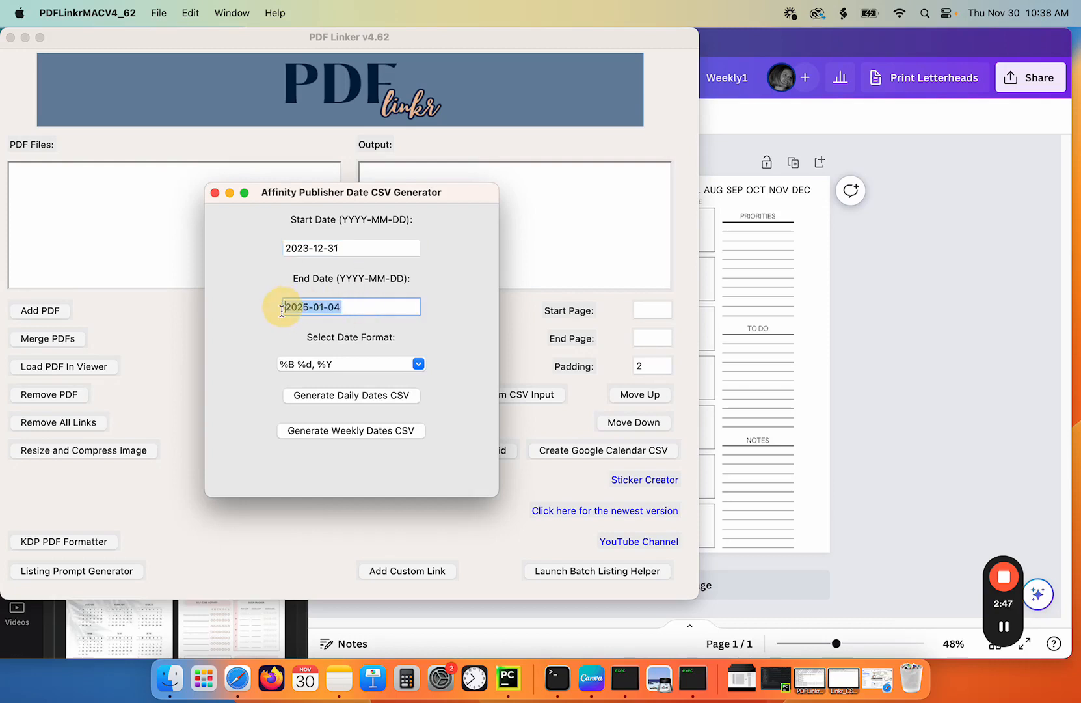
pyautogui.write('2023-')
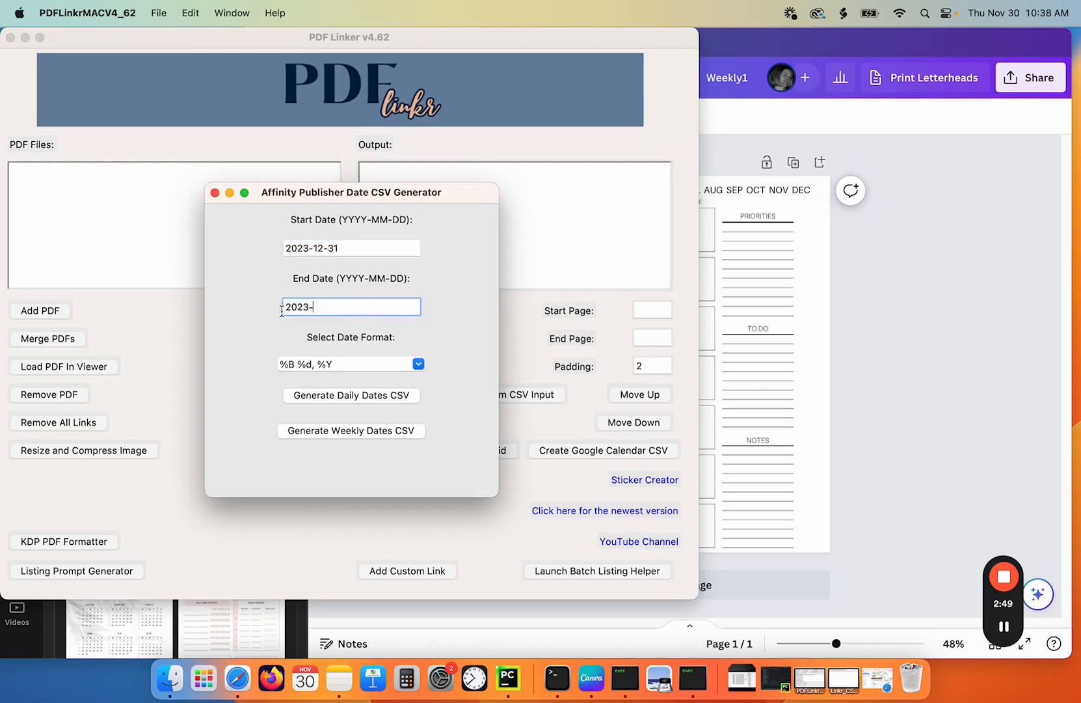
pyautogui.press('BackSpace')
pyautogui.write('4-03-31')
# - Generate the daily dates CSV and save it as jan- in the Canva Demo/CSV Daily Canva folder
pyautogui.click(352, 397)
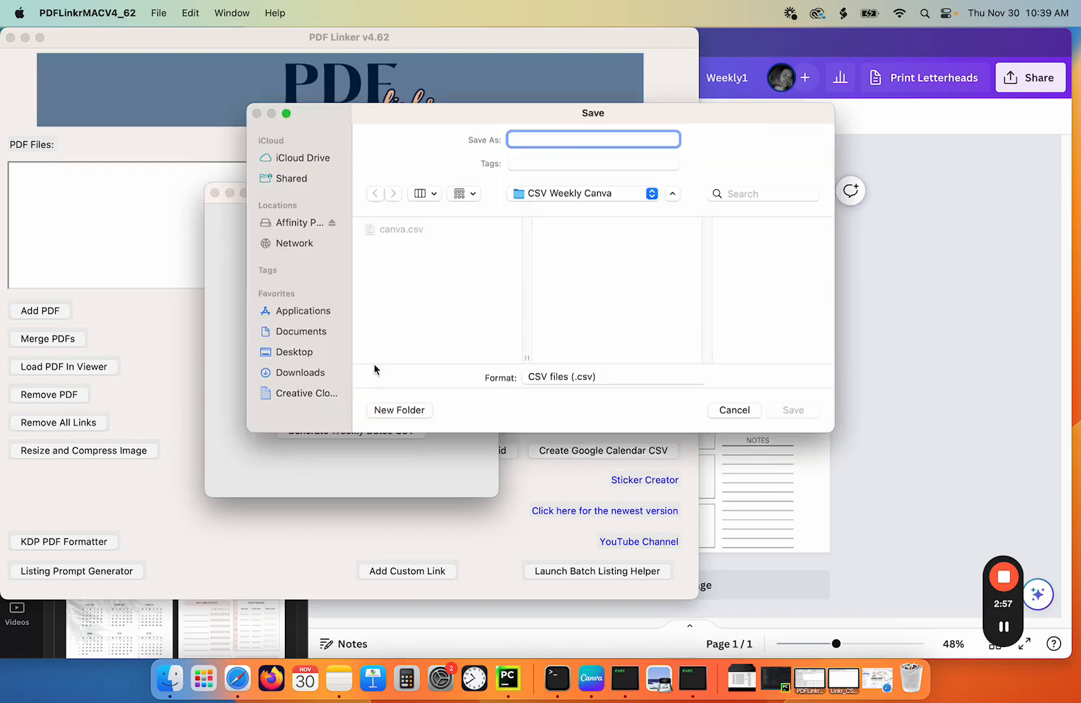
pyautogui.click(541, 196)
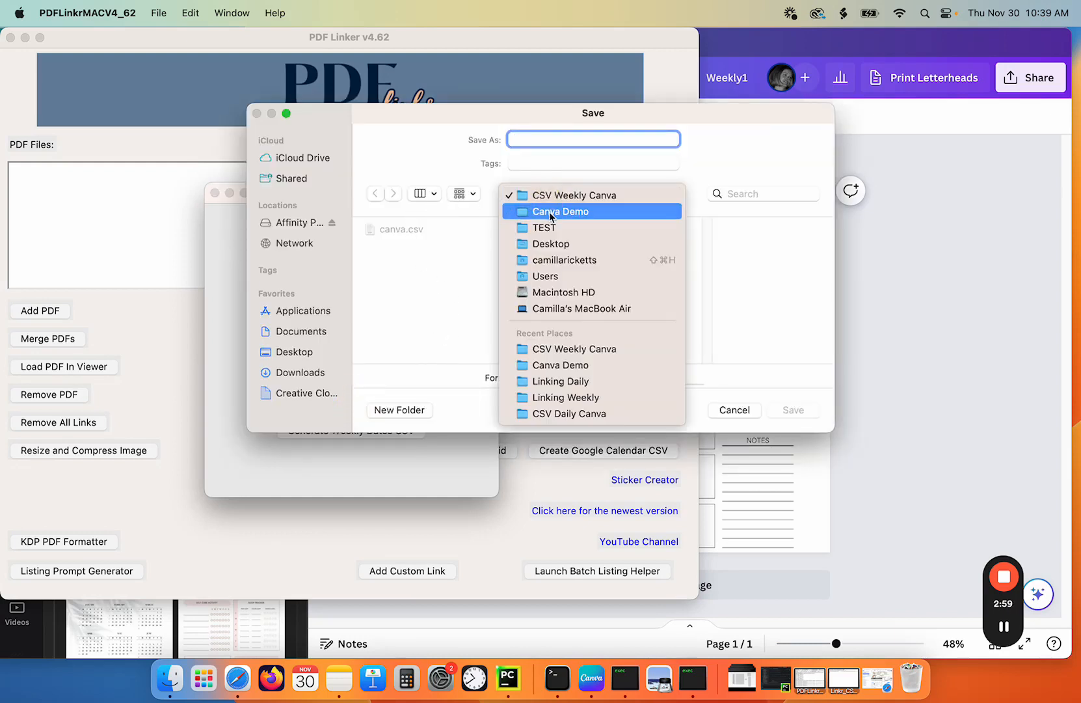
pyautogui.click(551, 216)
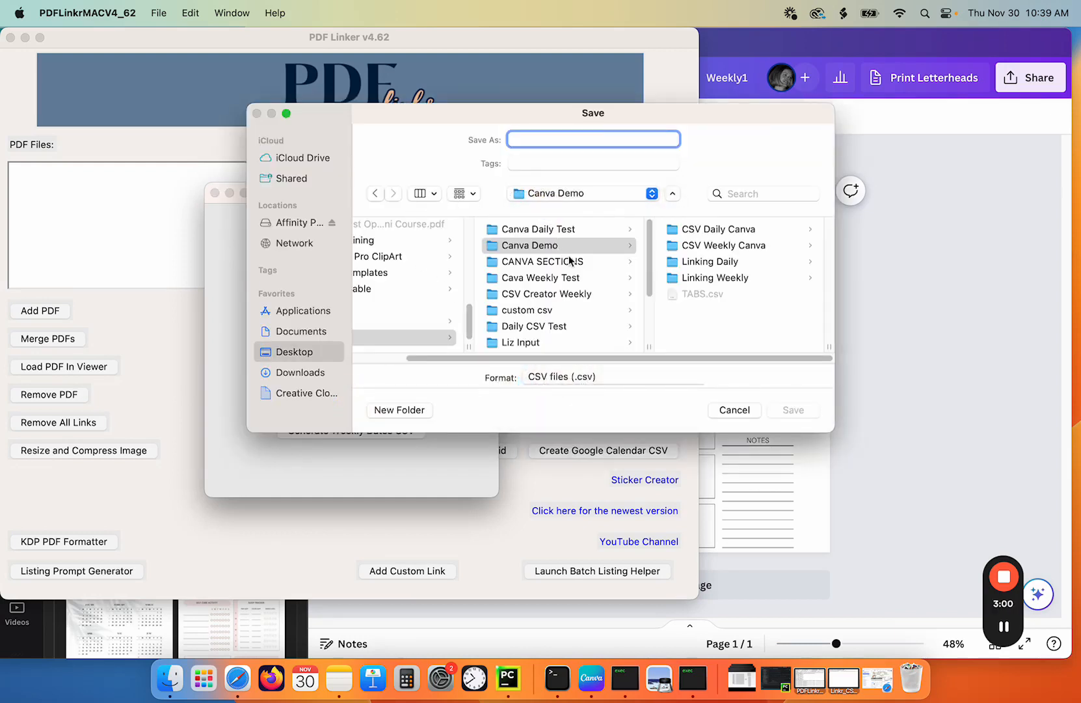
pyautogui.click(725, 230)
pyautogui.click(560, 139)
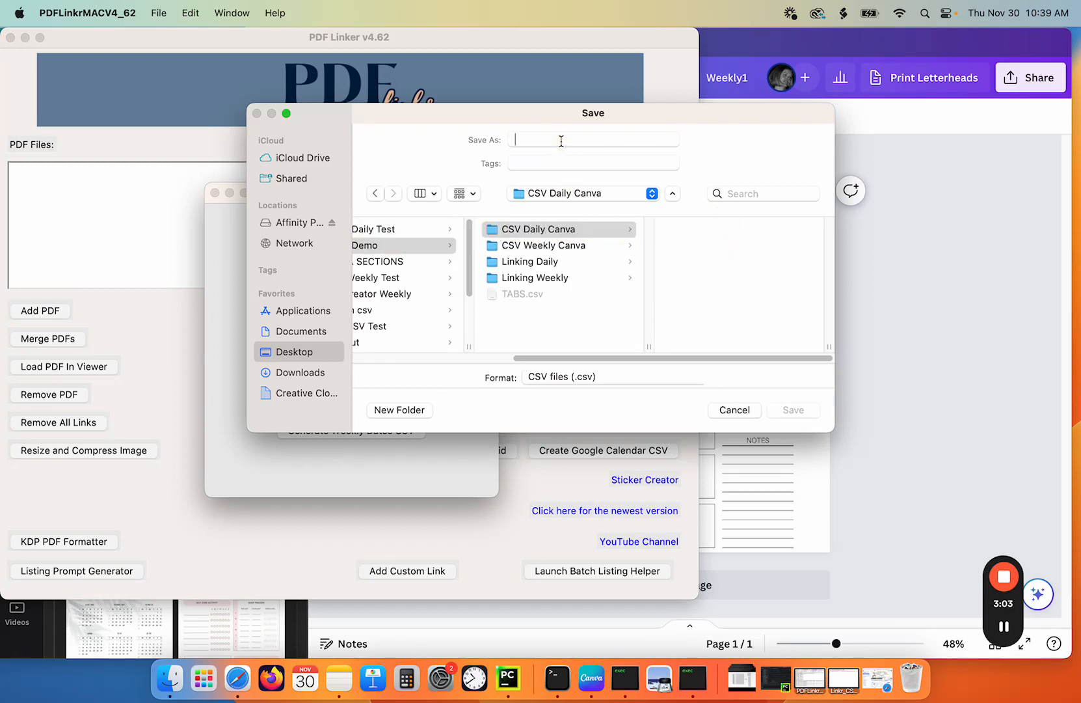
pyautogui.write('jan-M')
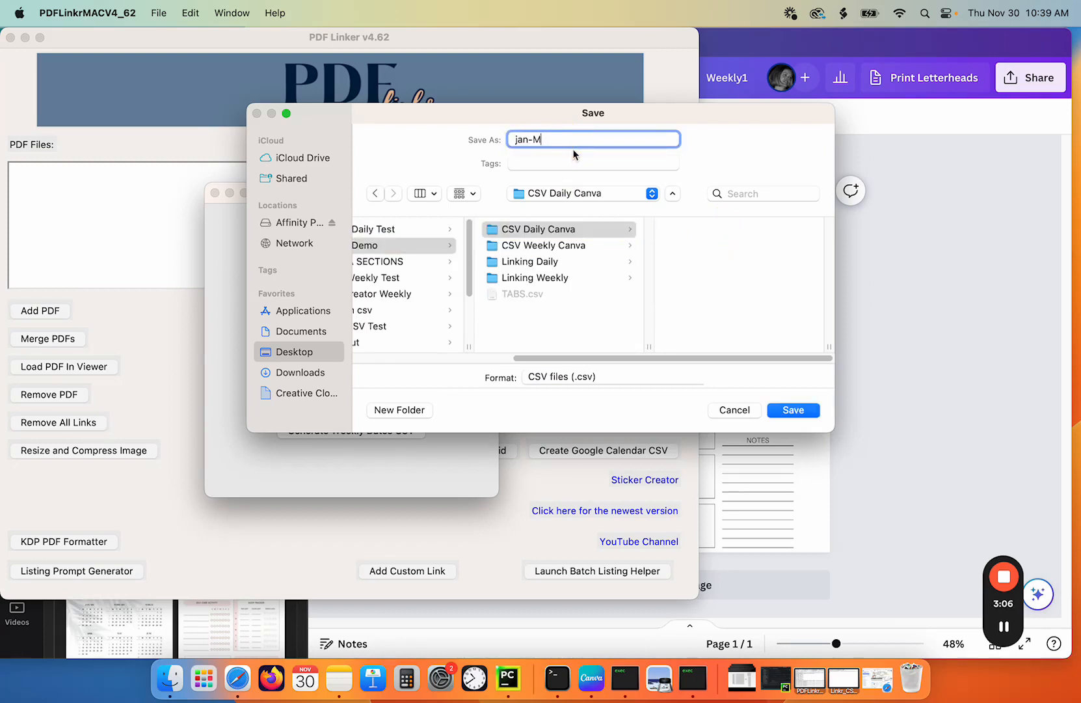
pyautogui.press('Return')
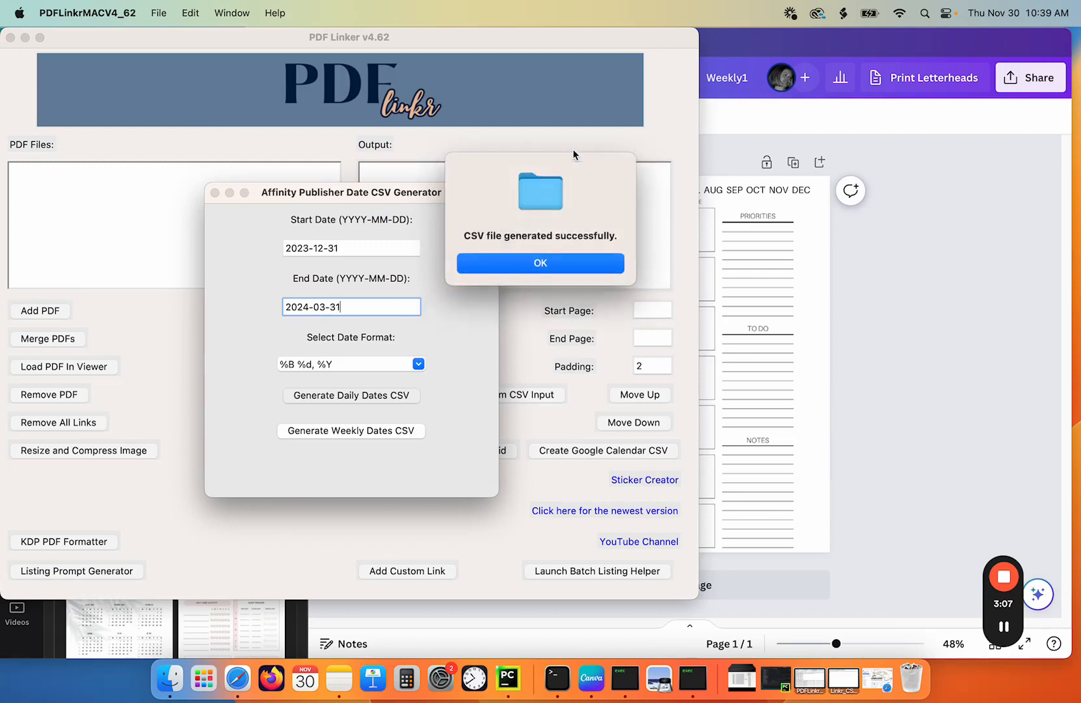
# - Set the generator's start date to 2023-04-01 and end date to 2024-06-30
pyautogui.click(539, 265)
pyautogui.click(302, 247)
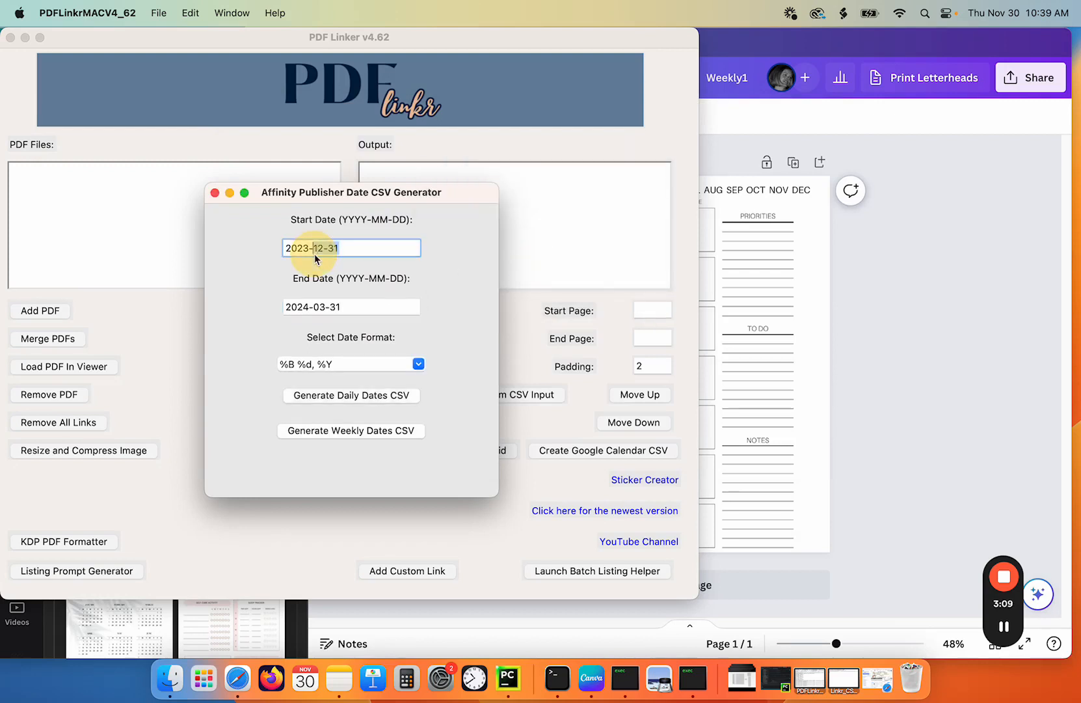
pyautogui.moveTo(340, 248); pyautogui.dragTo(317, 248)
pyautogui.write('04-01')
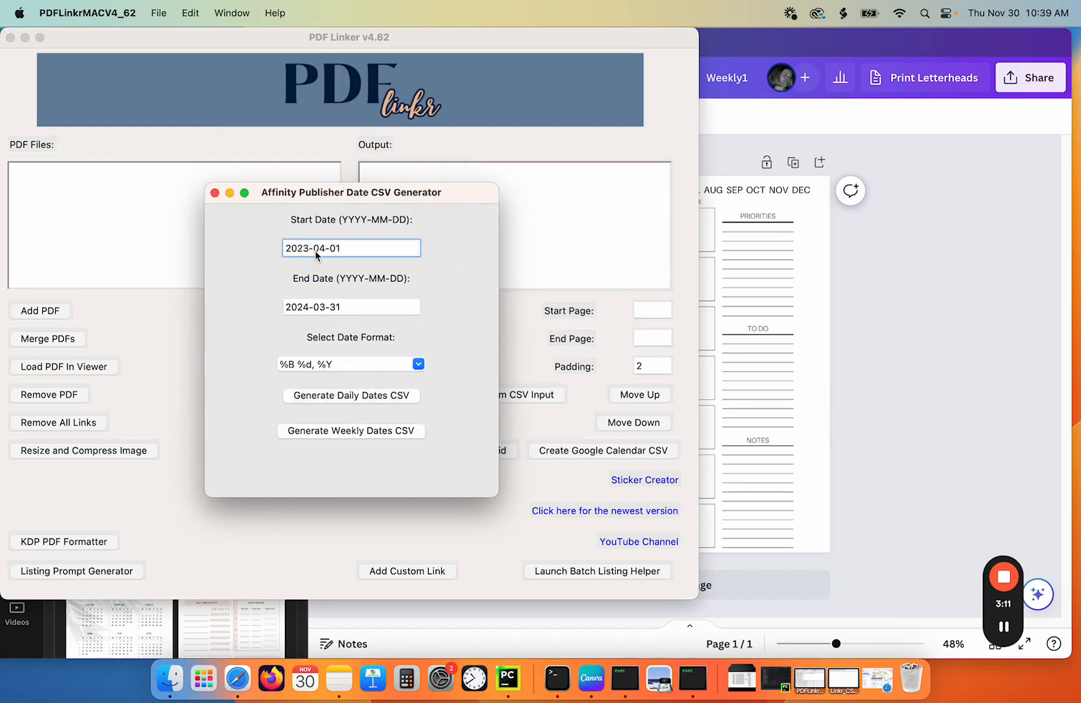
pyautogui.moveTo(354, 306); pyautogui.dragTo(313, 307)
pyautogui.write('06-30')
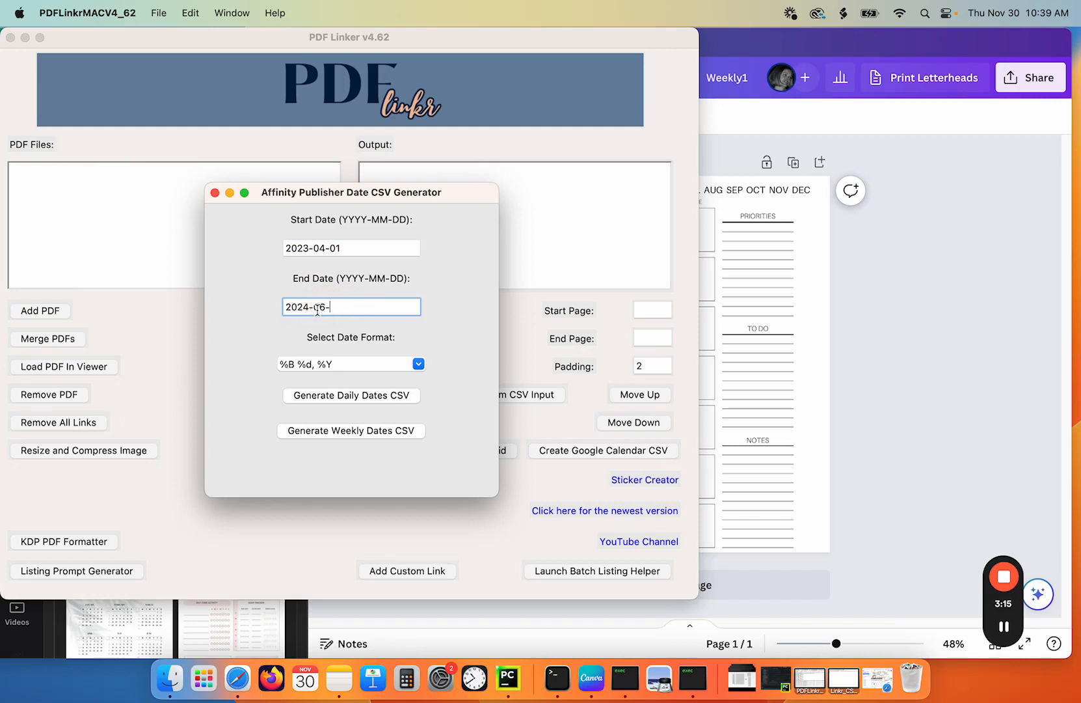
# - Change the start date to 2023-07-31 and the end date to 2024-09-30
pyautogui.moveTo(340, 247); pyautogui.dragTo(319, 253)
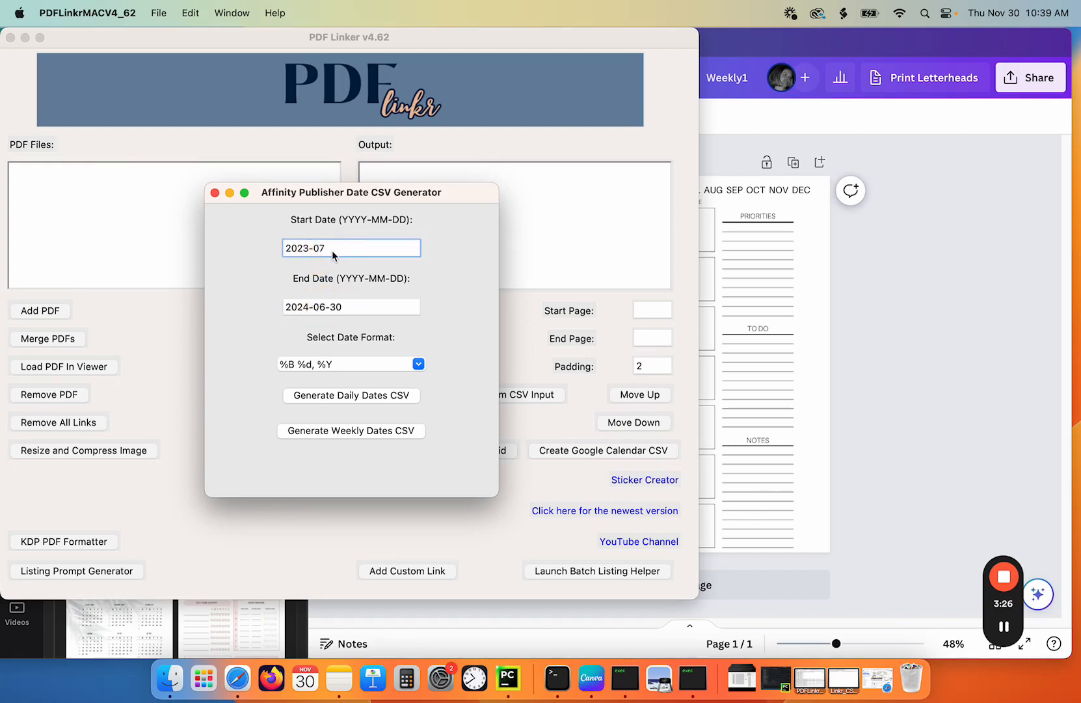
pyautogui.write('-31')
pyautogui.moveTo(343, 306); pyautogui.dragTo(315, 307)
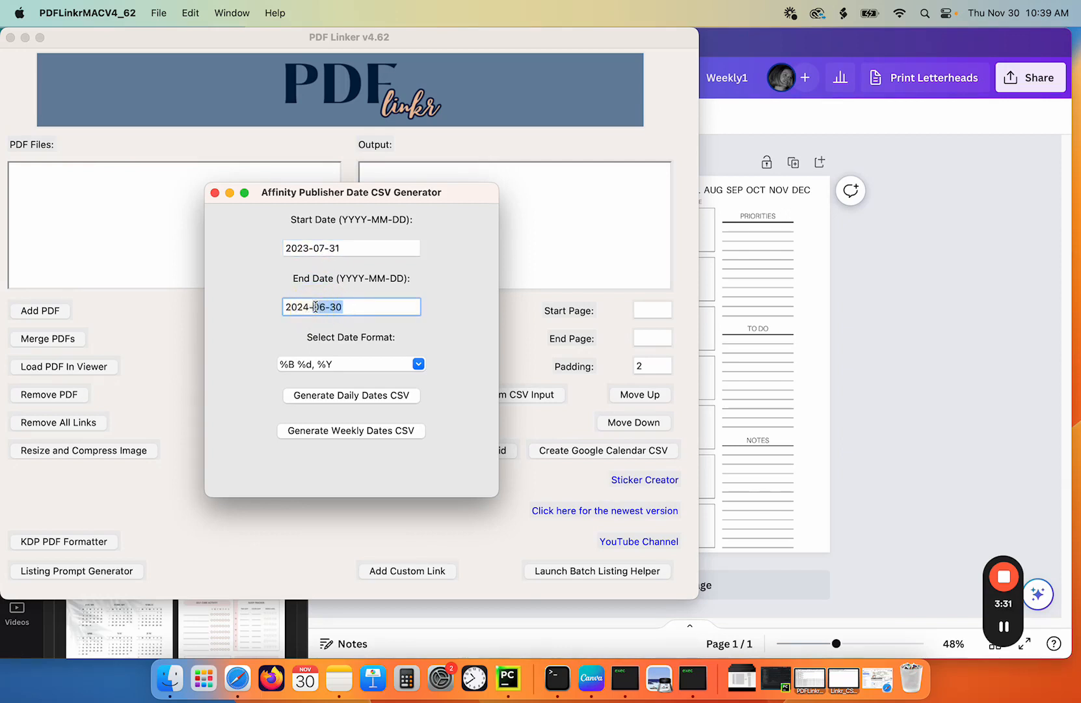
pyautogui.write('09-')
pyautogui.write('30')
# - Change the start date to 2023-10-01 and the end date to 2025-01-04
pyautogui.click(316, 250)
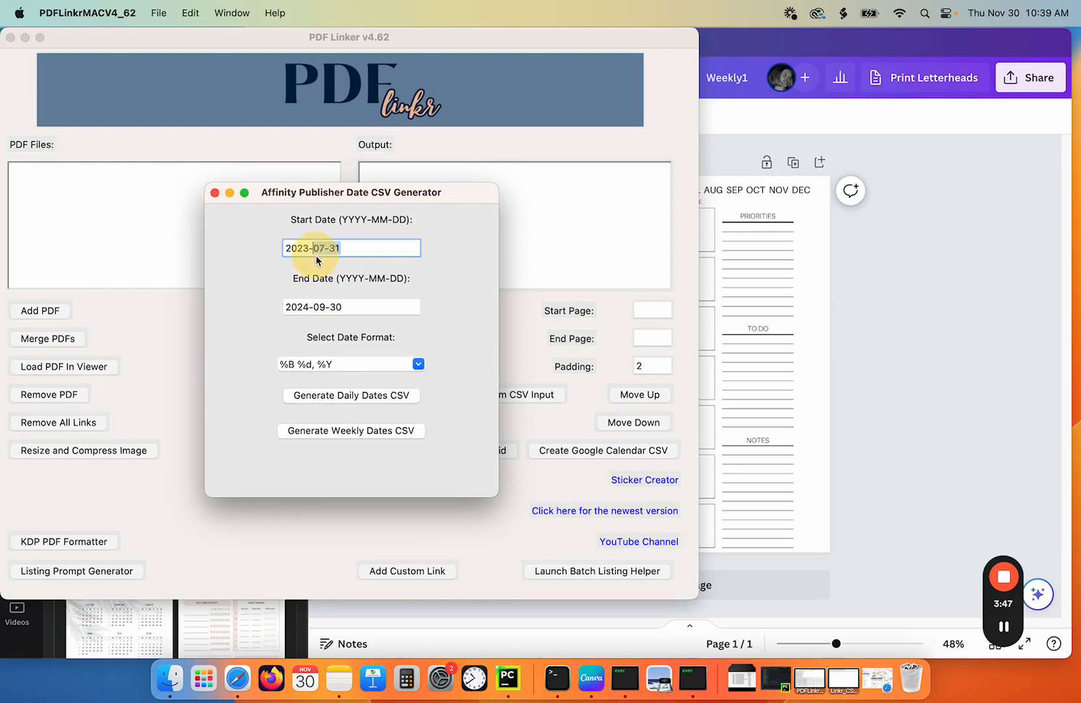
pyautogui.write('10-01')
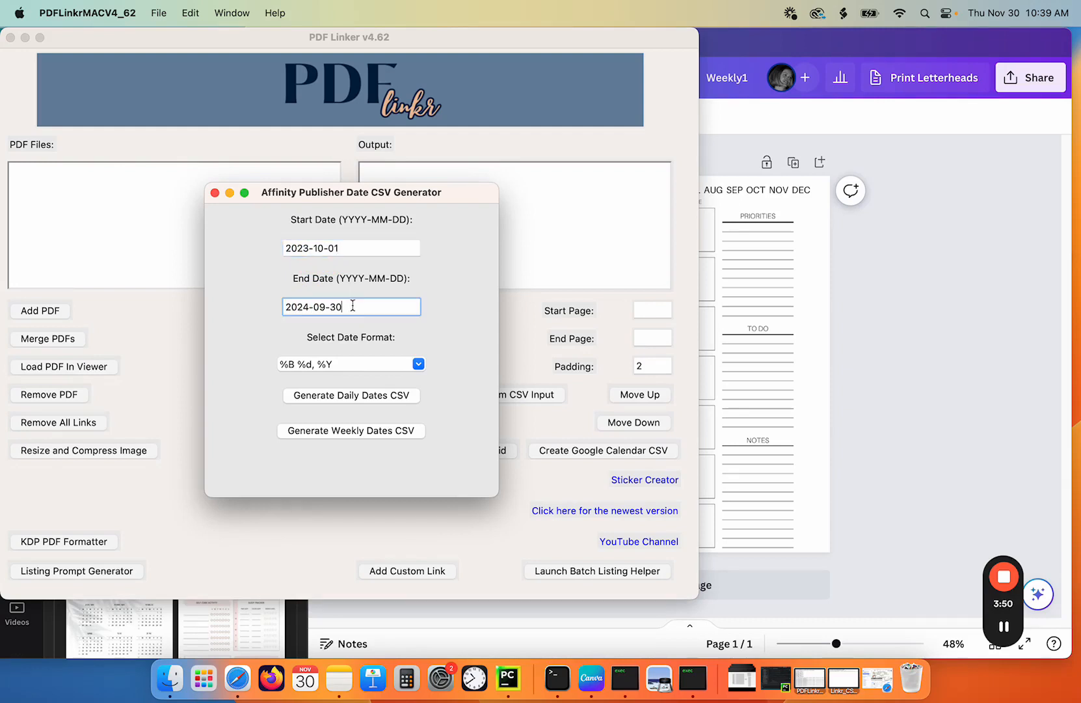
pyautogui.moveTo(352, 305); pyautogui.dragTo(249, 308)
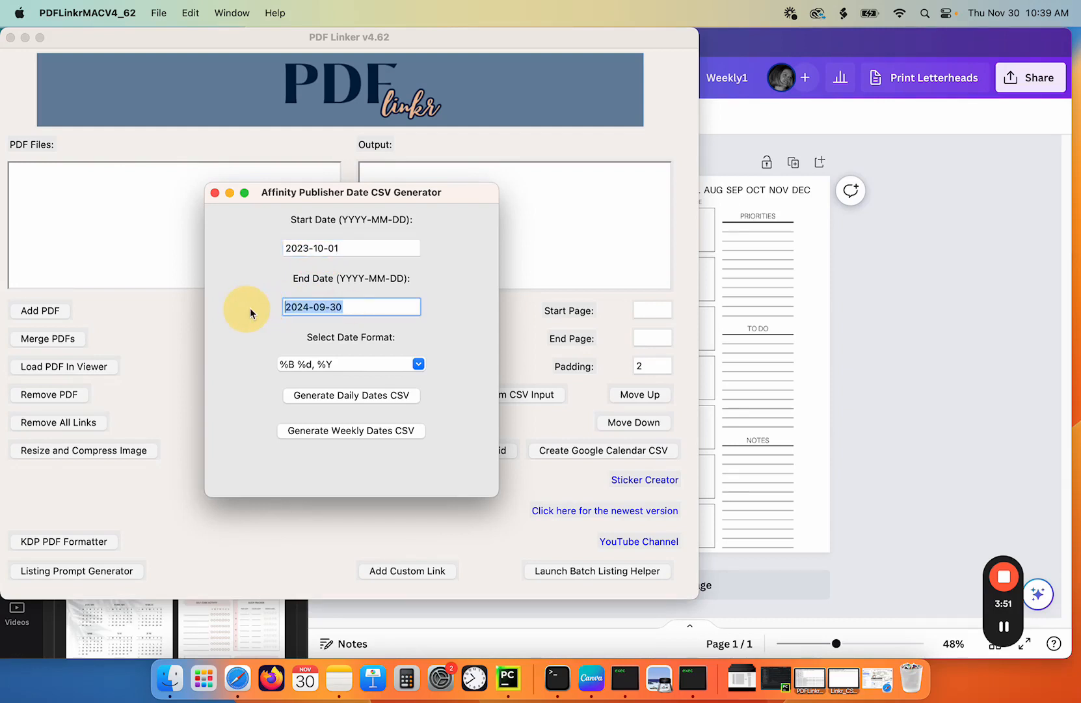
pyautogui.write('2025-')
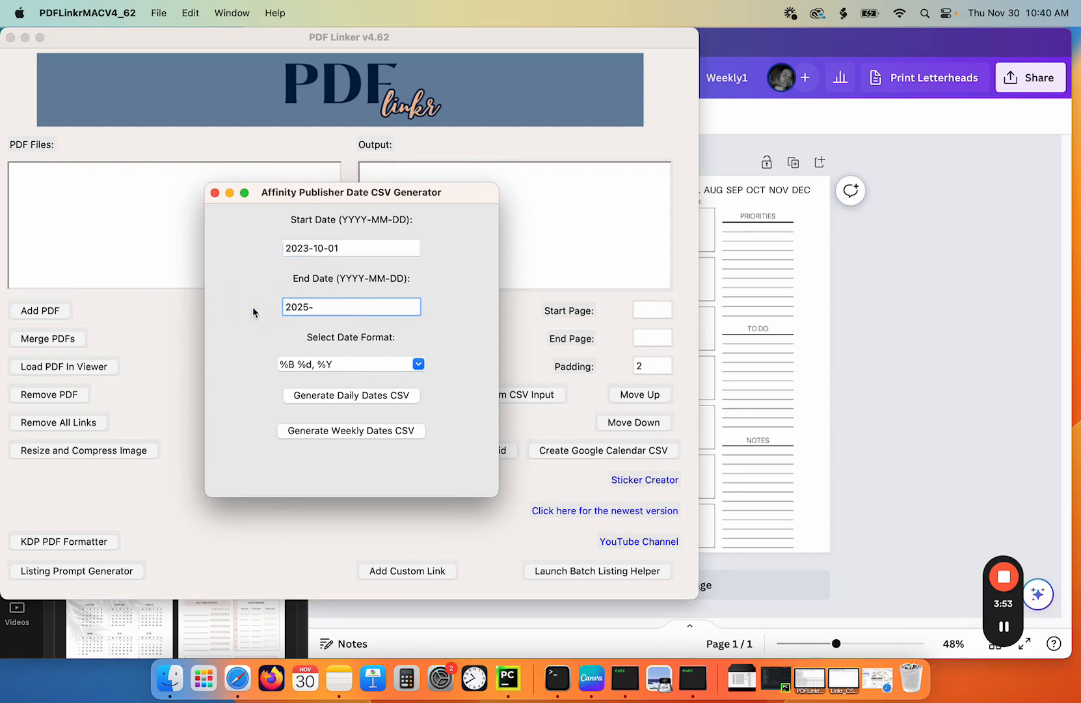
# - Generate the daily dates CSV and save it as oct in the CSV Daily Canva folder
pyautogui.click(353, 397)
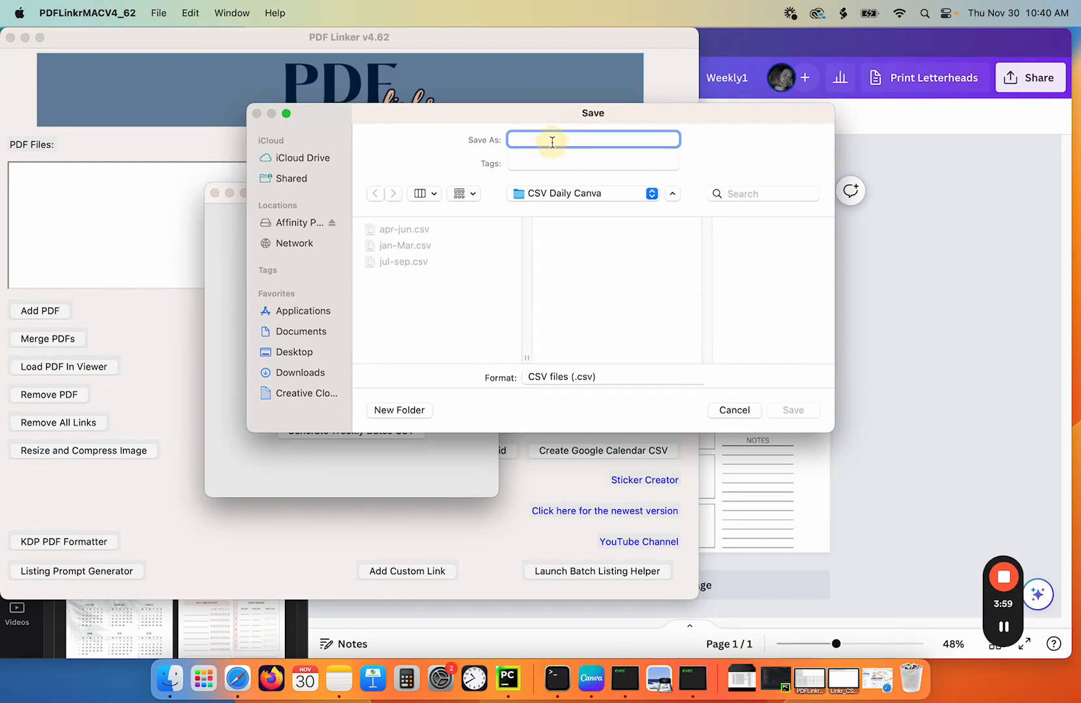
pyautogui.write('oct-dec')
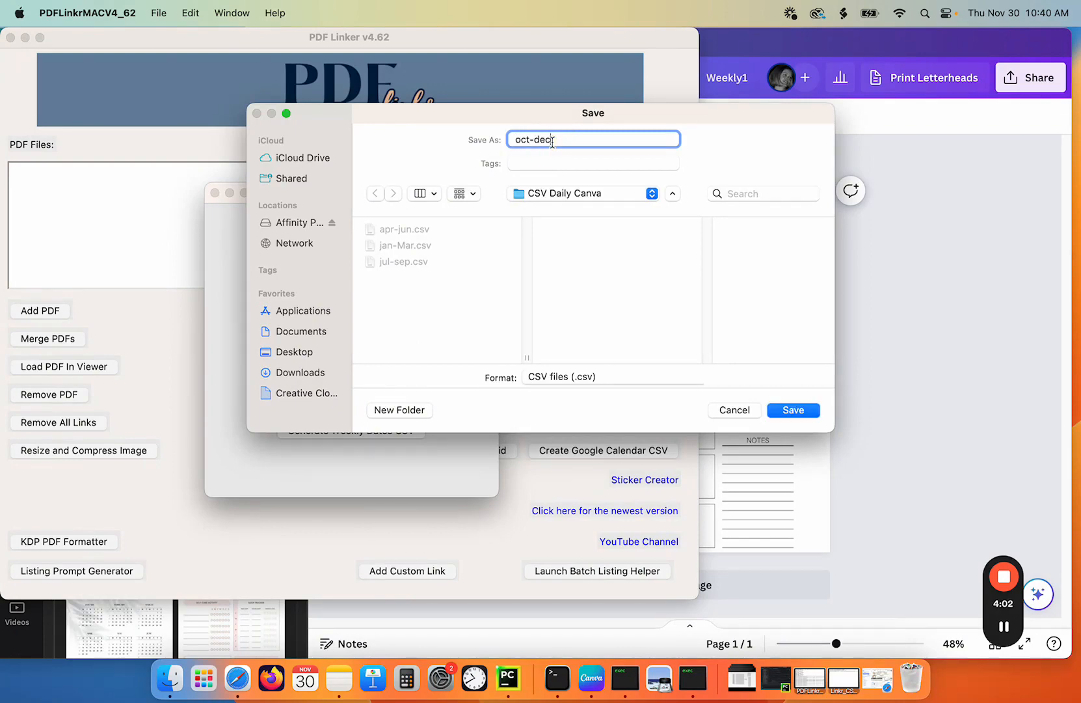
pyautogui.press('Return')
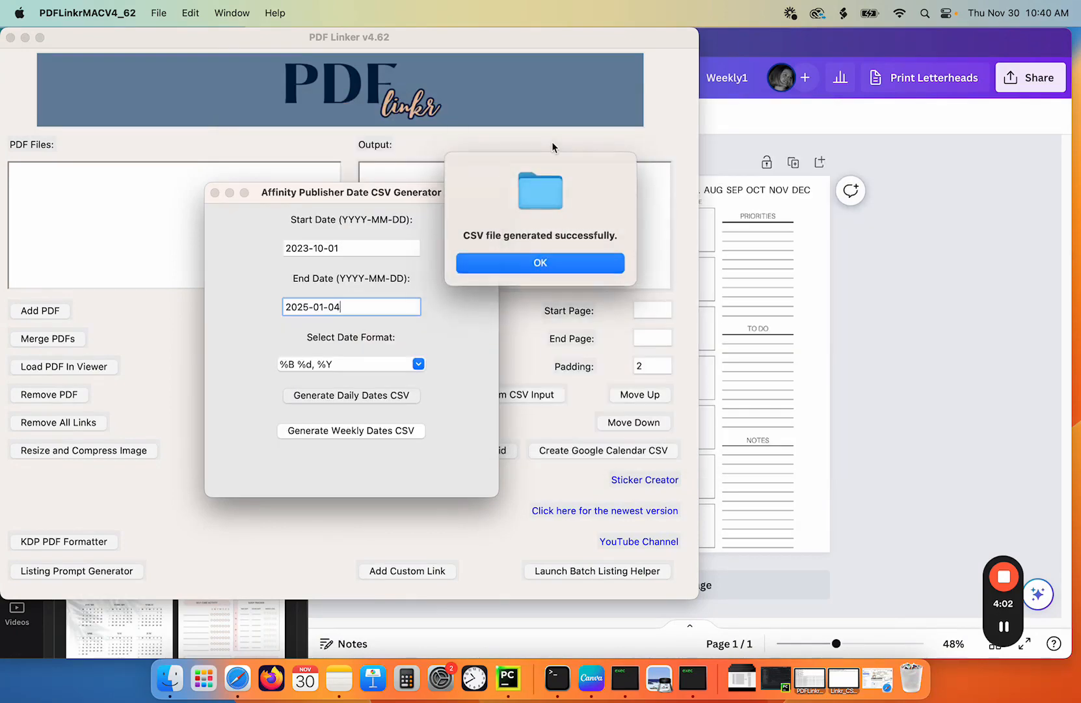
pyautogui.click(529, 262)
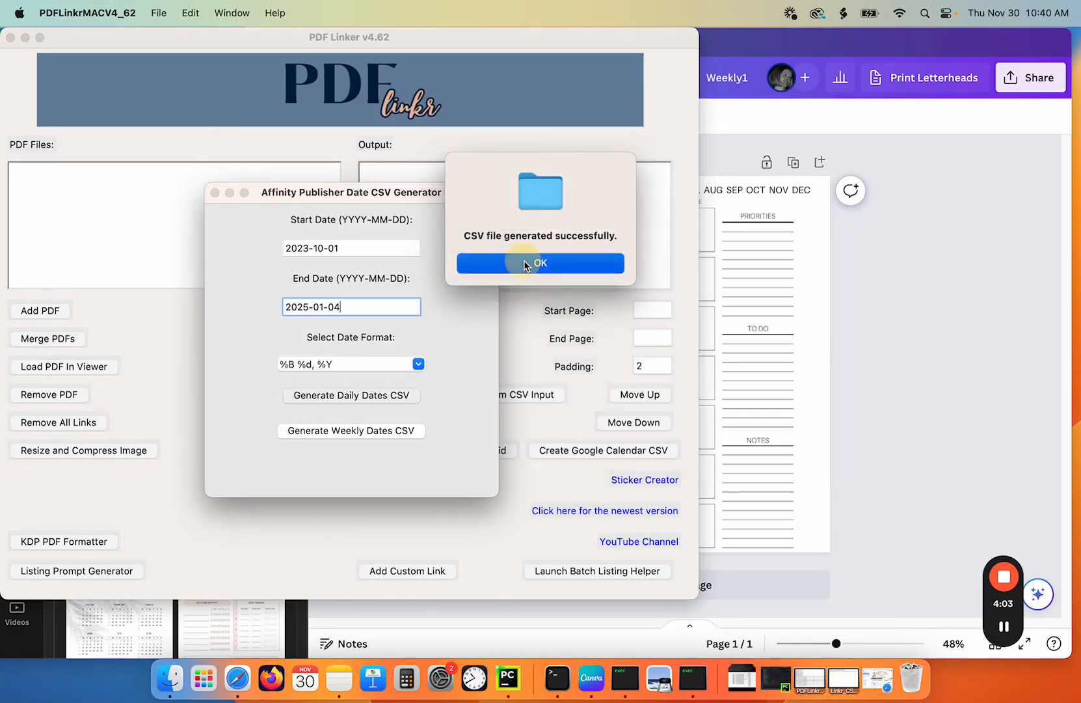
# - Close the date generator and open Bulk create for the Weekly1 design
pyautogui.click(214, 193)
pyautogui.click(758, 232)
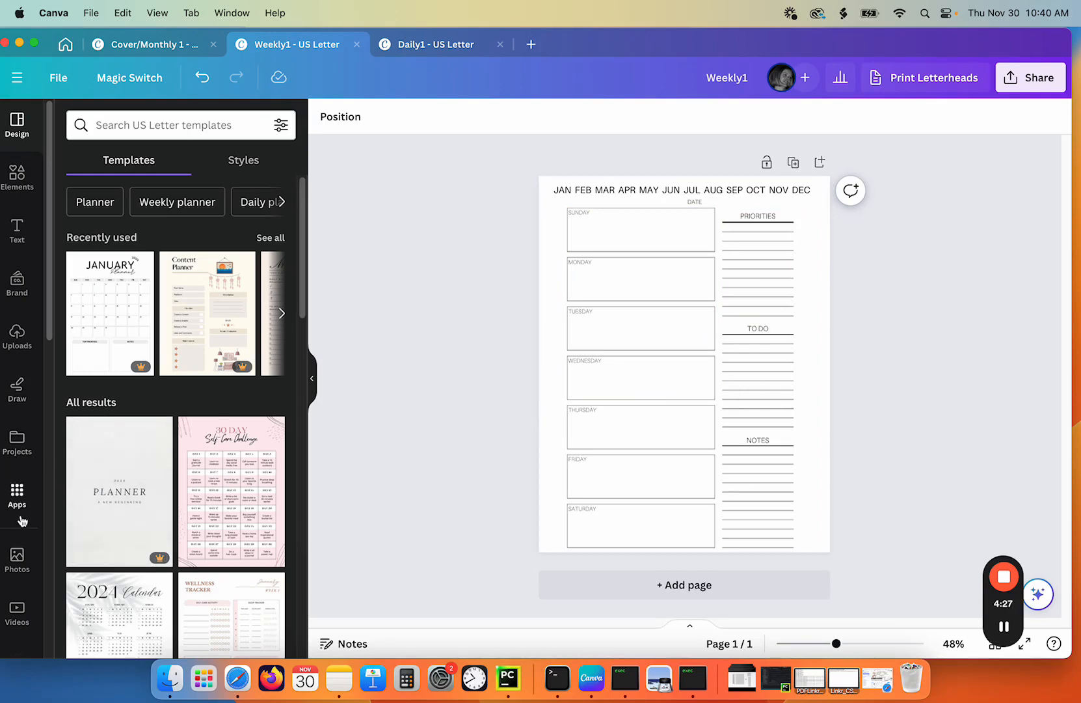
pyautogui.click(18, 495)
pyautogui.scroll(-5, 217, 470)
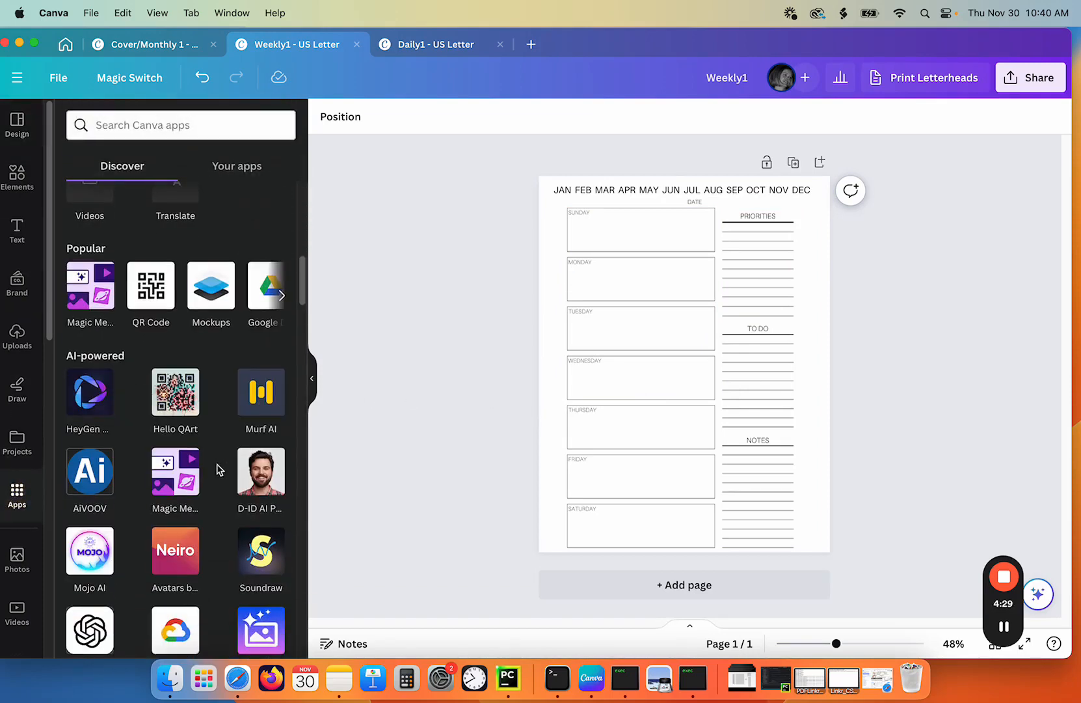
pyautogui.scroll(5, 218, 469)
pyautogui.click(267, 334)
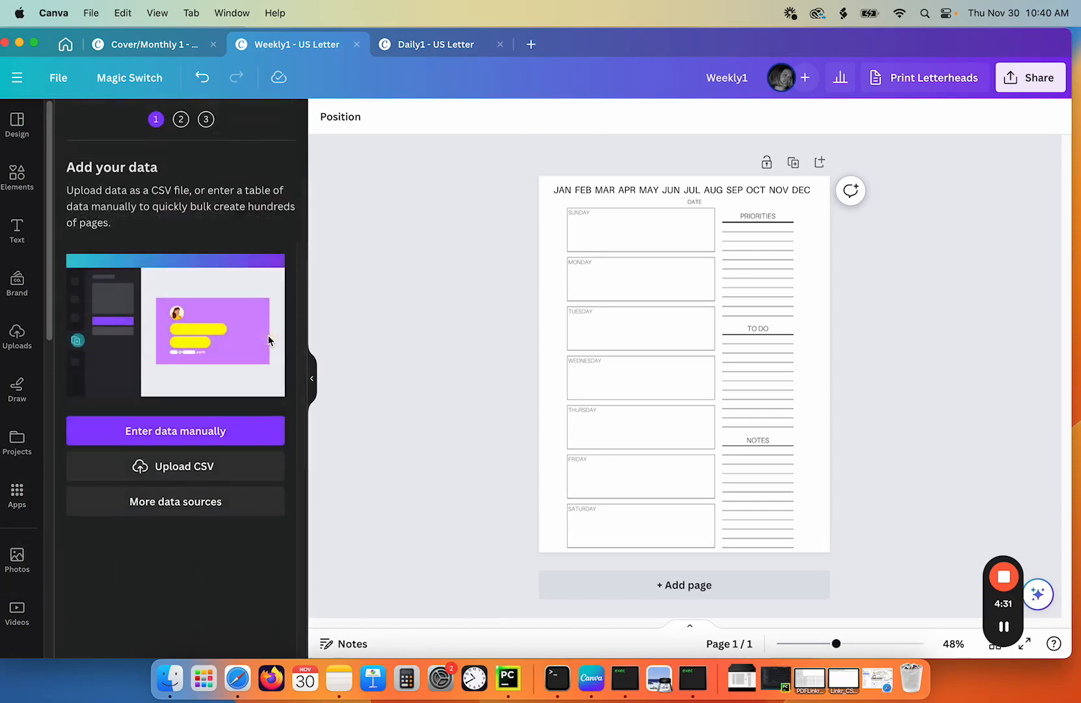
# - Upload canva.csv from the CSV Weekly Canva folder as the bulk data
pyautogui.click(151, 466)
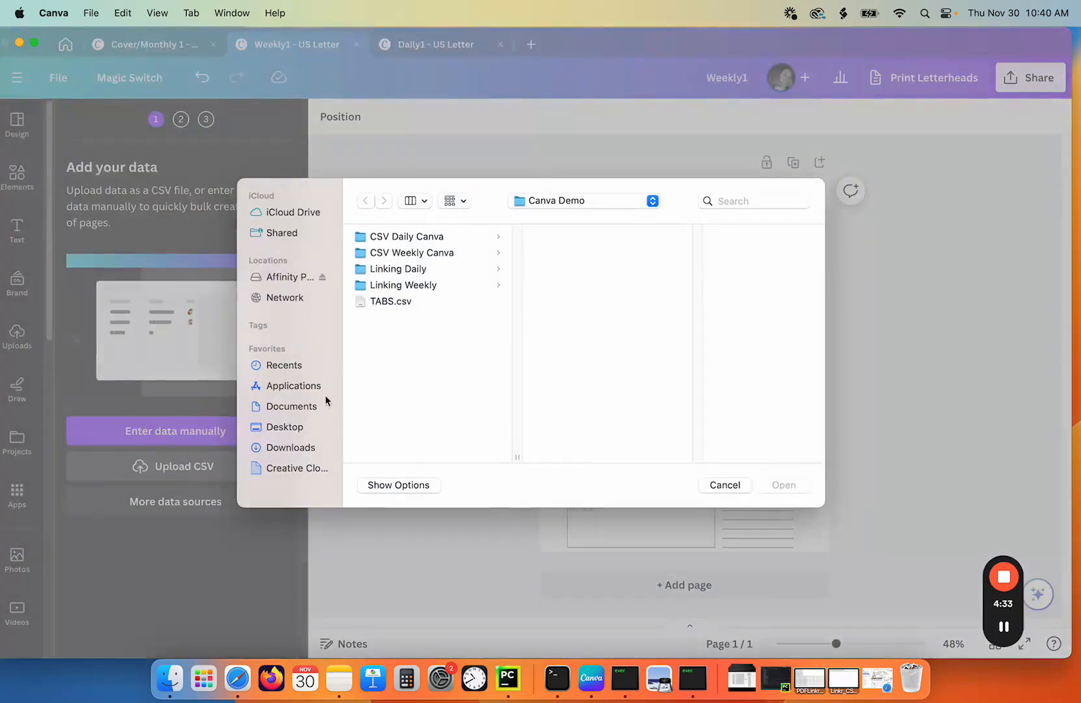
pyautogui.click(413, 253)
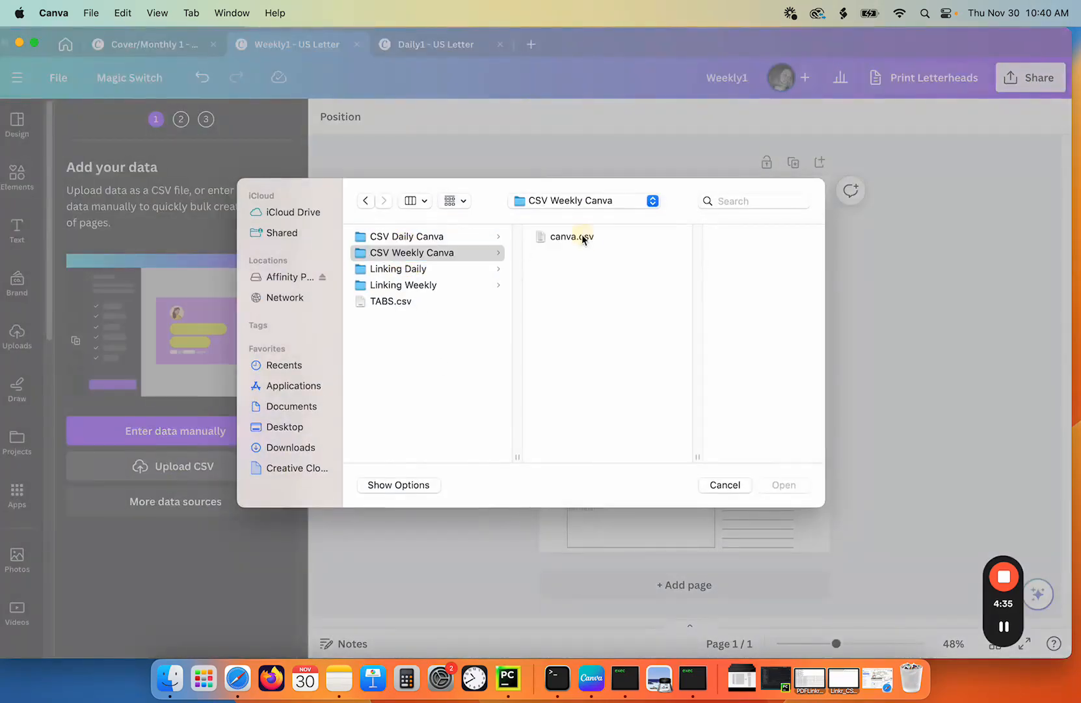
pyautogui.click(572, 237)
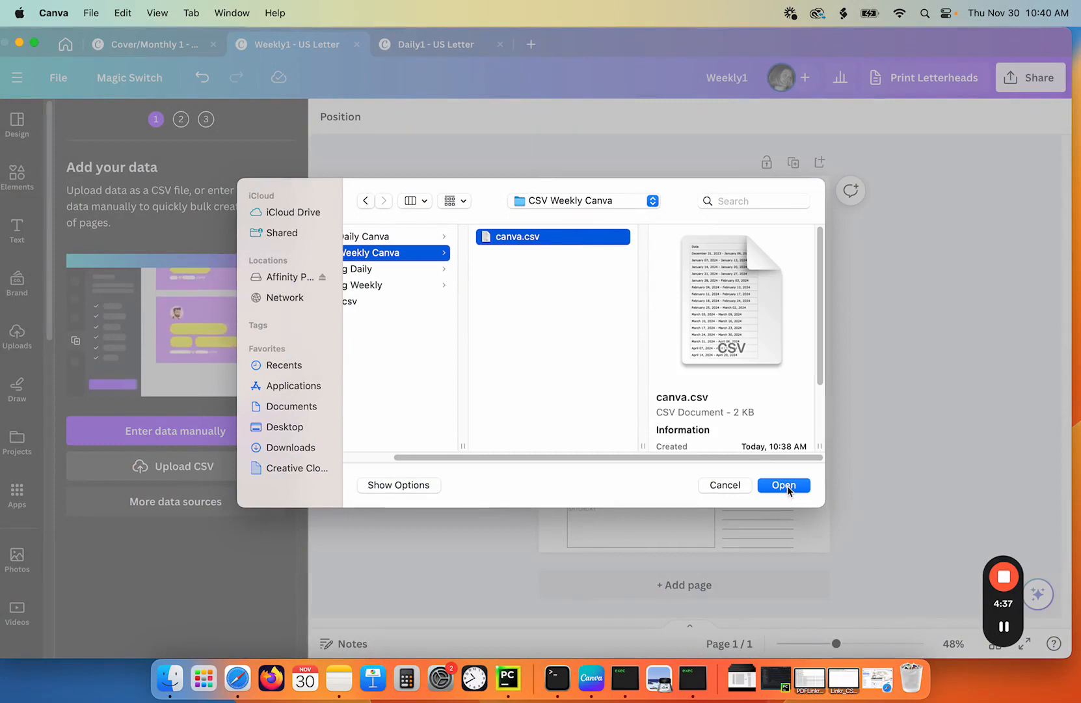
pyautogui.click(786, 485)
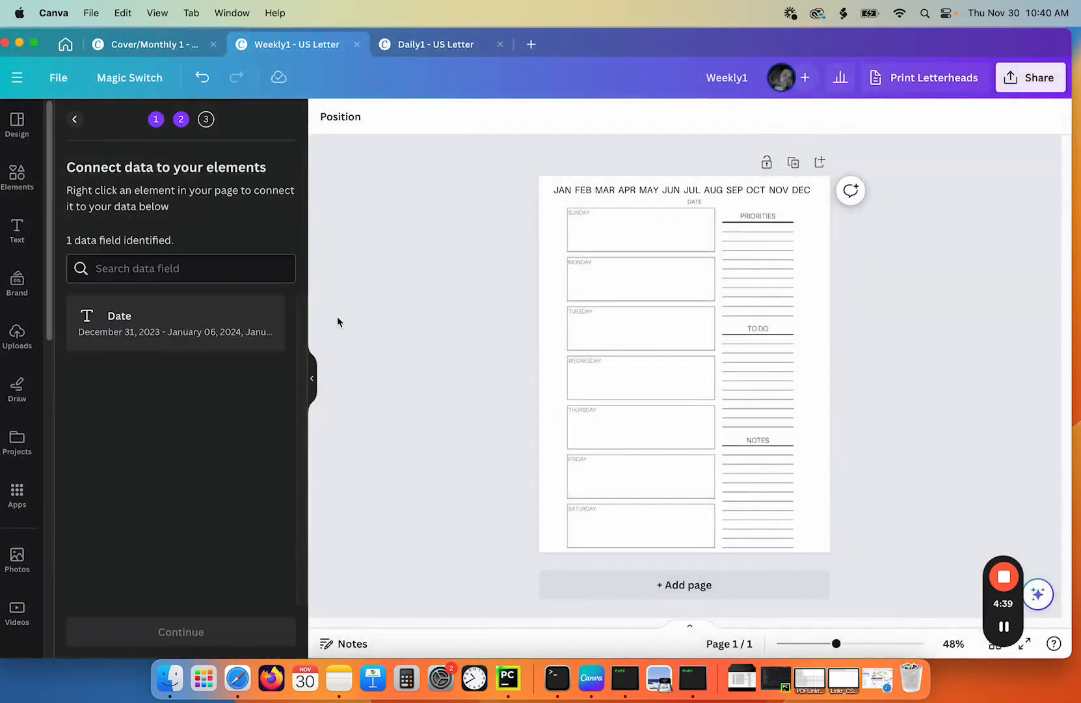
# - Connect the page's DATE text to the Date data field and generate the bulk weekly pages
pyautogui.rightClick(693, 202)
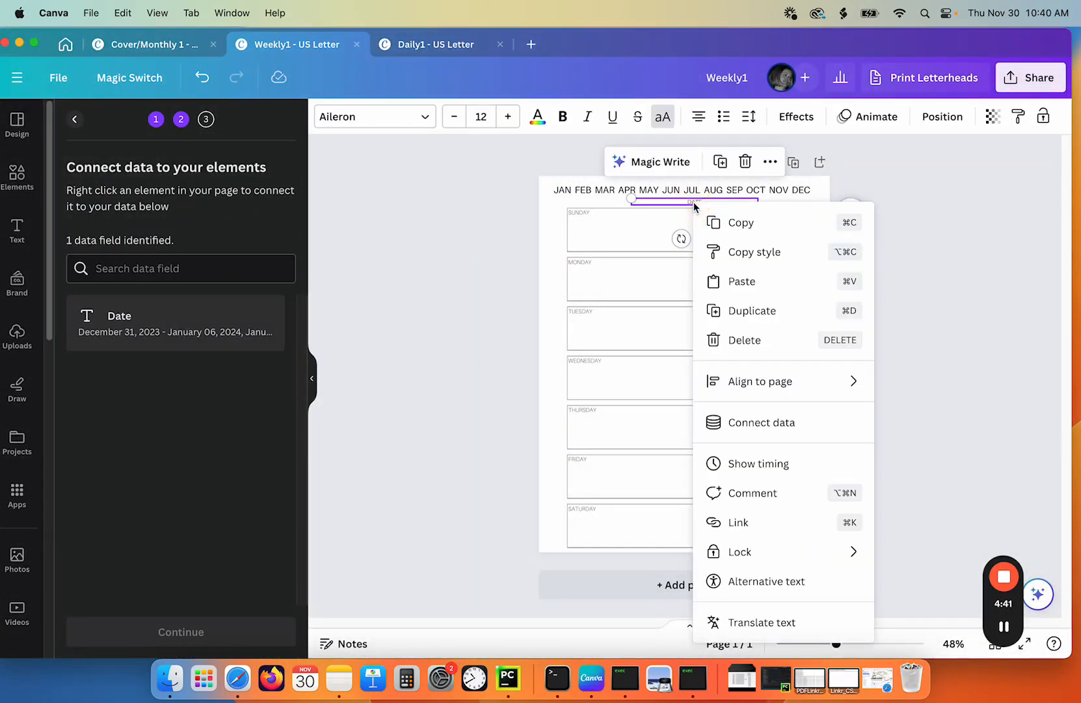
pyautogui.click(755, 424)
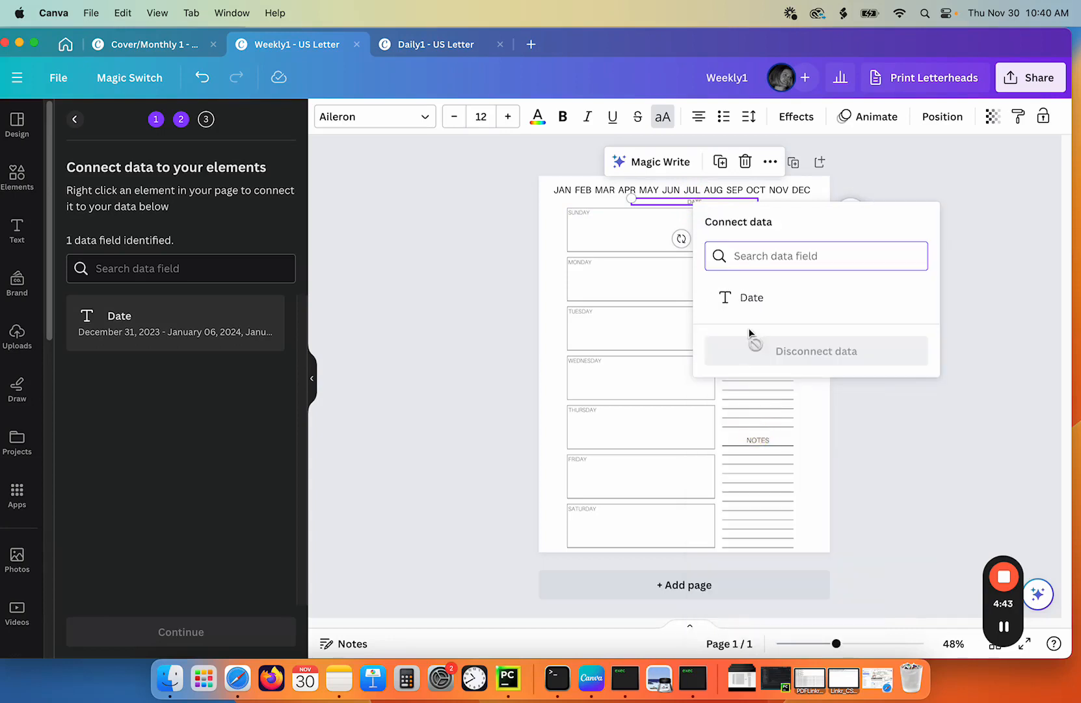
pyautogui.click(748, 299)
pyautogui.click(216, 629)
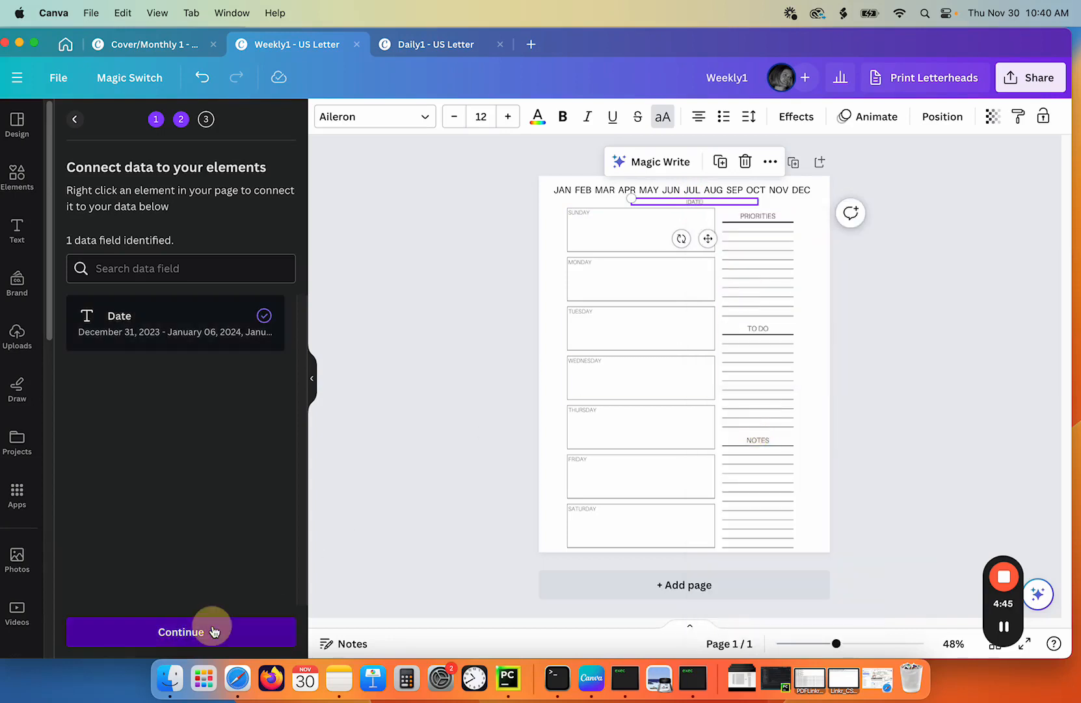
pyautogui.click(213, 632)
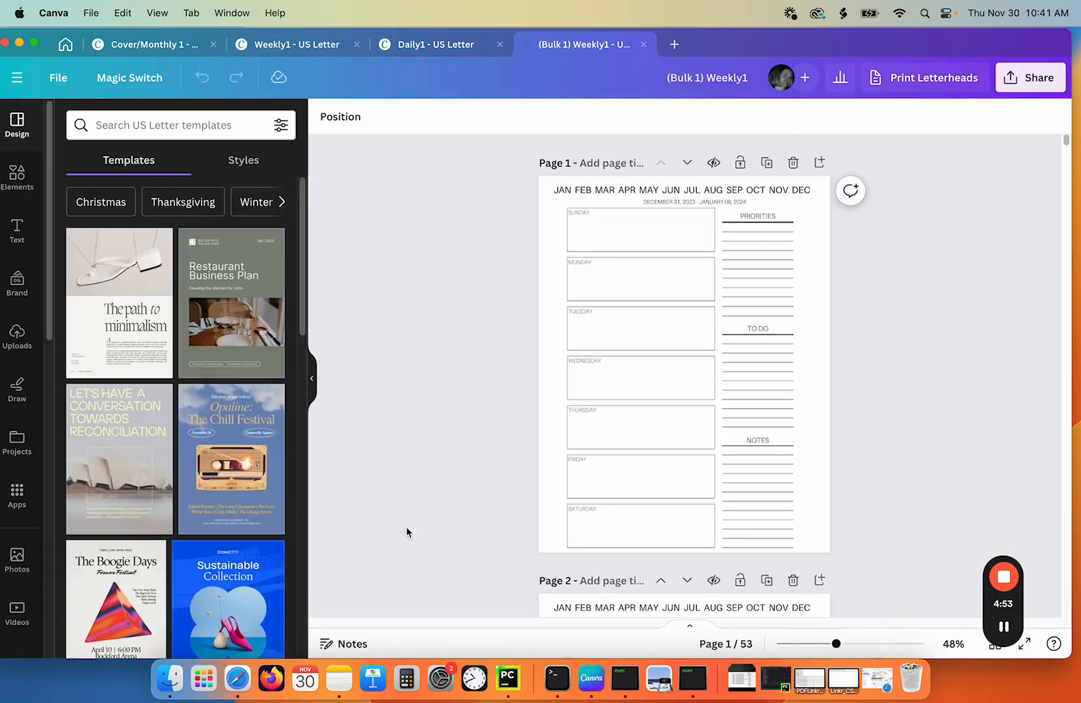
# - Rename the generated bulk design as Weekly Section
pyautogui.scroll(-20, 720, 383)
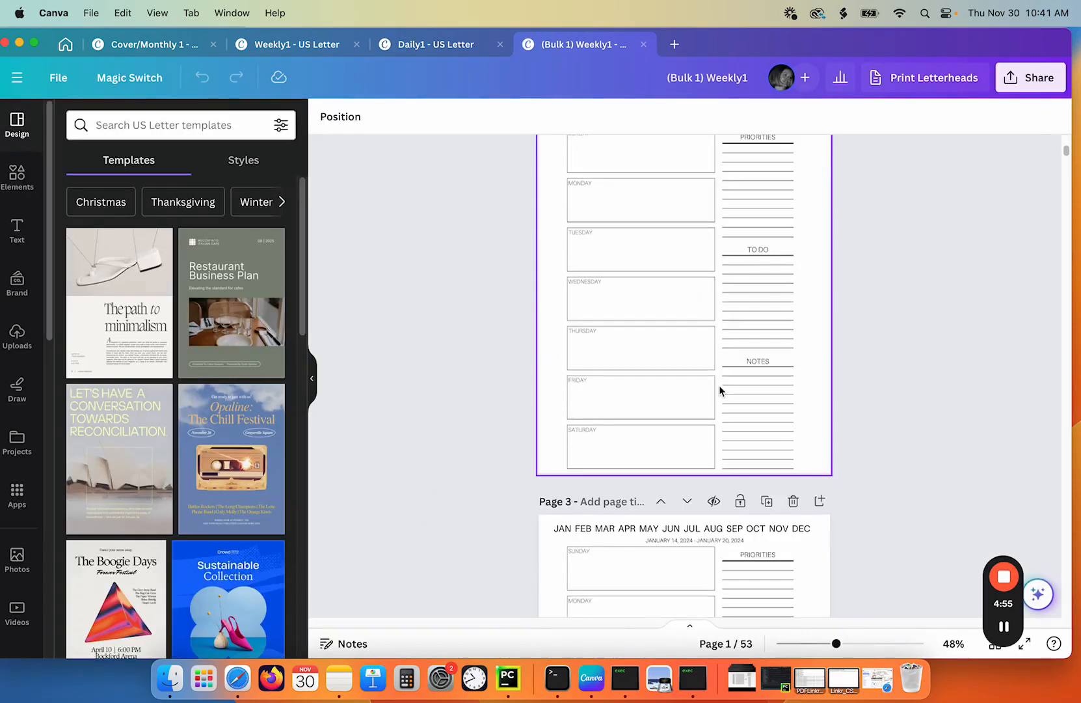
pyautogui.scroll(20, 720, 389)
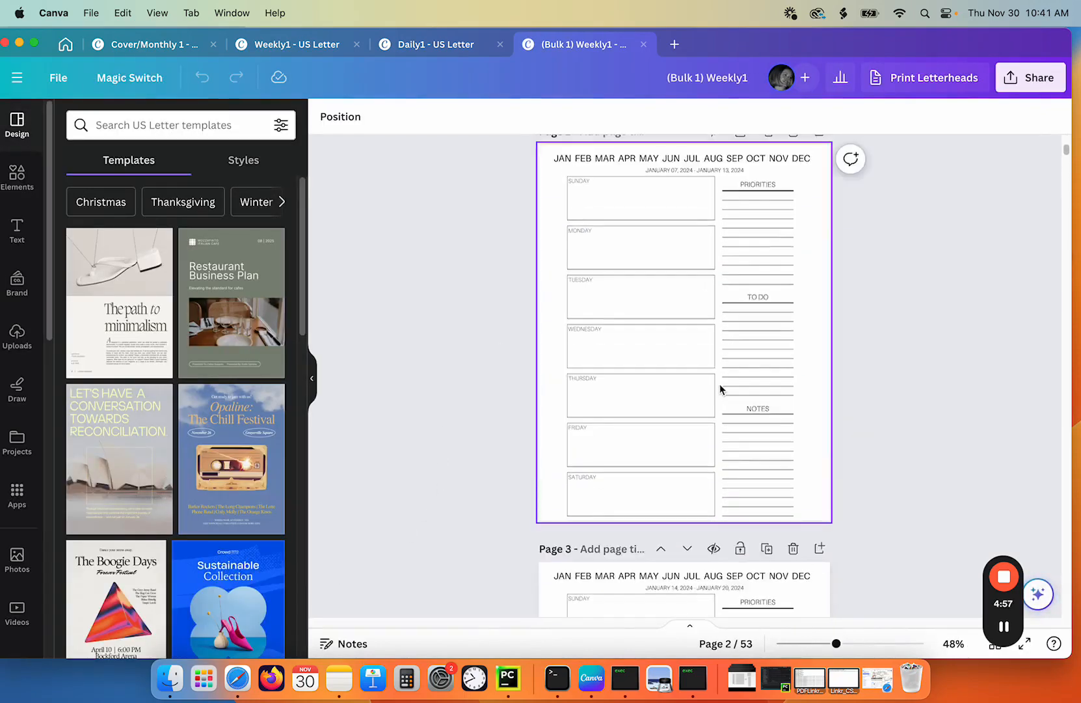
pyautogui.click(746, 78)
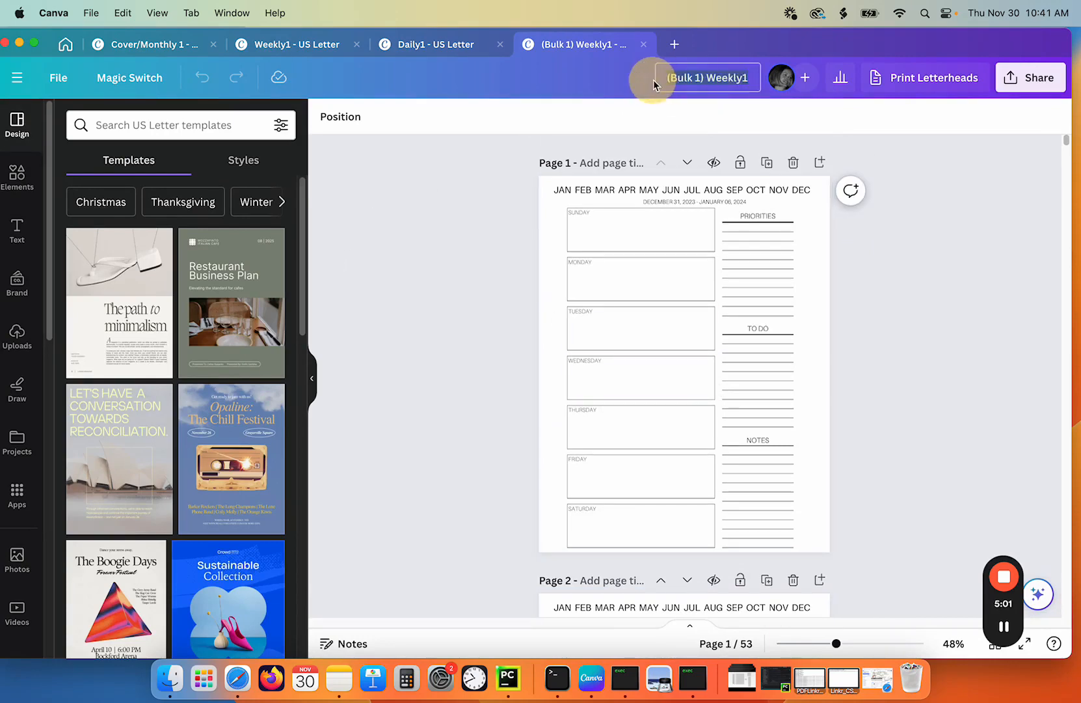
pyautogui.write('Weekl')
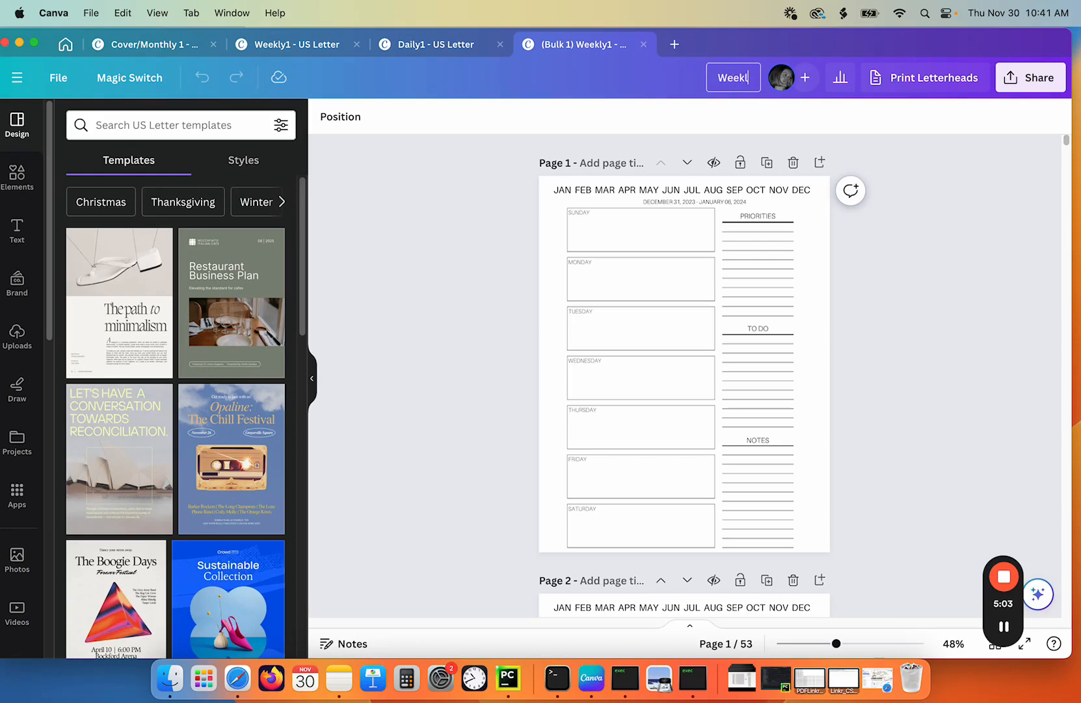
pyautogui.write('y Section')
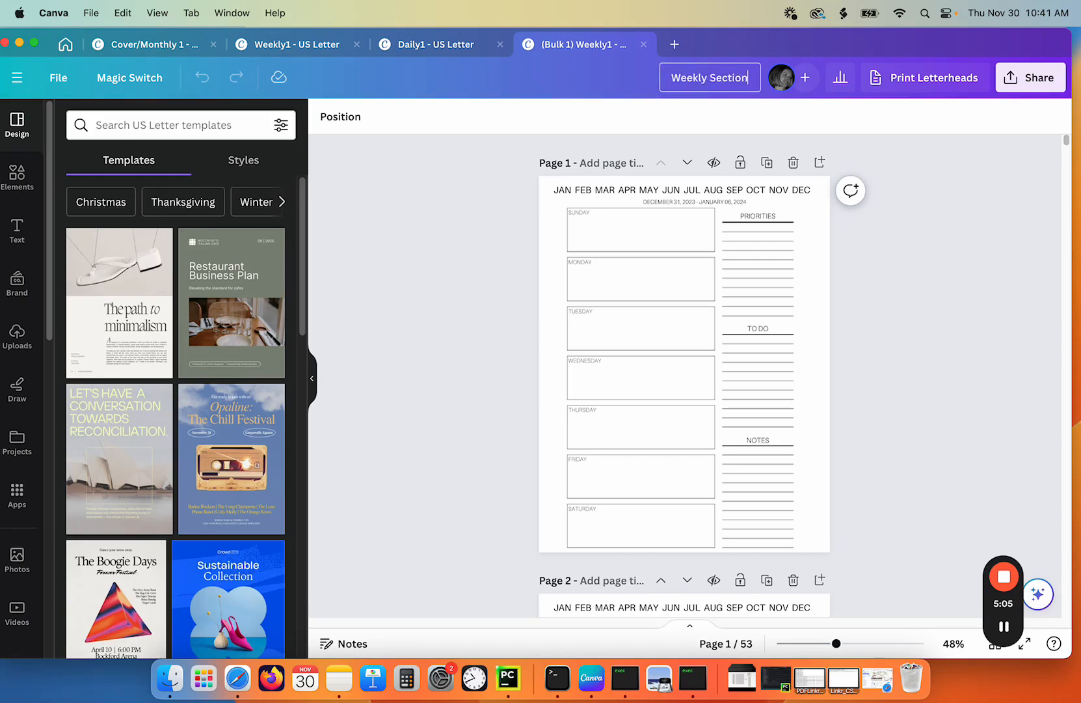
pyautogui.press('Return')
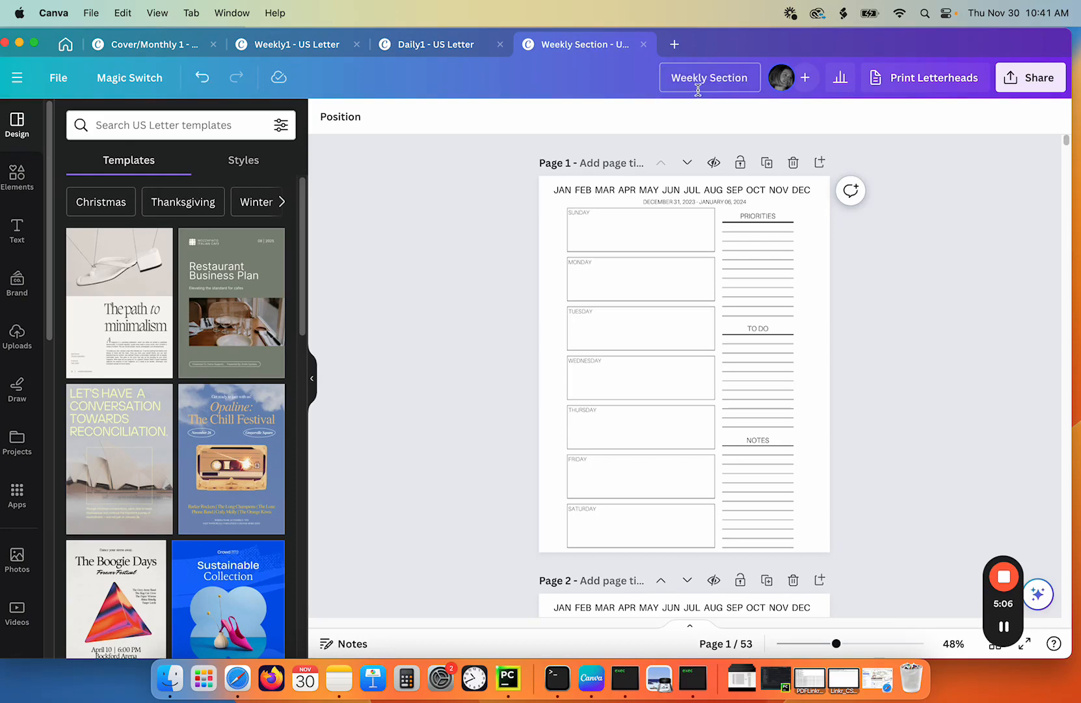
# - Close the Weekly1 tab and move the Weekly Section tab ahead of Daily1
pyautogui.click(309, 44)
pyautogui.click(357, 44)
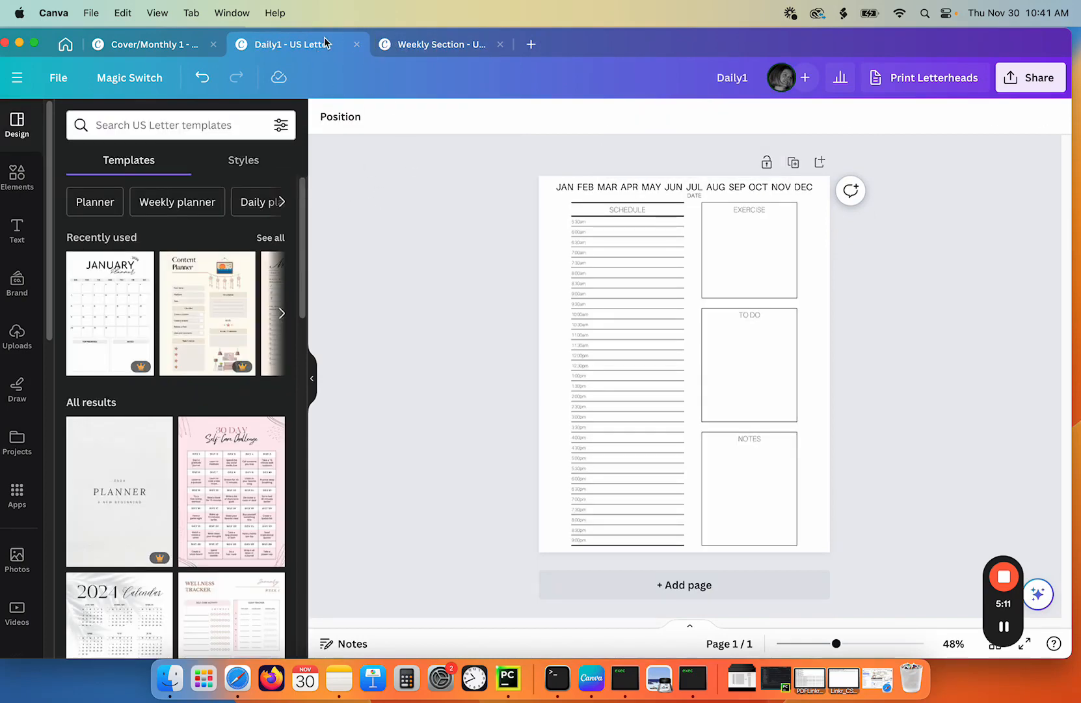
pyautogui.moveTo(435, 44); pyautogui.dragTo(272, 46)
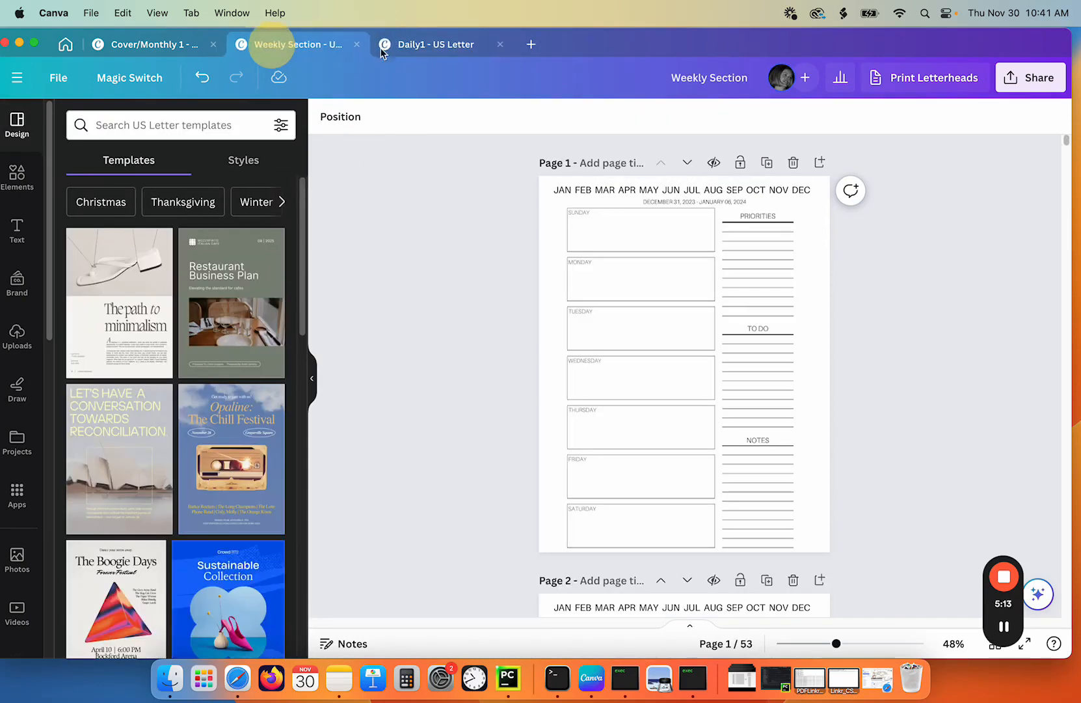
# - In the Daily1 design, start Bulk create and upload jan-Mar.csv from the CSV Daily Canva folder as the data
pyautogui.click(440, 48)
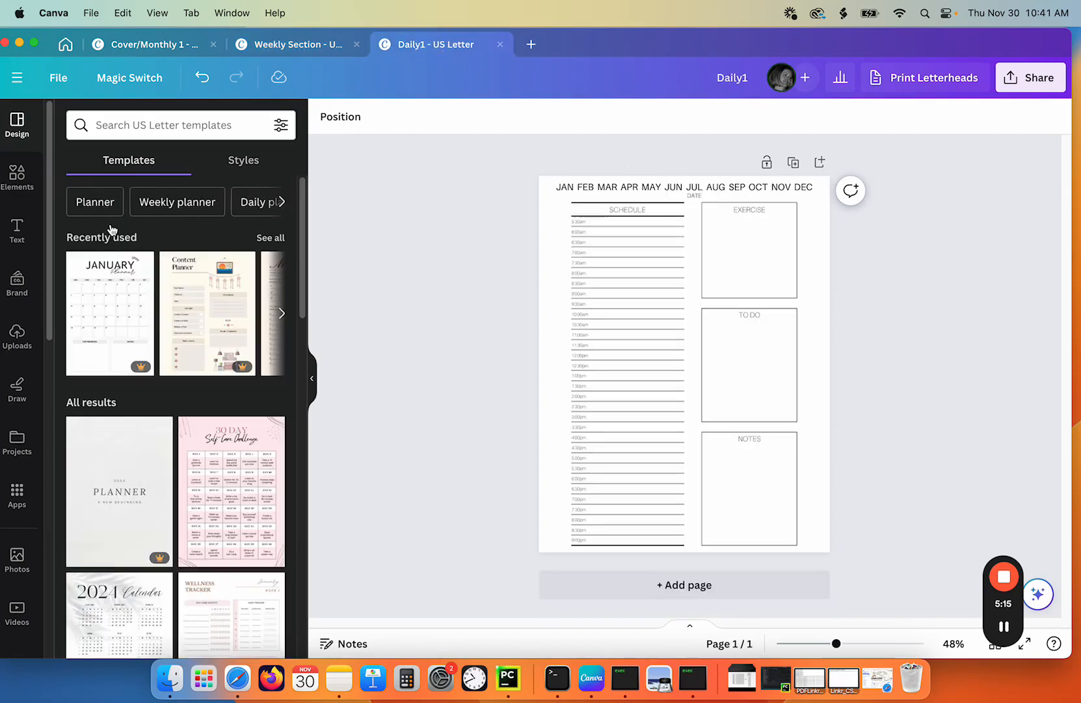
pyautogui.moveTo(47, 311); pyautogui.dragTo(60, 448)
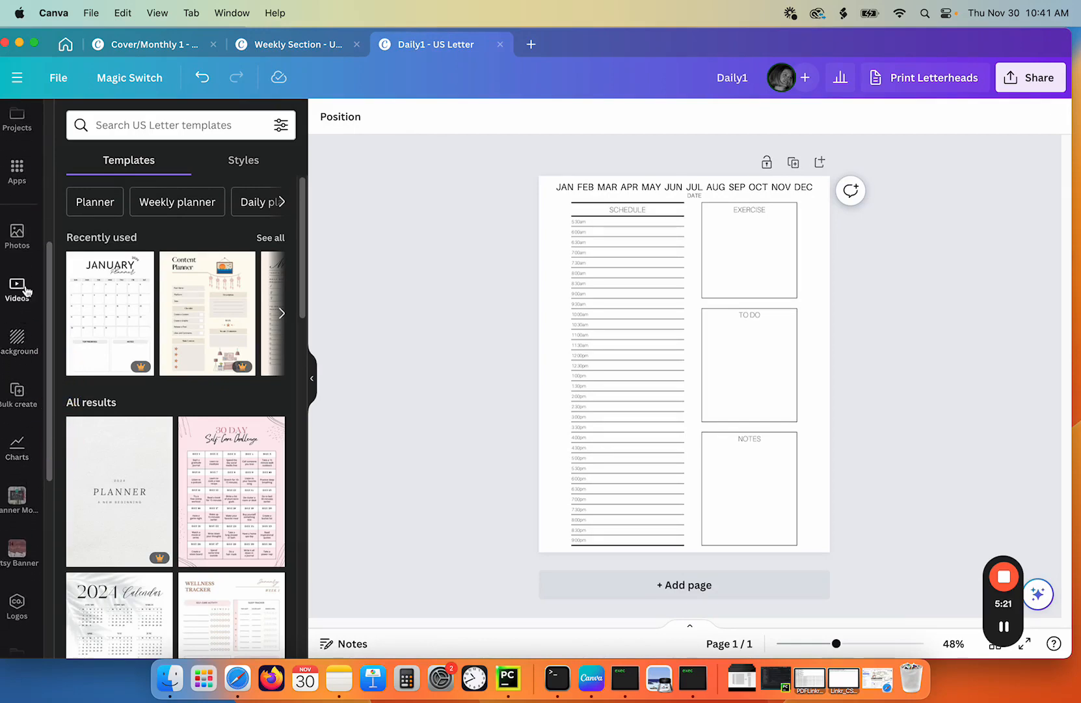
pyautogui.moveTo(54, 276); pyautogui.dragTo(54, 241)
pyautogui.click(18, 209)
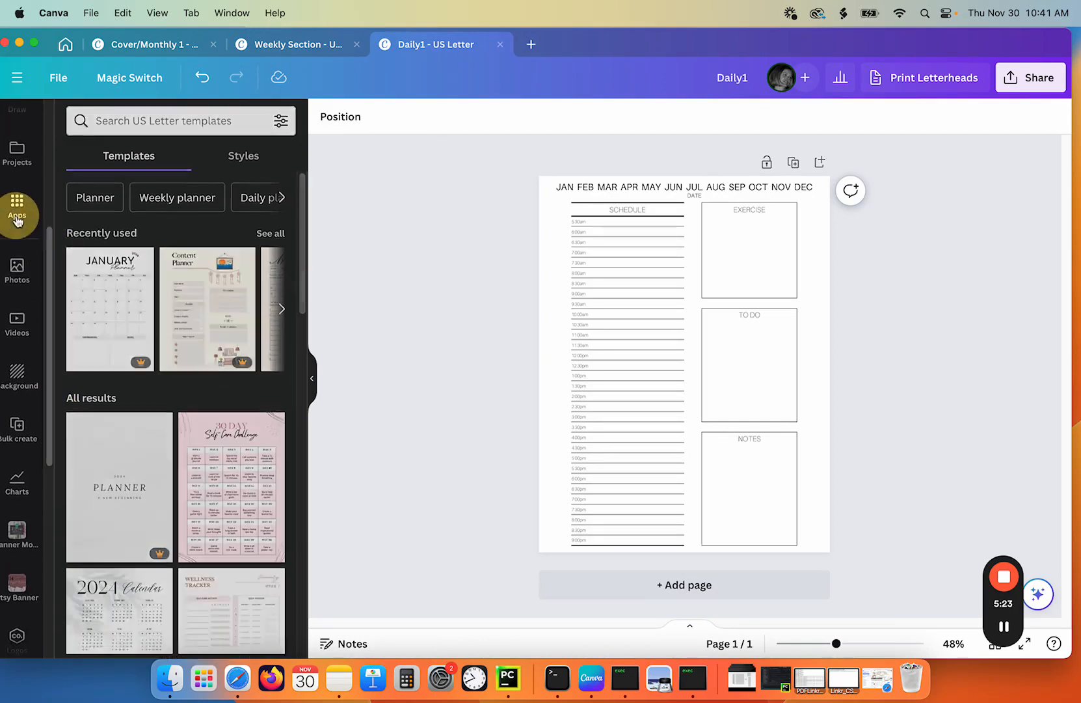
pyautogui.scroll(-5, 233, 318)
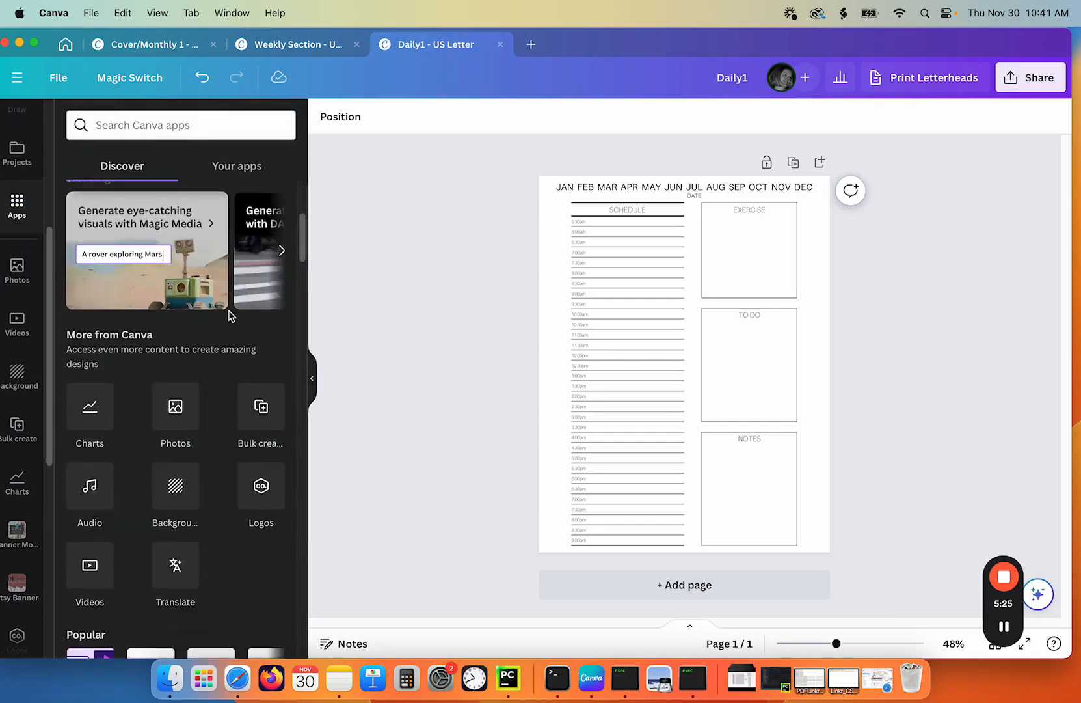
pyautogui.click(258, 394)
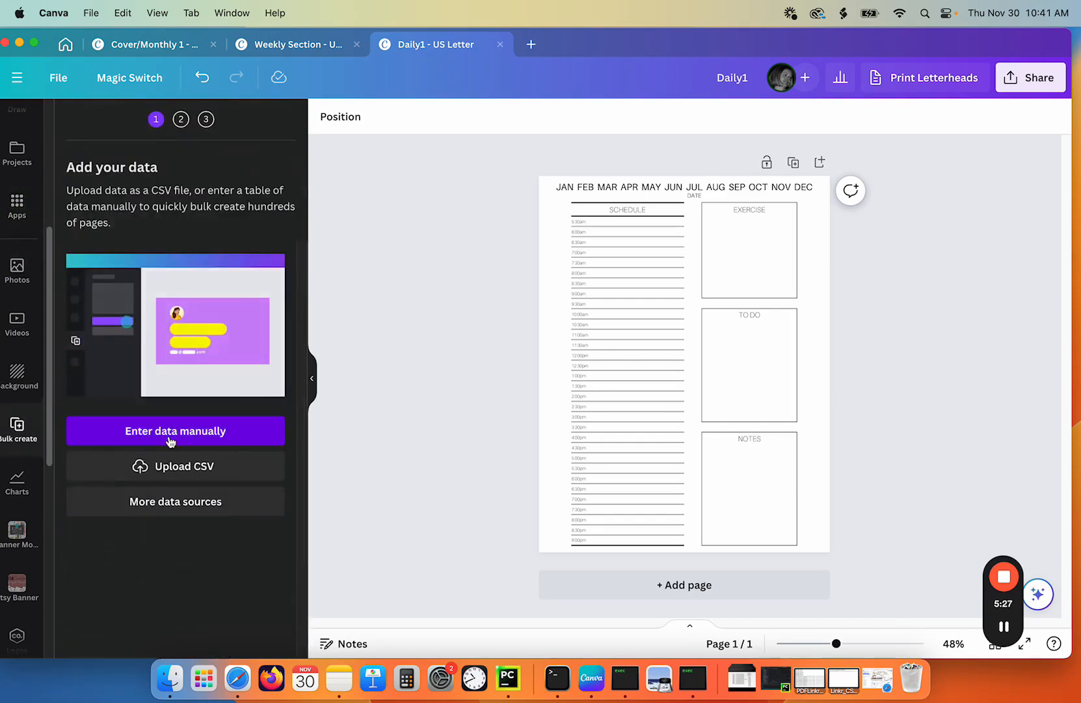
pyautogui.click(166, 466)
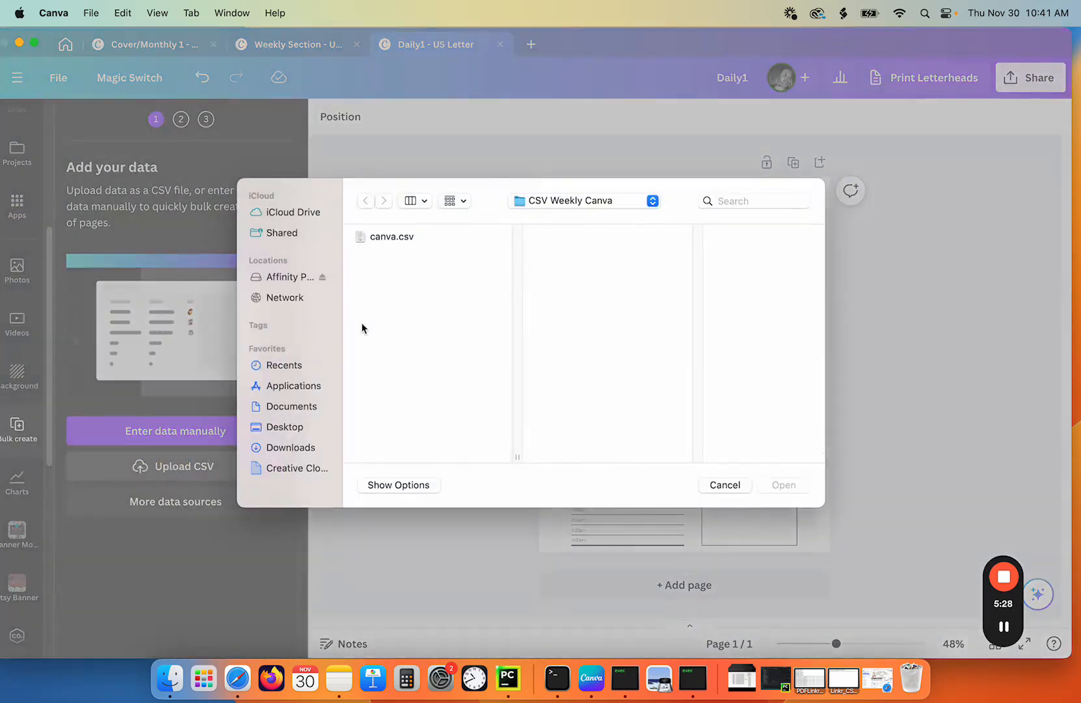
pyautogui.click(550, 207)
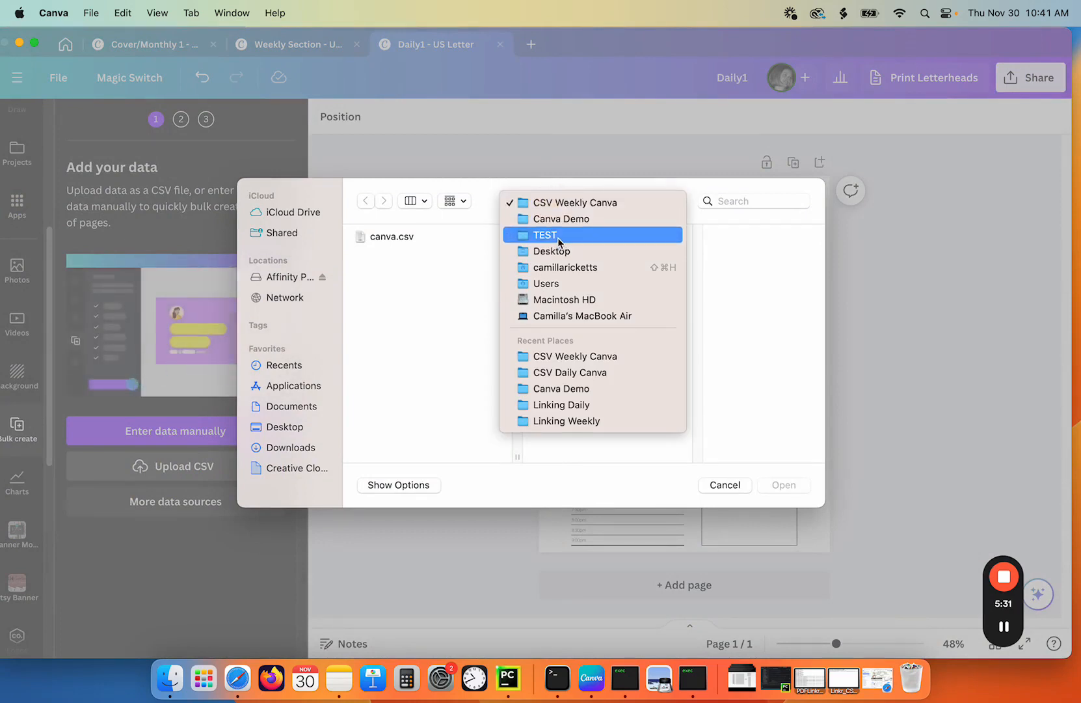
pyautogui.click(553, 218)
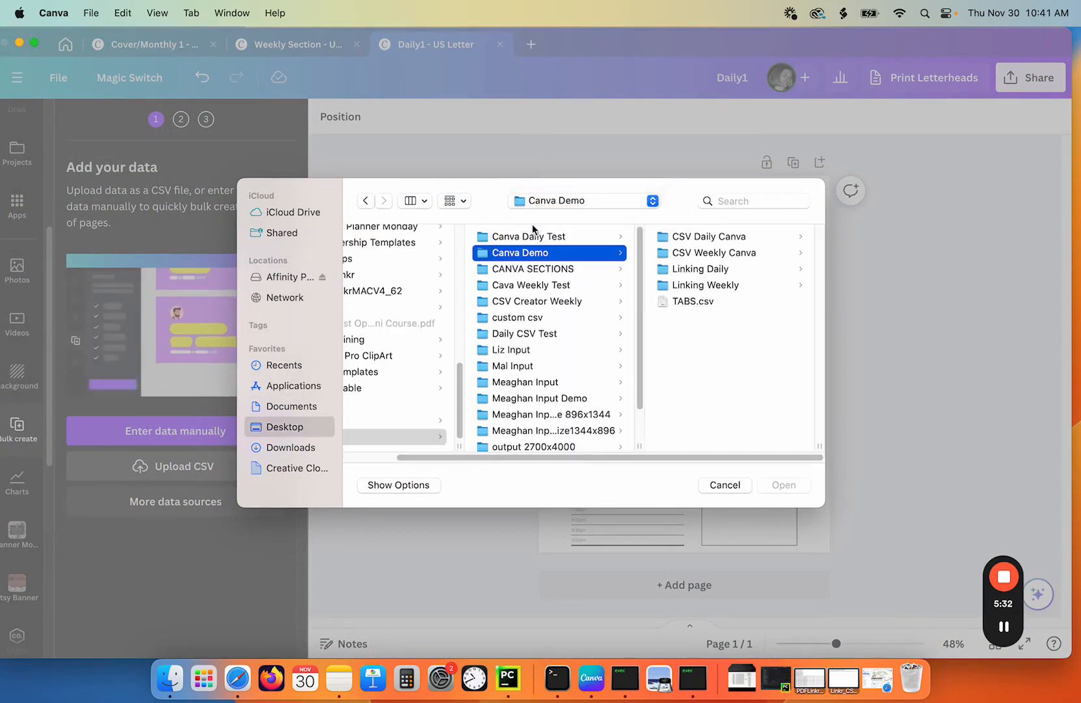
pyautogui.click(705, 236)
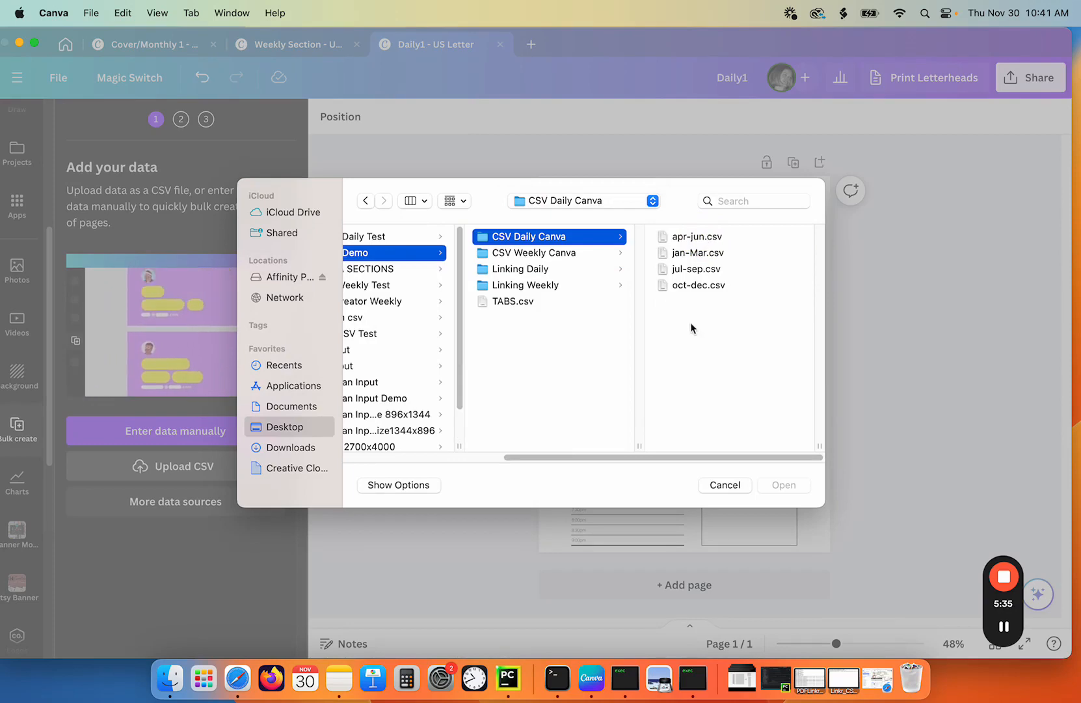
pyautogui.click(705, 257)
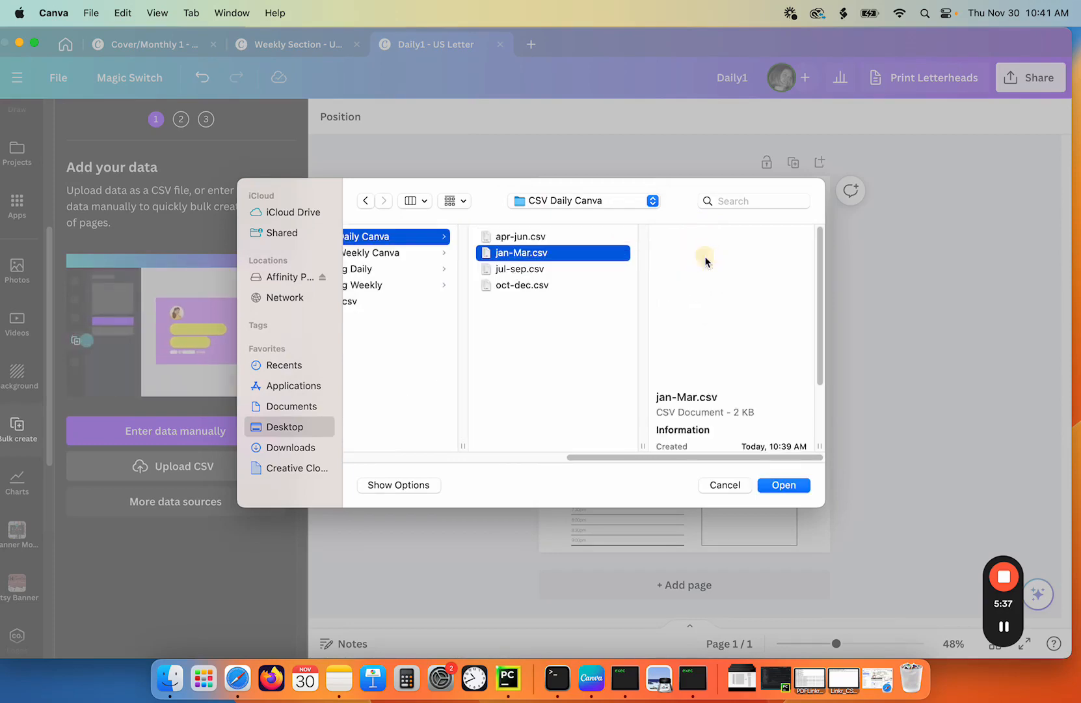
pyautogui.click(774, 485)
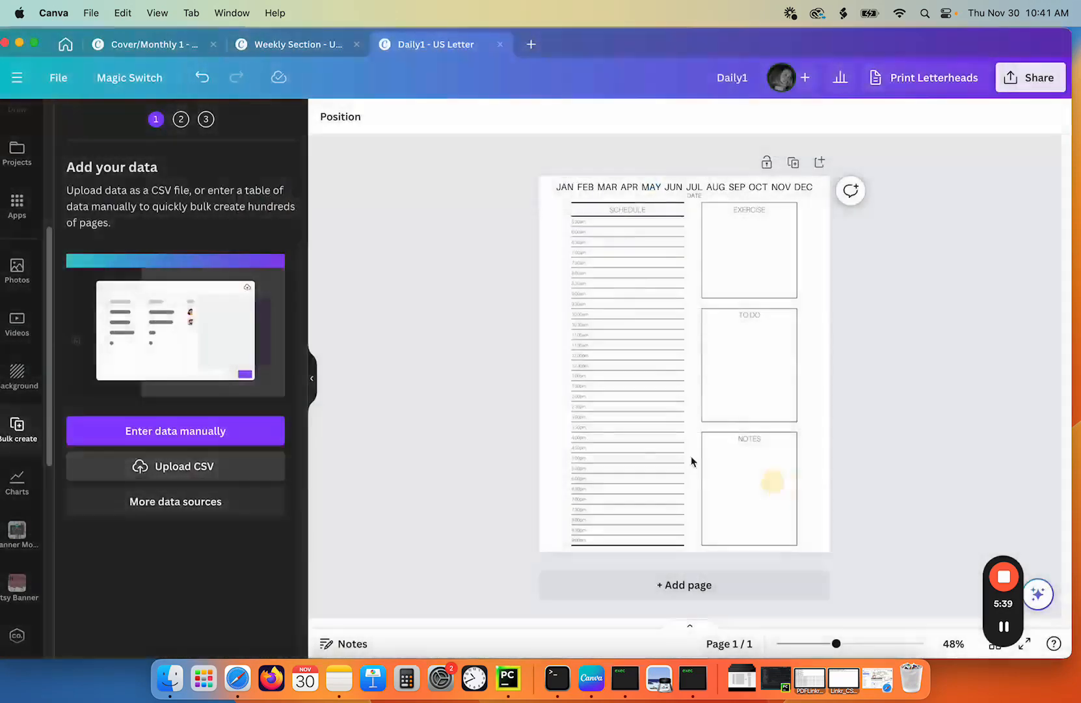
# - Connect the page's DATE text to the Date data field and generate the bulk daily pages
pyautogui.rightClick(691, 195)
pyautogui.click(736, 434)
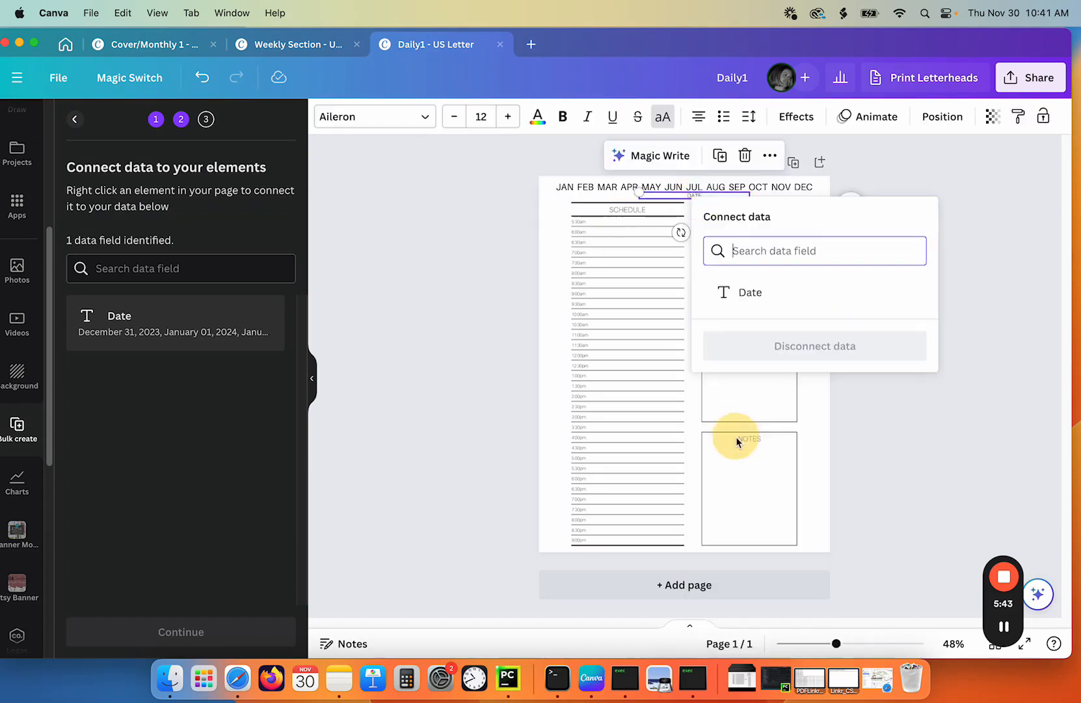
pyautogui.click(733, 307)
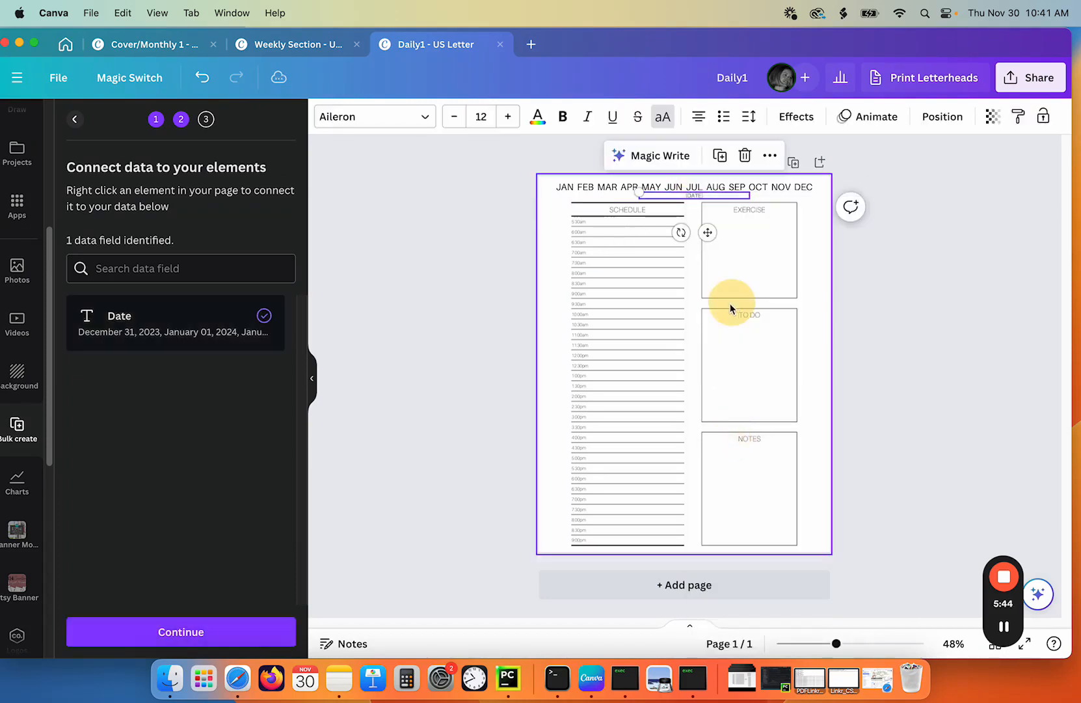
pyautogui.click(154, 631)
pyautogui.click(151, 631)
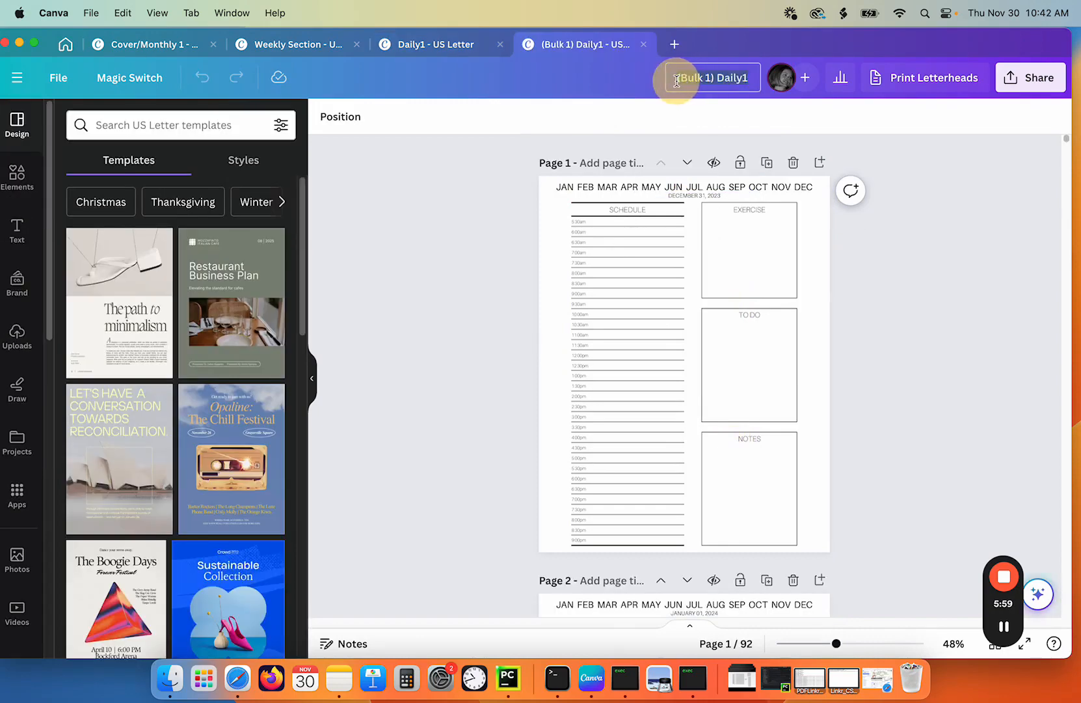
# - Rename the generated bulk design as jan-mar
pyautogui.click(679, 80)
pyautogui.write('jan')
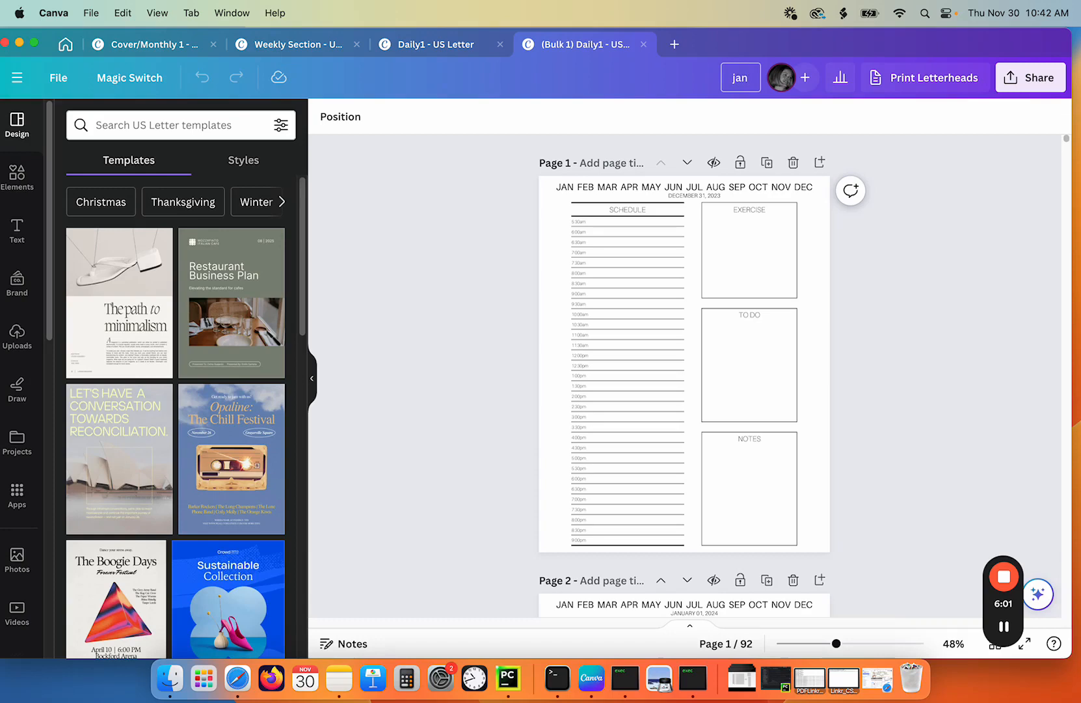
pyautogui.write('-mar')
pyautogui.press('Return')
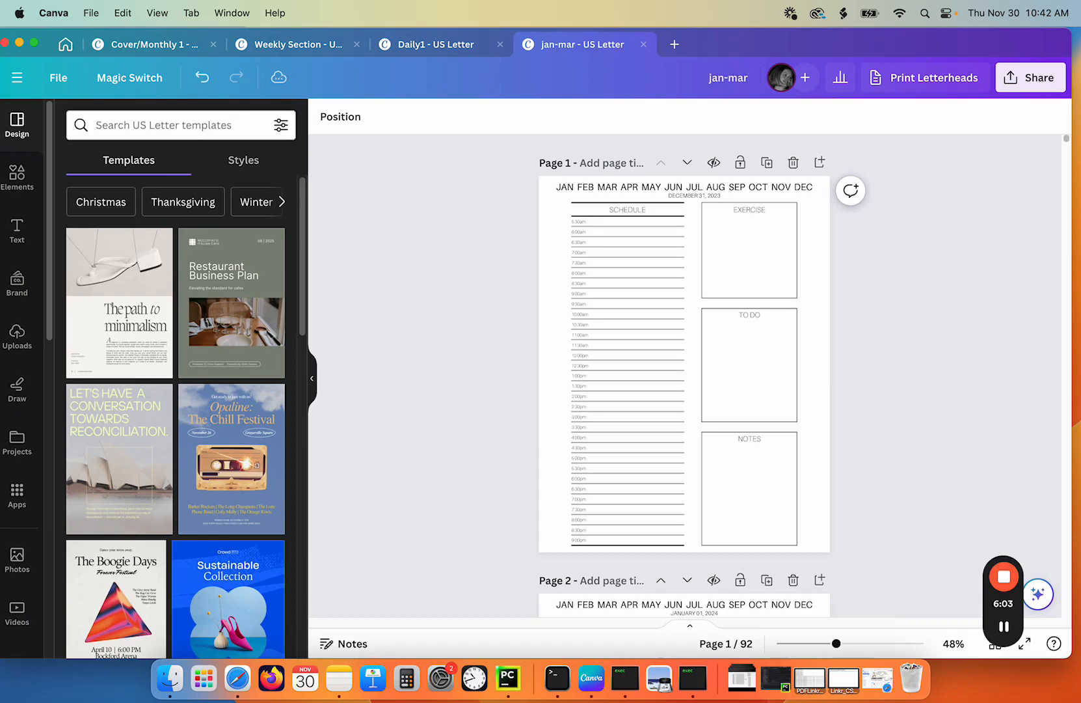
# - Return to the Daily1 design and generate 91 daily pages from the April dates data
pyautogui.click(406, 44)
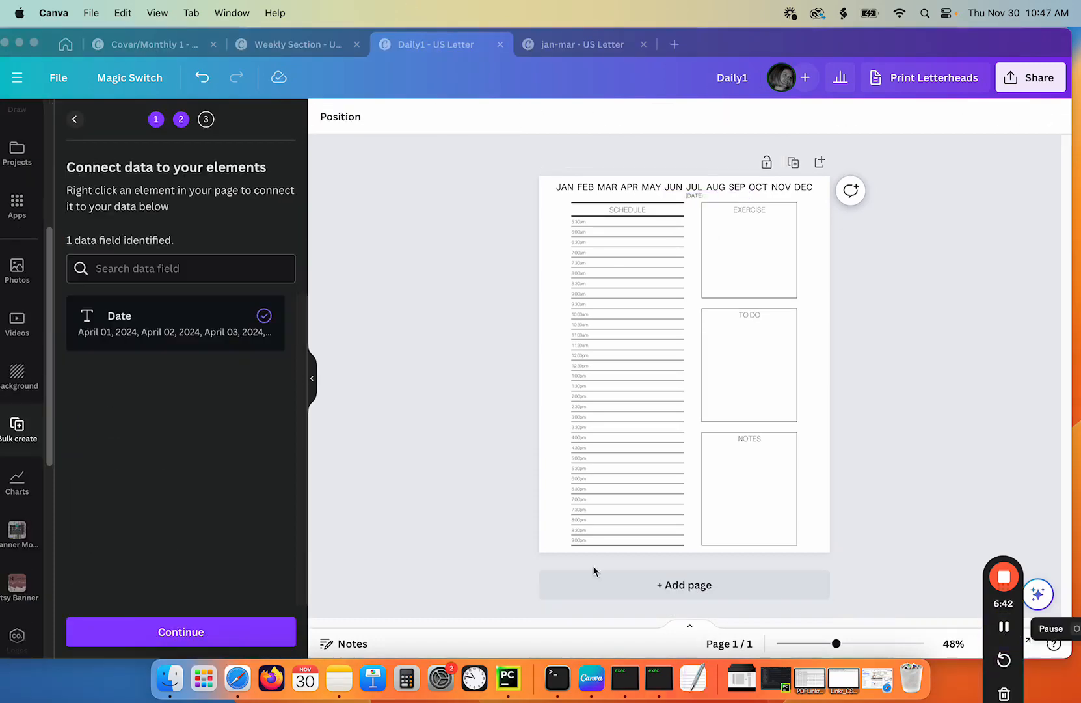
pyautogui.click(162, 633)
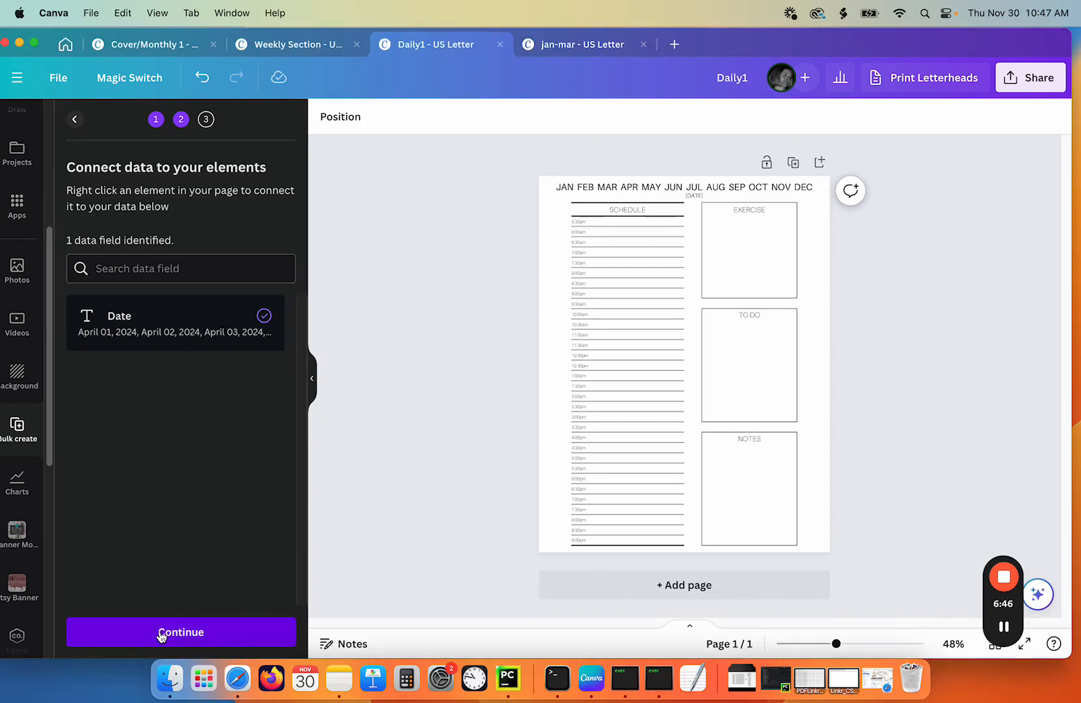
pyautogui.click(184, 636)
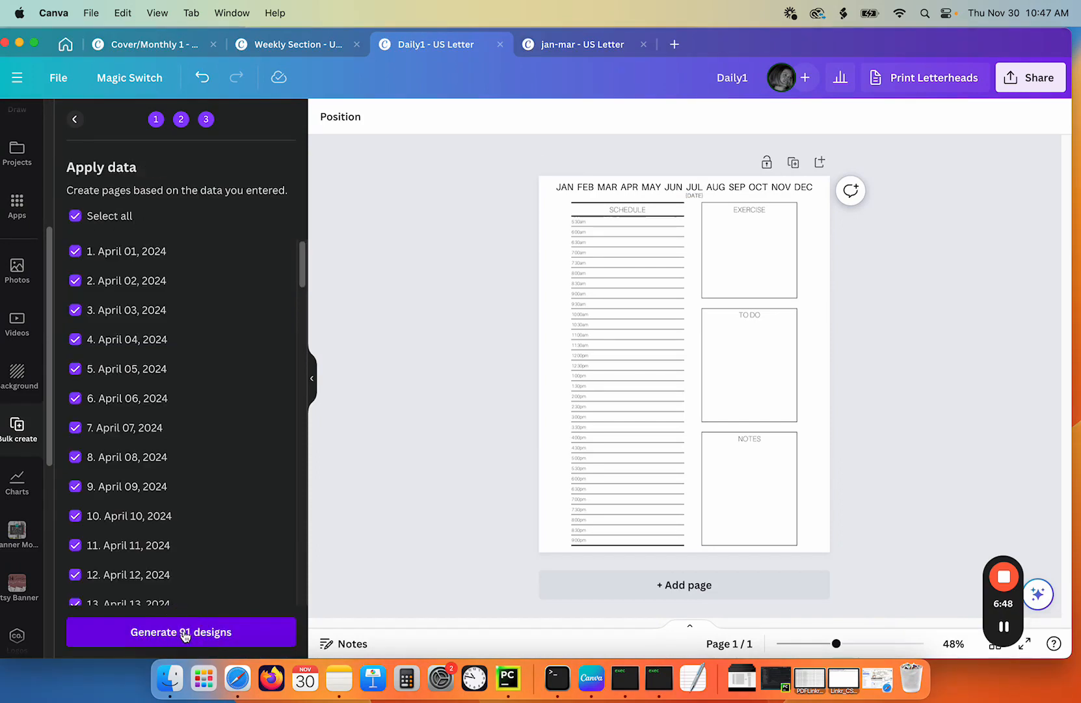
pyautogui.click(201, 633)
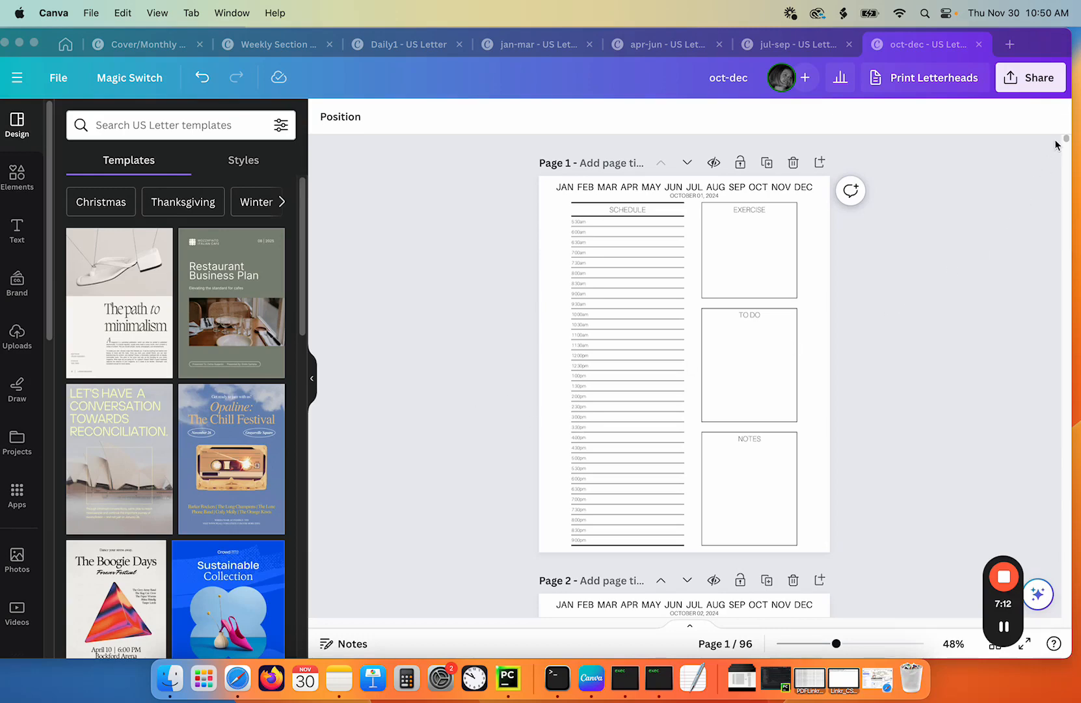
# - In the oct-dec design's page grid, add a new blank page after the last page and select it
pyautogui.moveTo(1070, 143); pyautogui.dragTo(1080, 630)
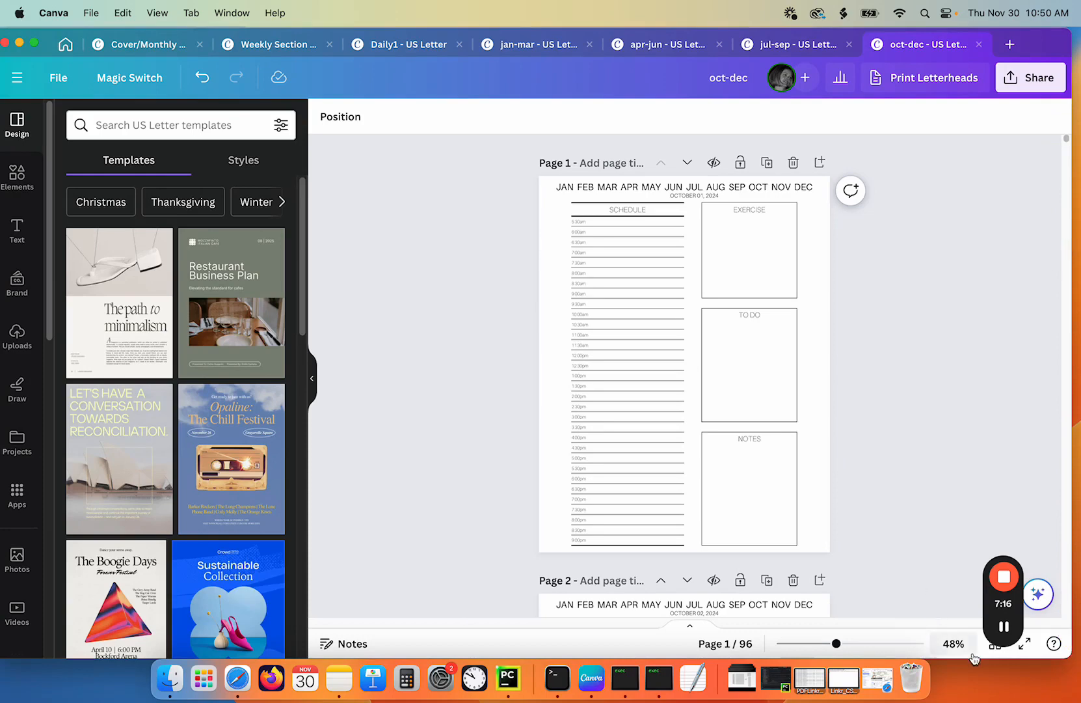
pyautogui.click(995, 644)
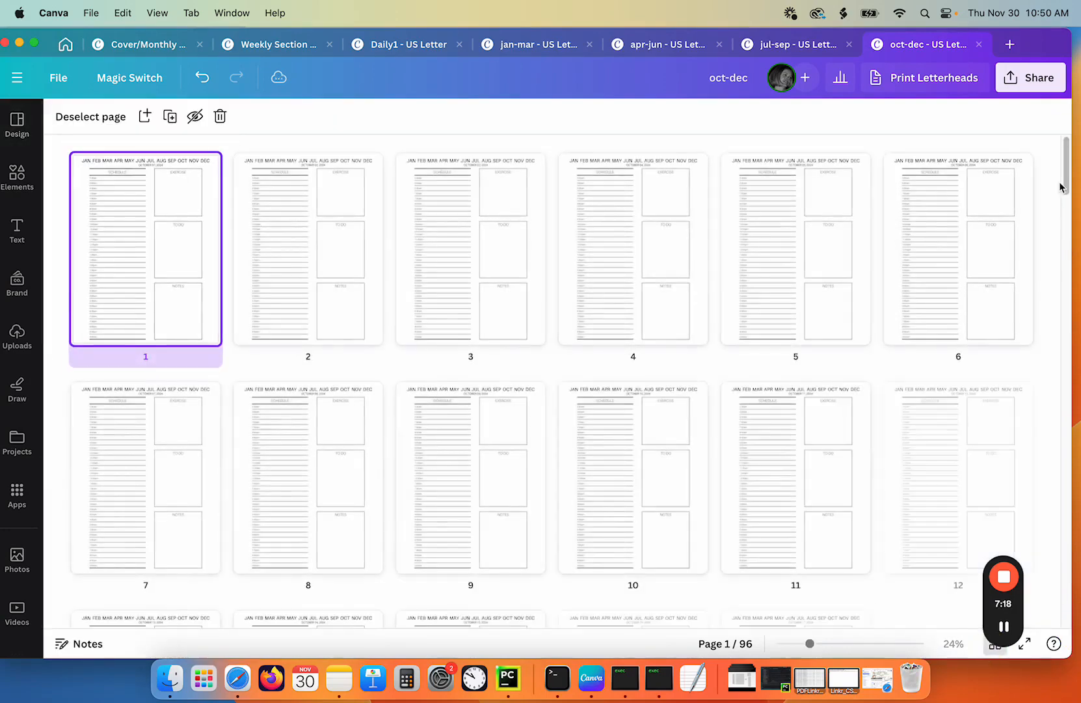
pyautogui.moveTo(1065, 166); pyautogui.dragTo(1068, 624)
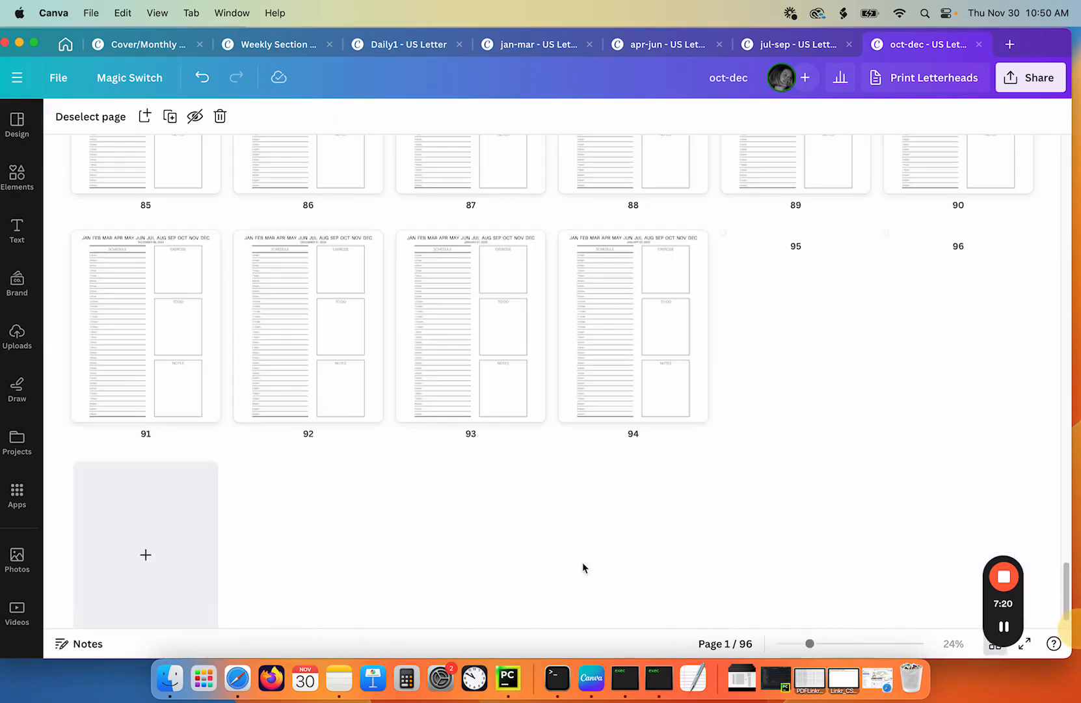
pyautogui.click(924, 335)
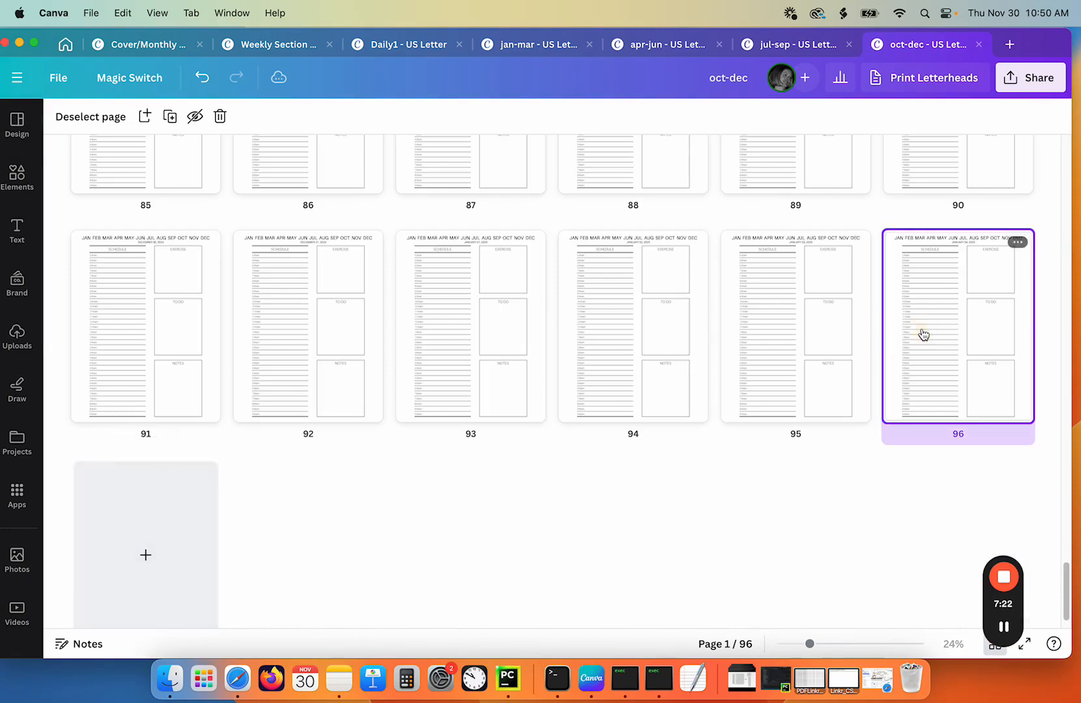
pyautogui.click(155, 592)
pyautogui.click(155, 571)
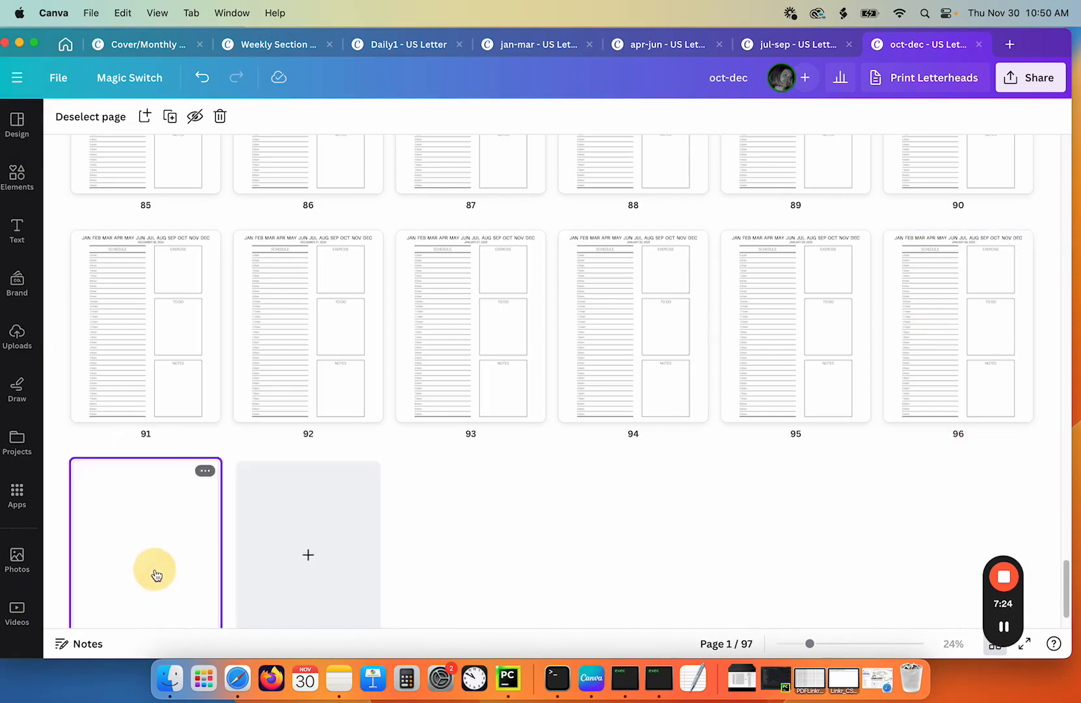
pyautogui.click(155, 574)
# - Add a heading reading back cover to the new last page
pyautogui.click(13, 228)
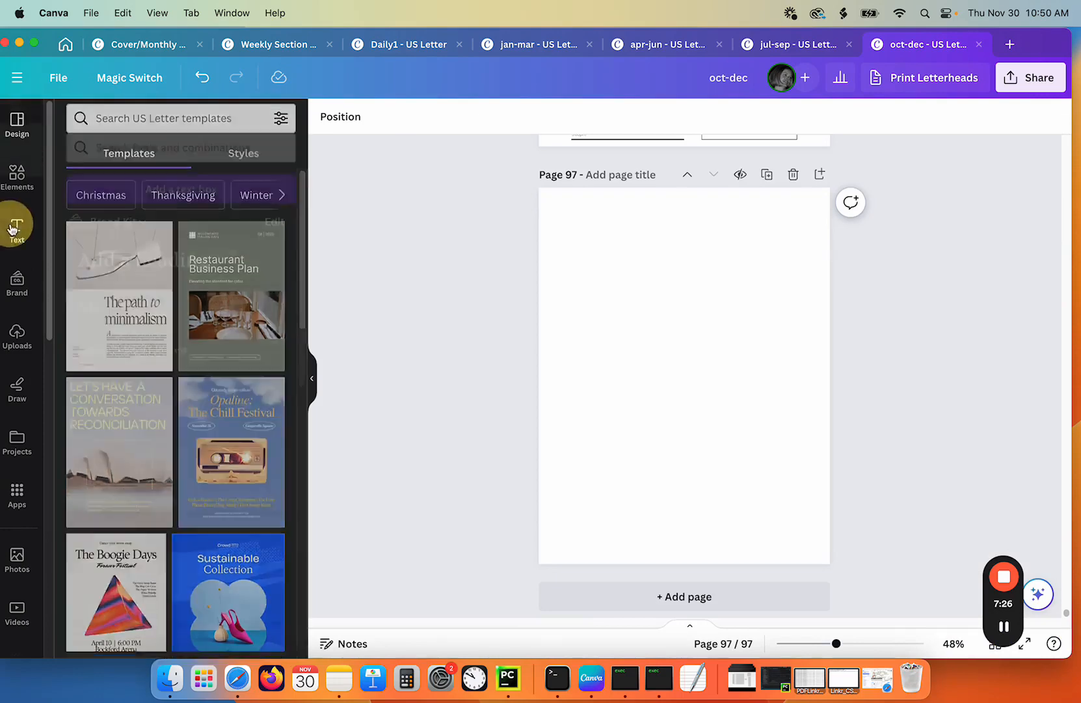
pyautogui.click(157, 237)
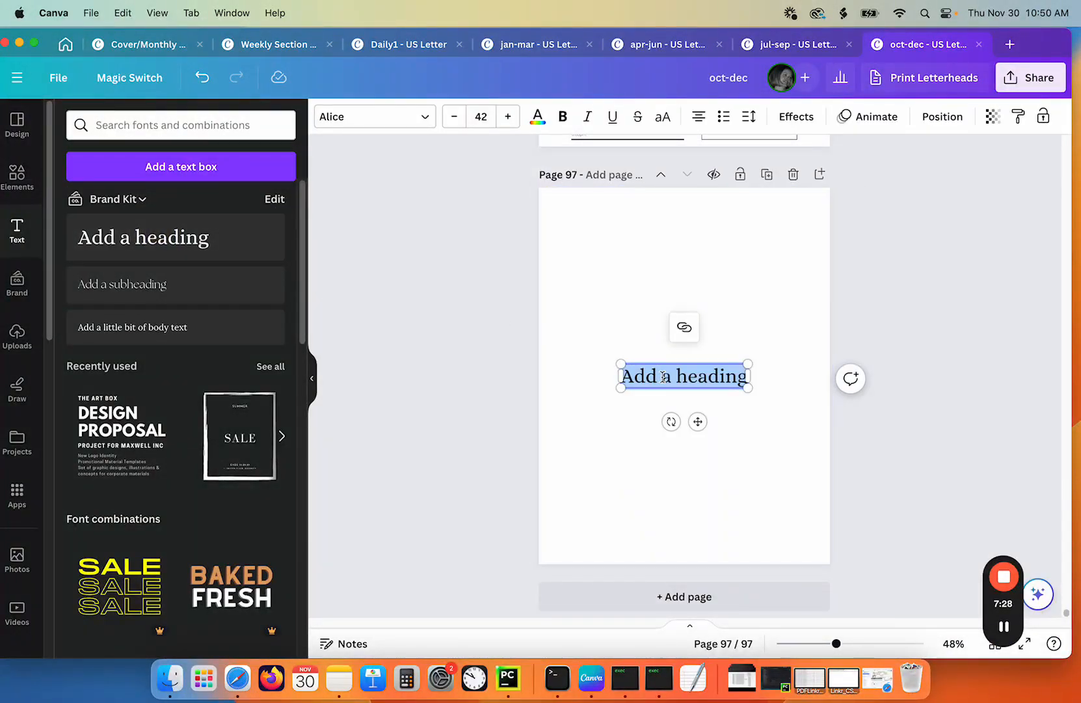
pyautogui.write('back cover')
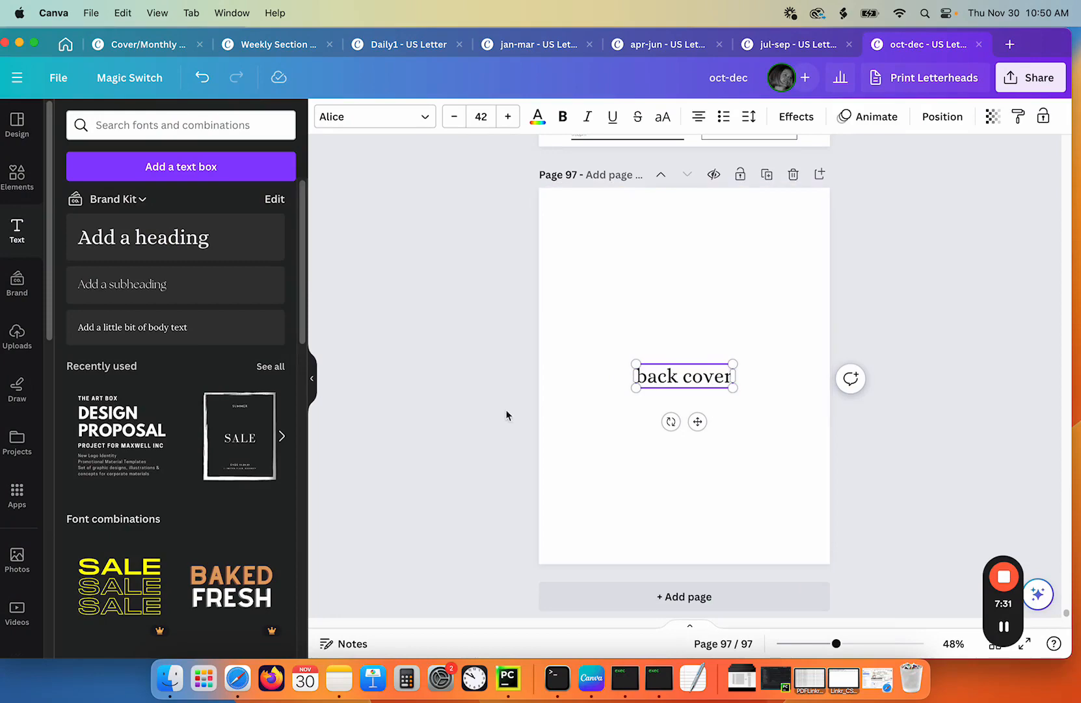
pyautogui.click(469, 415)
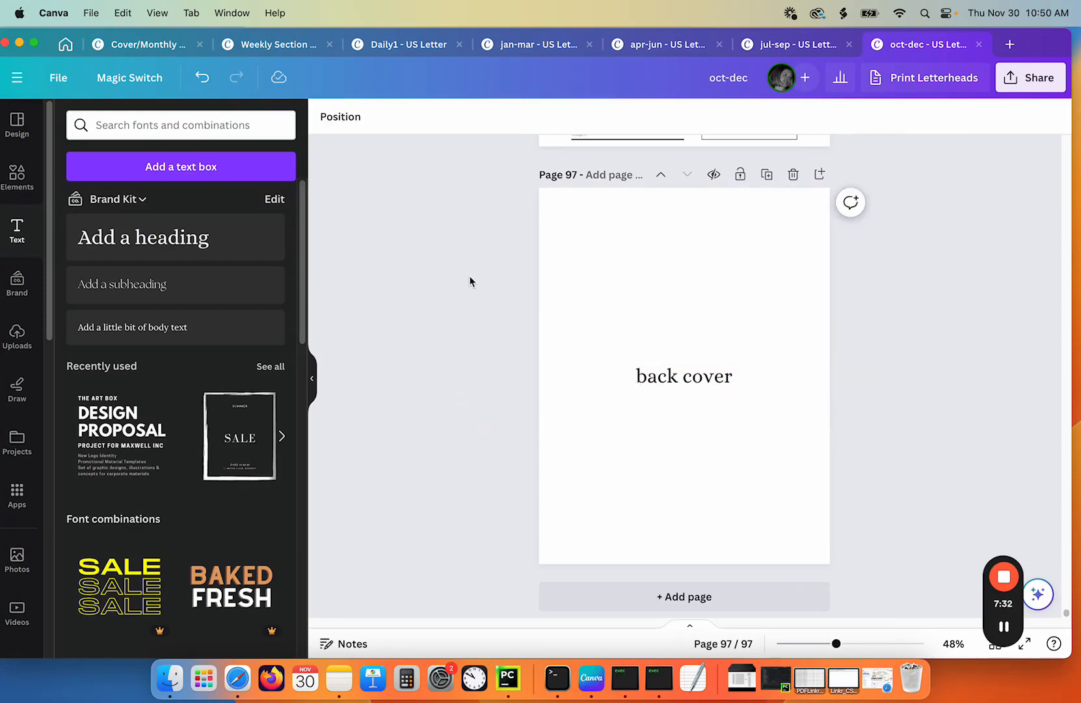
# - Review the Cover/Monthly and Weekly Section designs, then close the Daily1 tab
pyautogui.click(122, 50)
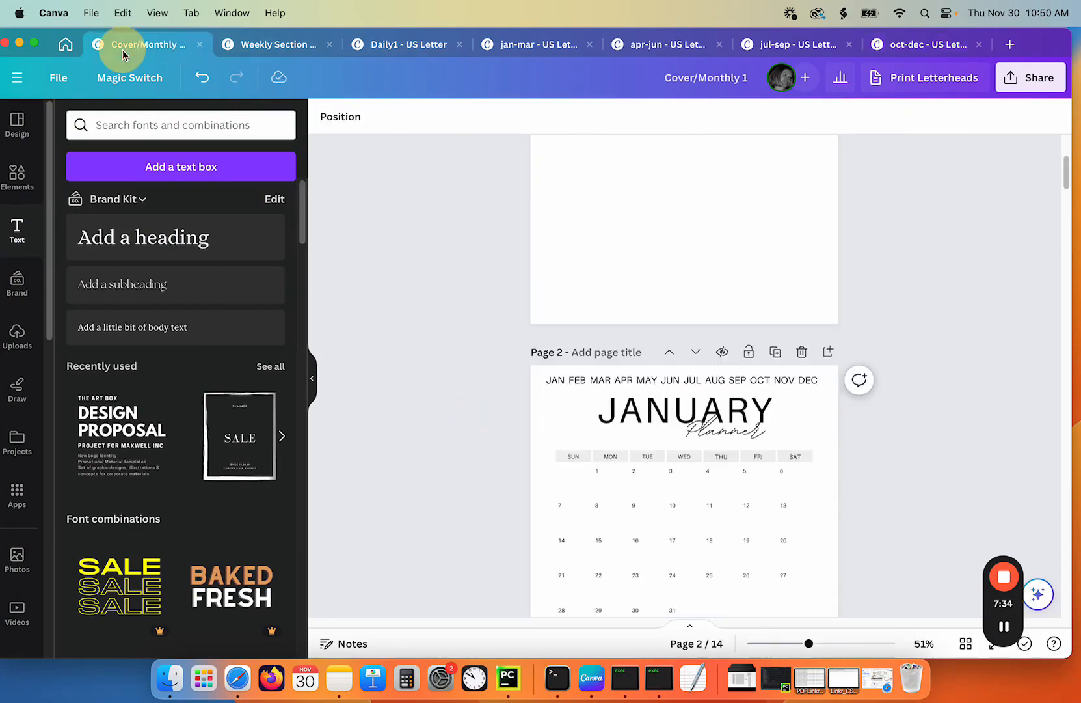
pyautogui.click(259, 45)
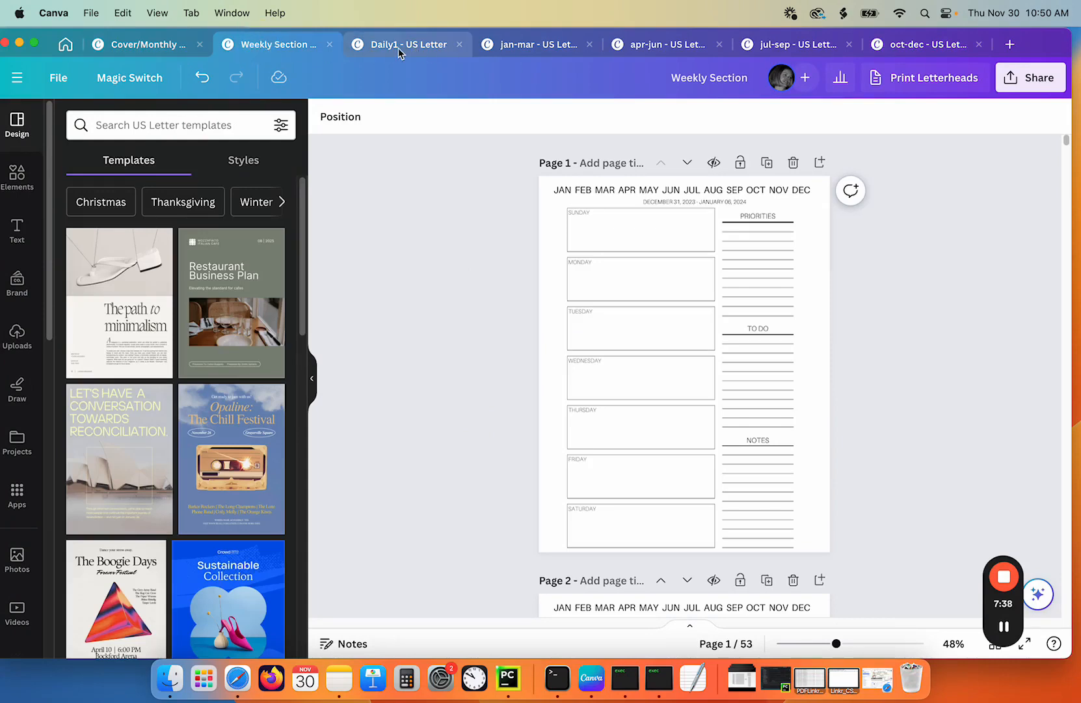
pyautogui.click(456, 52)
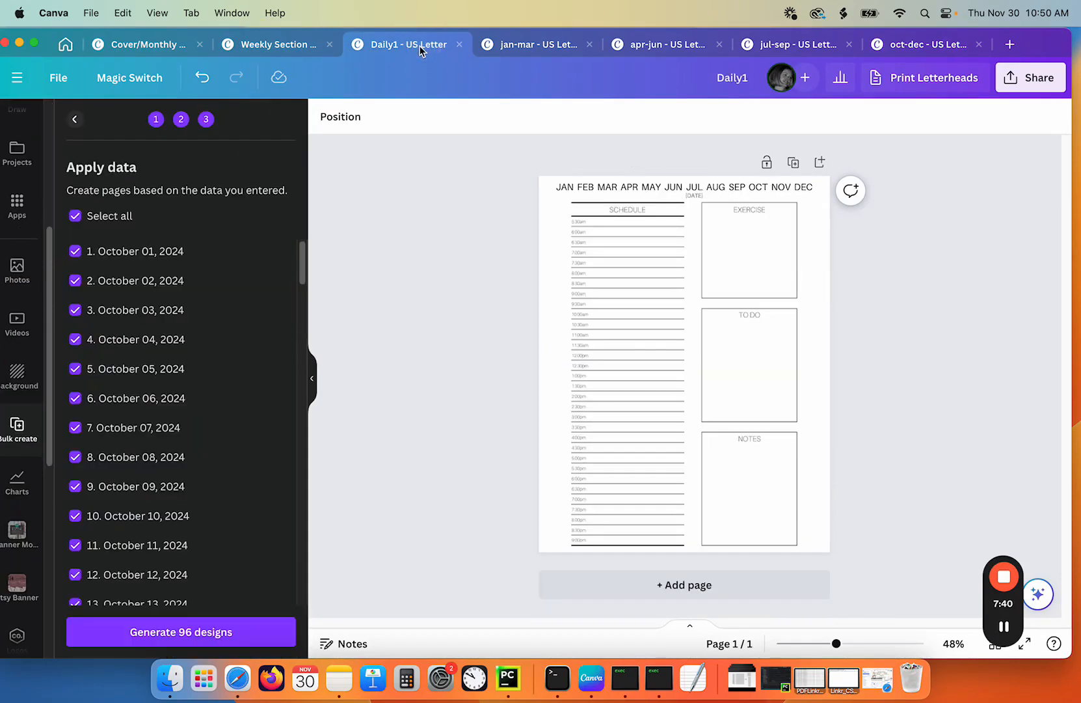
pyautogui.click(459, 45)
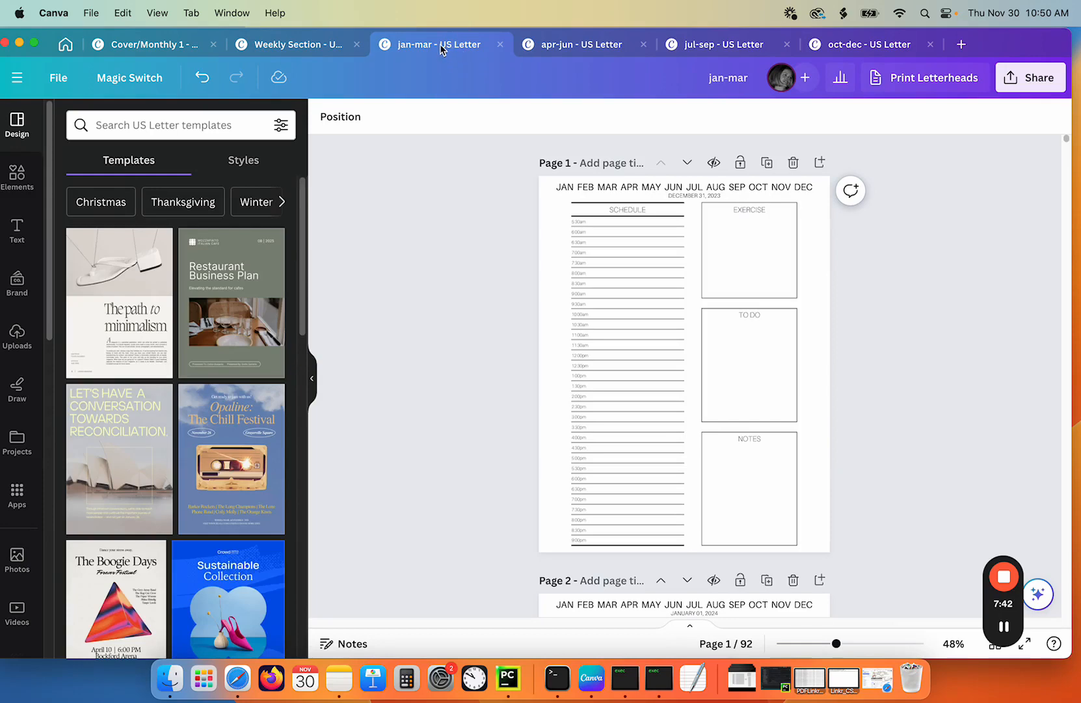
# - Review the apr-jun, jul-sep and oct-dec daily designs
pyautogui.click(589, 45)
pyautogui.click(714, 46)
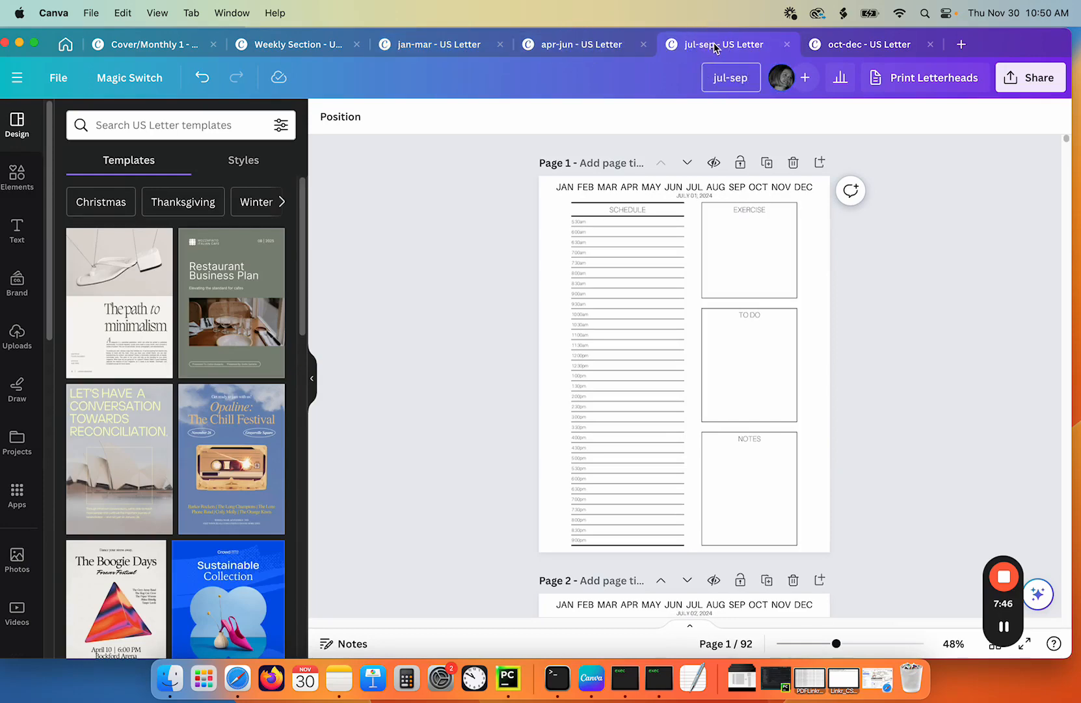
pyautogui.click(882, 45)
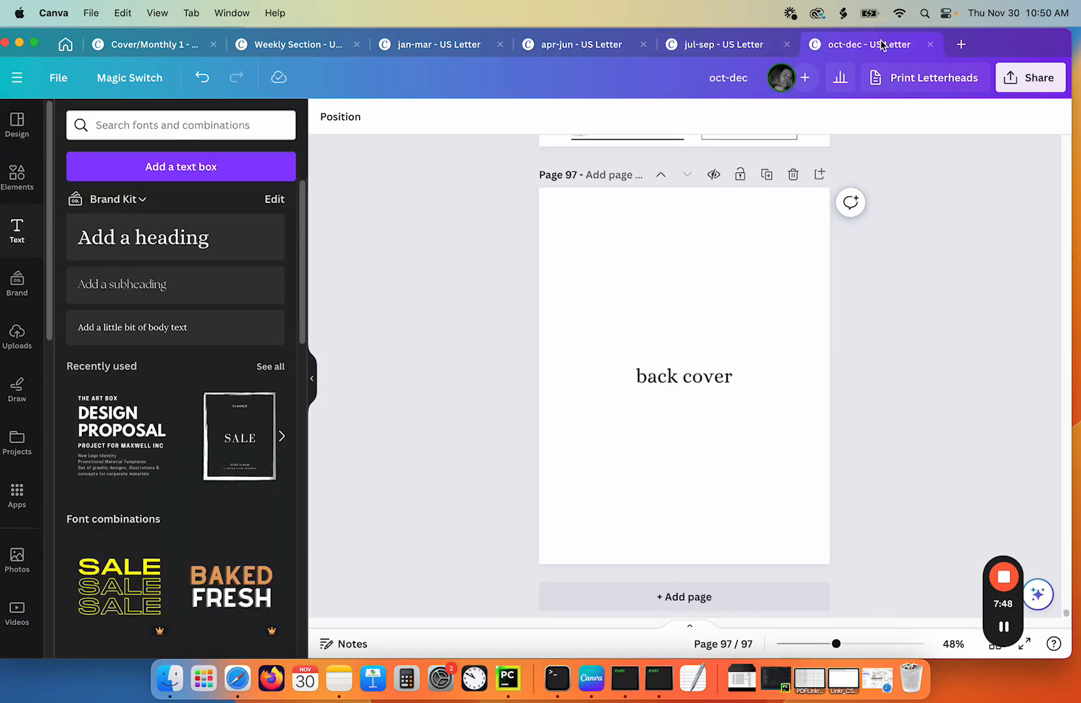
# - Download the Cover/Monthly design as a PDF Standard file
pyautogui.click(746, 43)
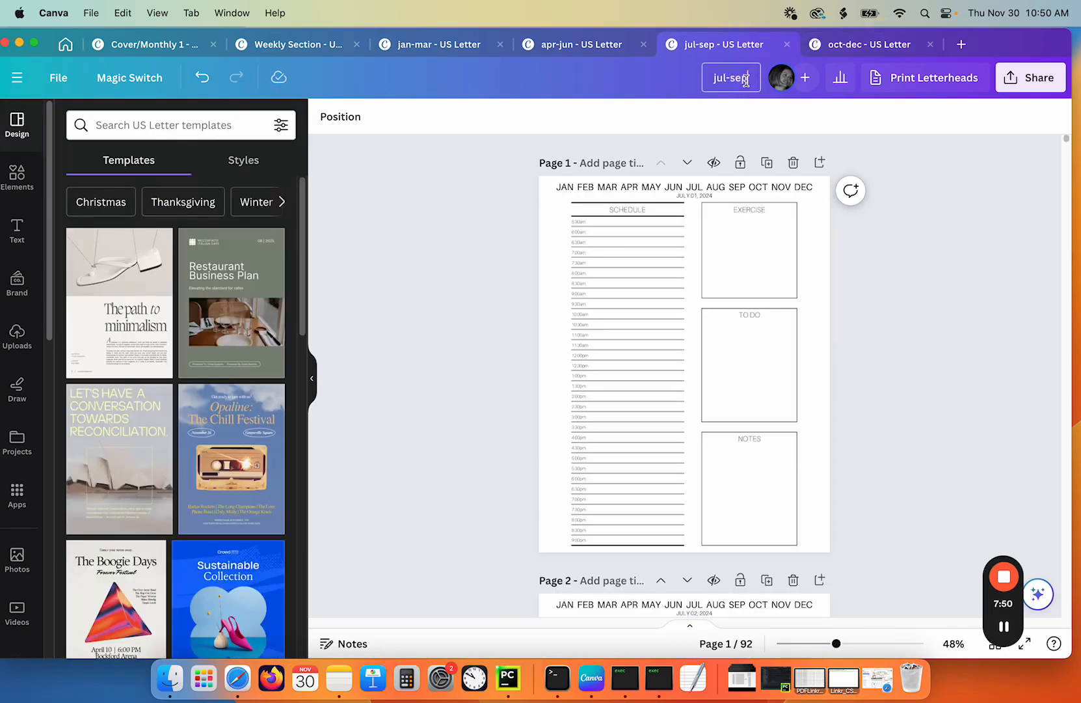
pyautogui.click(842, 44)
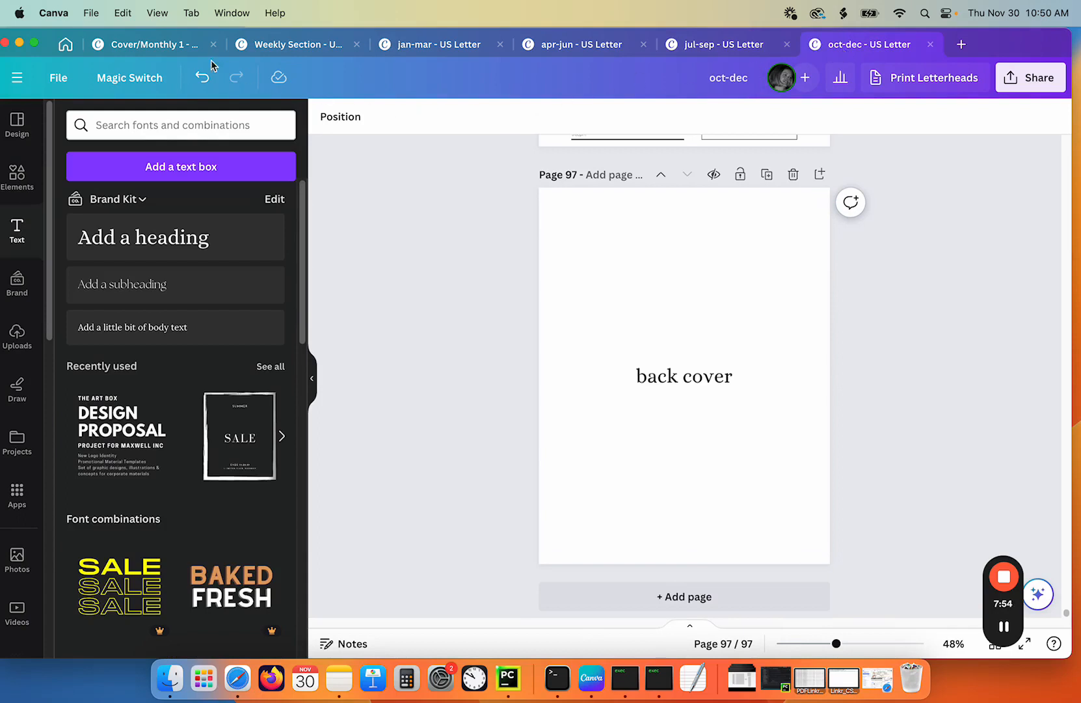
pyautogui.click(168, 44)
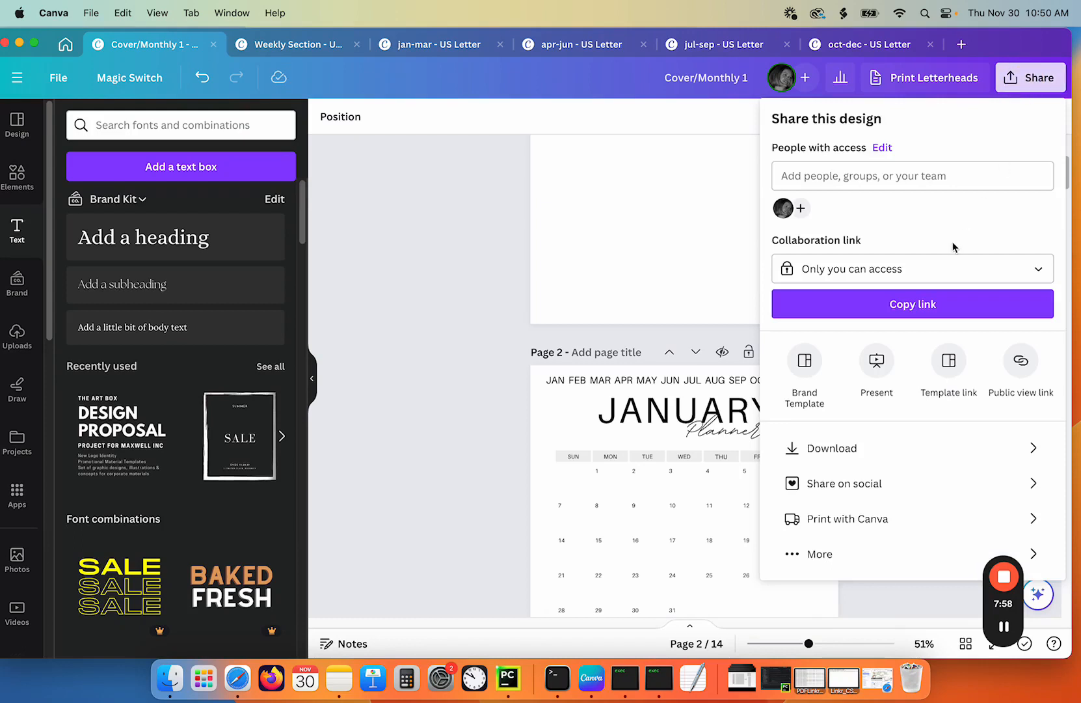
pyautogui.click(858, 447)
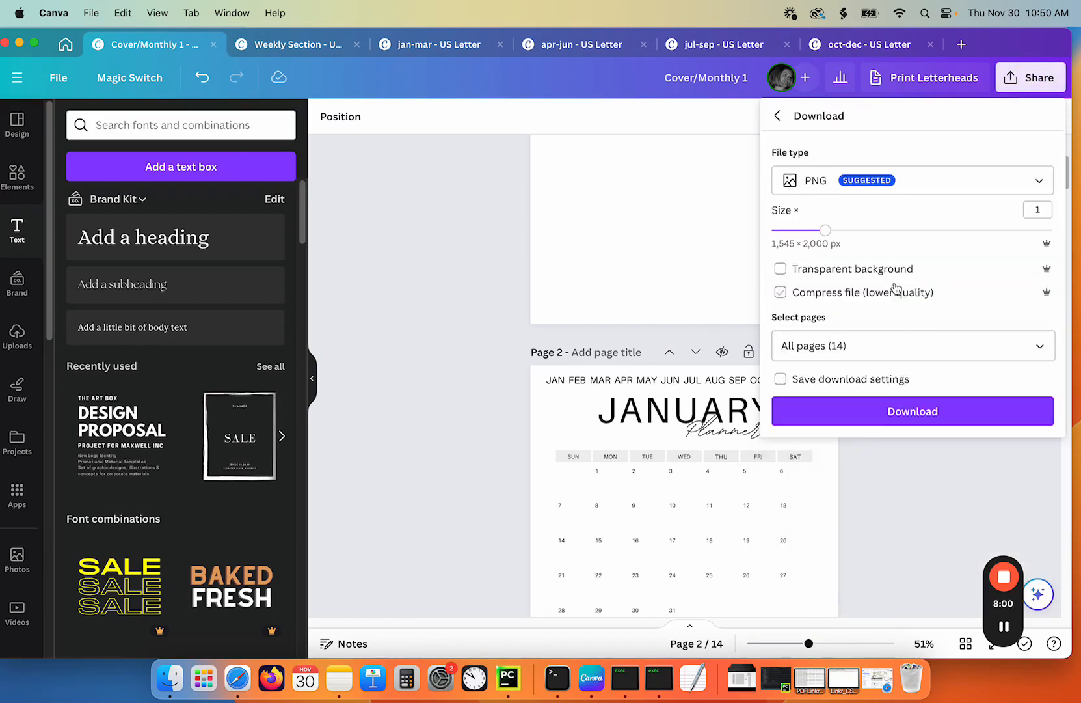
pyautogui.click(928, 190)
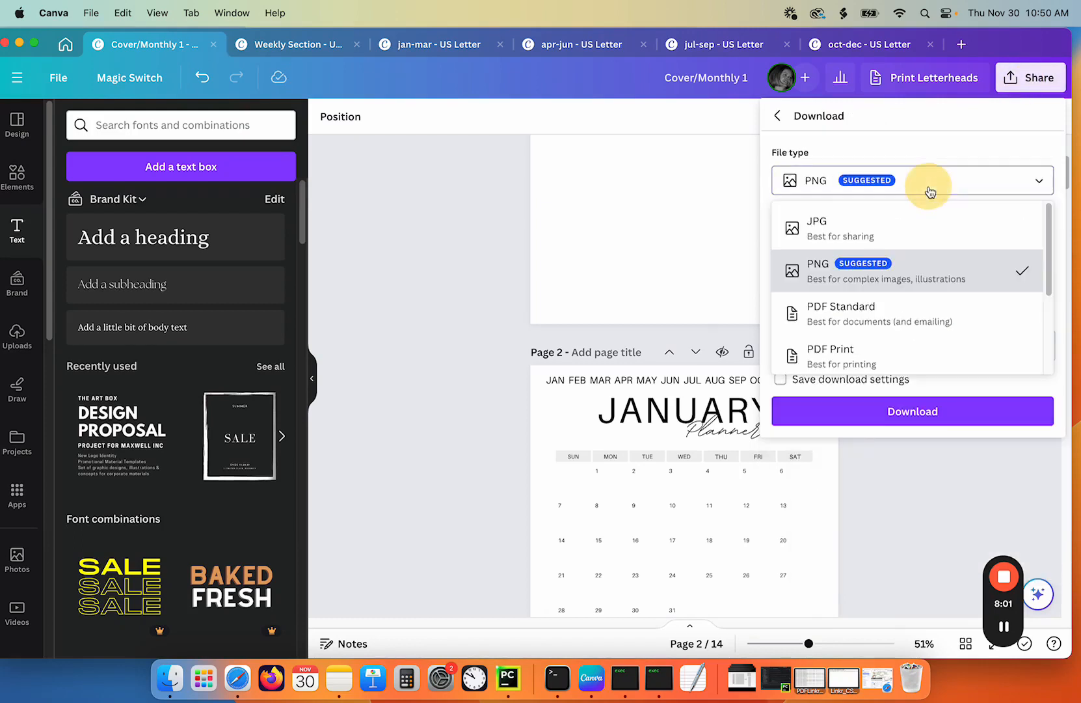
pyautogui.click(888, 313)
pyautogui.click(909, 353)
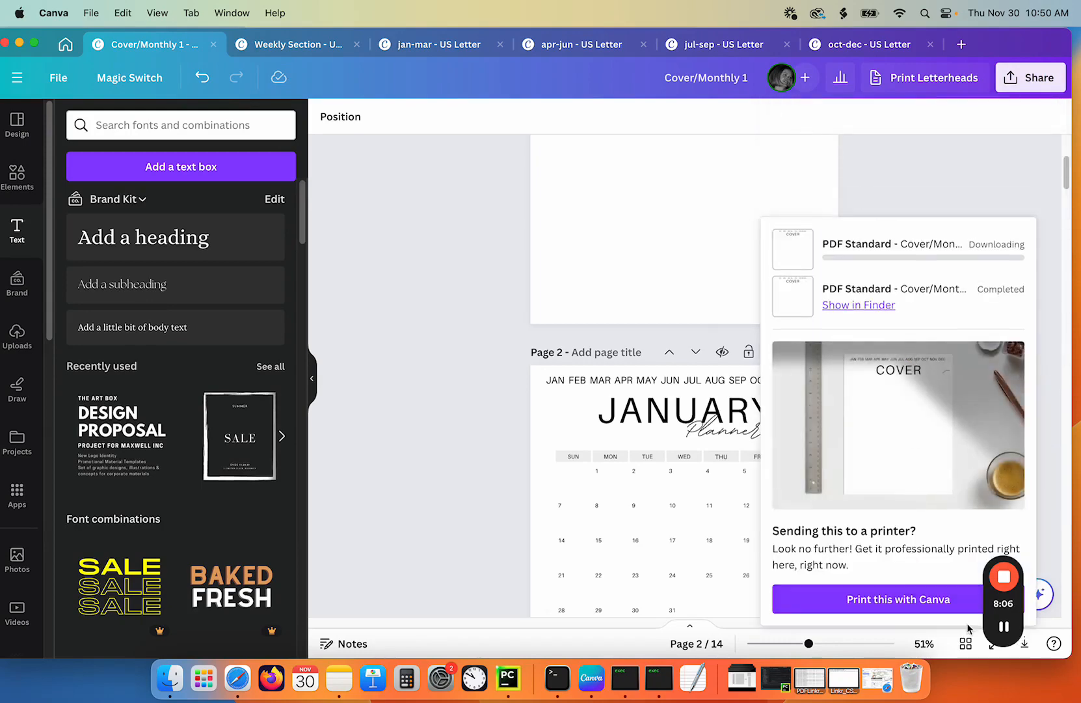
pyautogui.click(1005, 628)
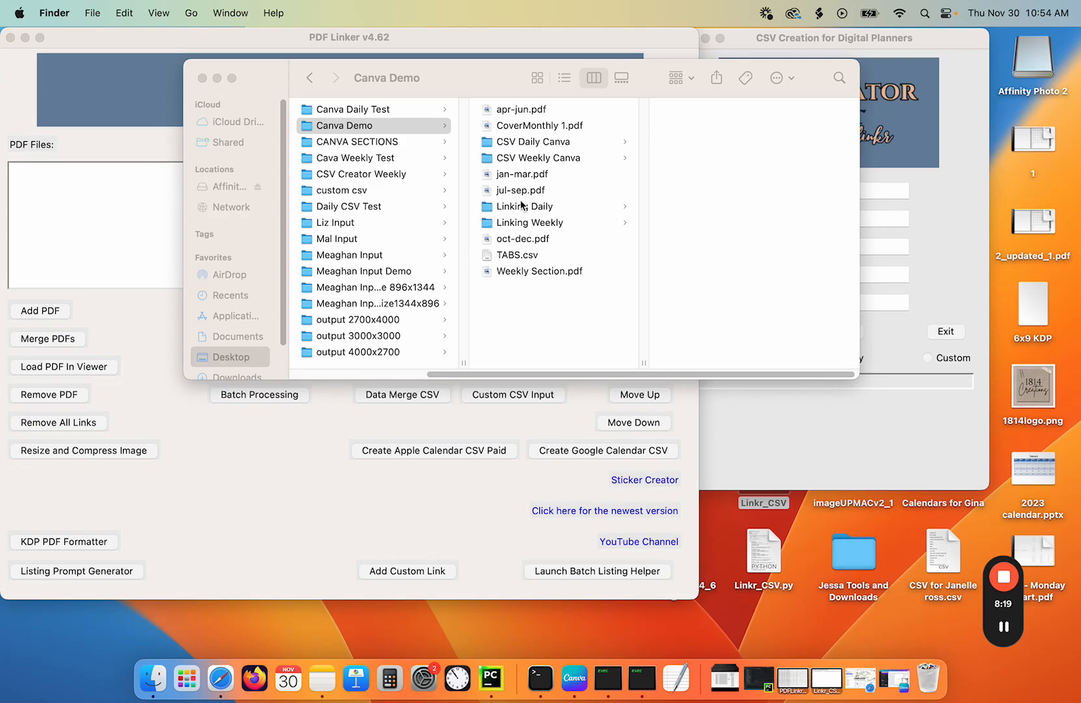
# - Review the exported planner PDFs in the Canva Demo folder
pyautogui.click(530, 129)
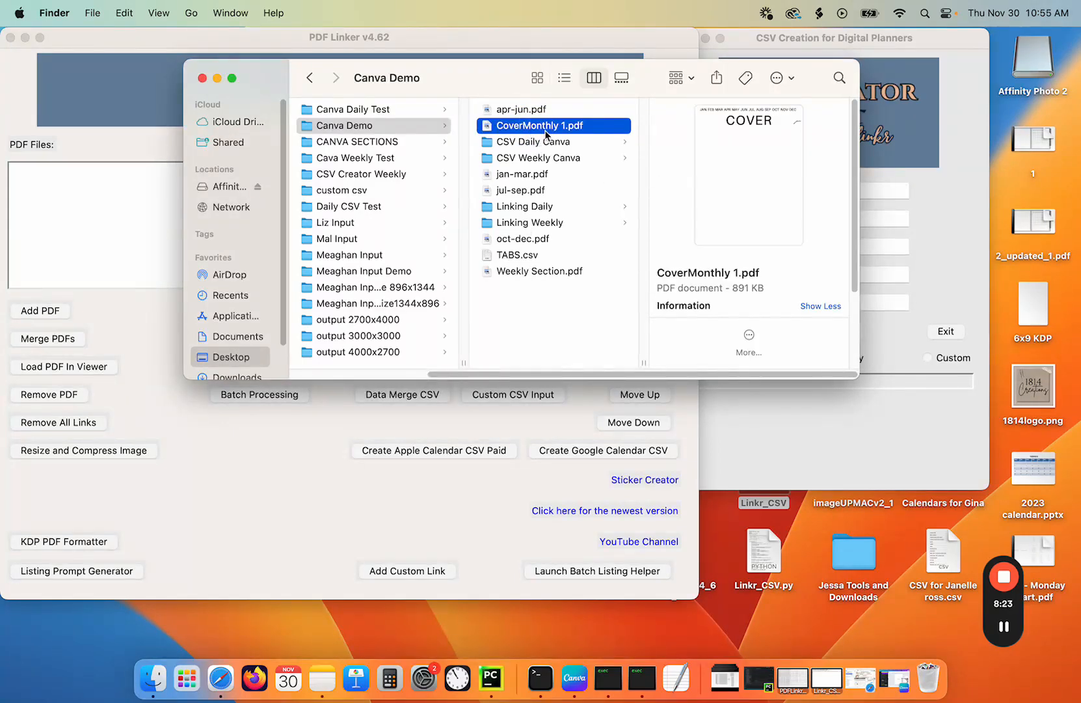
pyautogui.click(523, 273)
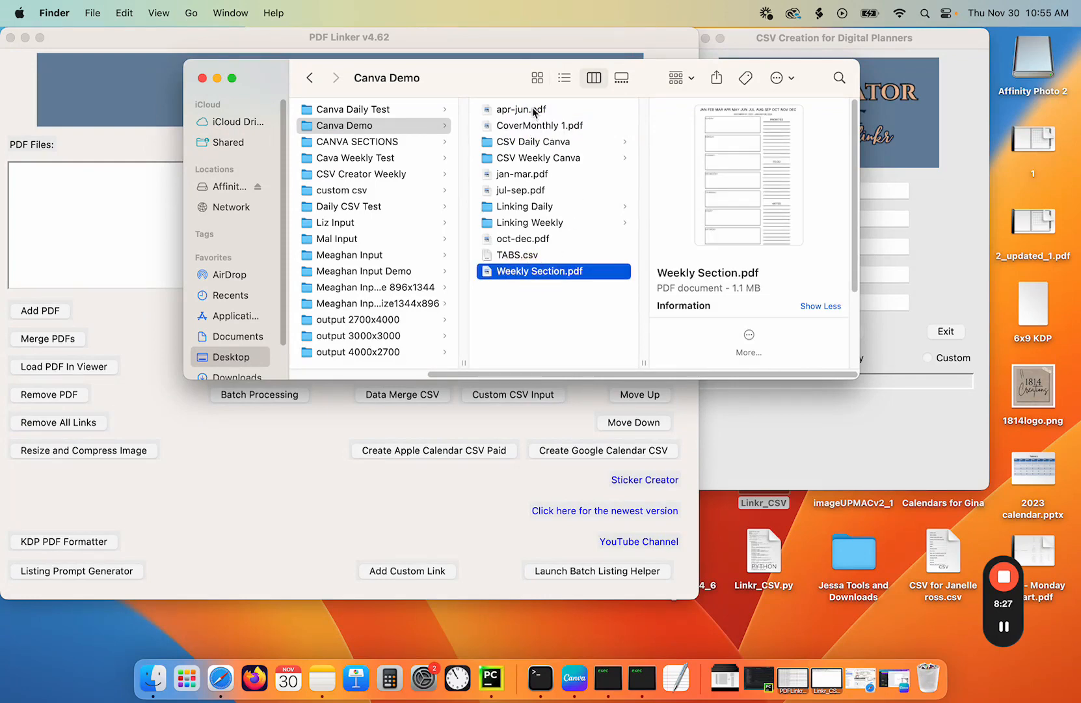
pyautogui.click(534, 175)
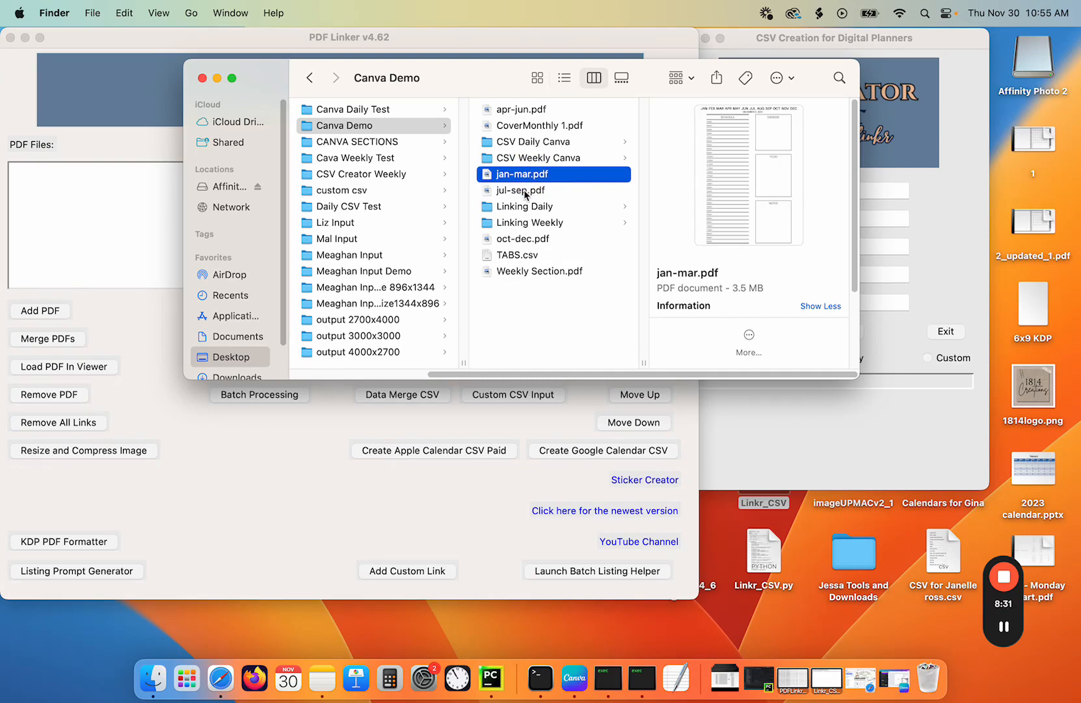
pyautogui.click(534, 108)
pyautogui.click(534, 190)
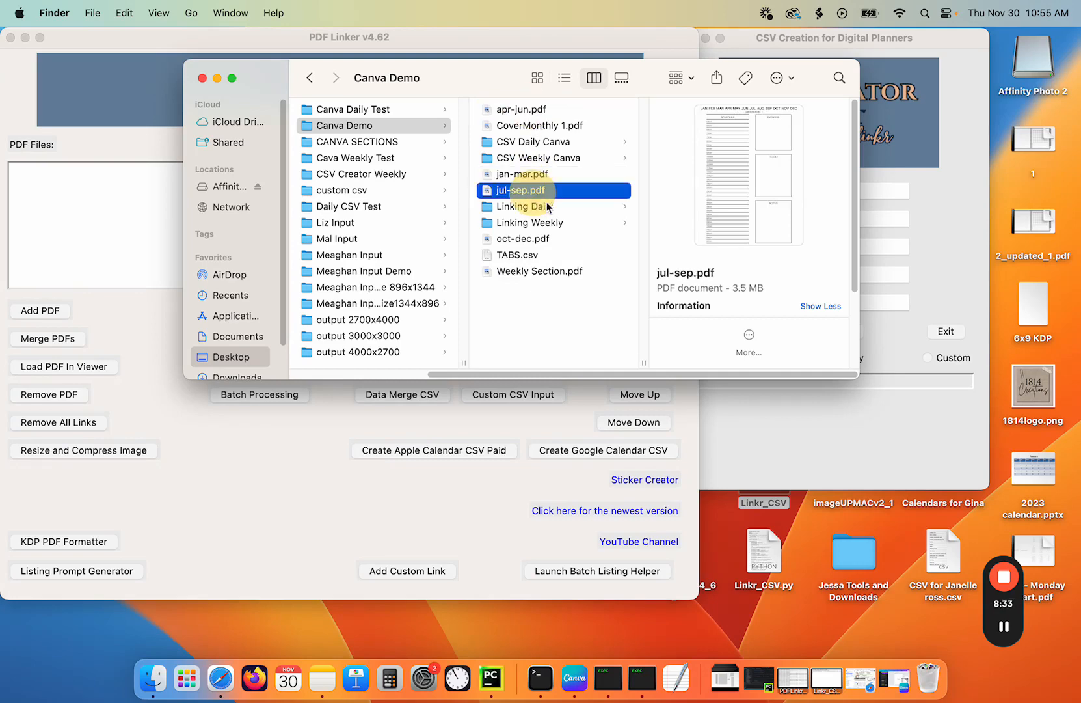
pyautogui.click(529, 238)
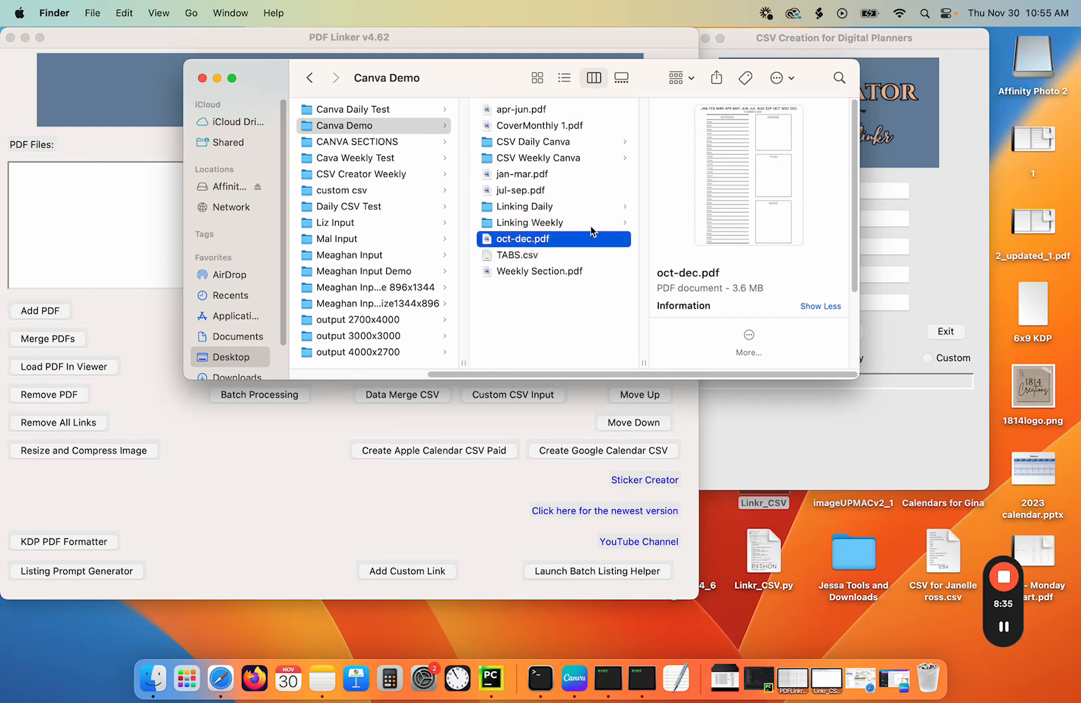
pyautogui.moveTo(454, 79); pyautogui.dragTo(646, 61)
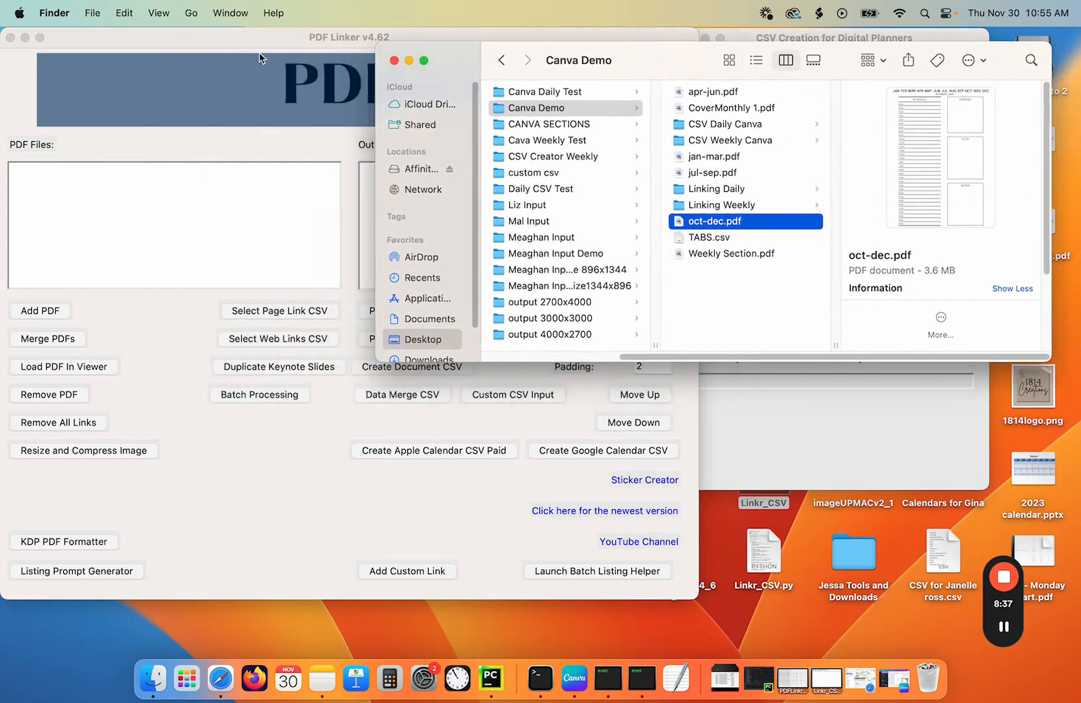
pyautogui.click(251, 34)
pyautogui.moveTo(251, 34); pyautogui.dragTo(317, 34)
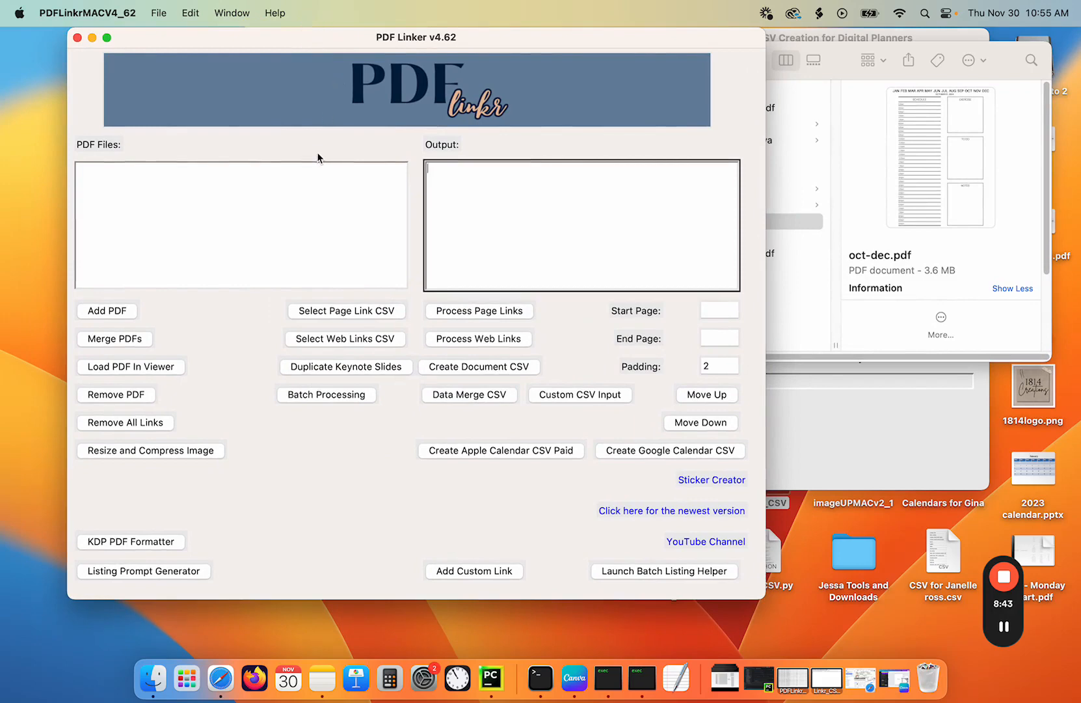
# - Add the six PDFs from the Canva Demo folder to PDF Linker's file list
pyautogui.click(112, 313)
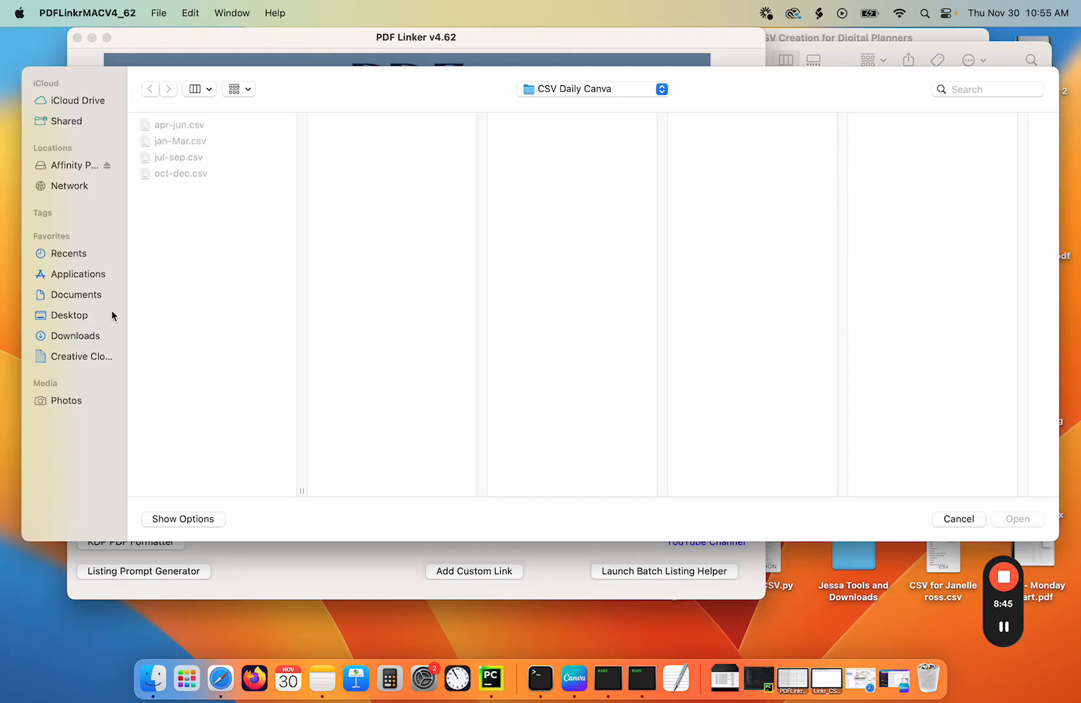
pyautogui.click(605, 89)
pyautogui.click(603, 106)
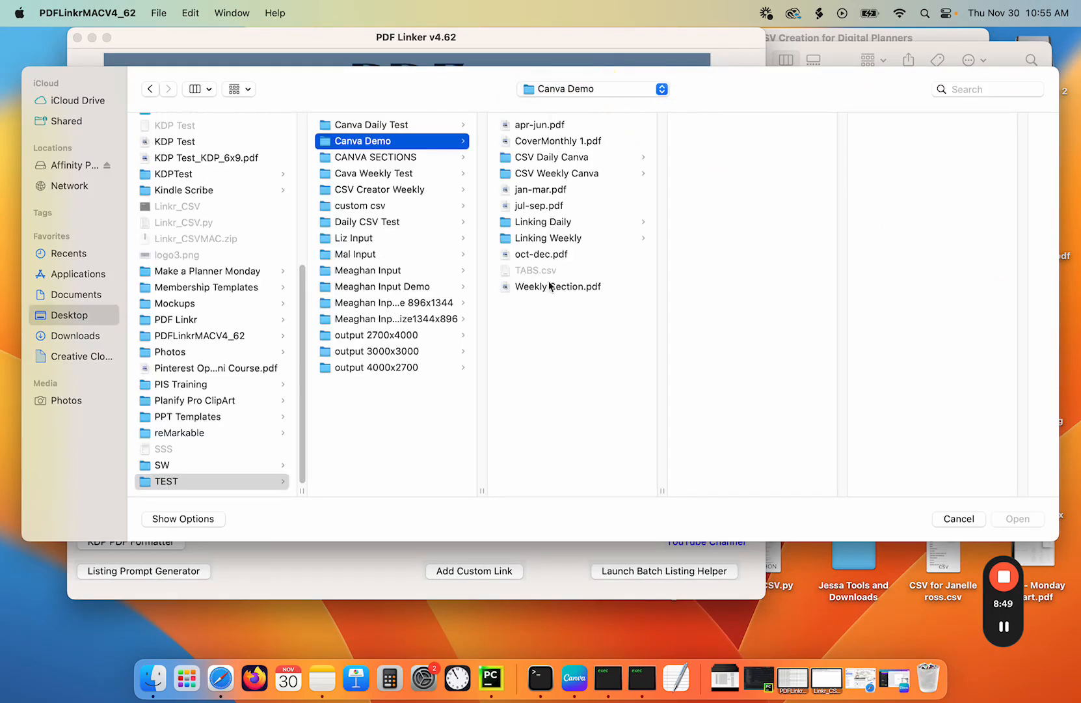
pyautogui.click(543, 288)
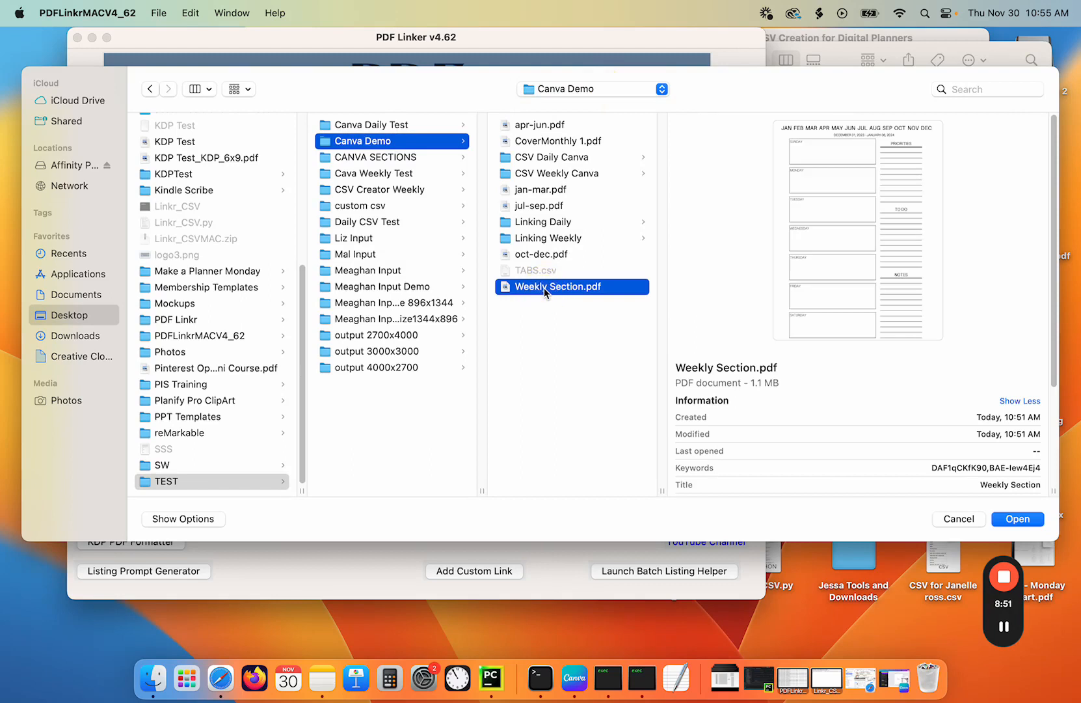
pyautogui.keyDown('super'); pyautogui.click(543, 255); pyautogui.keyUp('super')
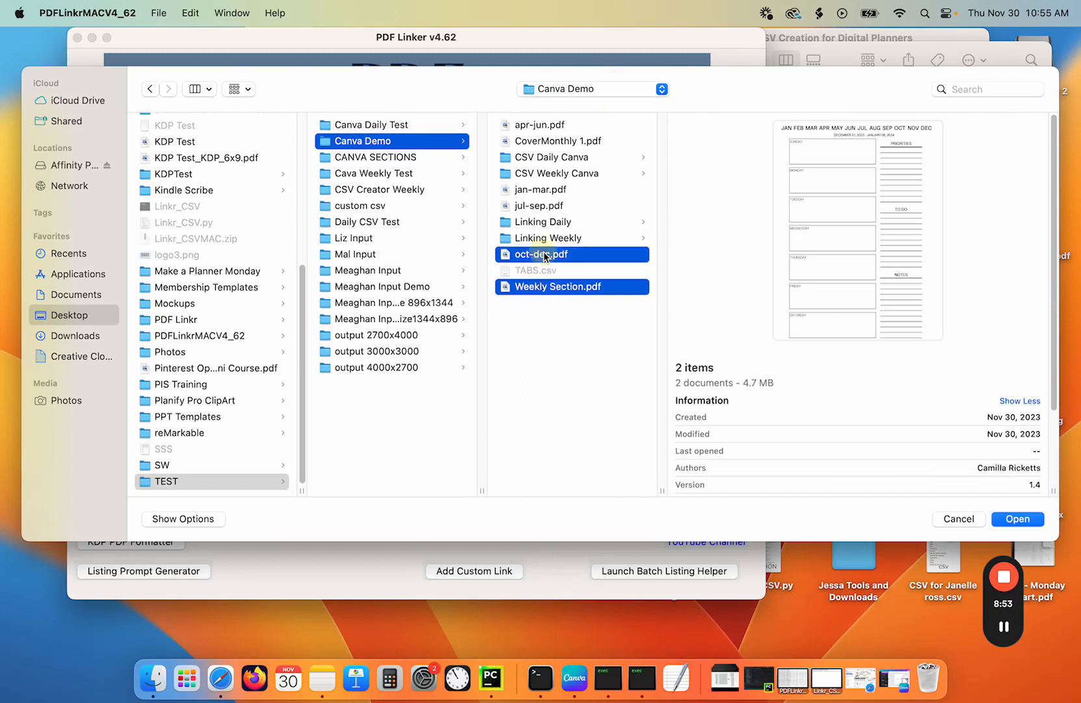
pyautogui.keyDown('super'); pyautogui.click(542, 207); pyautogui.keyUp('super')
pyautogui.keyDown('super'); pyautogui.click(545, 190); pyautogui.keyUp('super')
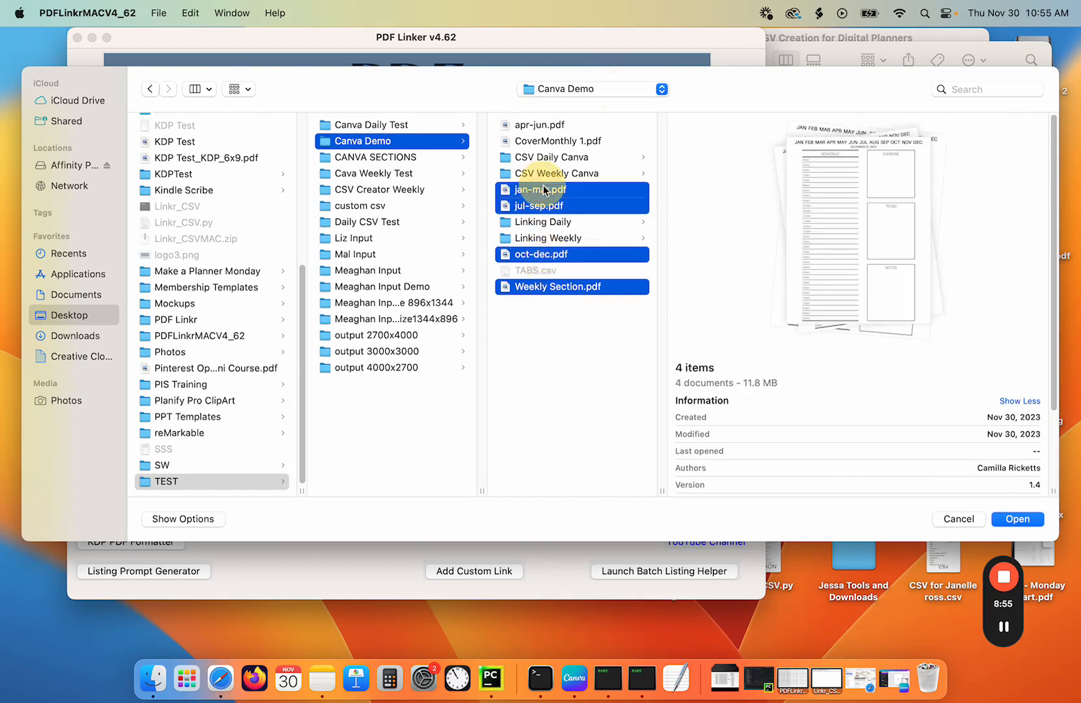
pyautogui.keyDown('super'); pyautogui.click(552, 142); pyautogui.keyUp('super')
pyautogui.keyDown('super'); pyautogui.click(550, 125); pyautogui.keyUp('super')
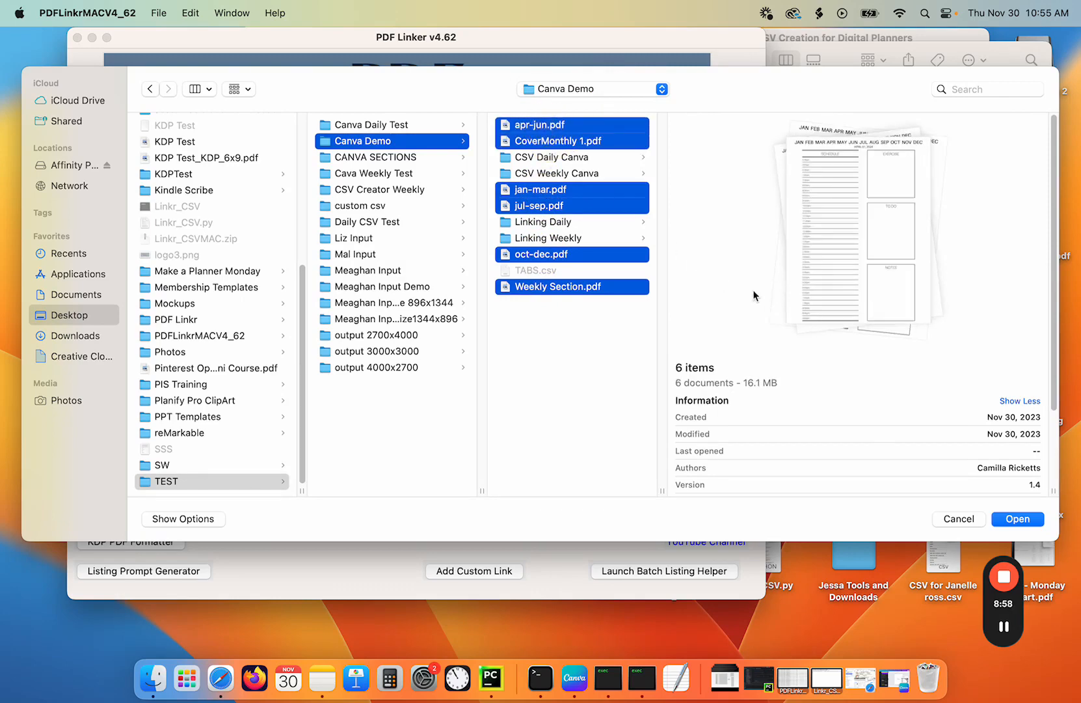
pyautogui.click(1003, 518)
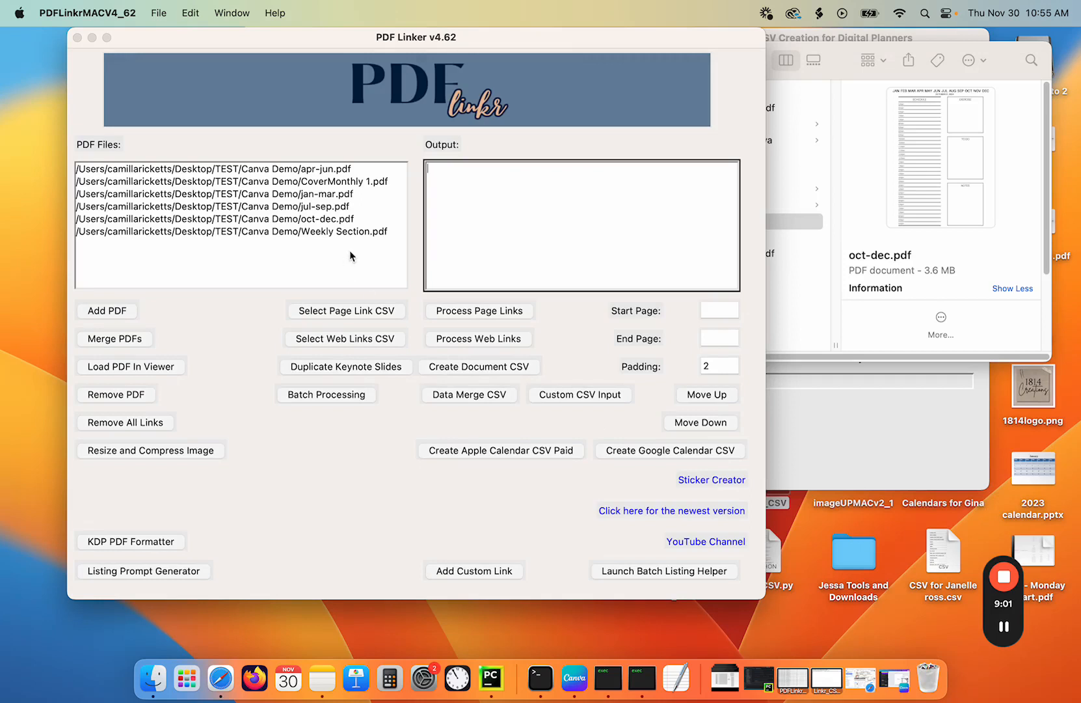
# - Move CoverMonthly 1.pdf to the top of the list and Weekly Section.pdf to second place
pyautogui.click(331, 182)
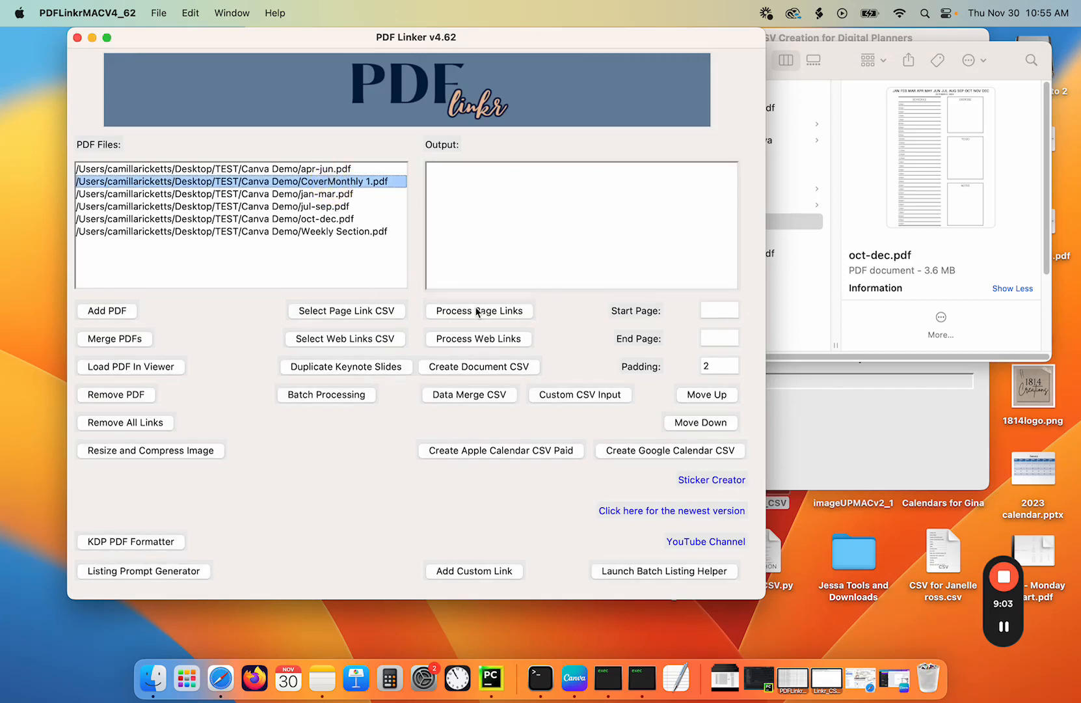
pyautogui.click(707, 395)
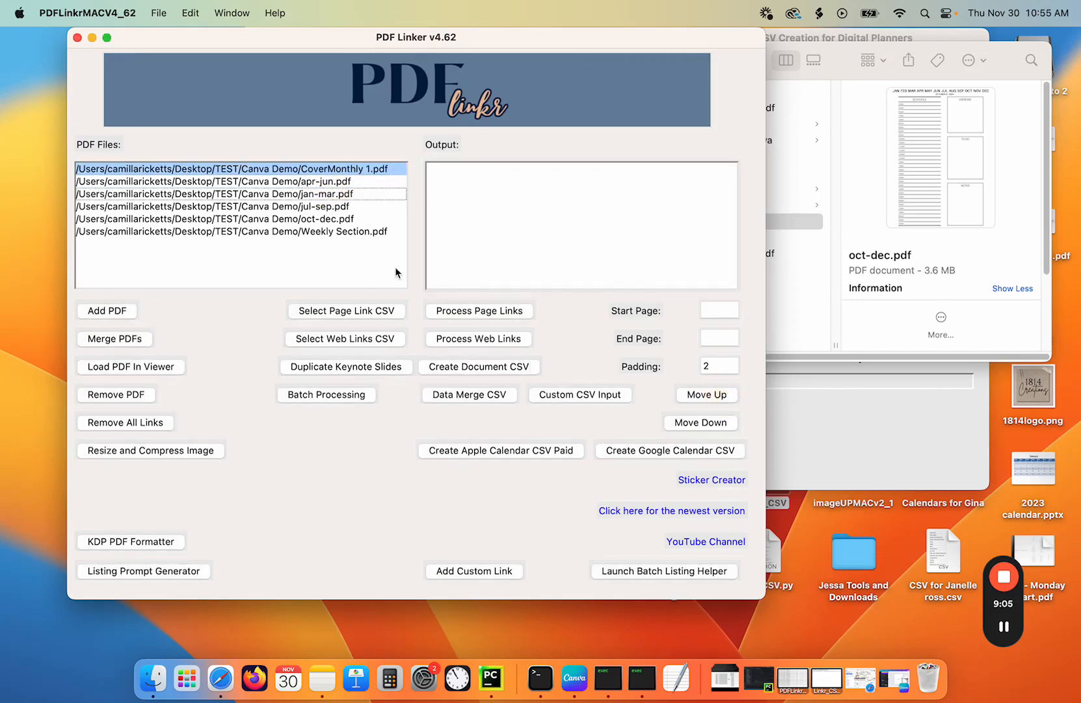
pyautogui.click(339, 232)
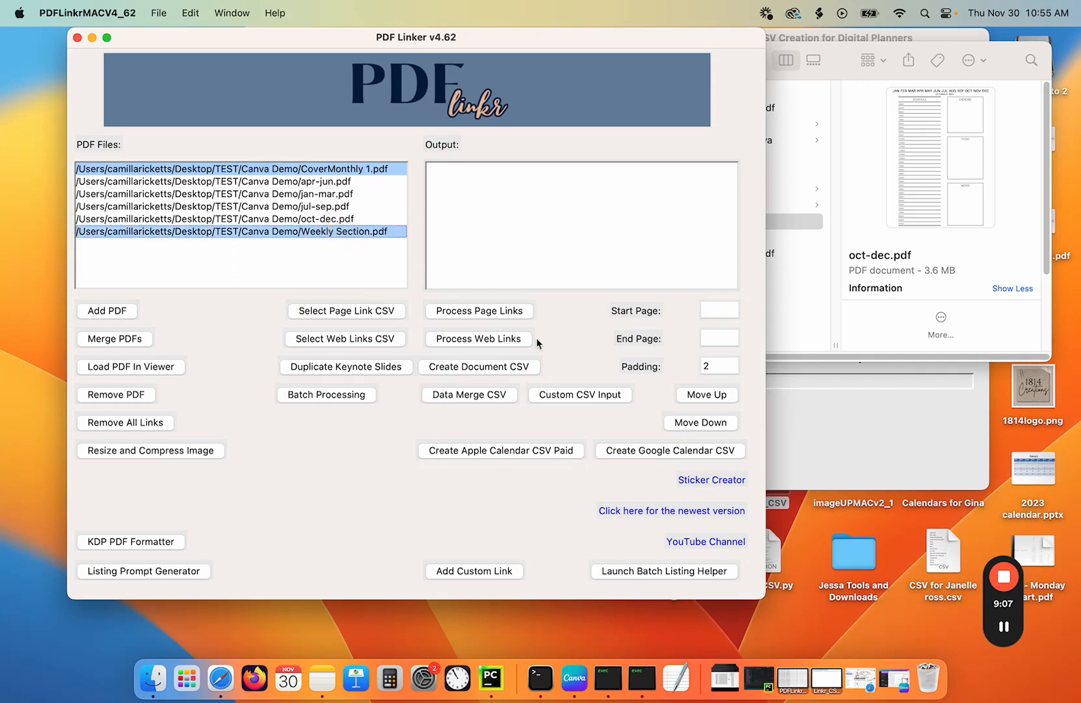
pyautogui.keyDown('super'); pyautogui.click(331, 171); pyautogui.keyUp('super')
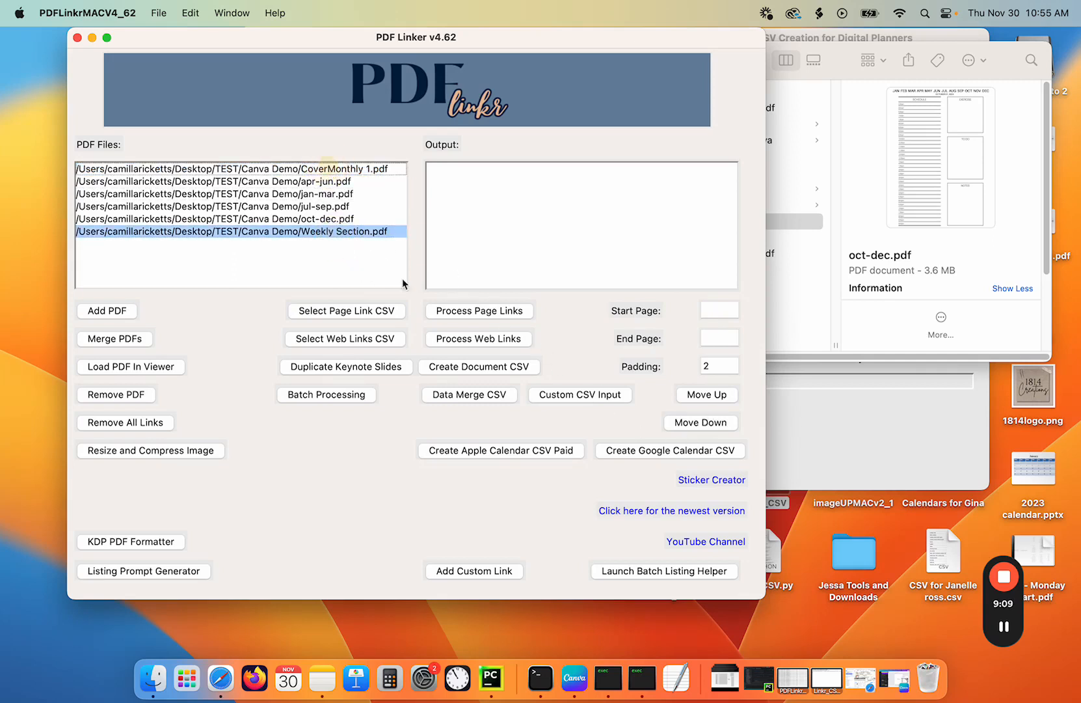
pyautogui.click(719, 397)
pyautogui.click(718, 396)
pyautogui.click(719, 397)
pyautogui.click(719, 397)
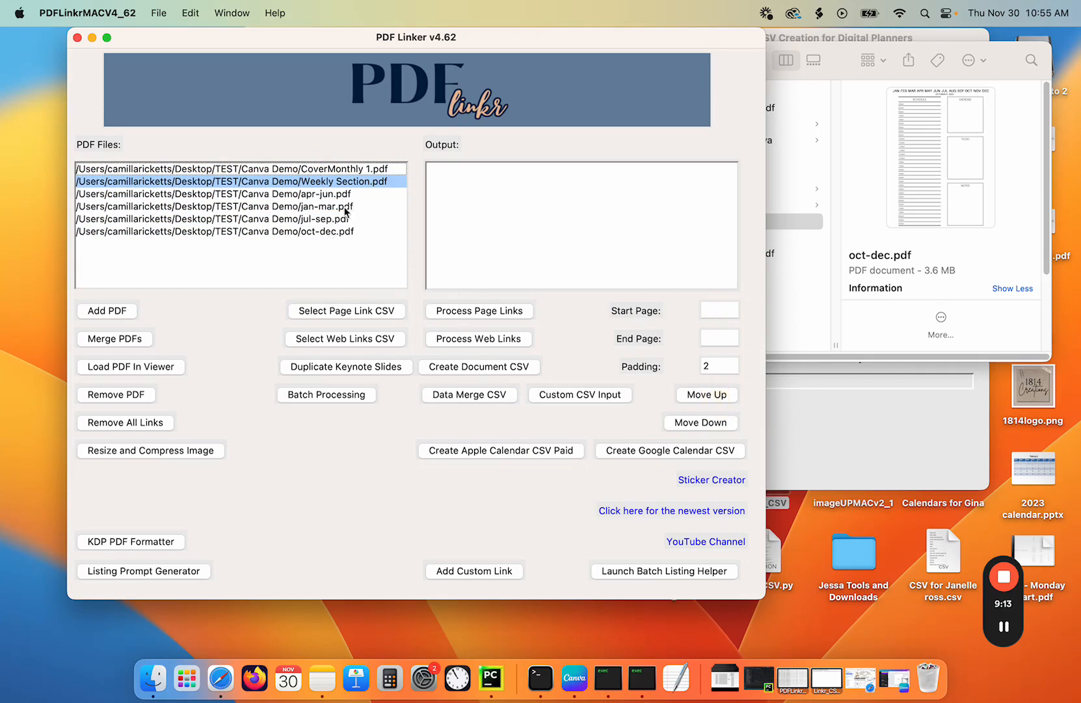
# - Move jan-mar.pdf up above apr-jun.pdf in the file list
pyautogui.click(321, 208)
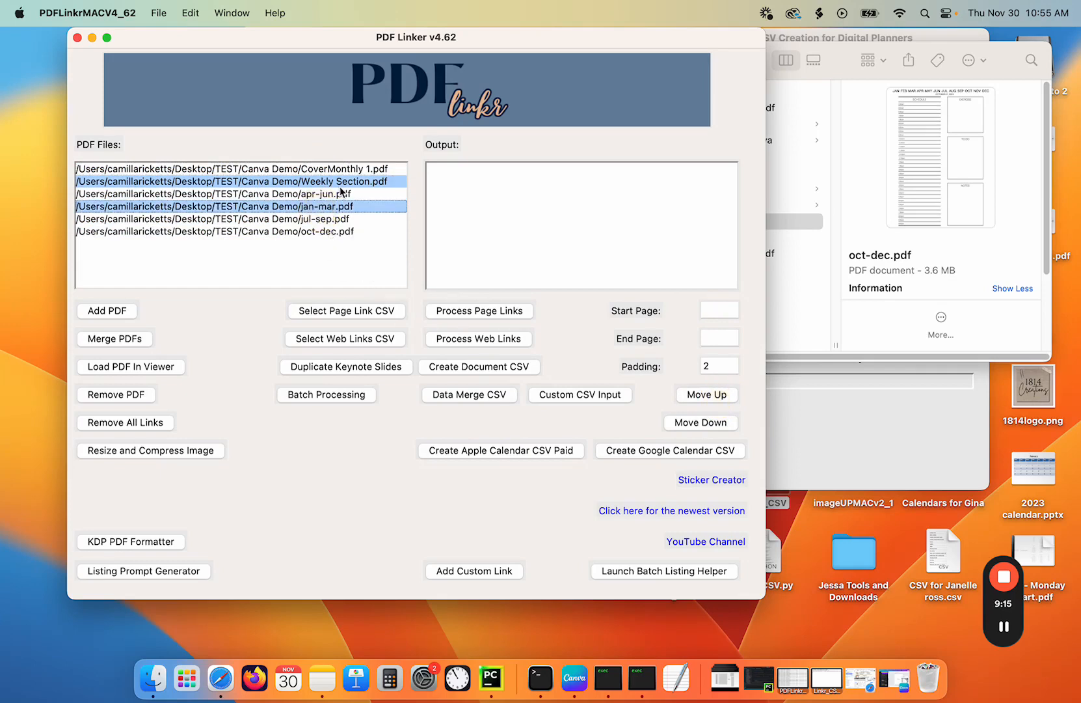
pyautogui.click(719, 396)
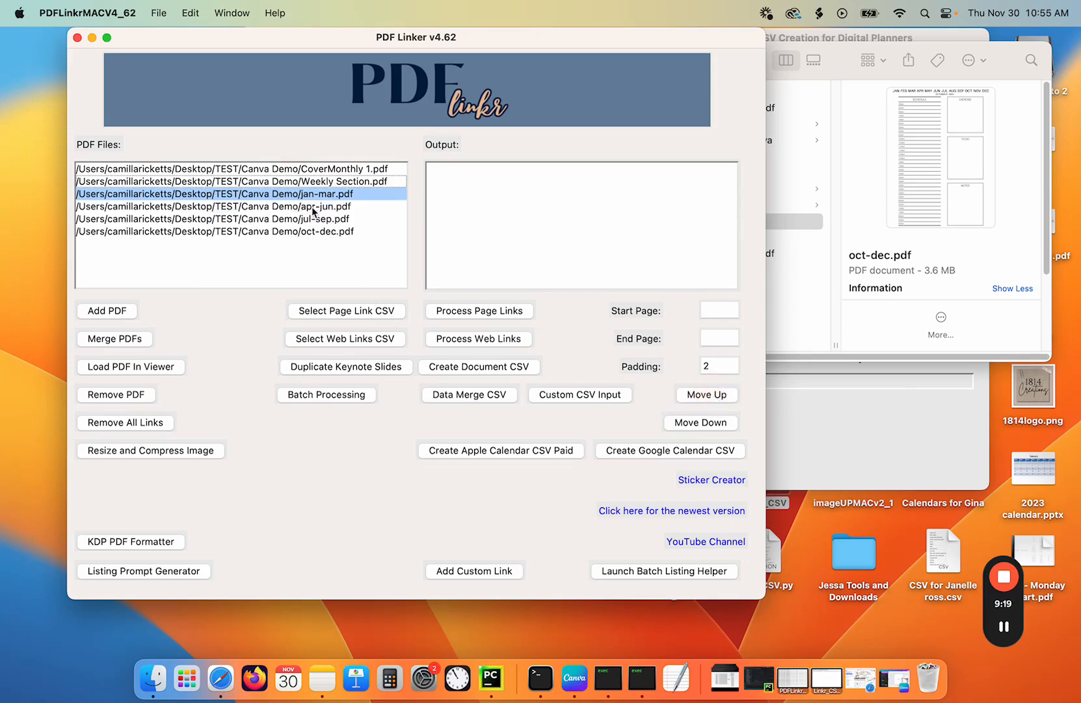
pyautogui.click(313, 233)
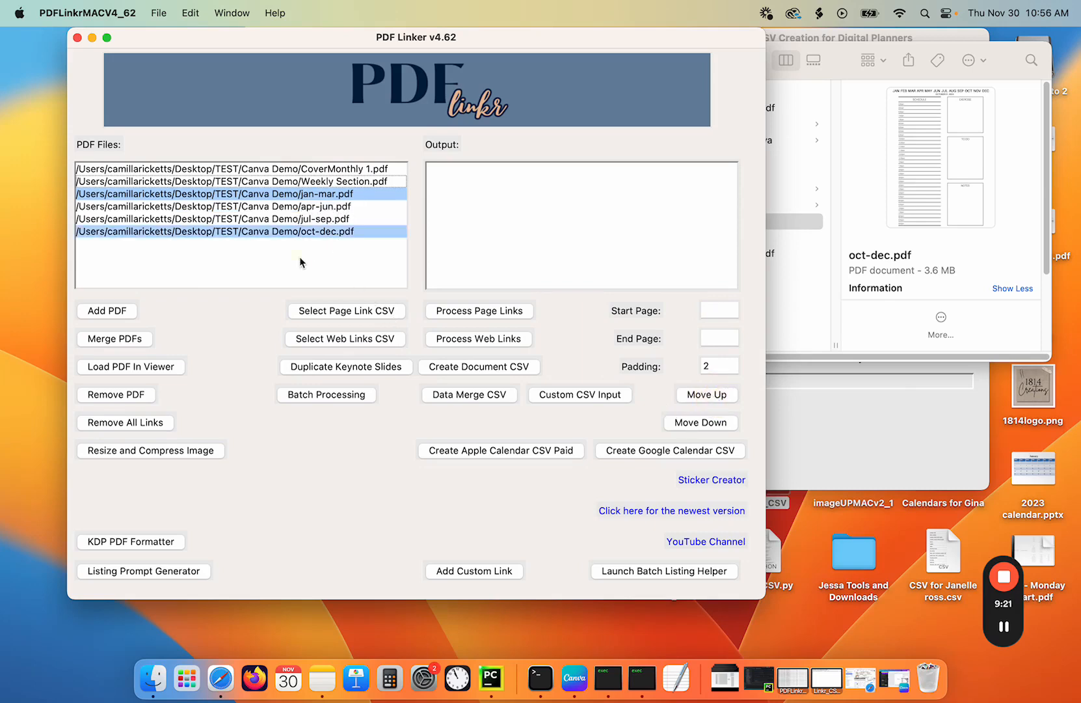
pyautogui.click(308, 232)
pyautogui.keyDown('super'); pyautogui.click(325, 194); pyautogui.keyUp('super')
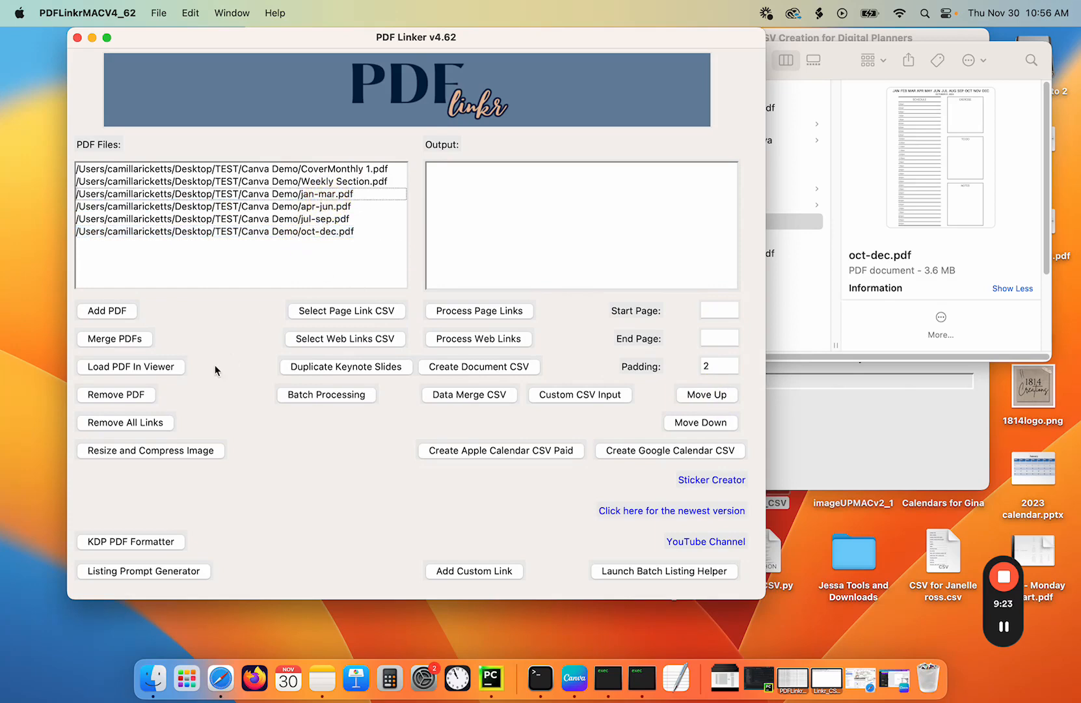
# - Merge the listed PDFs into a file named 1 in the Canva Demo folder
pyautogui.click(128, 338)
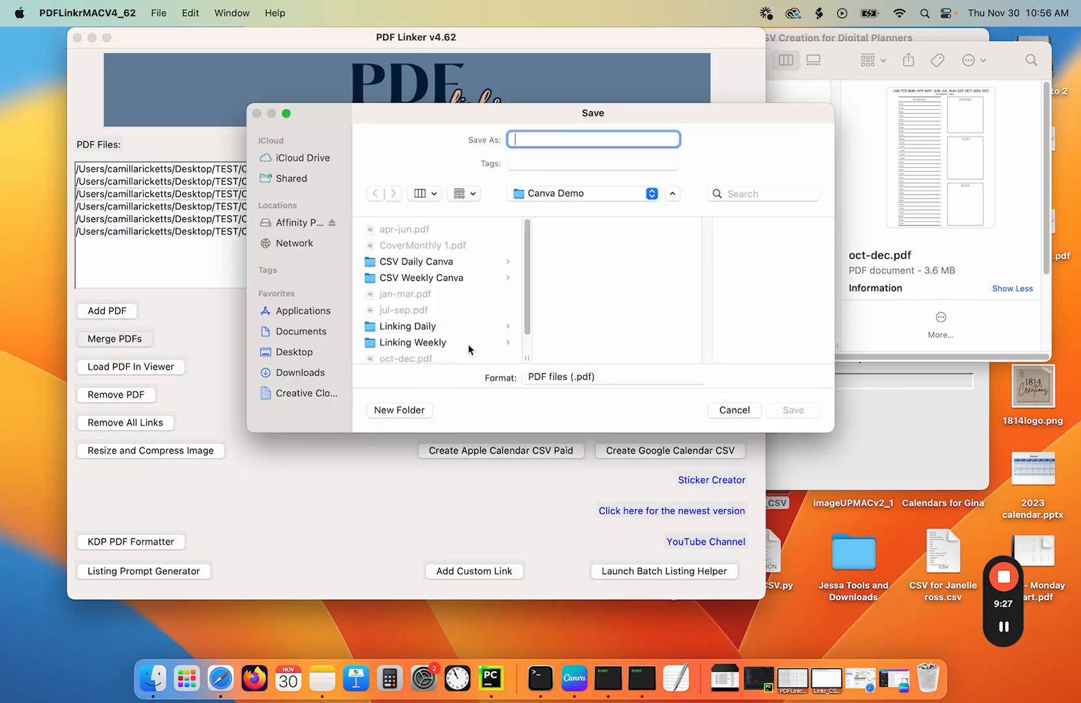
pyautogui.moveTo(523, 290); pyautogui.dragTo(527, 242)
pyautogui.write('1')
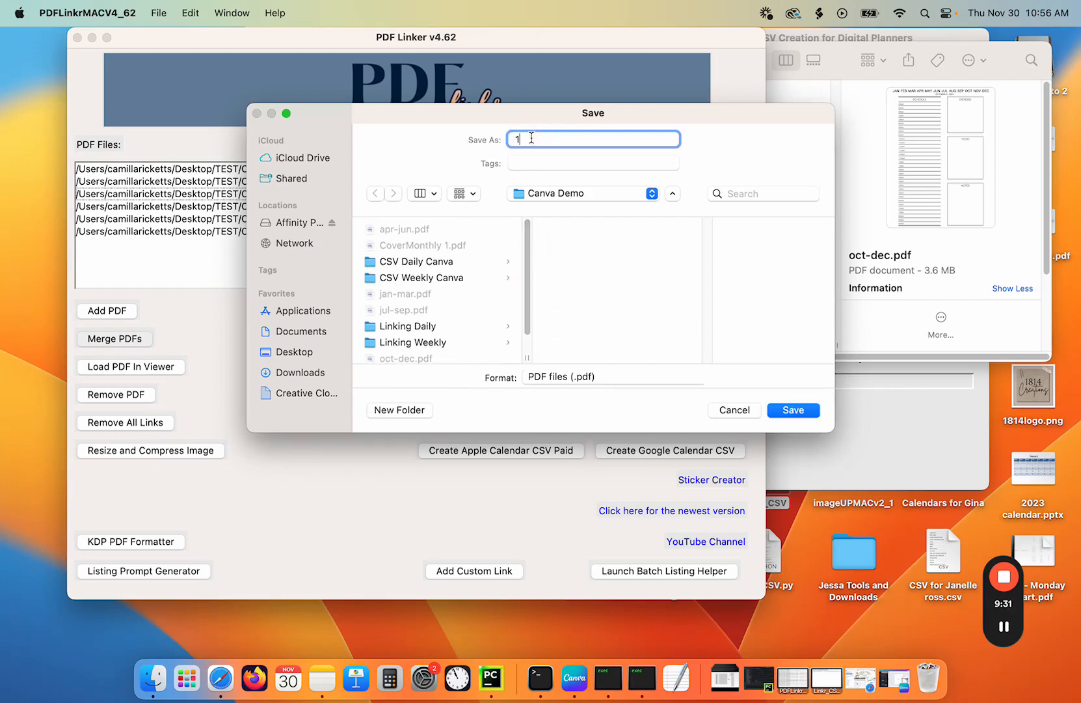
pyautogui.press('Return')
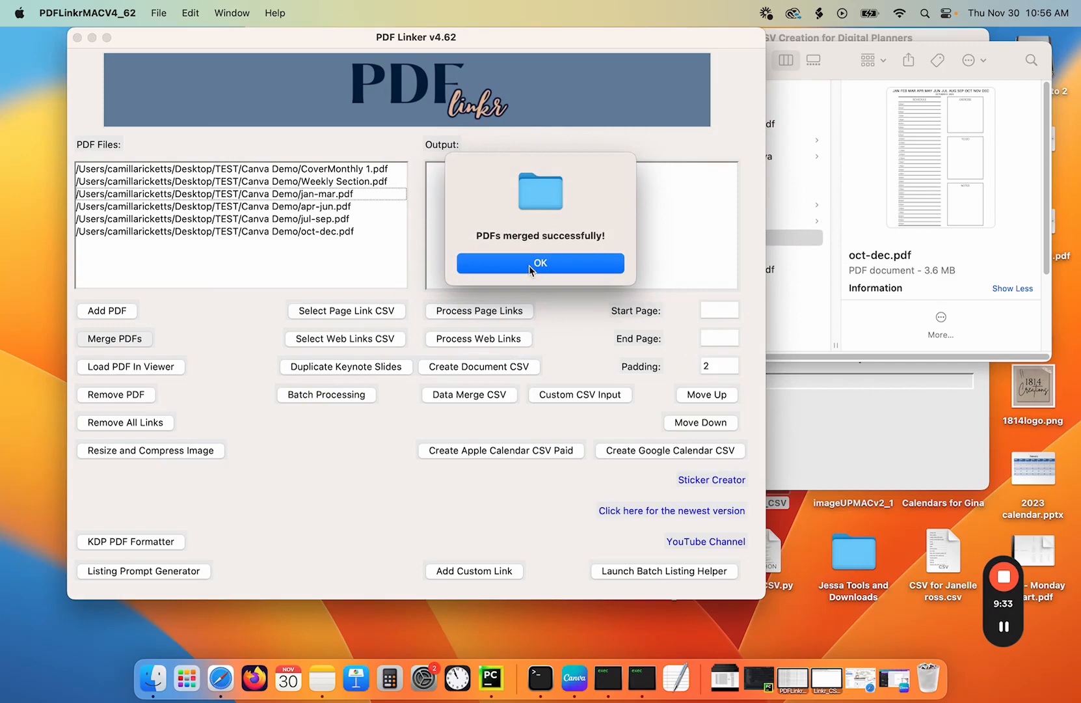
pyautogui.click(528, 265)
# - Open the merged 1.pdf in Preview to check it
pyautogui.click(777, 245)
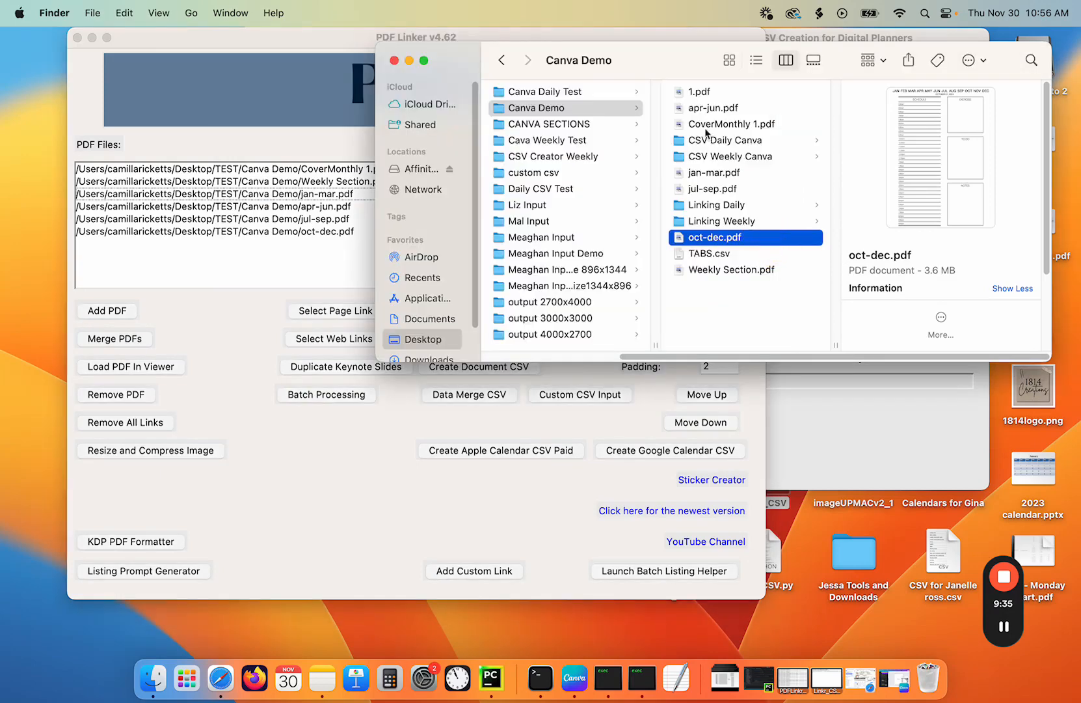
pyautogui.click(700, 92)
pyautogui.doubleClick(700, 91)
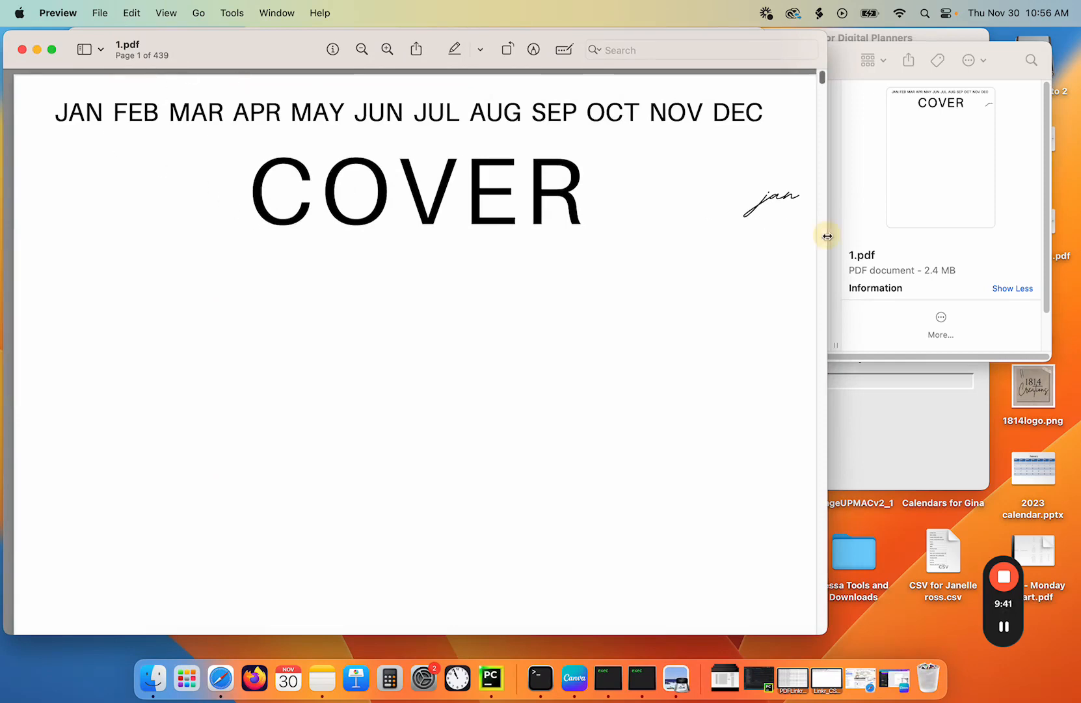
# - Scroll through the merged PDF to find the page where the first weekly spread begins
pyautogui.moveTo(828, 236); pyautogui.dragTo(683, 249)
pyautogui.scroll(-2, 526, 260)
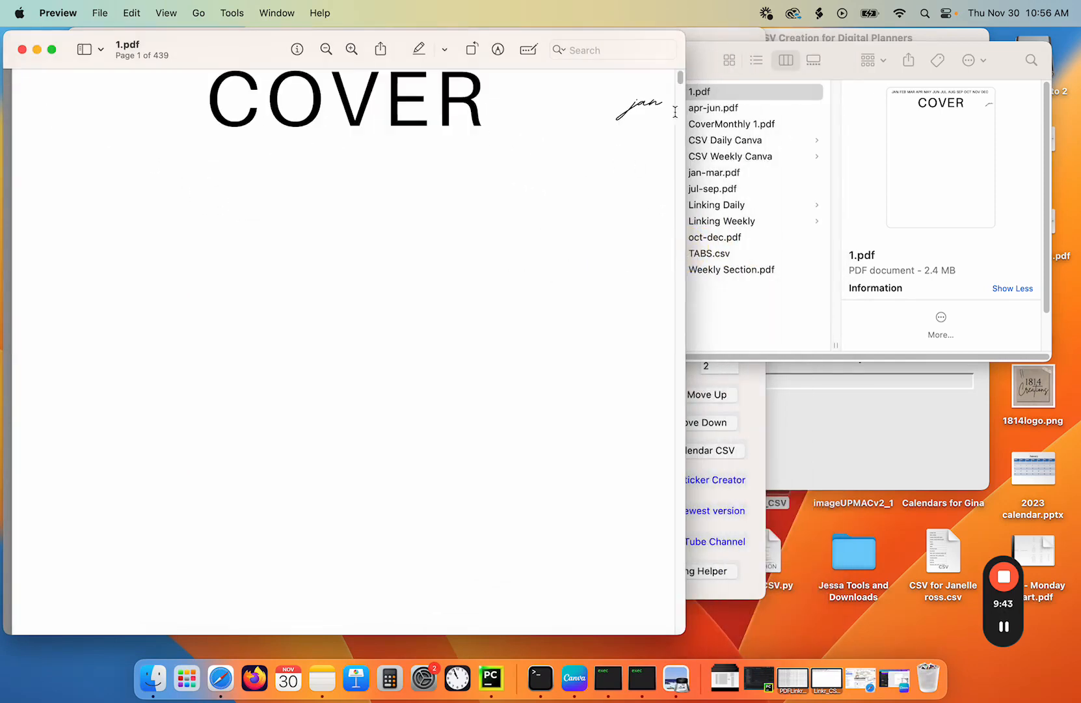
pyautogui.moveTo(680, 80); pyautogui.dragTo(682, 94)
pyautogui.scroll(-10, 484, 241)
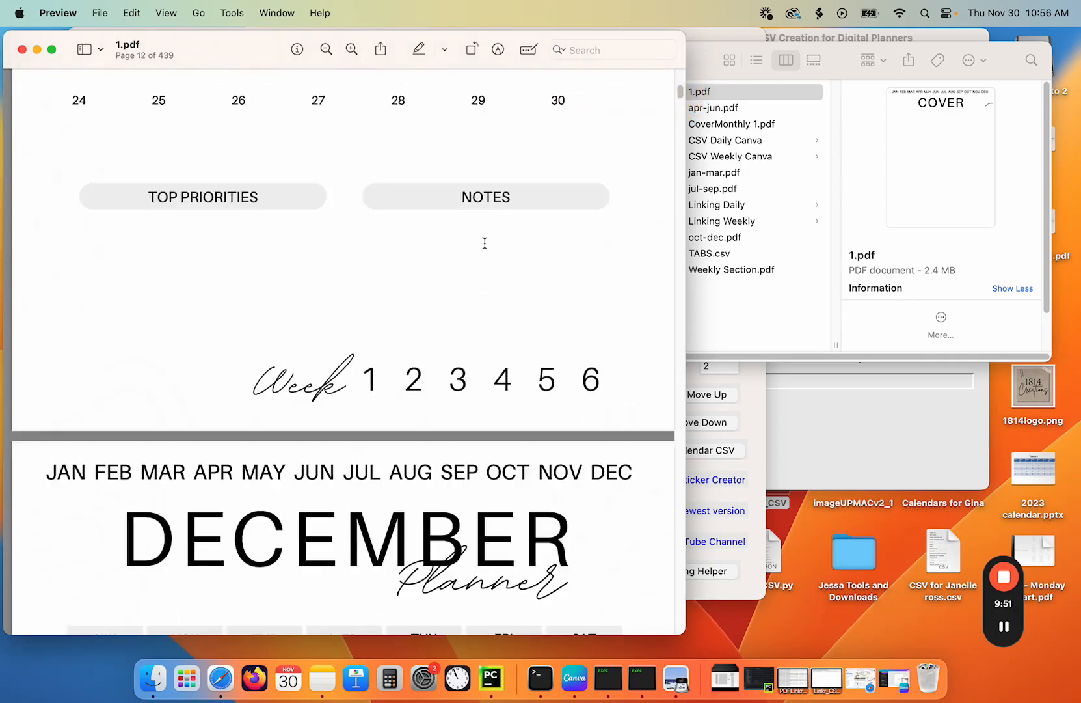
pyautogui.scroll(-5, 481, 242)
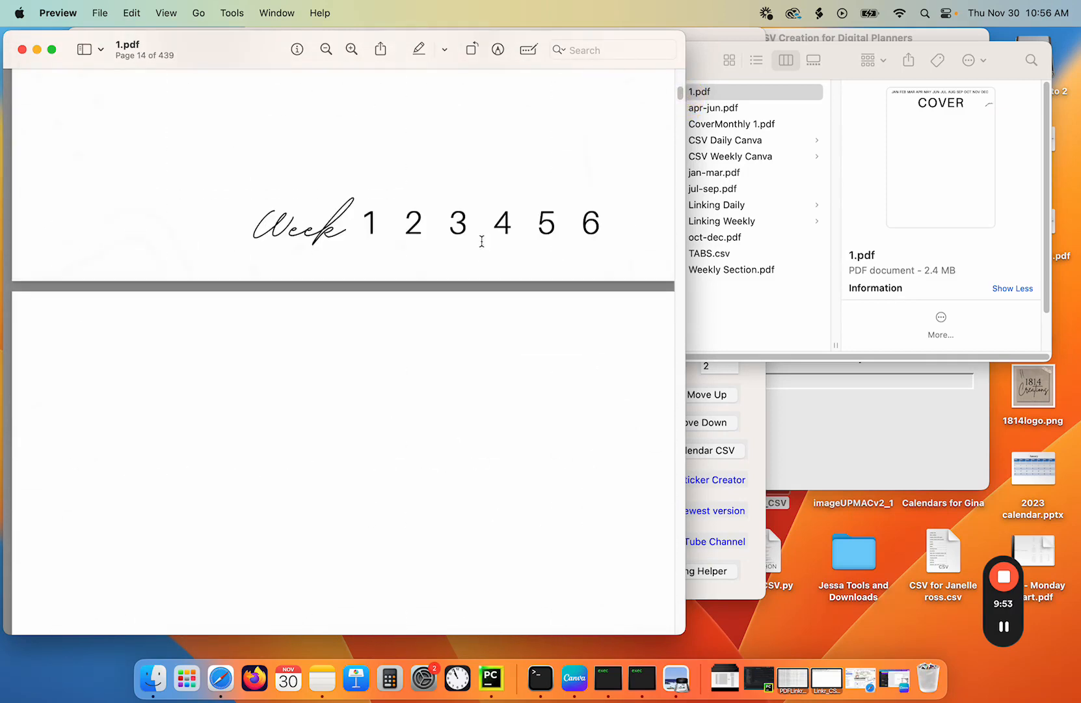
pyautogui.scroll(-5, 481, 244)
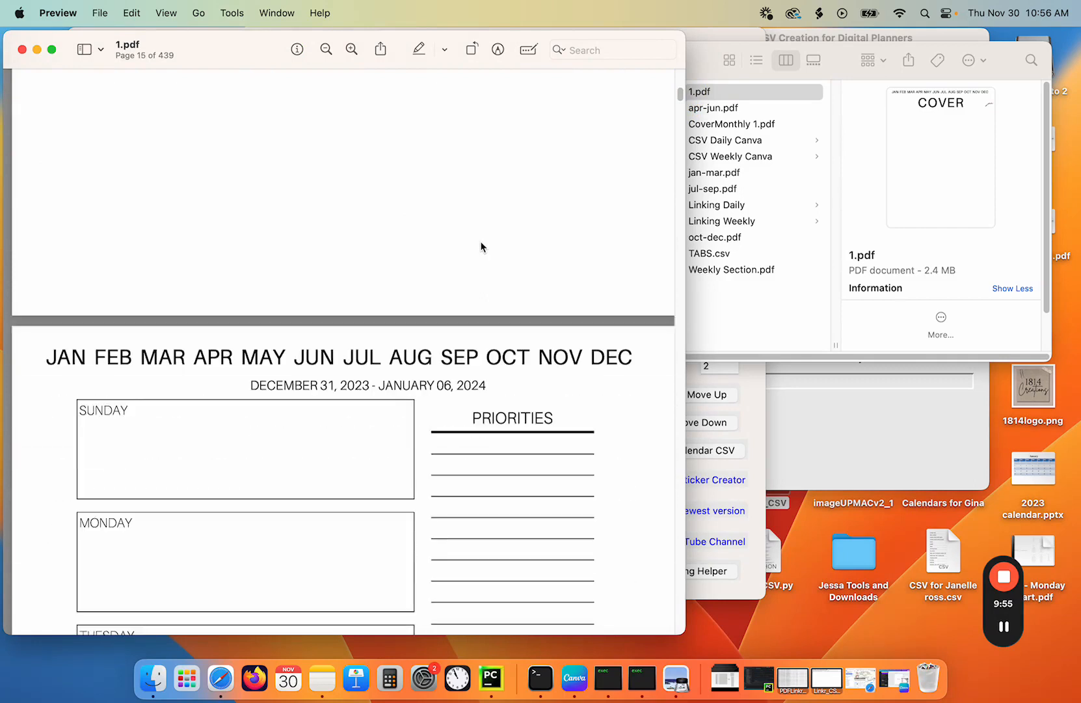
pyautogui.scroll(5, 480, 240)
pyautogui.scroll(2, 479, 242)
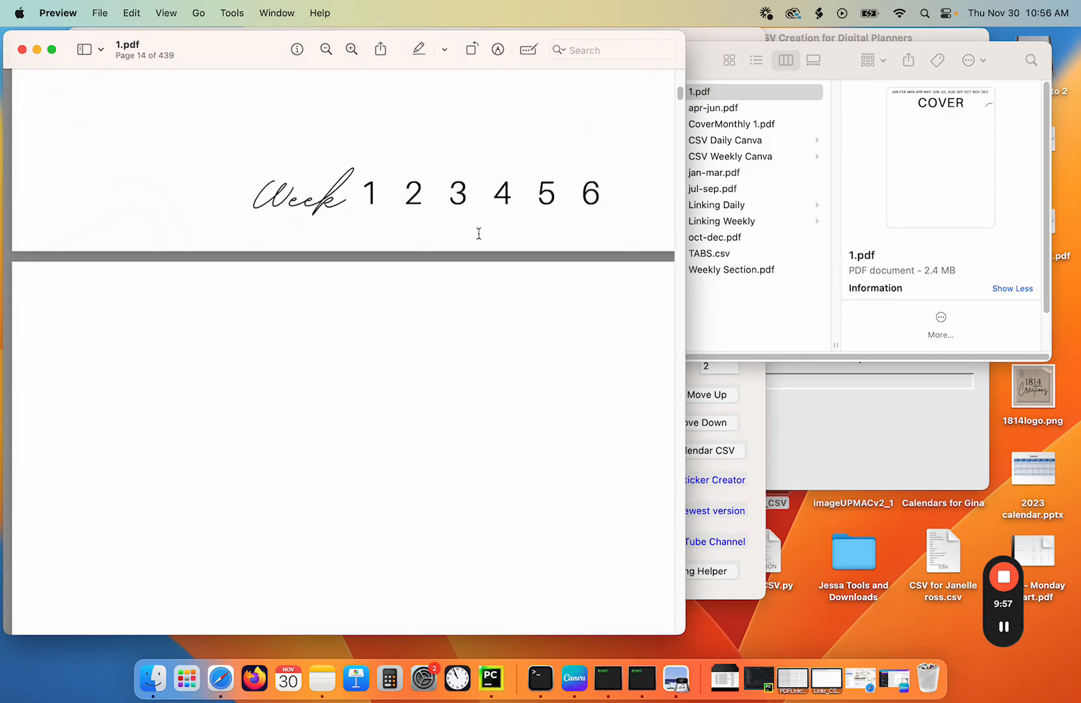
pyautogui.click(393, 368)
pyautogui.scroll(-5, 391, 368)
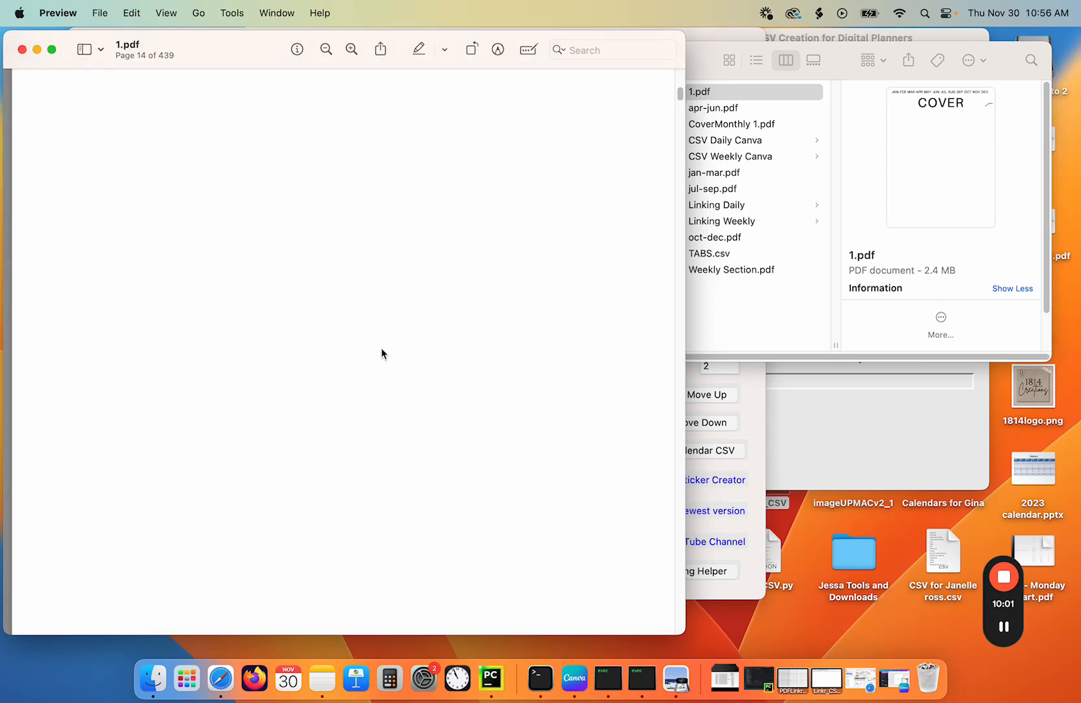
pyautogui.scroll(-10, 381, 348)
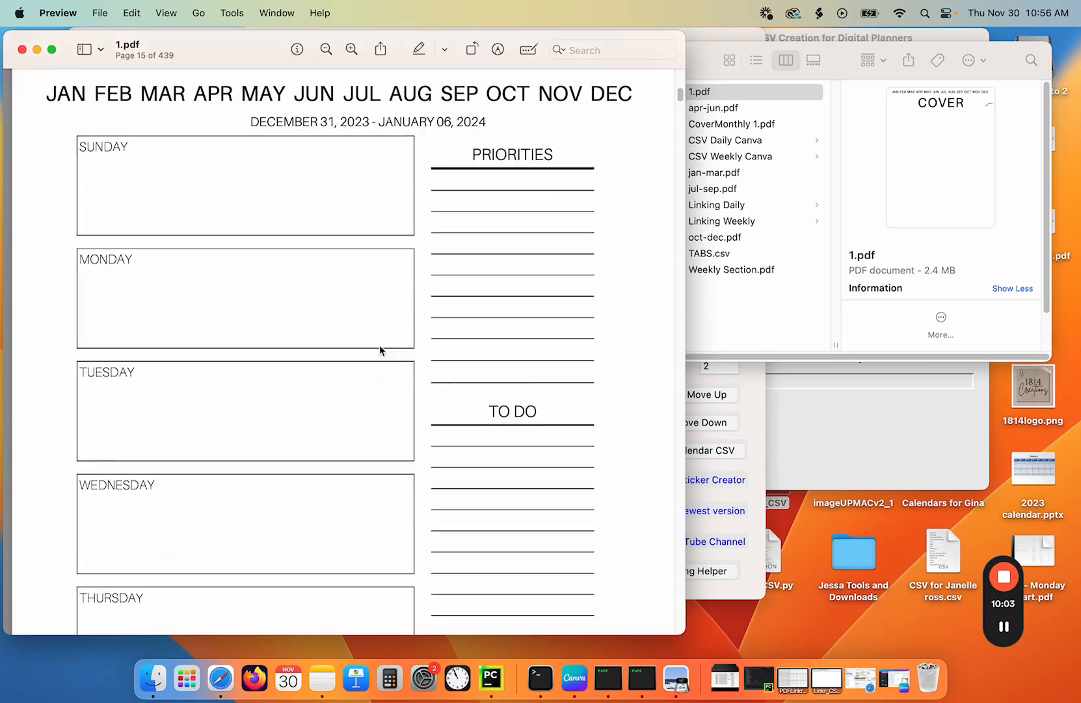
pyautogui.scroll(-1, 380, 347)
pyautogui.scroll(1, 284, 266)
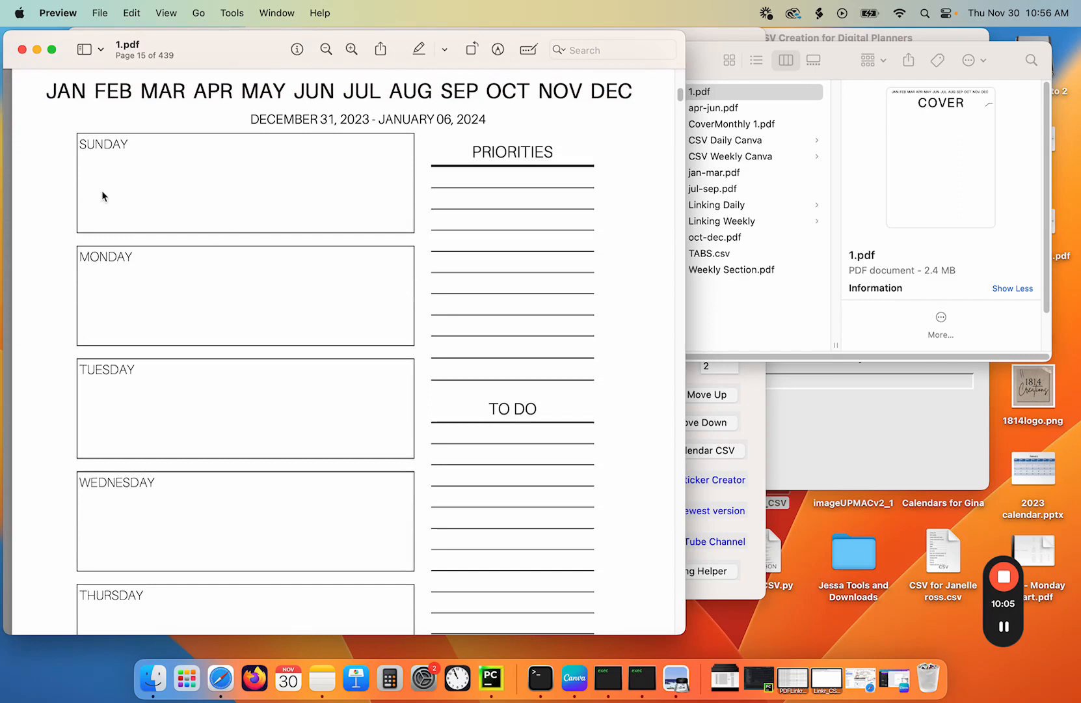
pyautogui.click(63, 216)
# - In the CSV creator, enter start date 2023-12-31, end date 2025-01-04, start page 15, and select Weekly
pyautogui.click(639, 686)
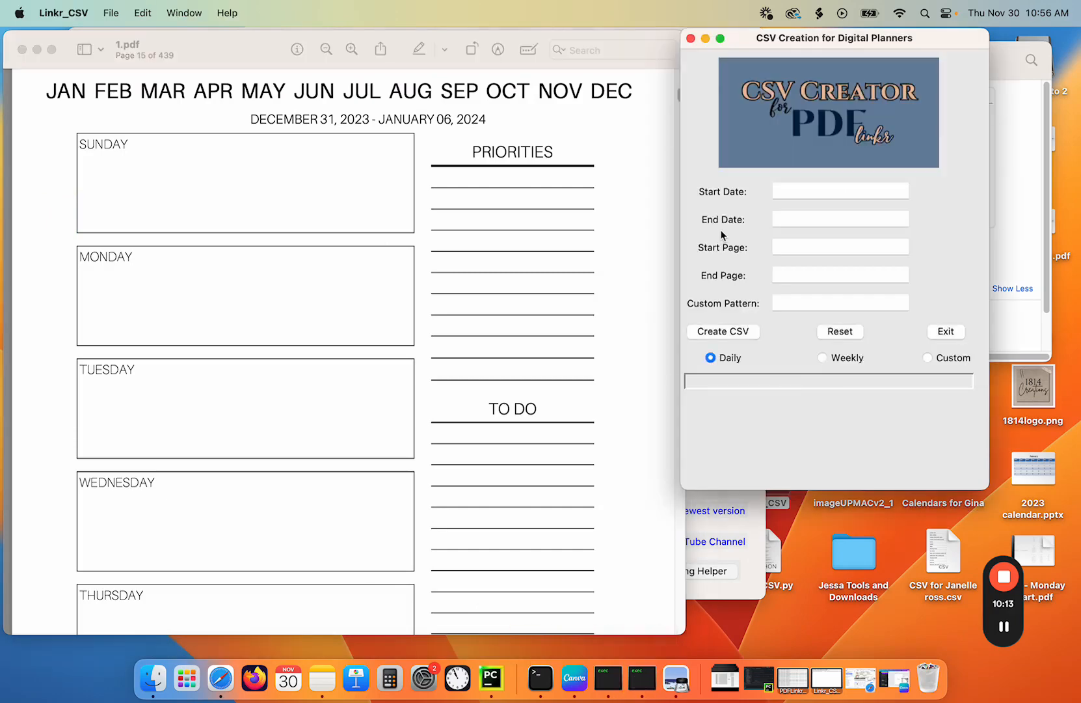
pyautogui.moveTo(842, 42); pyautogui.dragTo(454, 51)
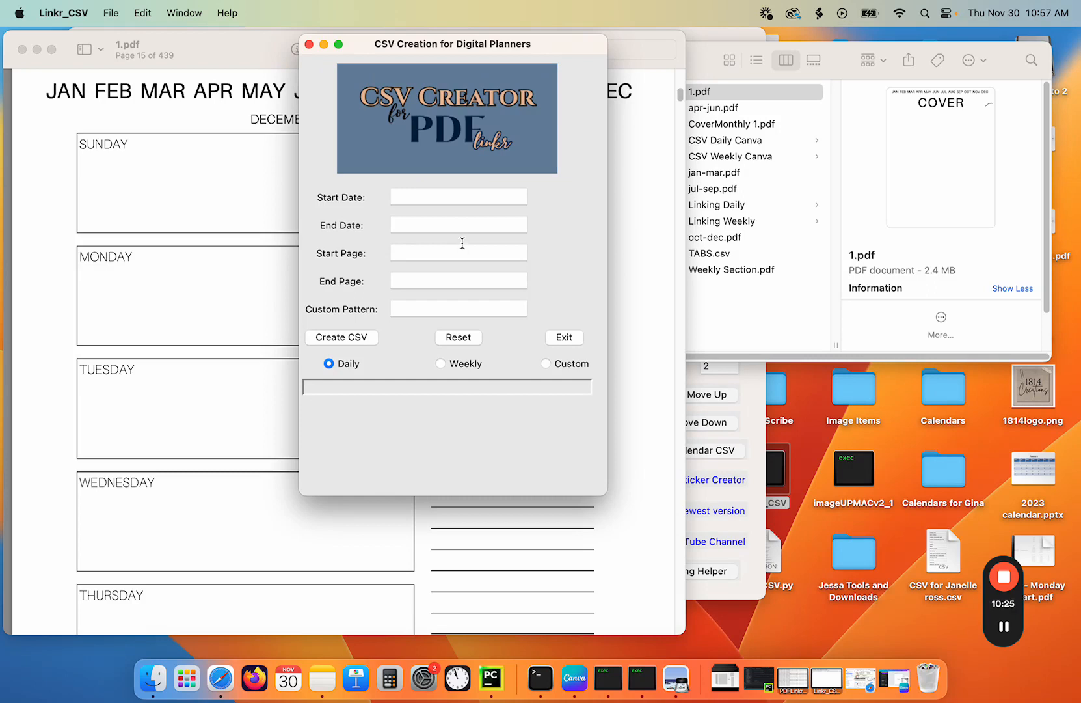
pyautogui.click(423, 195)
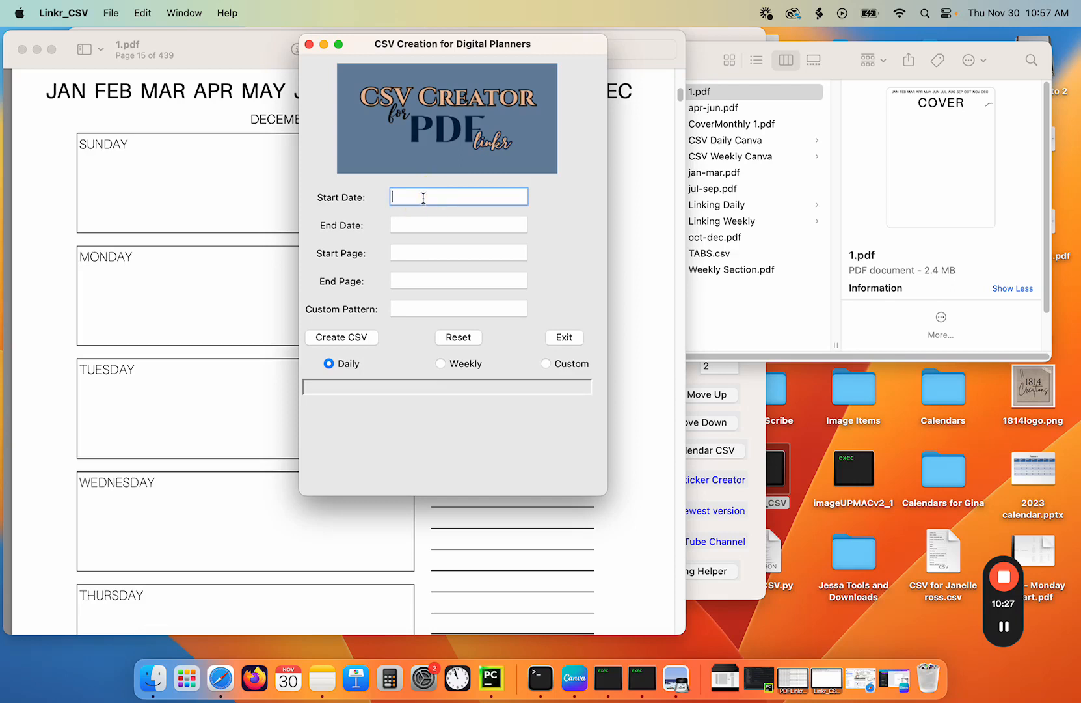
pyautogui.write('2023-')
pyautogui.write('12-31')
pyautogui.click(419, 224)
pyautogui.write('2025')
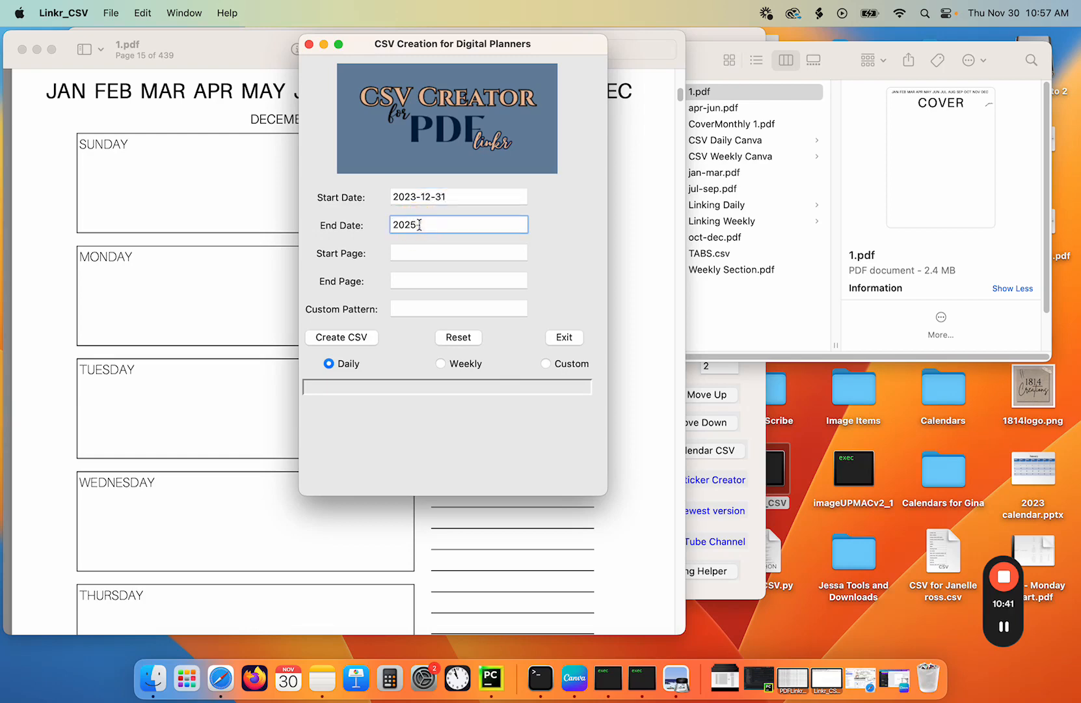
pyautogui.write('-01-04')
pyautogui.click(416, 258)
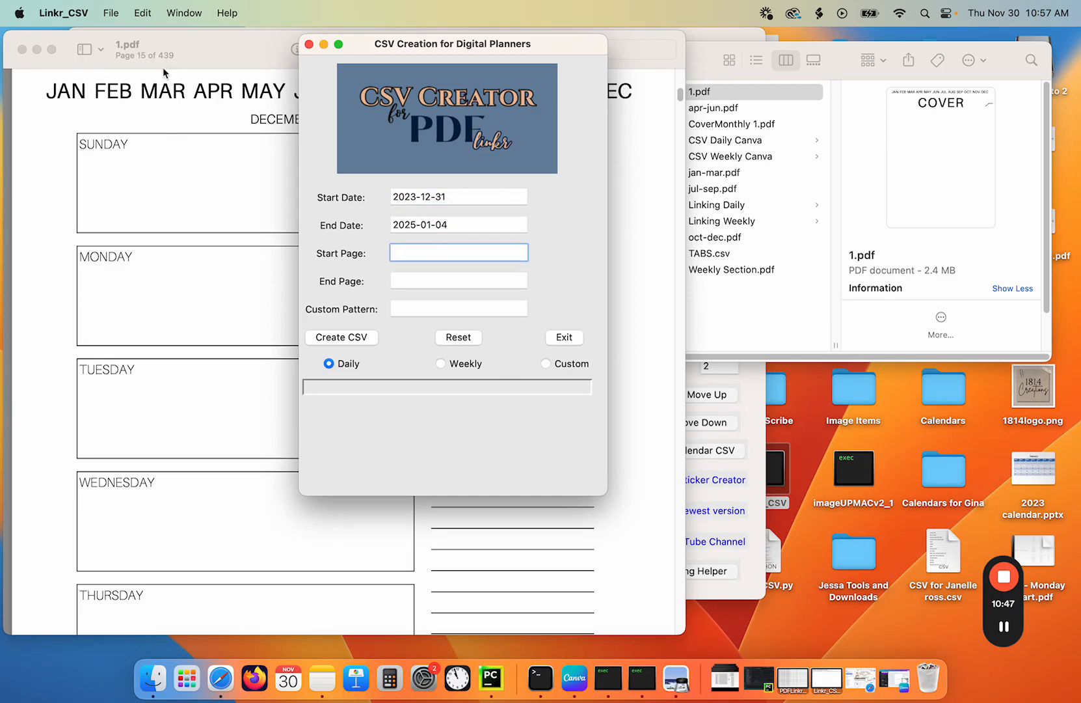
pyautogui.click(422, 257)
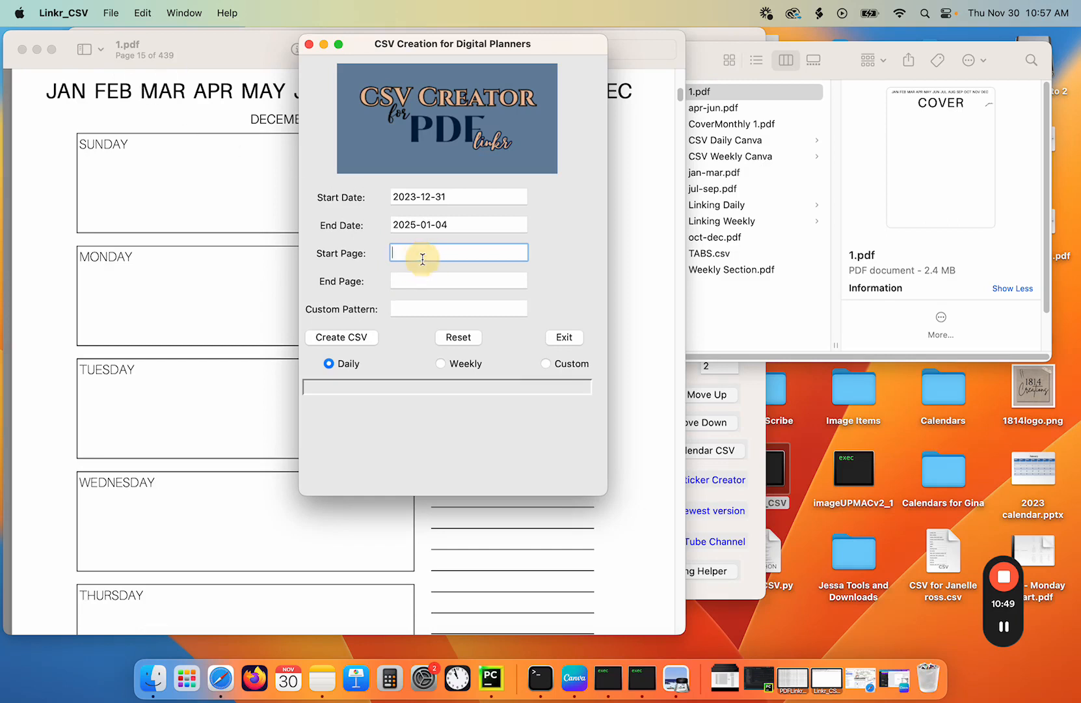
pyautogui.write('15')
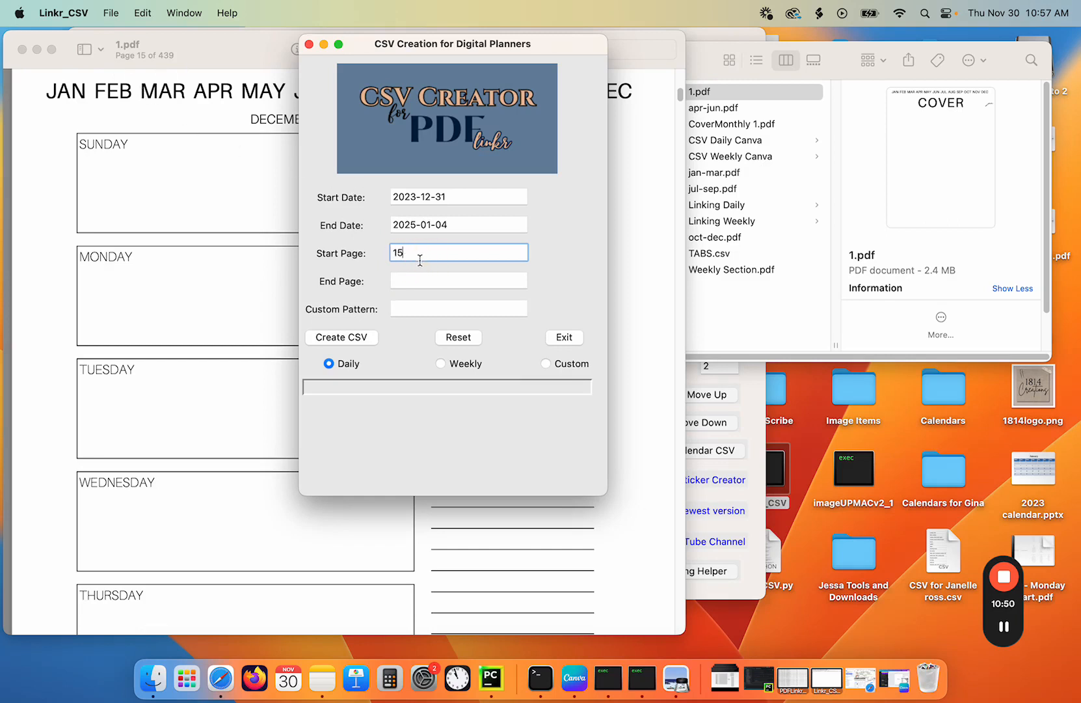
pyautogui.click(441, 366)
# - Create the weekly CSVs, saving them to the Linking Weekly folder inside TEST > Canva Demo
pyautogui.click(347, 339)
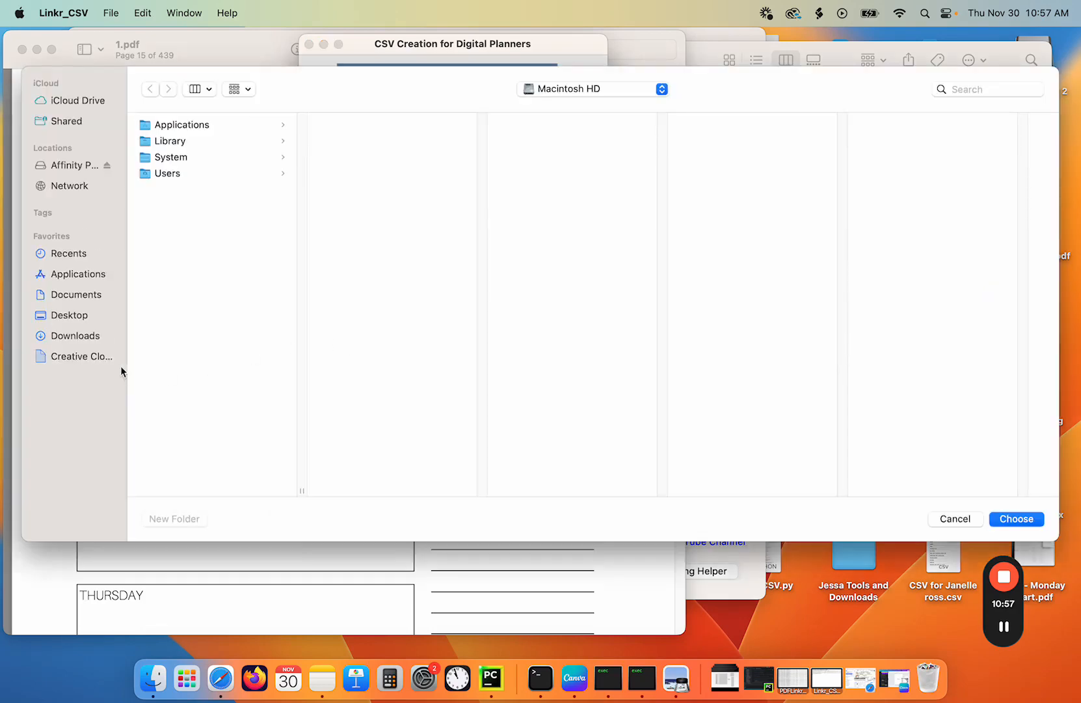
pyautogui.click(76, 317)
pyautogui.scroll(-10, 205, 315)
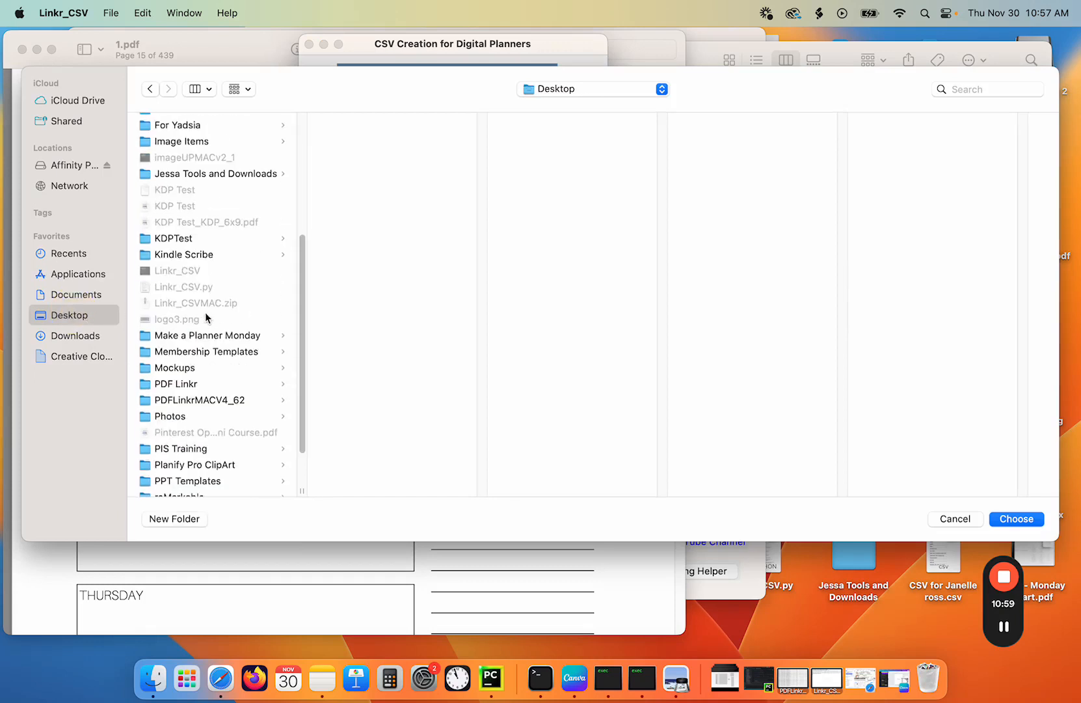
pyautogui.click(165, 481)
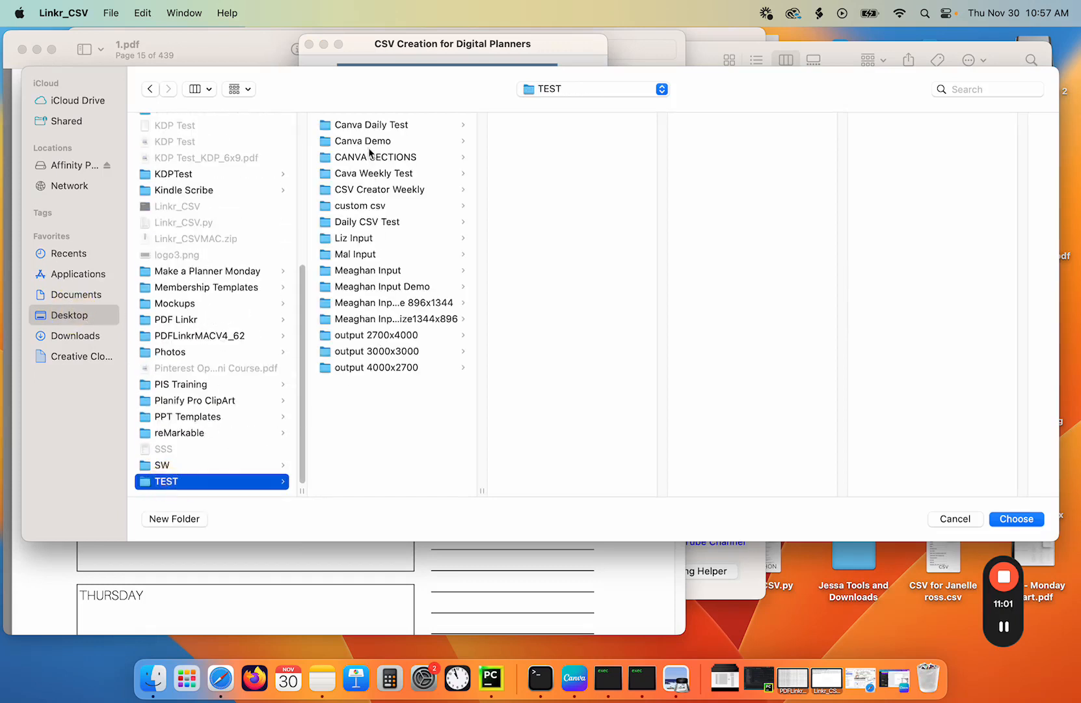
pyautogui.click(372, 143)
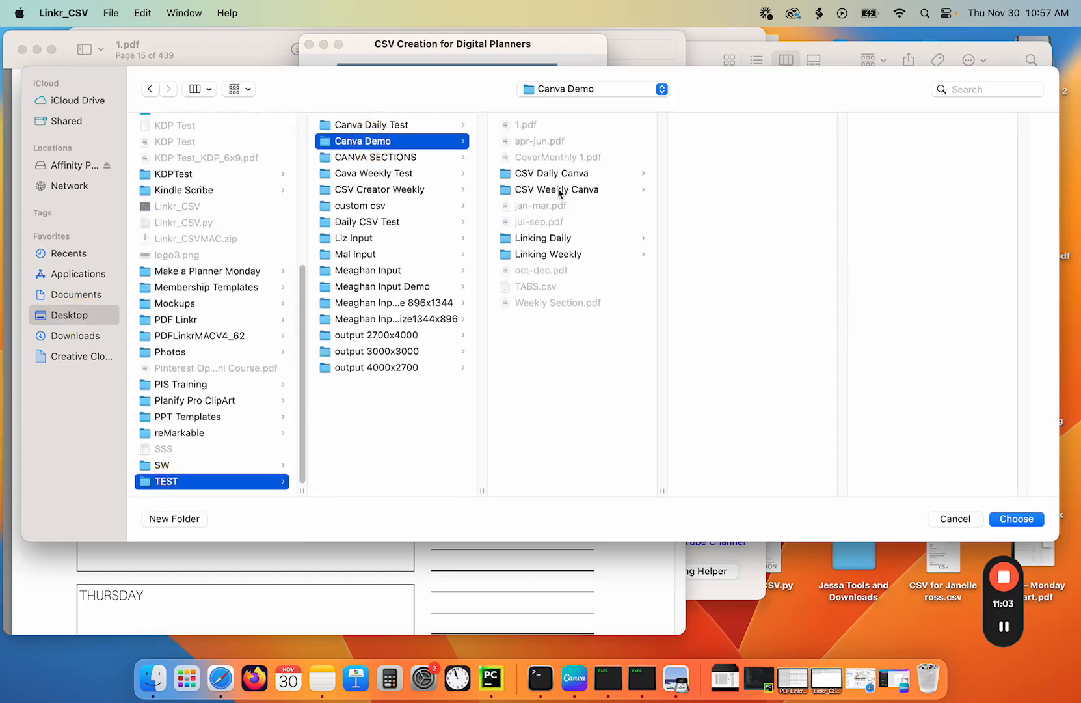
pyautogui.click(551, 239)
pyautogui.click(553, 254)
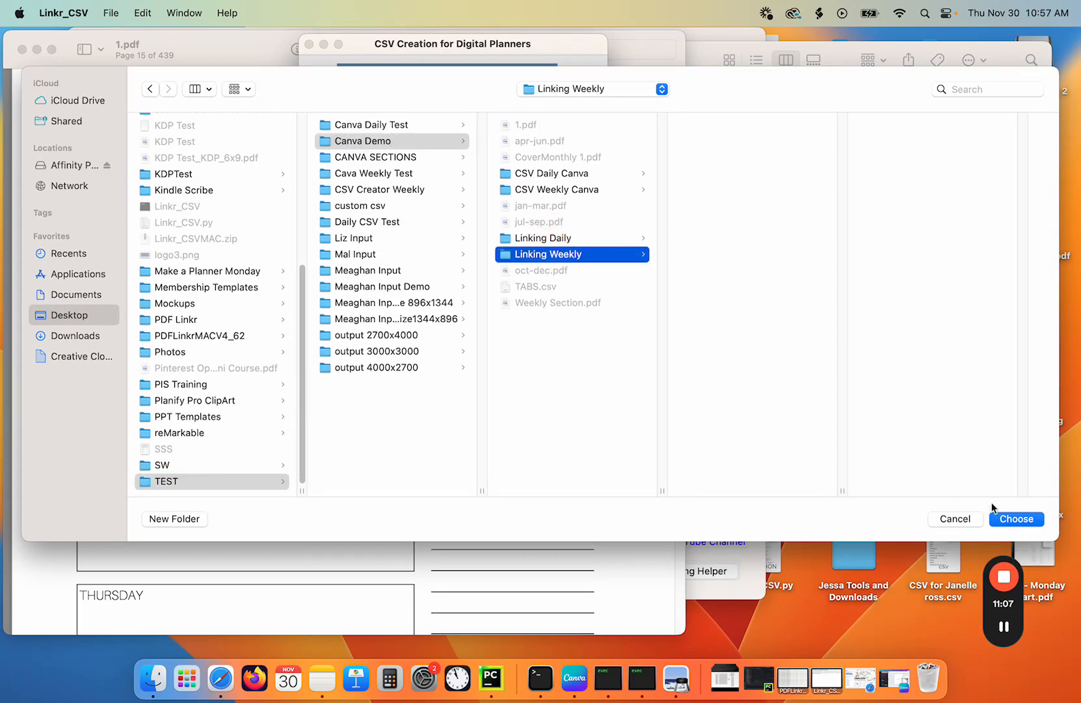
pyautogui.click(1008, 520)
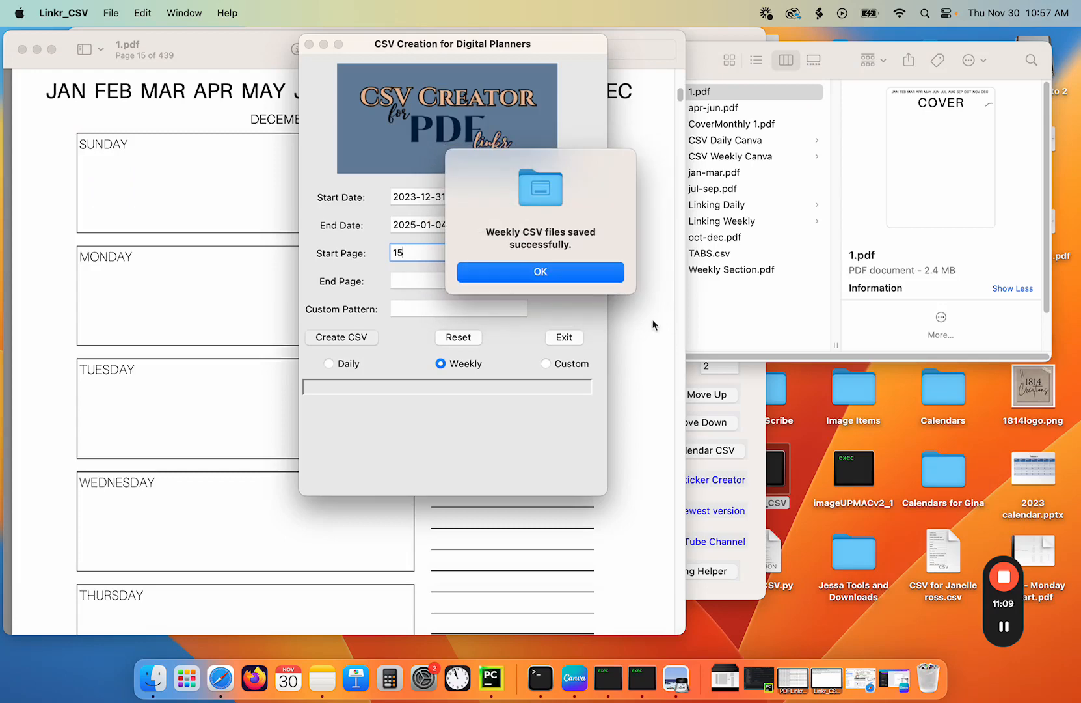
pyautogui.click(561, 277)
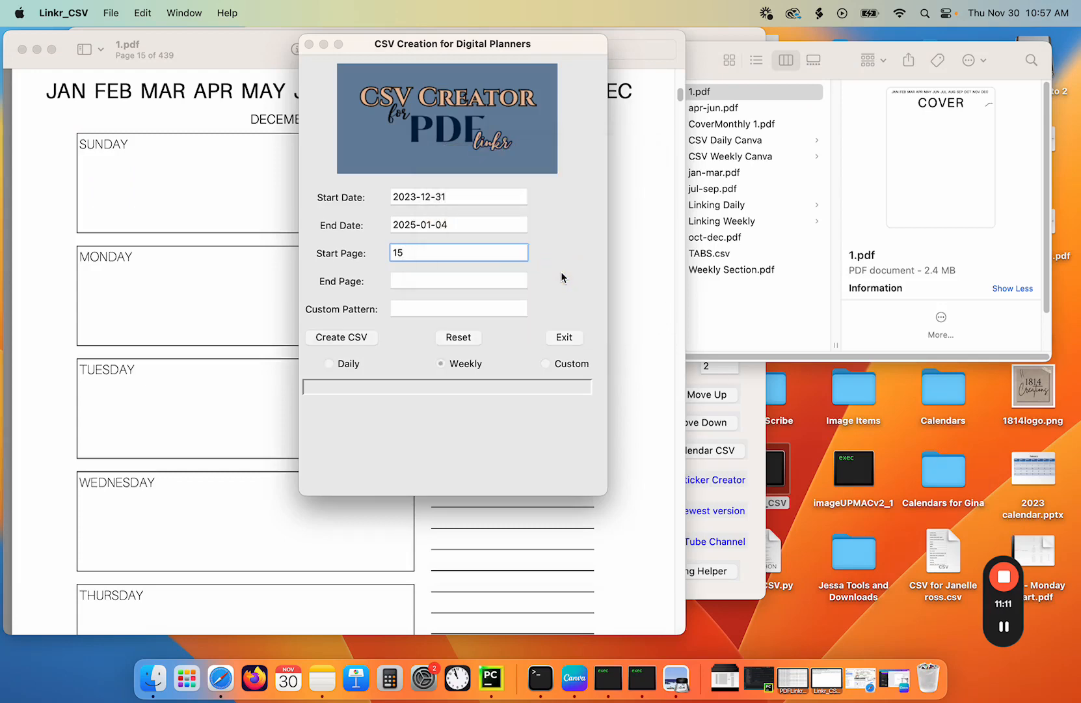
# - Open WeeklyData_2025-01.csv from the Linking Weekly folder in TextEdit to inspect its contents, then close it
pyautogui.click(767, 309)
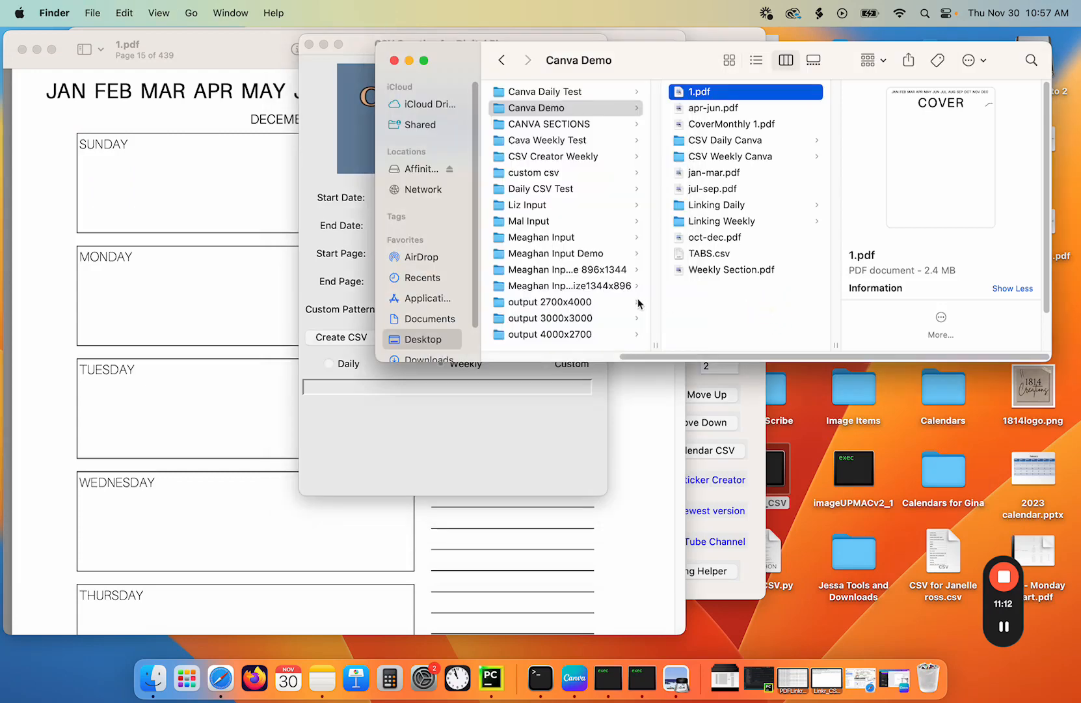
pyautogui.click(543, 110)
pyautogui.click(733, 223)
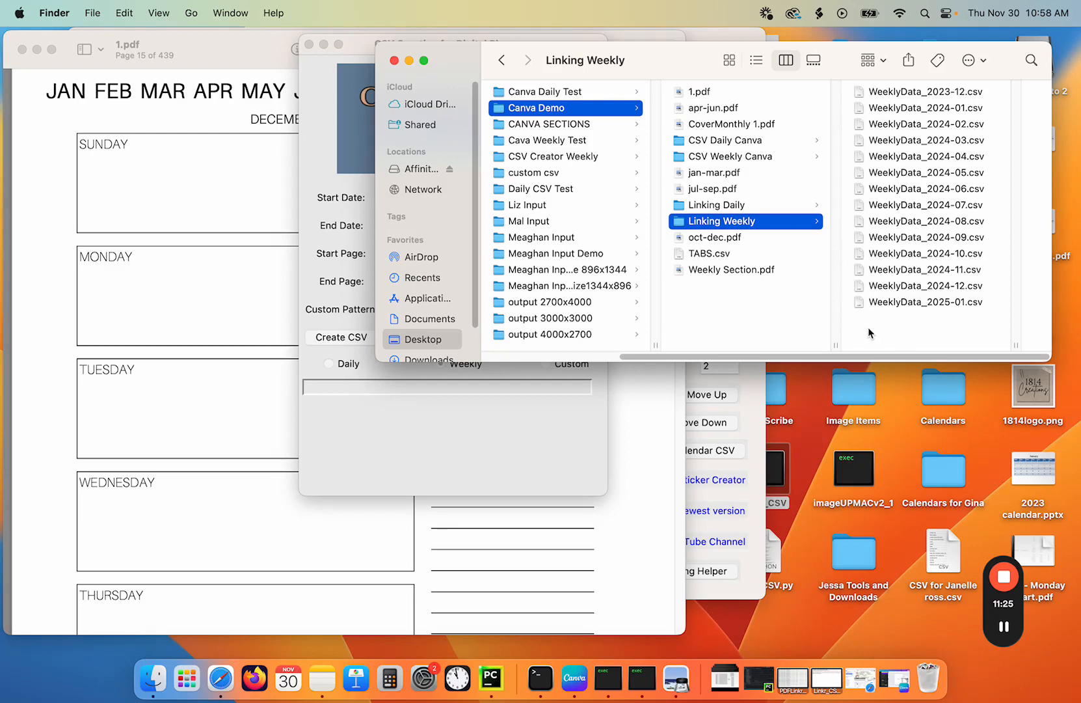
pyautogui.click(603, 406)
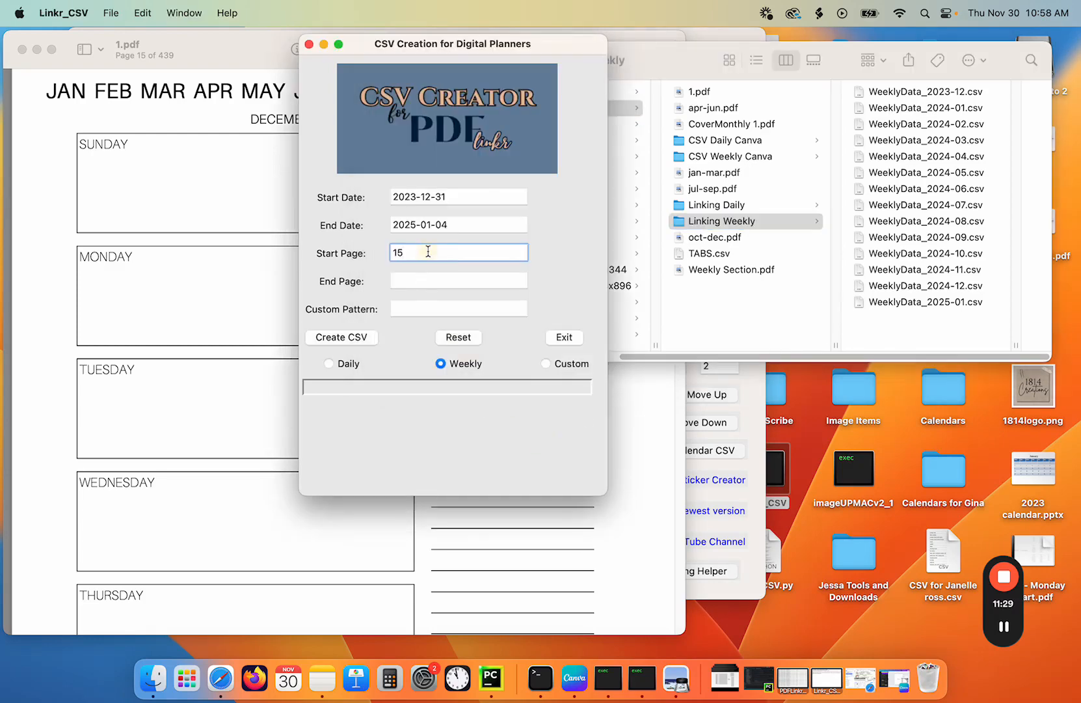
pyautogui.click(899, 304)
pyautogui.click(900, 304)
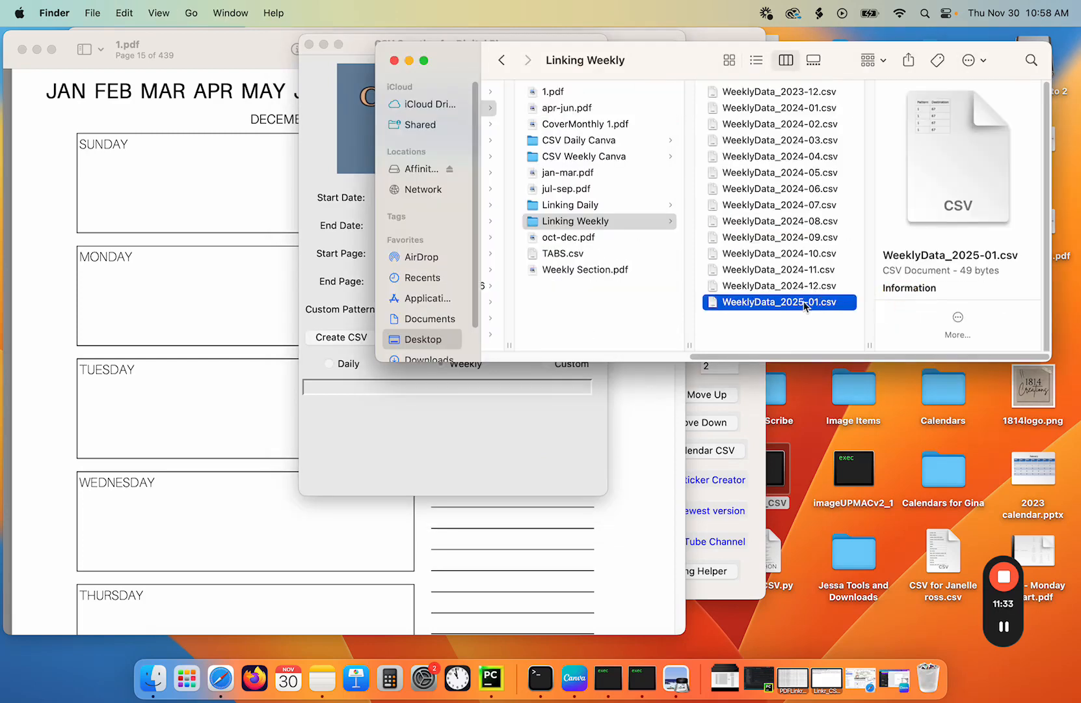
pyautogui.rightClick(802, 307)
pyautogui.moveTo(839, 327)
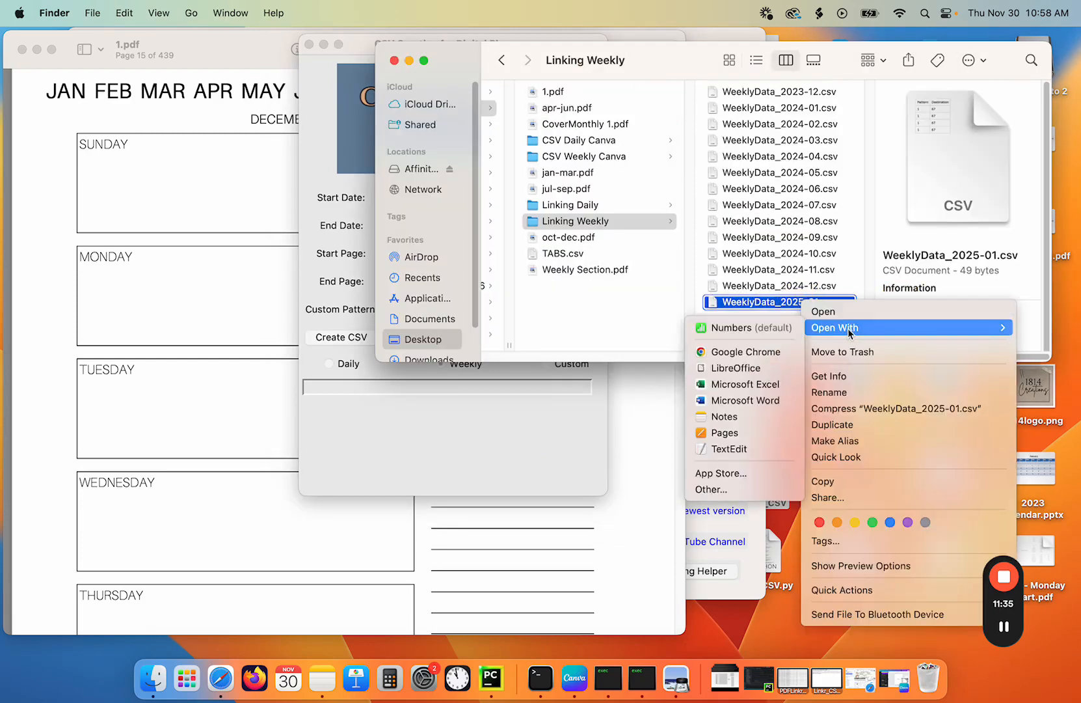
pyautogui.click(728, 448)
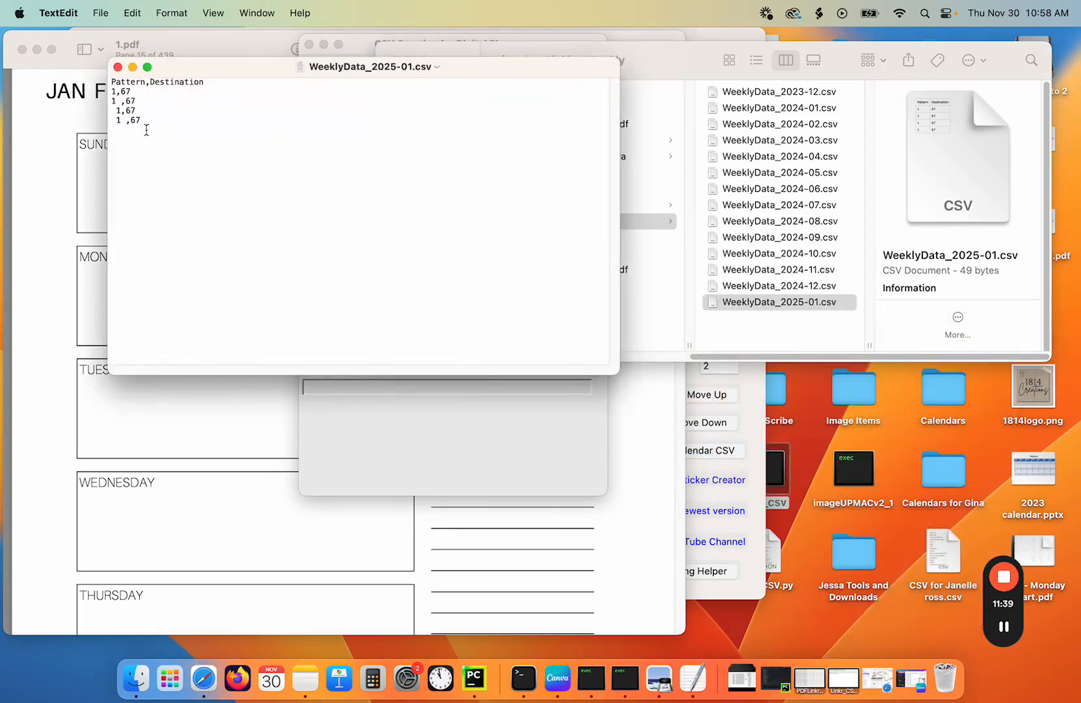
pyautogui.click(118, 67)
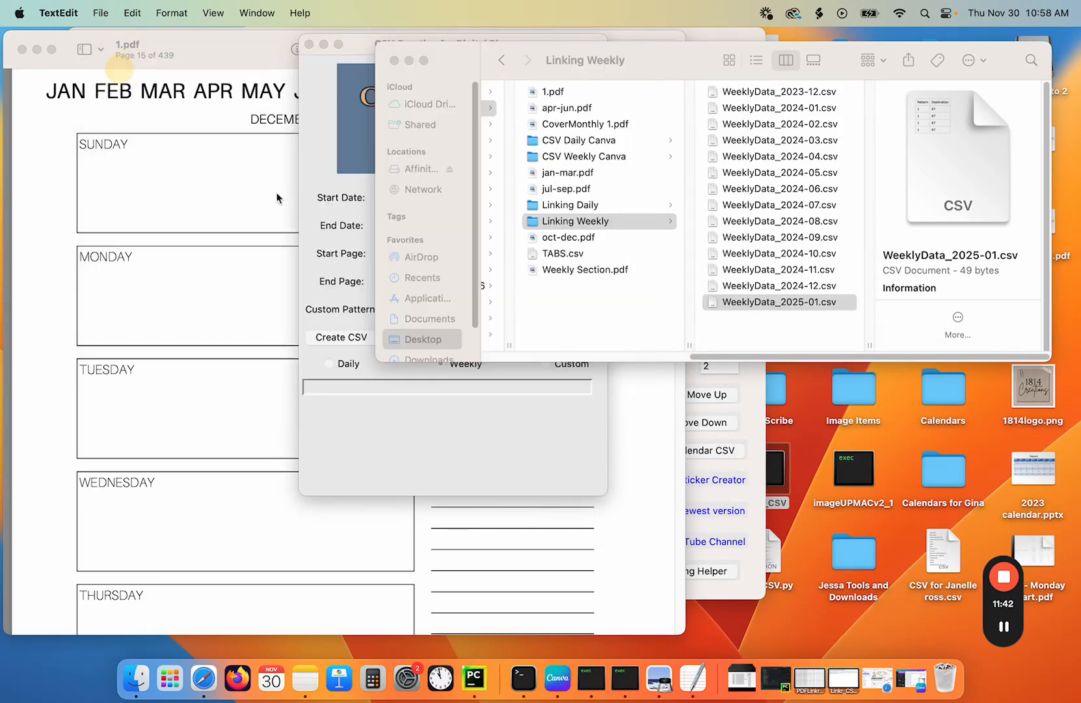
# - Set the CSV creator's start page to 68
pyautogui.click(359, 373)
pyautogui.moveTo(400, 254); pyautogui.dragTo(369, 249)
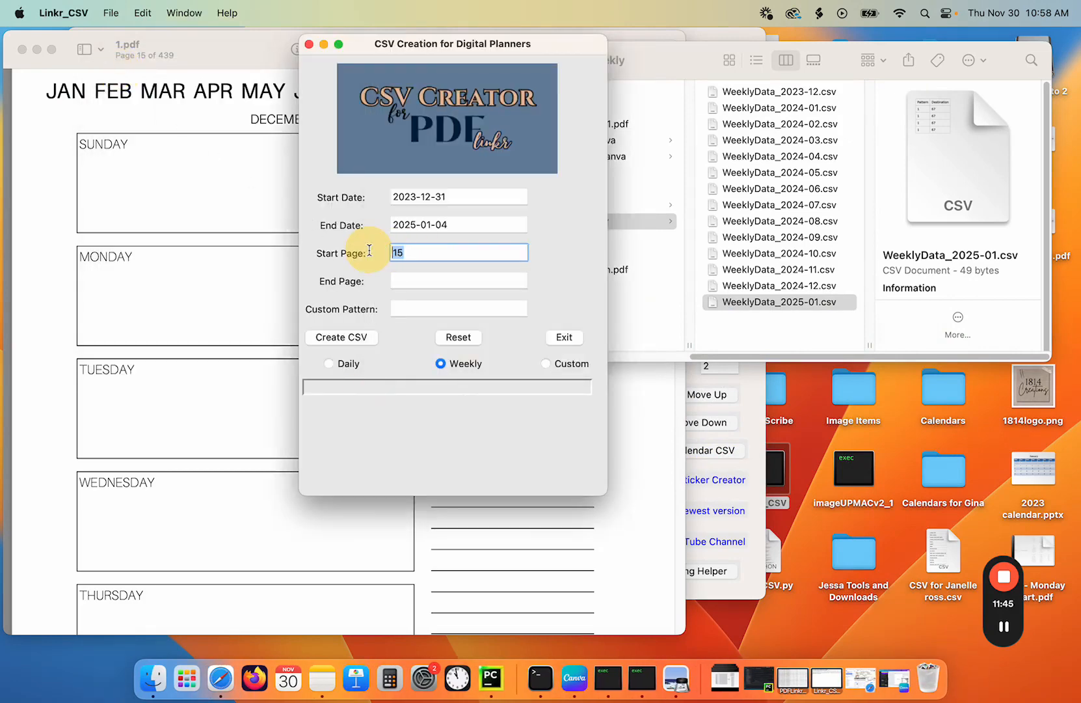
pyautogui.write('68')
# - Scroll through 1.pdf to check the page numbers where the weekly and daily sections begin
pyautogui.click(177, 263)
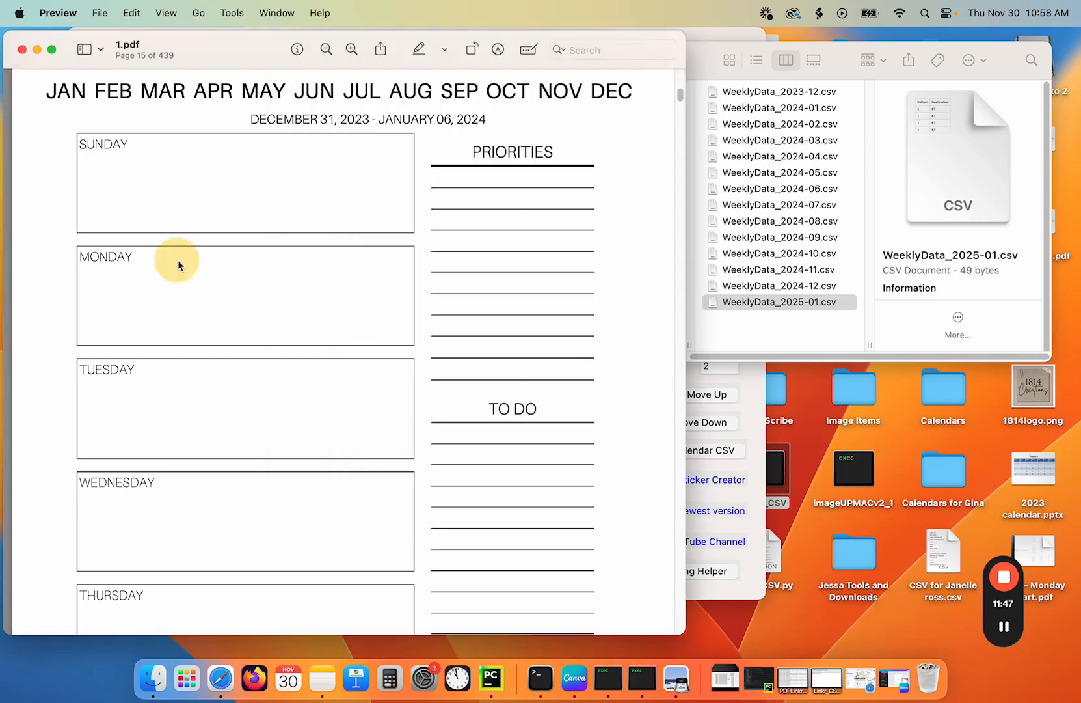
pyautogui.scroll(-1, 303, 289)
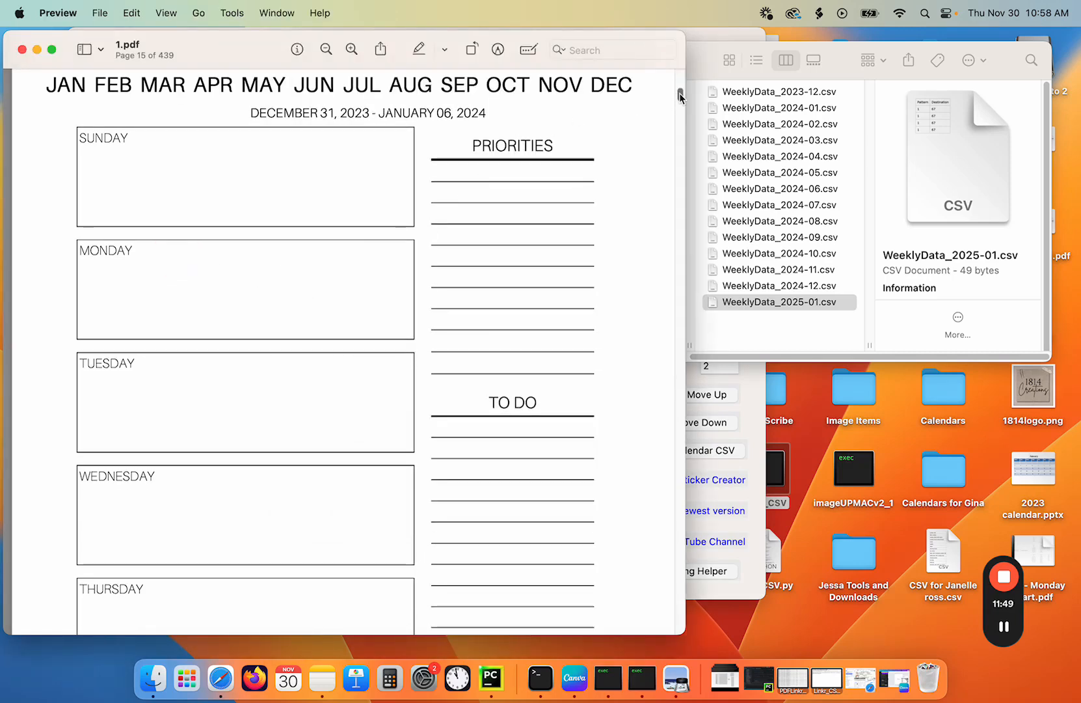
pyautogui.moveTo(679, 97); pyautogui.dragTo(680, 159)
pyautogui.scroll(-15, 499, 293)
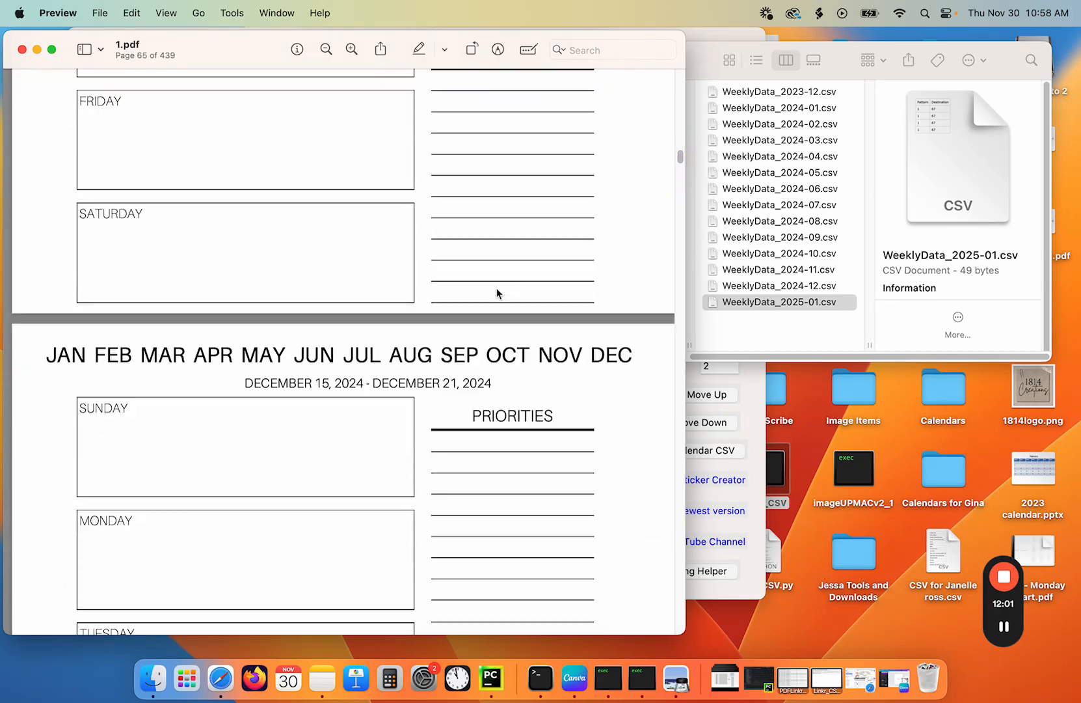
pyautogui.scroll(-20, 499, 287)
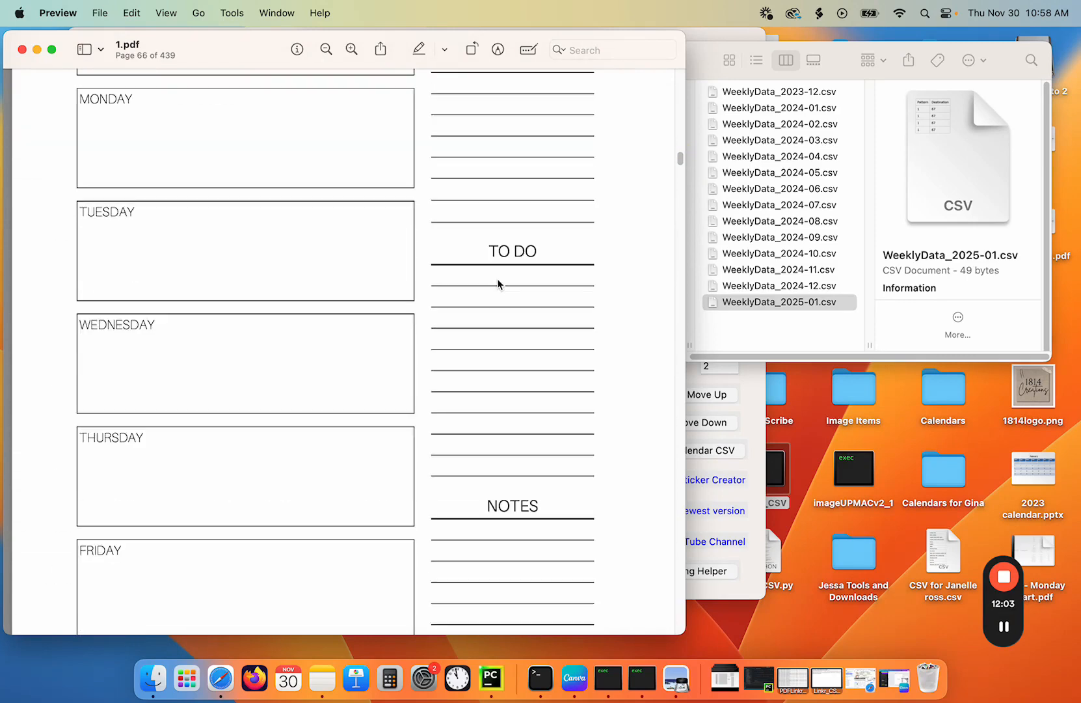
pyautogui.scroll(-5, 497, 279)
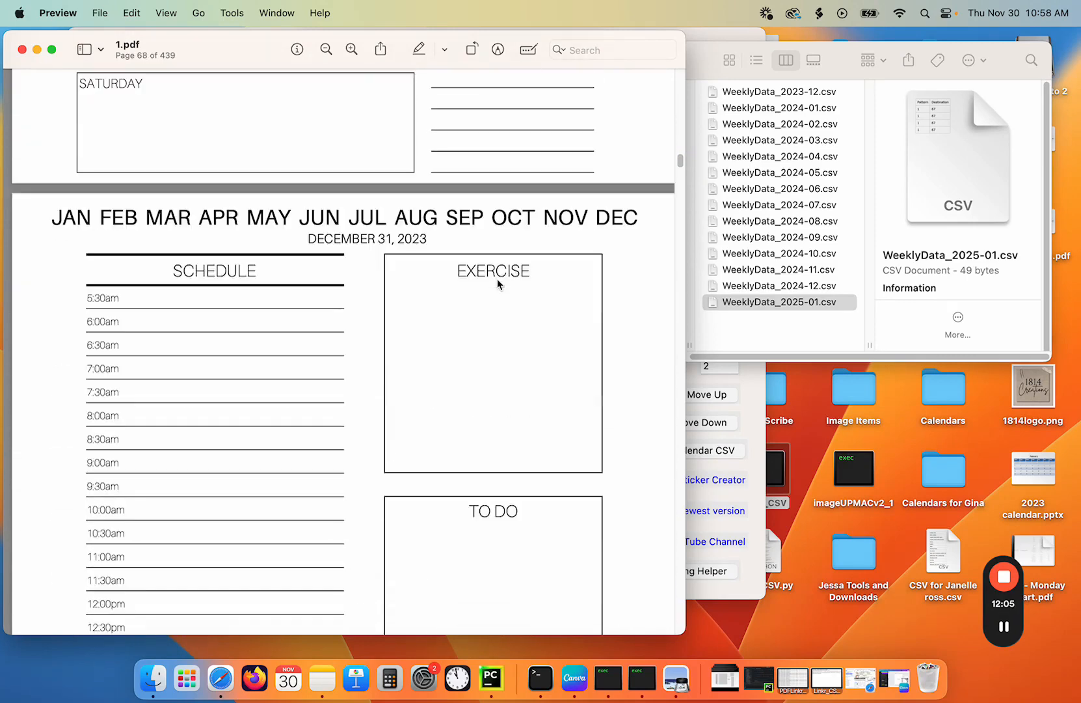
pyautogui.scroll(-3, 497, 283)
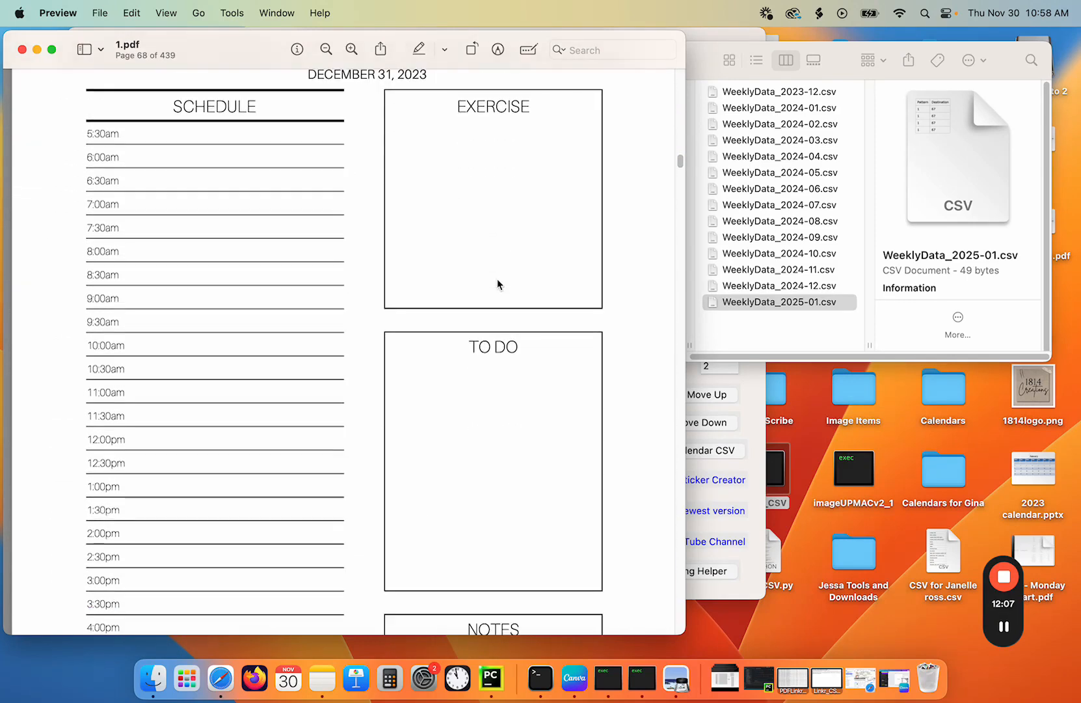
pyautogui.scroll(2, 497, 284)
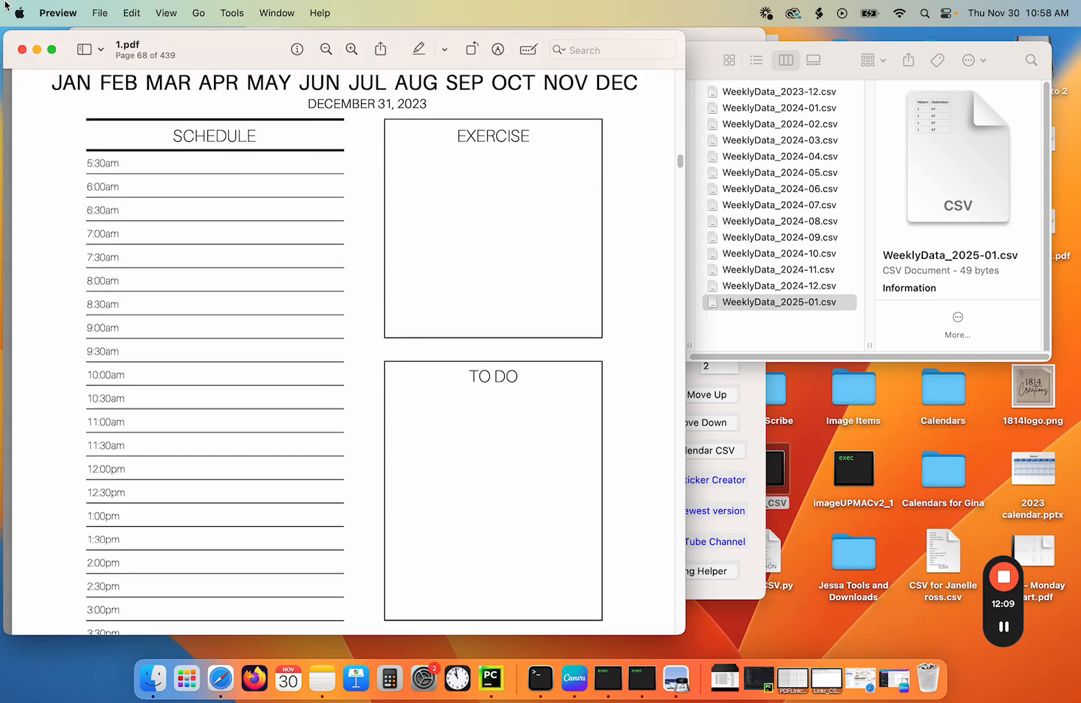
# - Open TABS.csv from the Canva Demo folder in TextEdit to inspect its contents, then close it
pyautogui.click(21, 49)
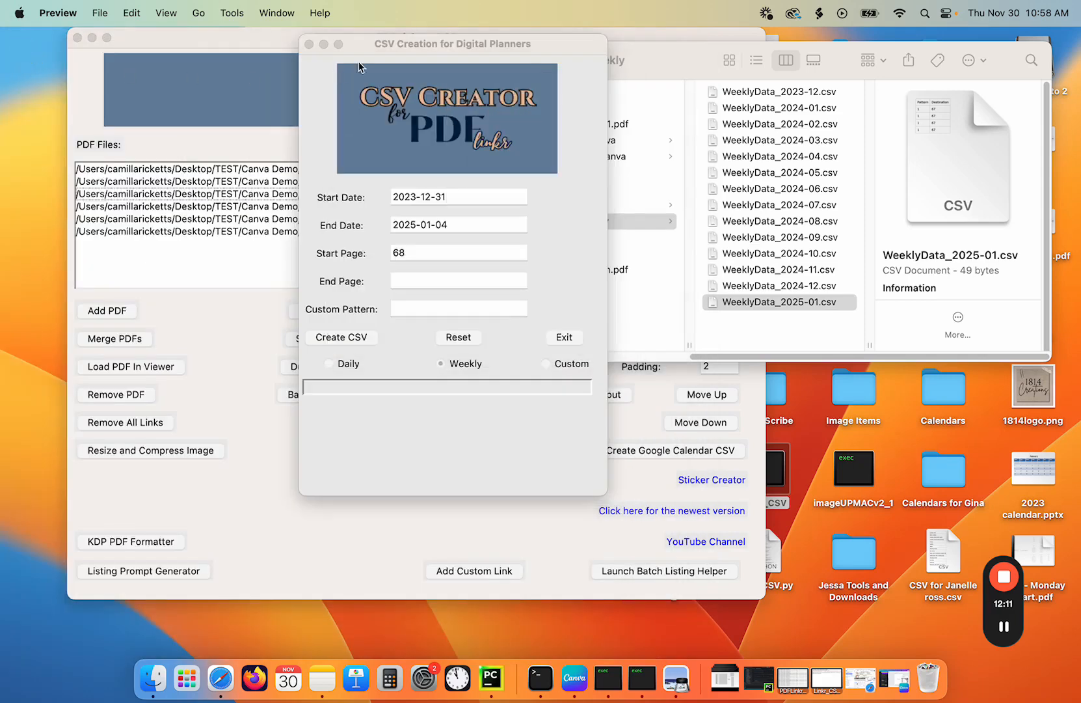
pyautogui.moveTo(347, 43); pyautogui.dragTo(238, 36)
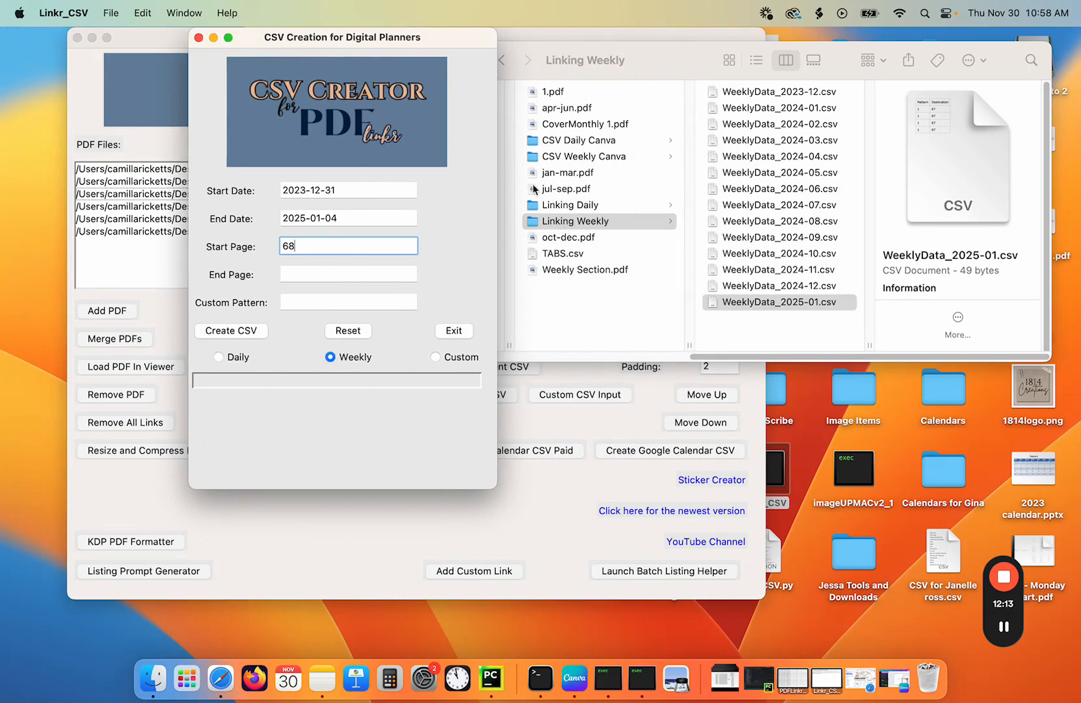
pyautogui.click(578, 257)
pyautogui.click(561, 253)
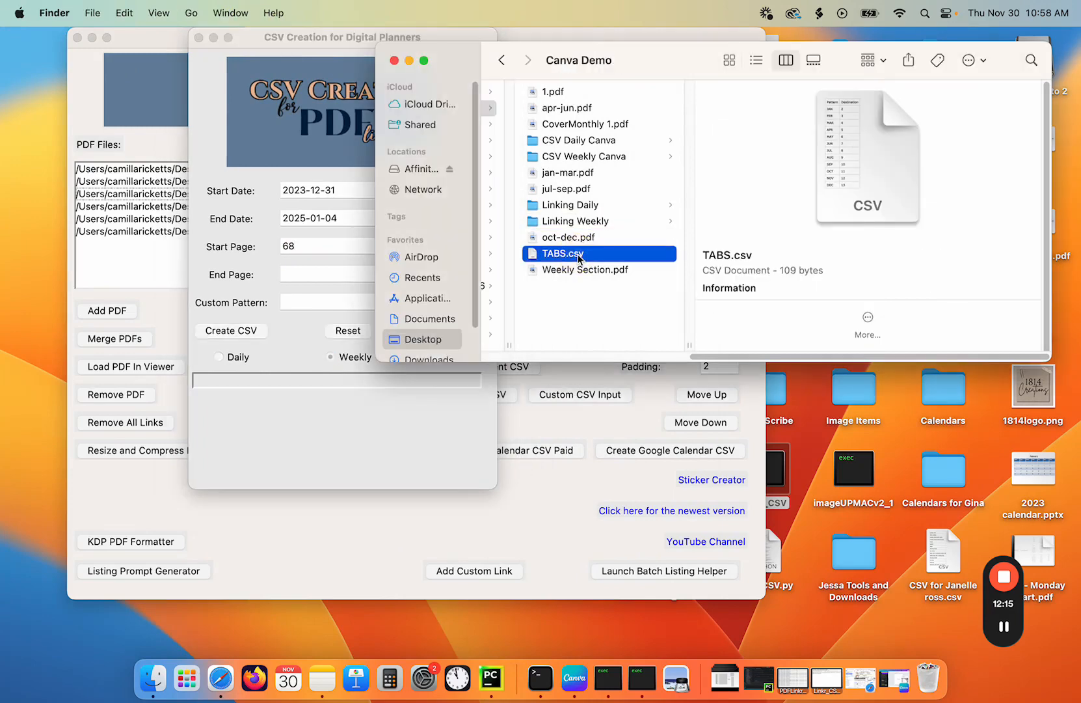
pyautogui.rightClick(578, 254)
pyautogui.moveTo(656, 280)
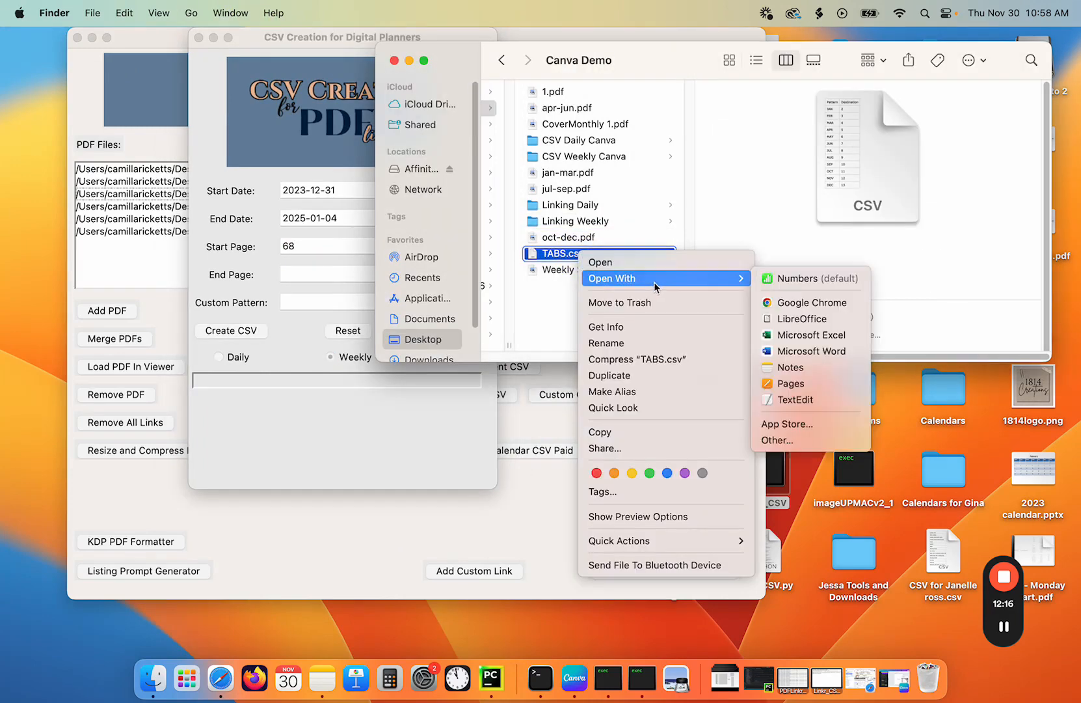
pyautogui.click(782, 402)
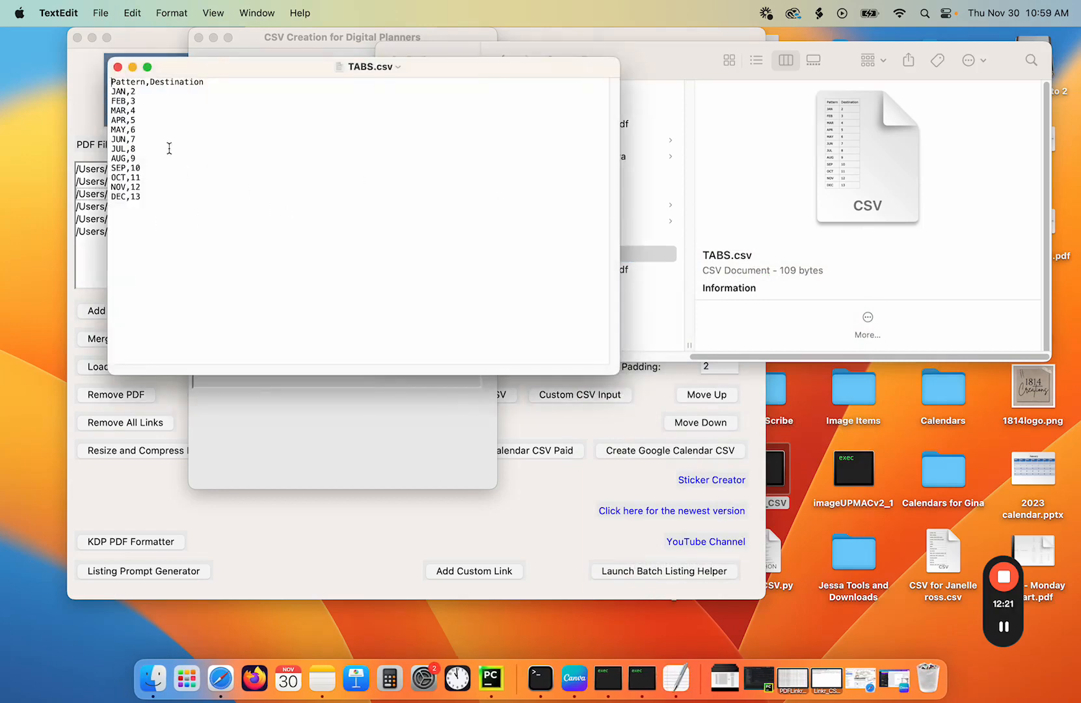
pyautogui.click(118, 67)
# - Close the CSV Creator window and return to PDF Linker
pyautogui.click(449, 63)
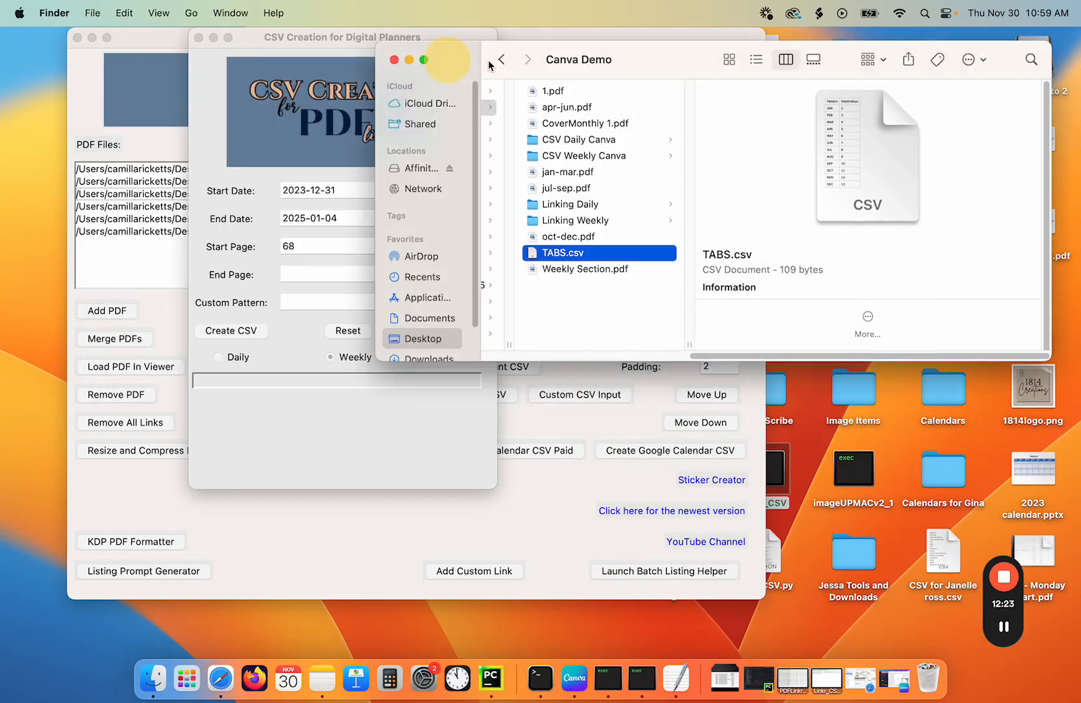
pyautogui.click(252, 48)
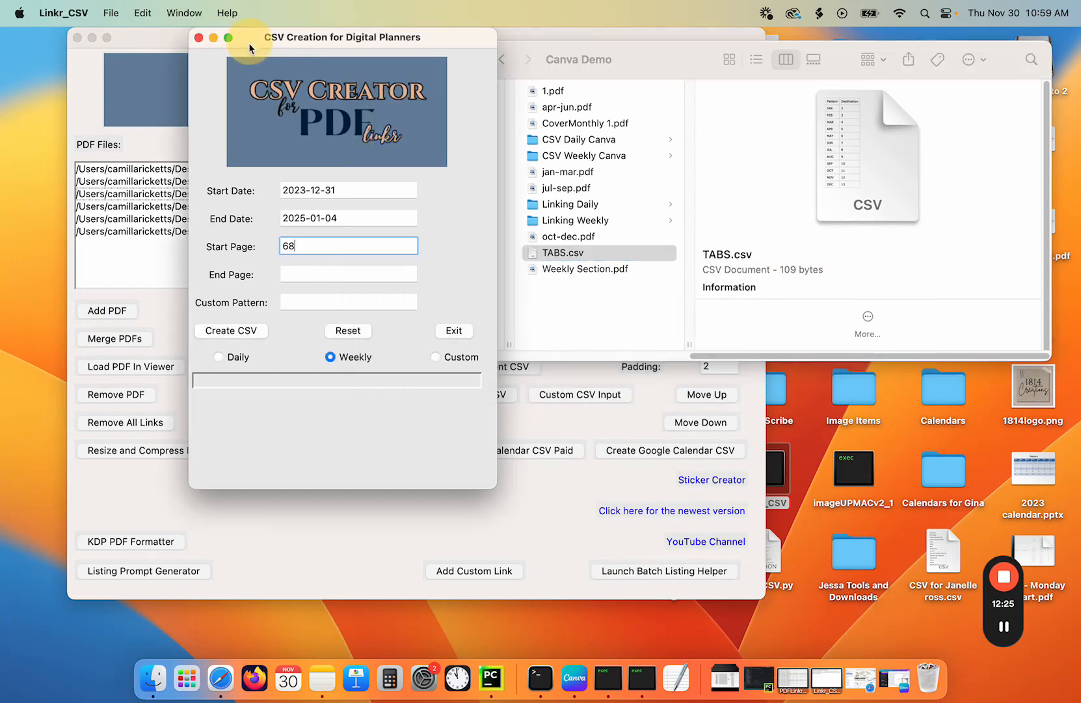
pyautogui.click(199, 38)
pyautogui.click(284, 37)
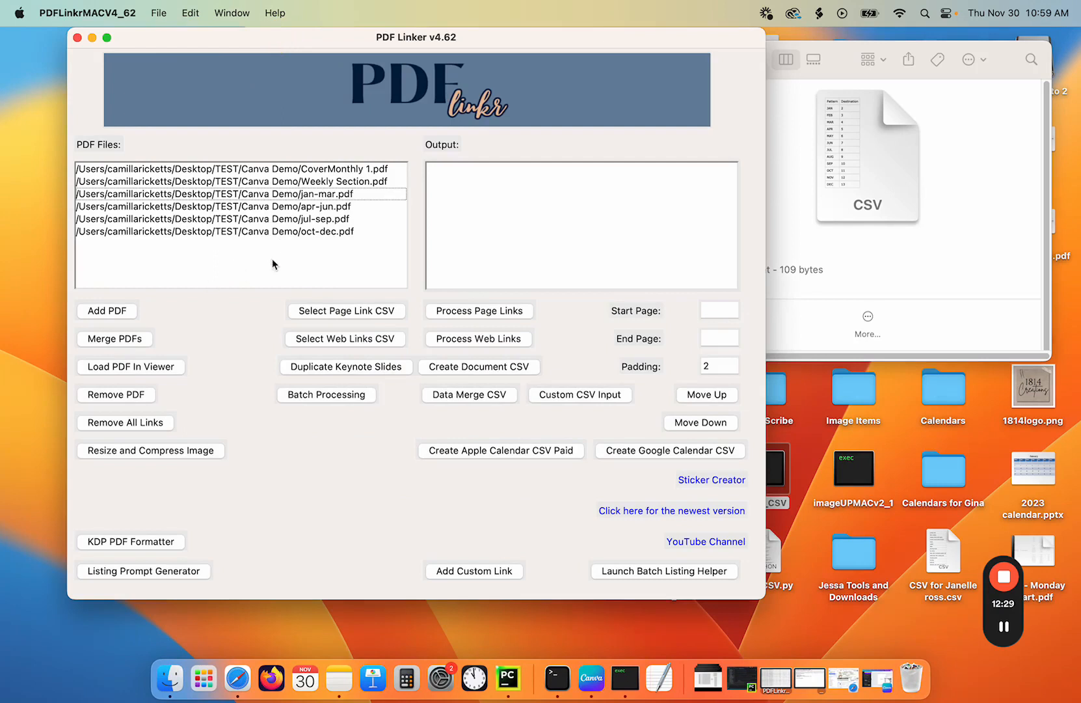
# - Select all six PDFs in the PDF Linker file list and remove them
pyautogui.click(253, 171)
pyautogui.moveTo(254, 185); pyautogui.dragTo(260, 245)
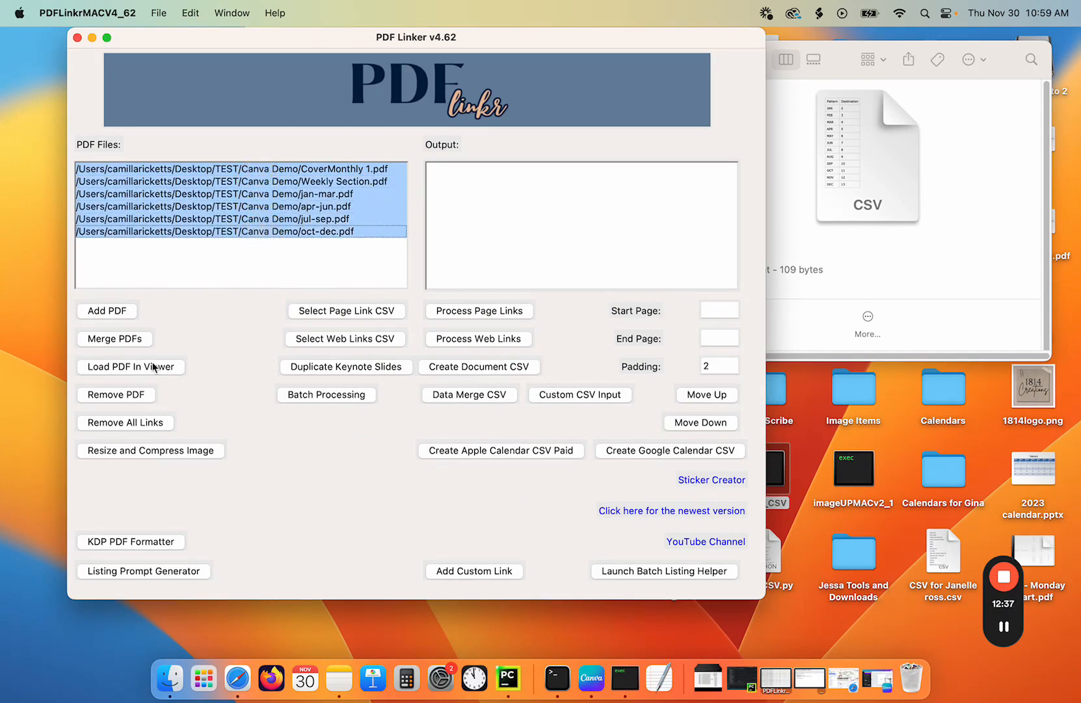
pyautogui.click(143, 395)
# - Add 1.pdf from TEST > Canva Demo to the PDF Linker file list
pyautogui.click(108, 310)
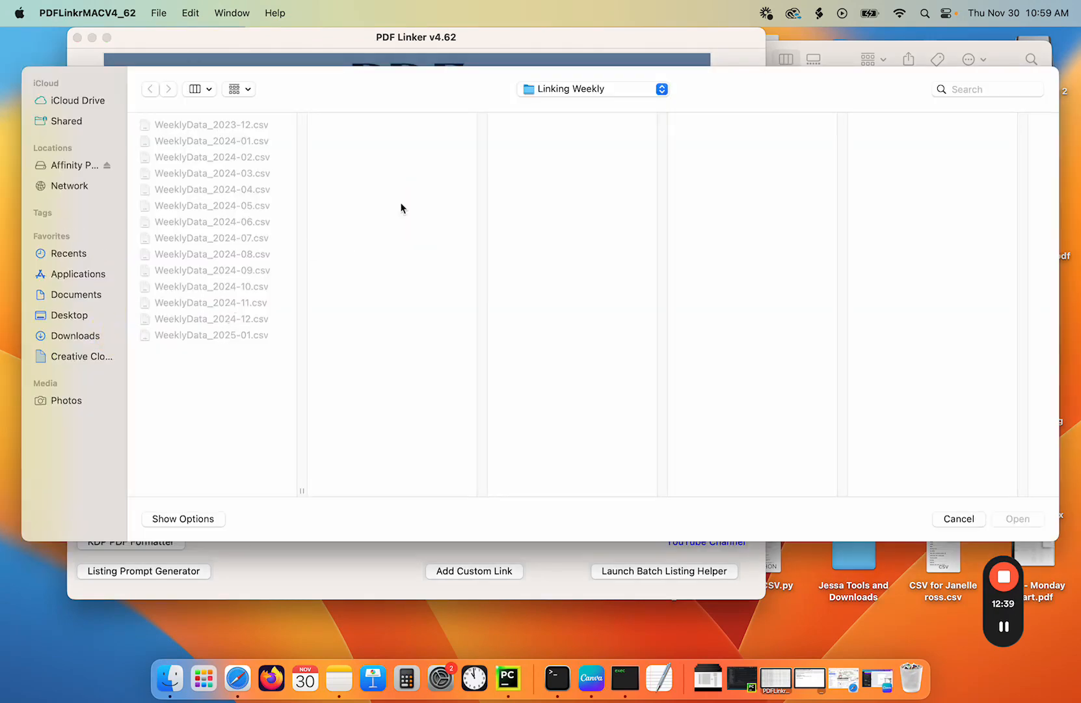
pyautogui.click(578, 92)
pyautogui.click(636, 106)
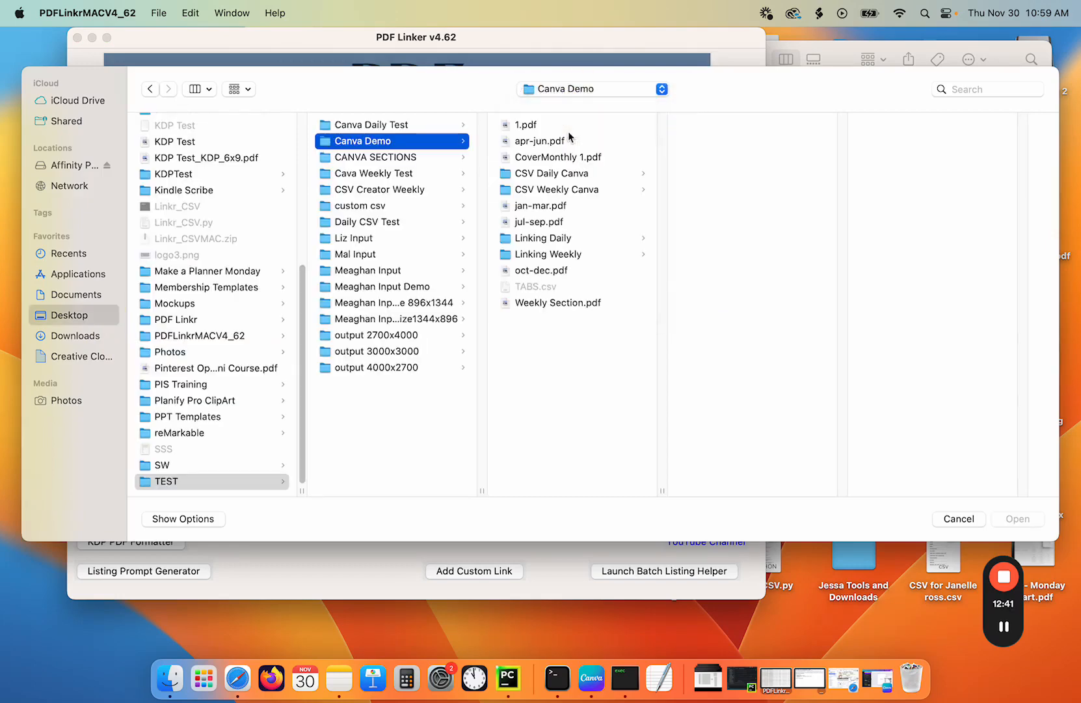
pyautogui.doubleClick(527, 125)
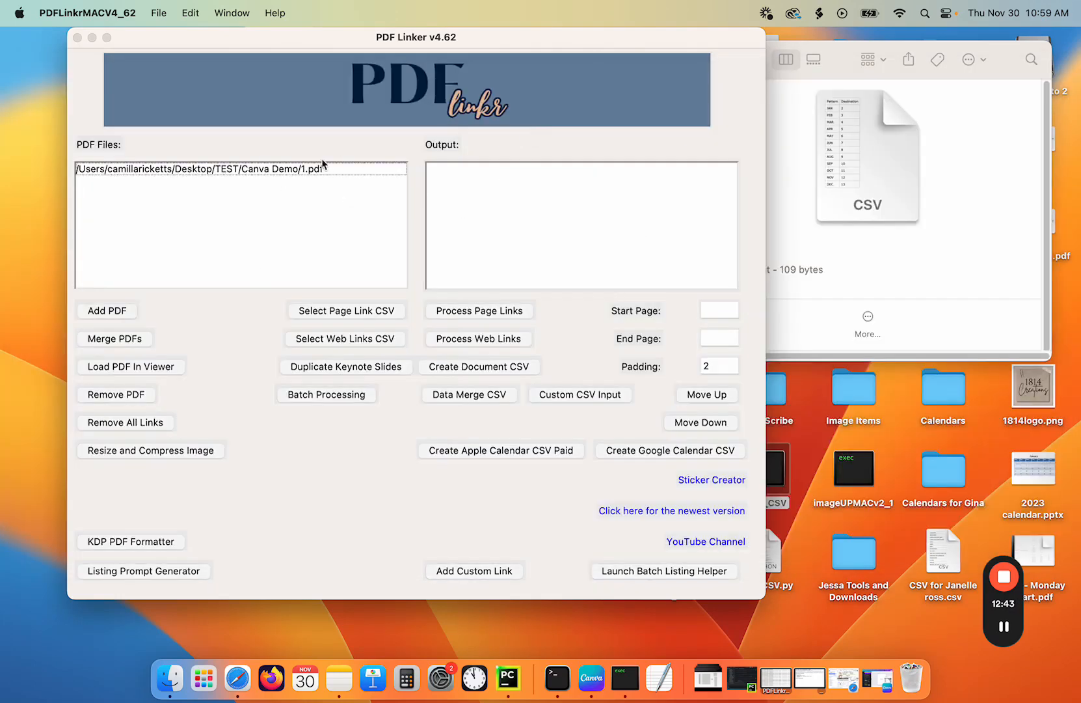
# - Load 1.pdf in the viewer and select the month tab row across the top of the cover page as the link area
pyautogui.click(299, 170)
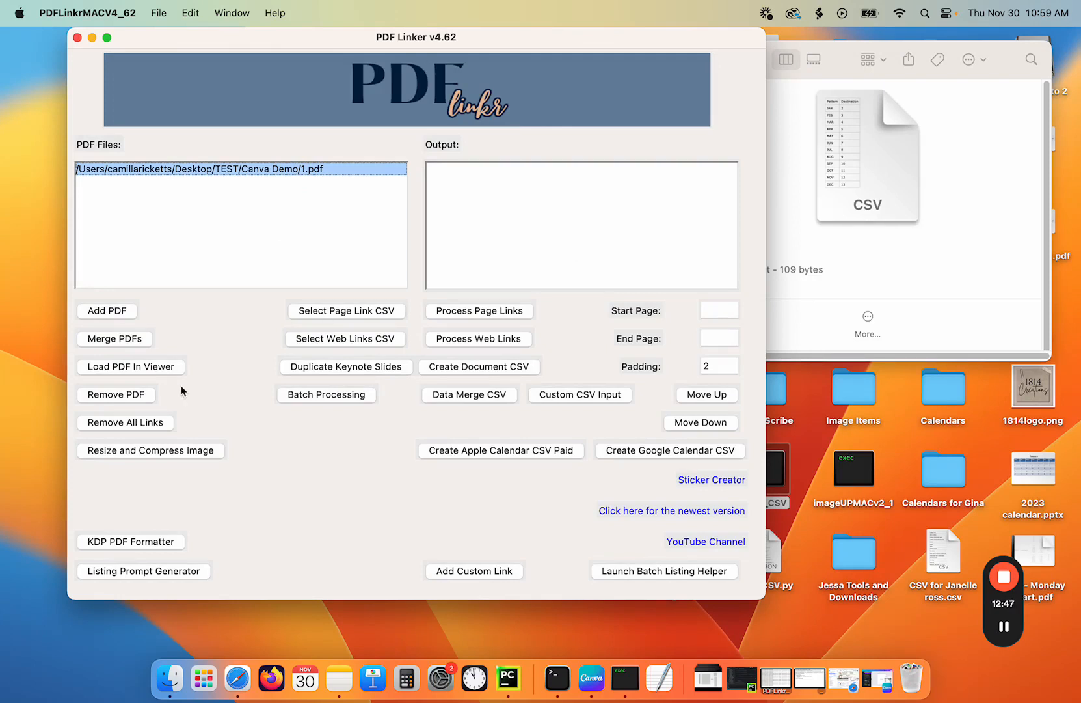
pyautogui.click(143, 369)
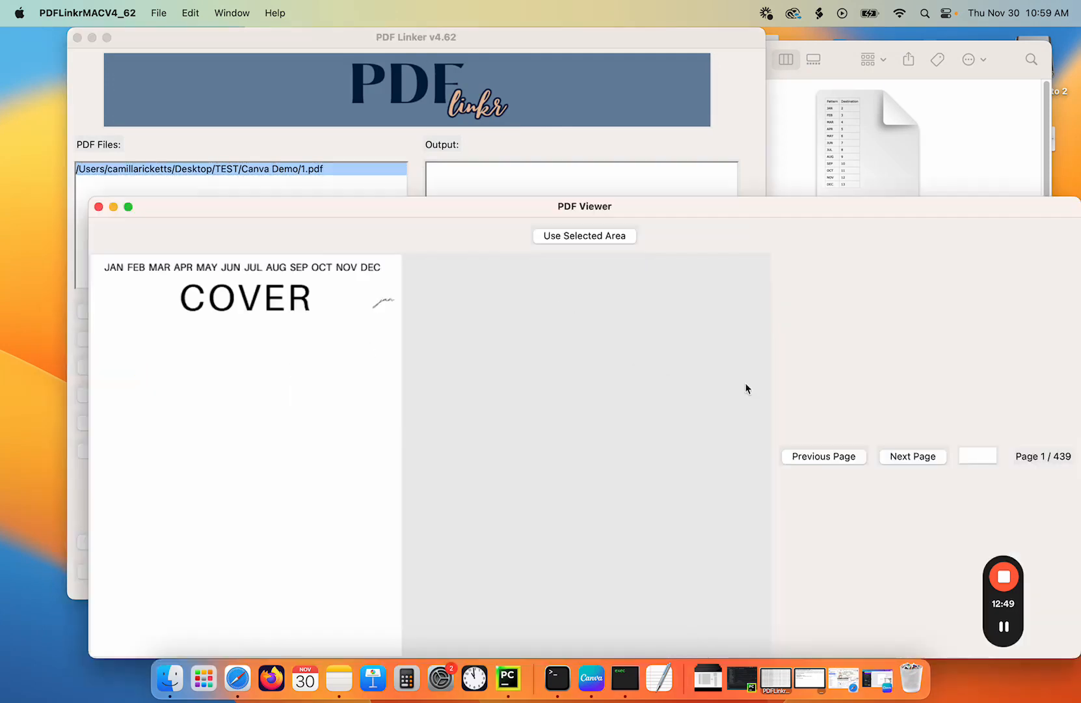
pyautogui.moveTo(97, 255); pyautogui.dragTo(473, 279)
pyautogui.moveTo(96, 257); pyautogui.dragTo(391, 278)
pyautogui.click(585, 236)
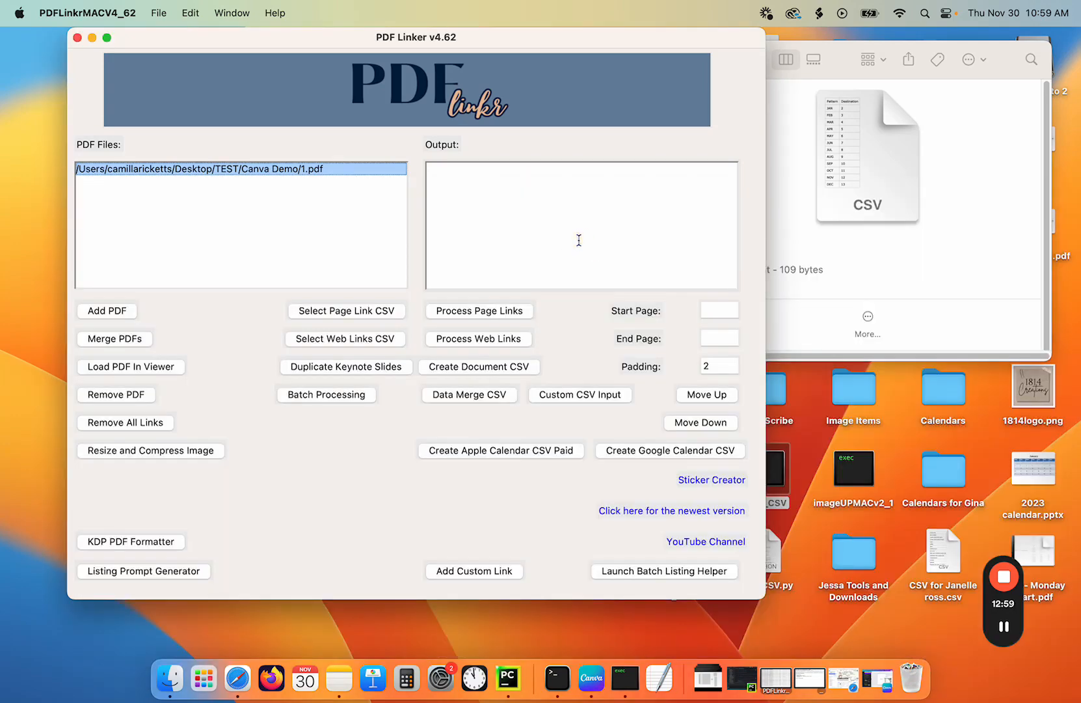
# - Select TABS.csv from Canva Demo as the page link CSV
pyautogui.click(361, 310)
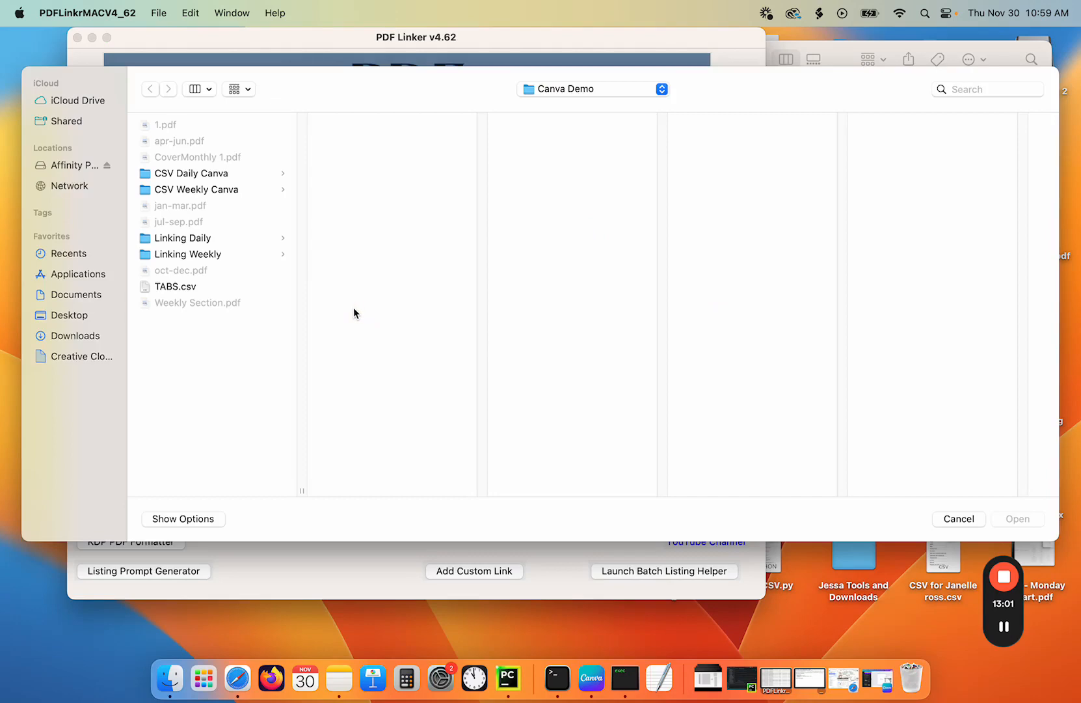
pyautogui.click(178, 287)
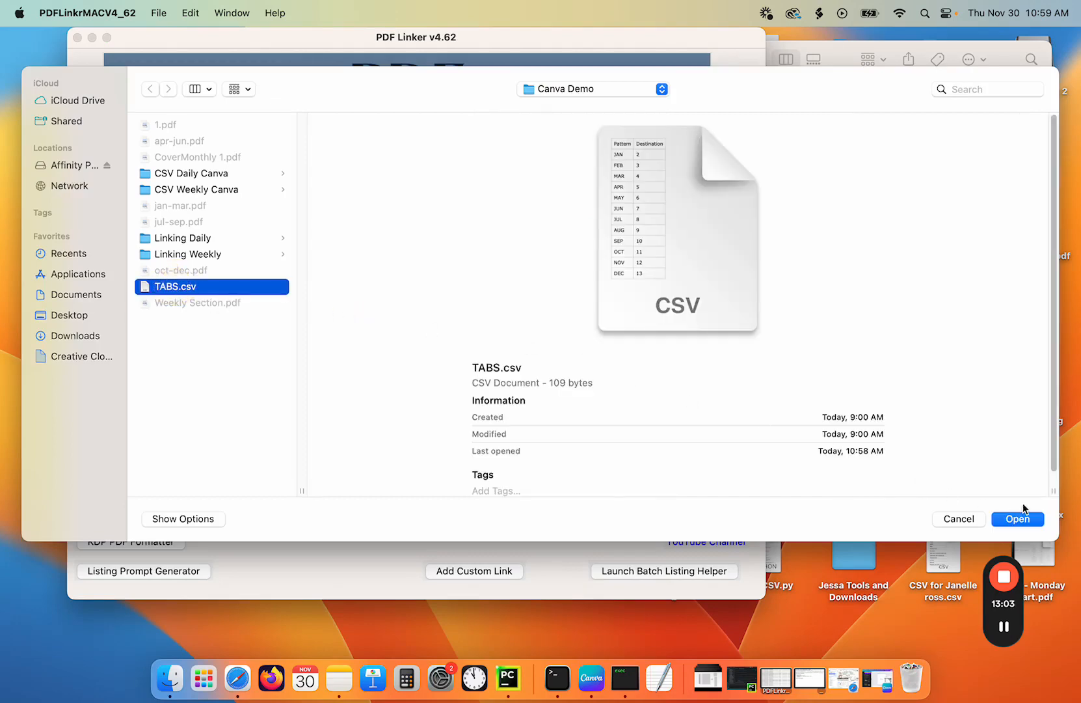
pyautogui.click(1023, 517)
# - Process the page links for 1.pdf and review the generated output
pyautogui.click(484, 311)
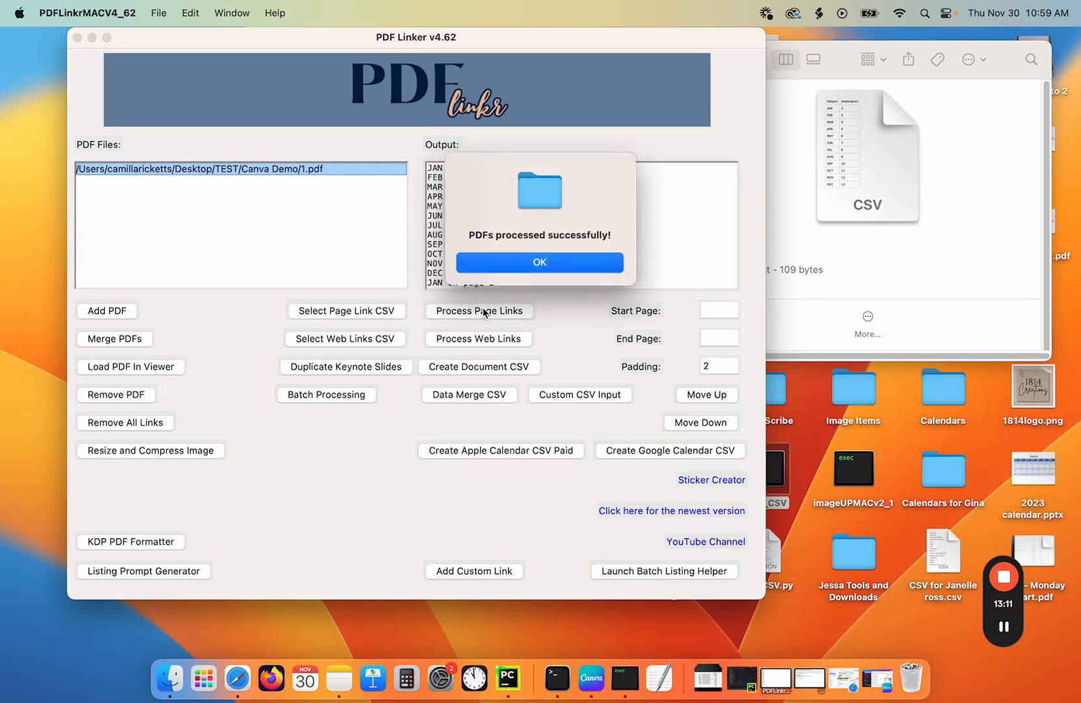
pyautogui.click(502, 264)
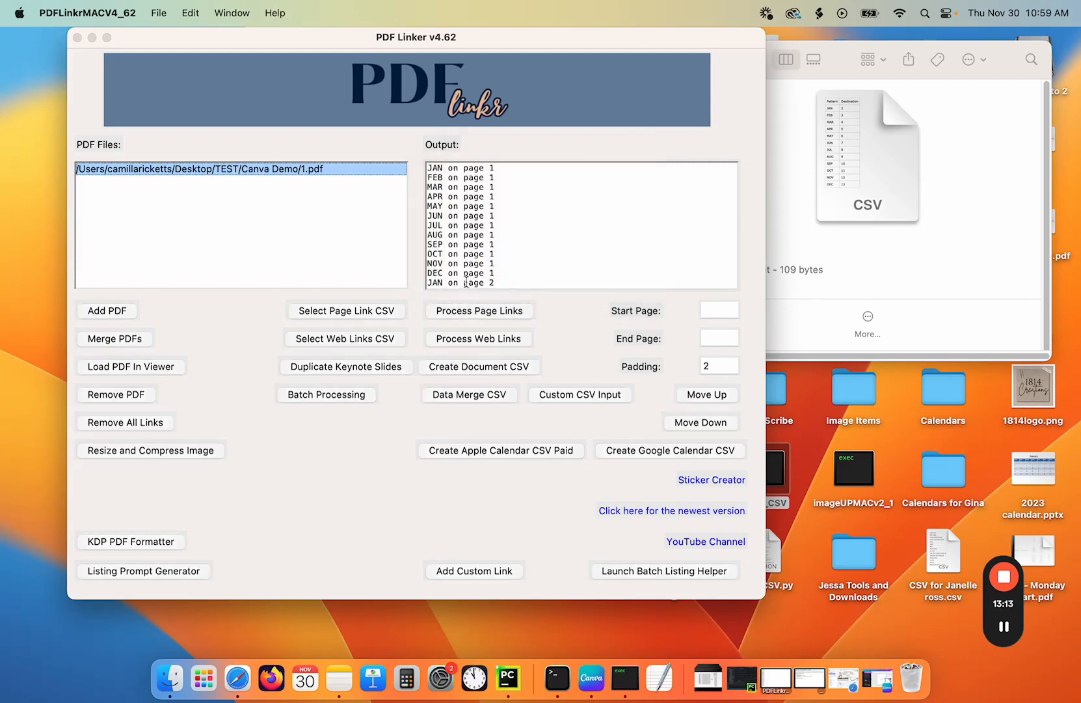
pyautogui.scroll(-5, 465, 281)
pyautogui.moveTo(468, 272); pyautogui.dragTo(507, 543)
pyautogui.click(781, 298)
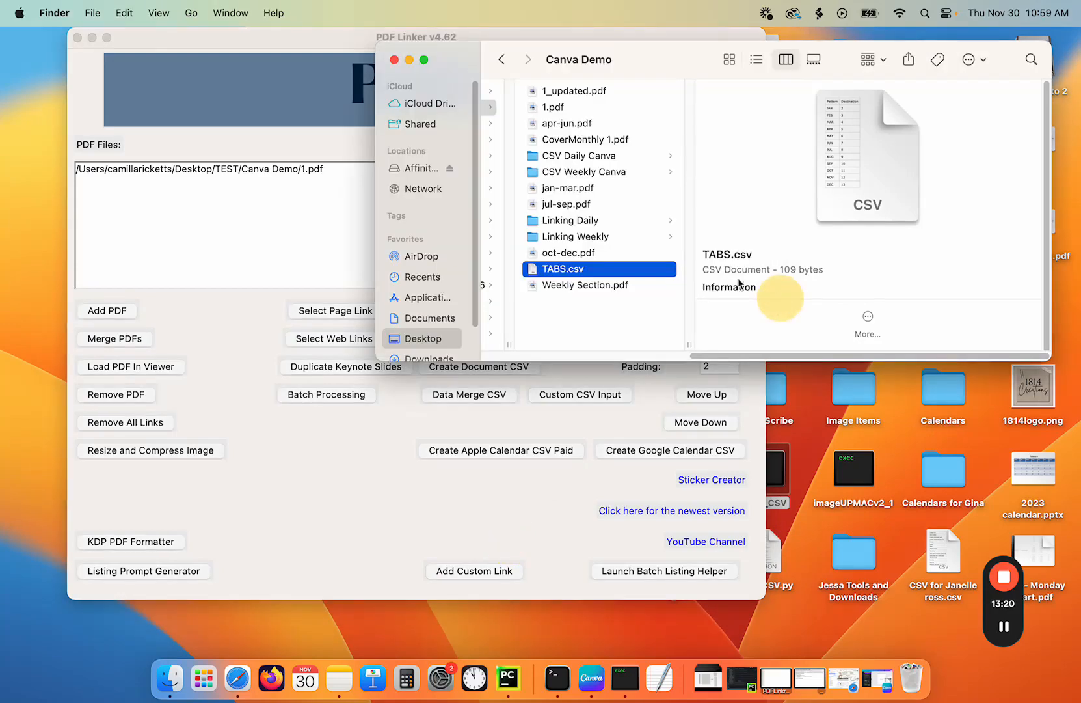
# - Open 1_updated.pdf and test several month tab links, then close it
pyautogui.doubleClick(584, 92)
pyautogui.click(446, 116)
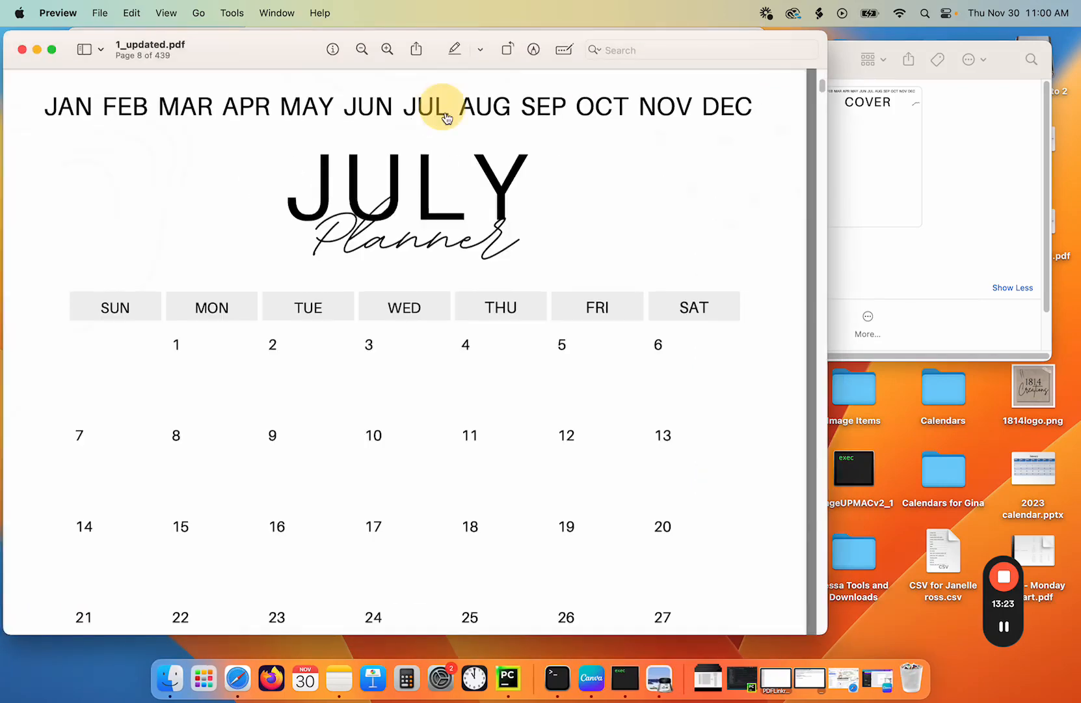
pyautogui.click(588, 108)
pyautogui.click(725, 108)
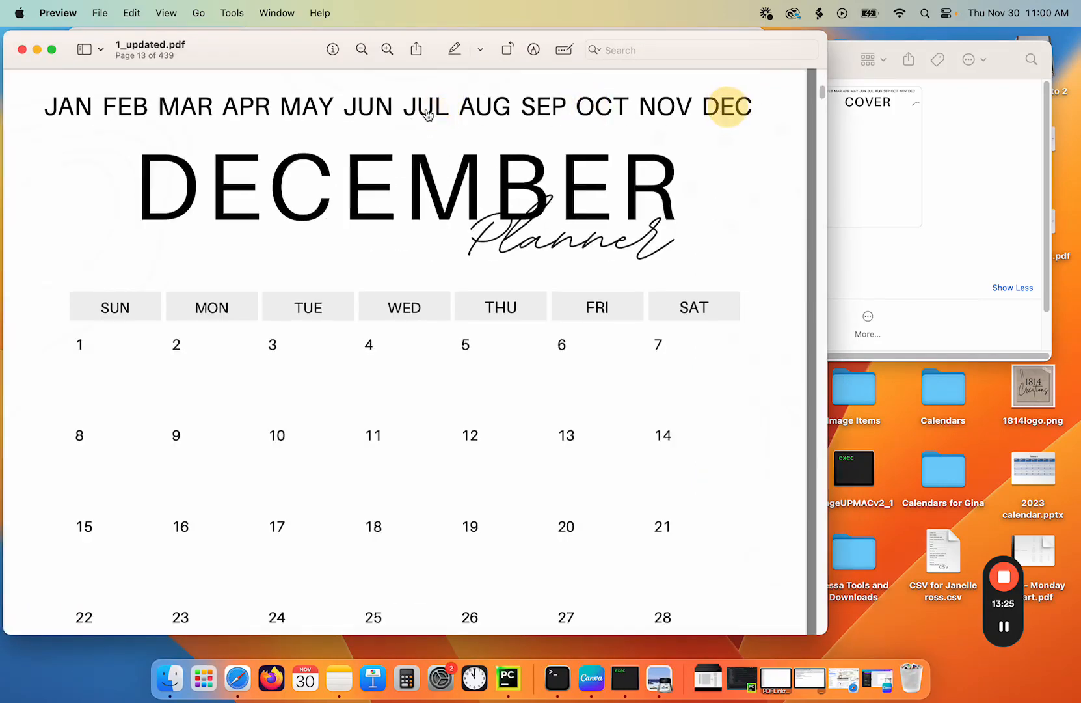
pyautogui.click(303, 106)
pyautogui.click(72, 107)
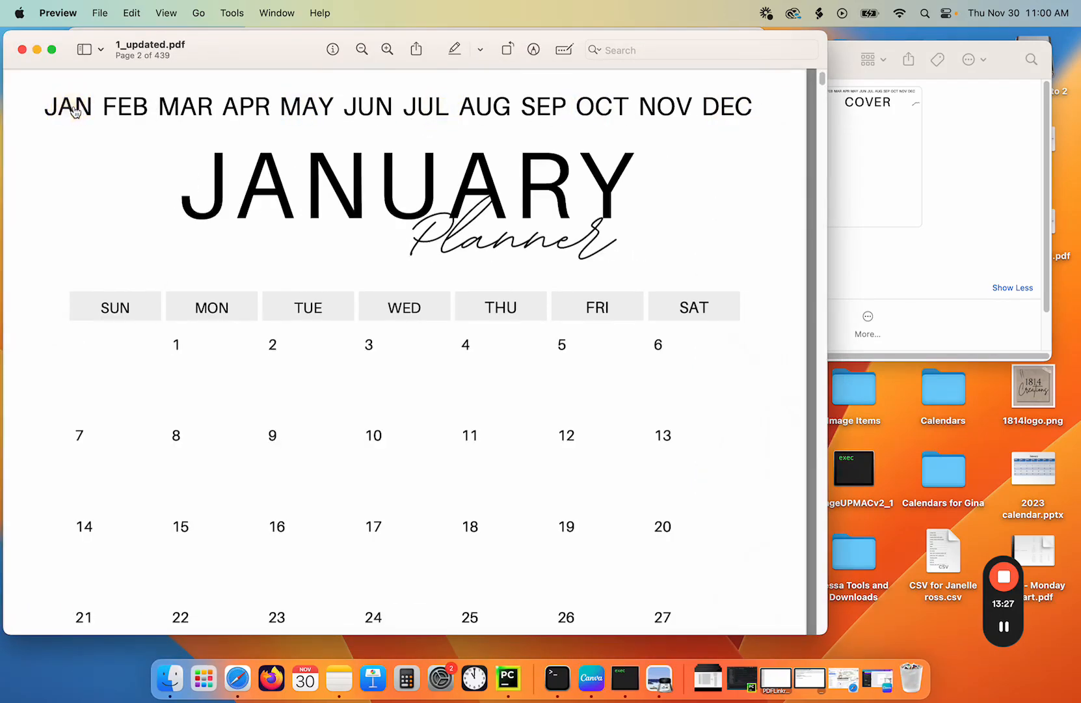
pyautogui.click(21, 50)
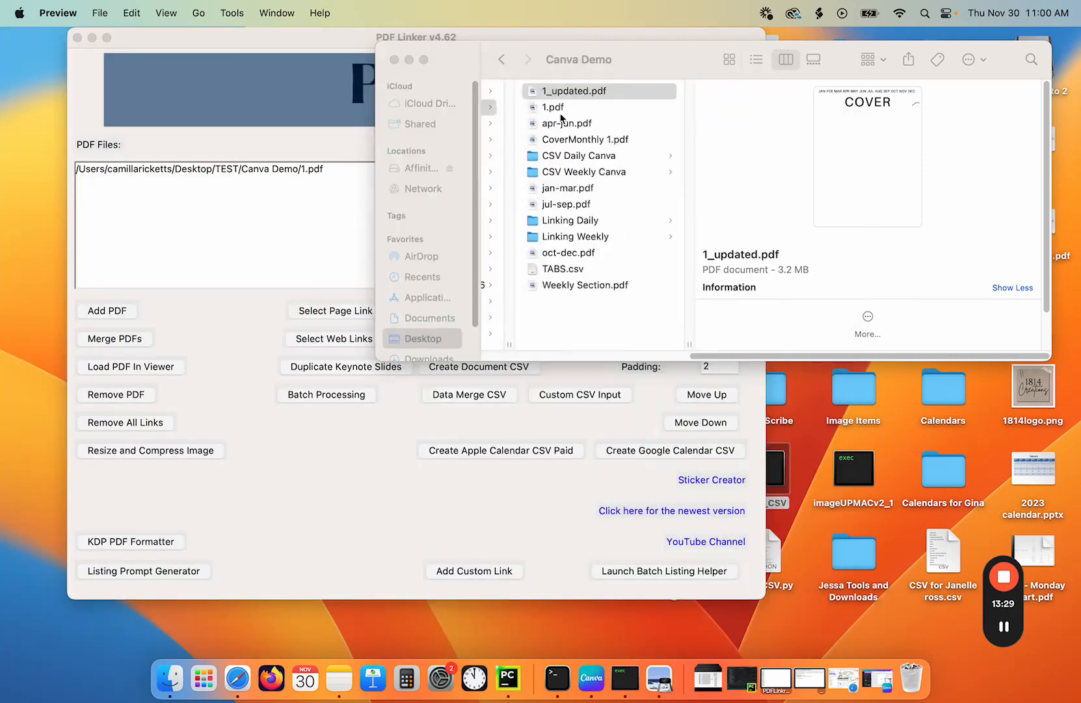
# - Rename 1_updated.pdf as 2
pyautogui.click(568, 92)
pyautogui.click(567, 91)
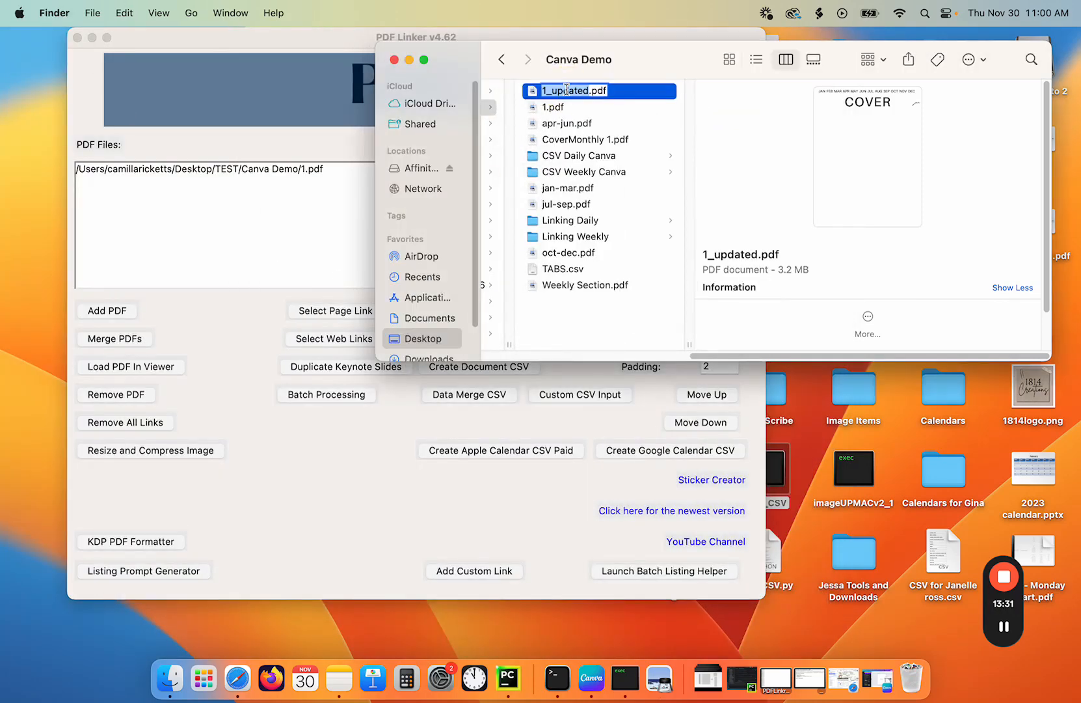
pyautogui.write('2')
pyautogui.press('Return')
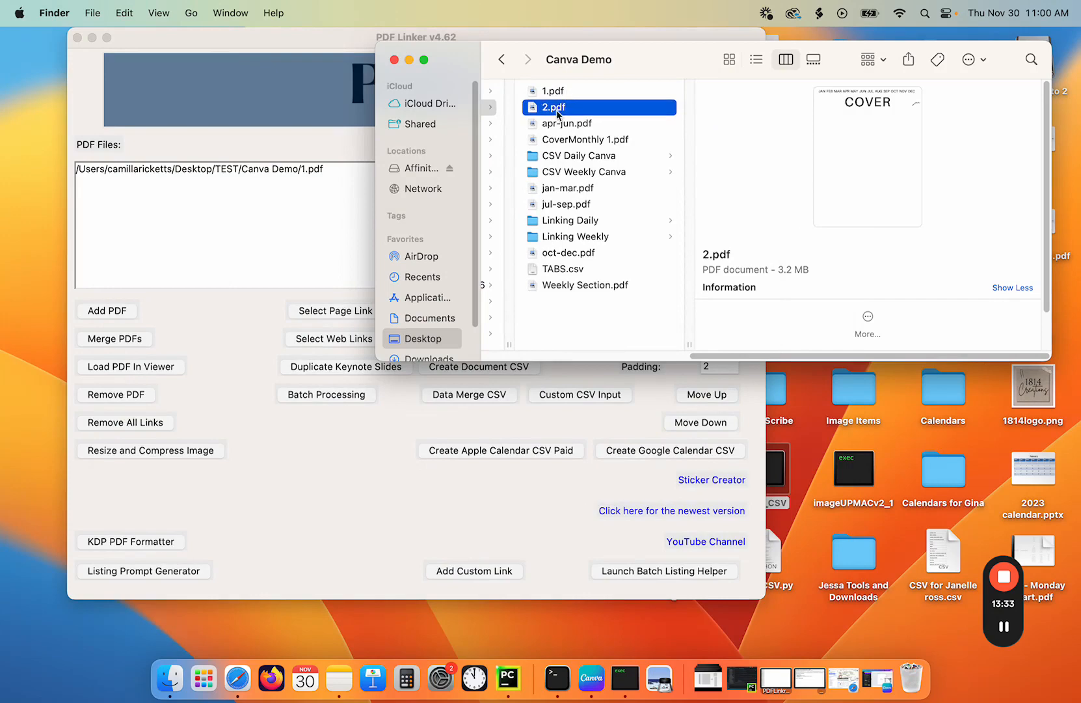
# - Open the Batch Processing window in PDF Linker
pyautogui.click(325, 116)
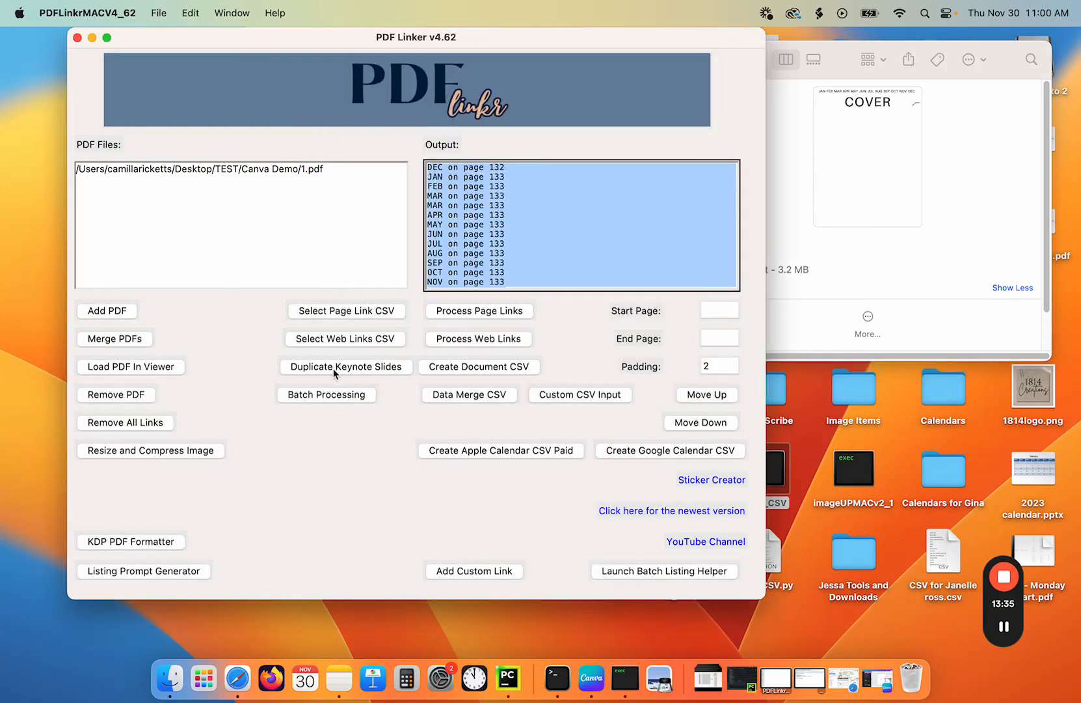
pyautogui.click(330, 394)
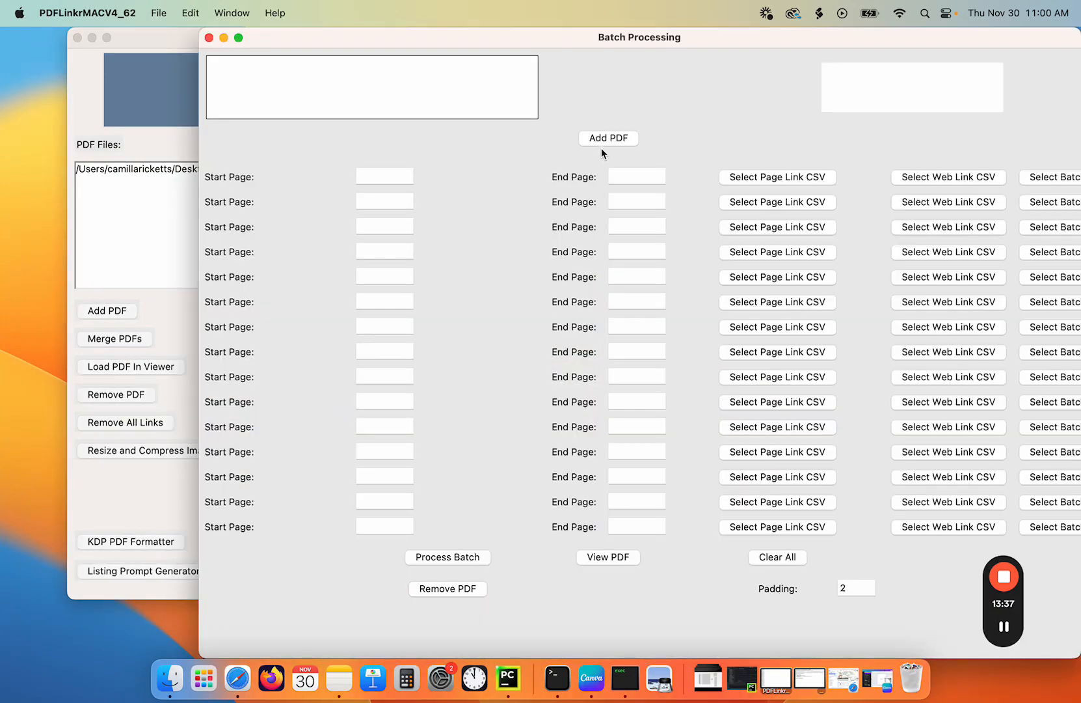
# - Add 2.pdf from the Canva Demo folder to the batch processing list and select it
pyautogui.click(607, 140)
pyautogui.doubleClick(175, 147)
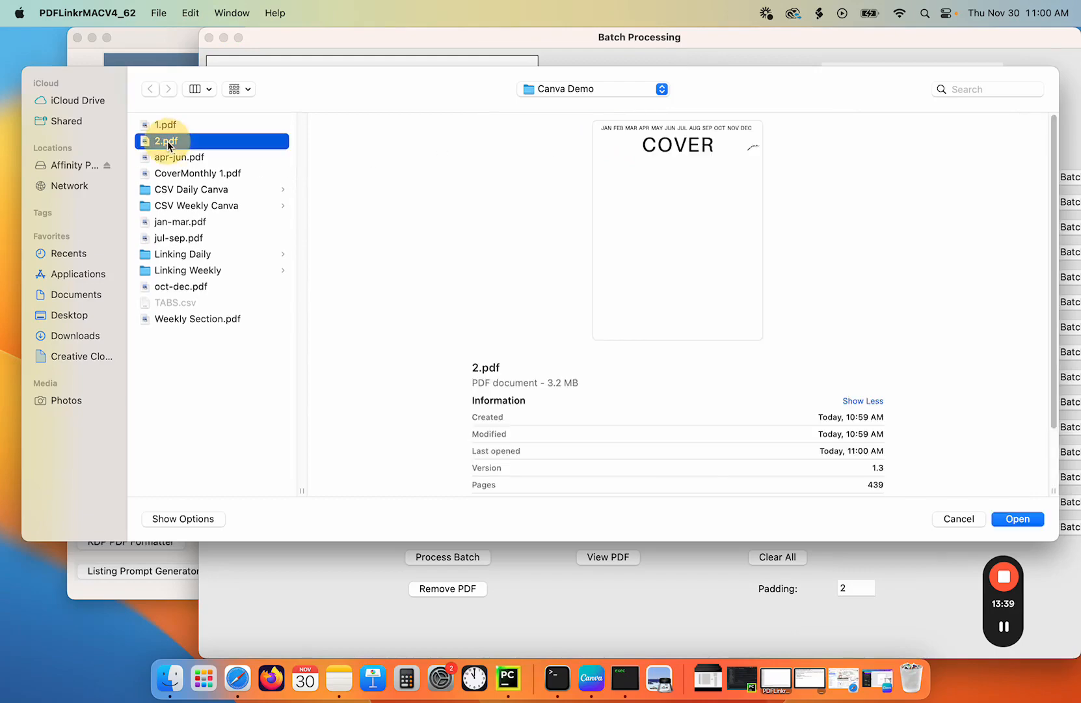
pyautogui.click(330, 60)
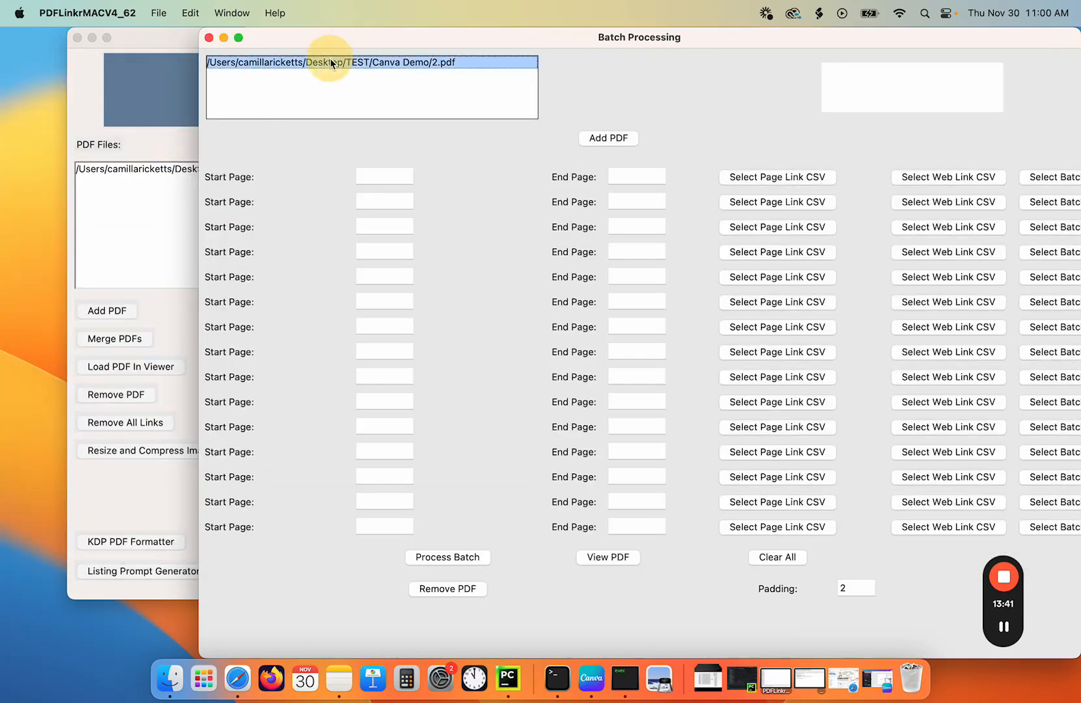
# - Enter matching start and end pages 2, 3, 4, 5, 6 and 7 in the first six batch rows
pyautogui.click(384, 176)
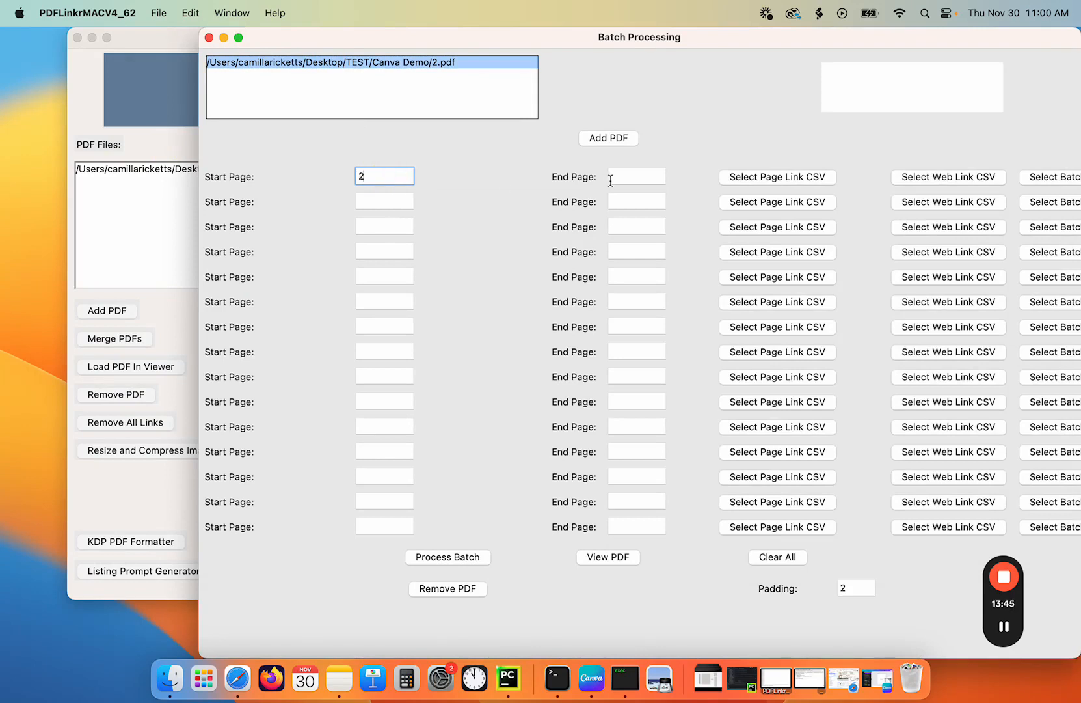
pyautogui.click(621, 176)
pyautogui.write('2')
pyautogui.click(378, 202)
pyautogui.write('3')
pyautogui.click(637, 200)
pyautogui.write('3')
pyautogui.click(388, 225)
pyautogui.write('4')
pyautogui.click(623, 225)
pyautogui.write('4')
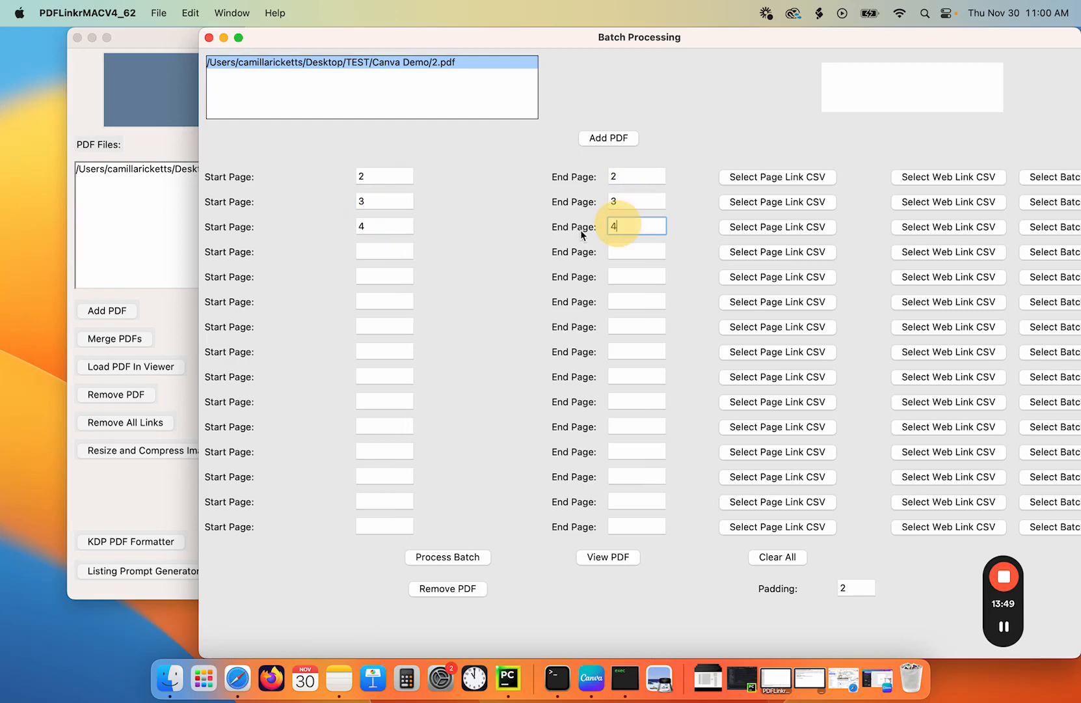
pyautogui.click(397, 254)
pyautogui.write('5')
pyautogui.click(628, 253)
pyautogui.write('5')
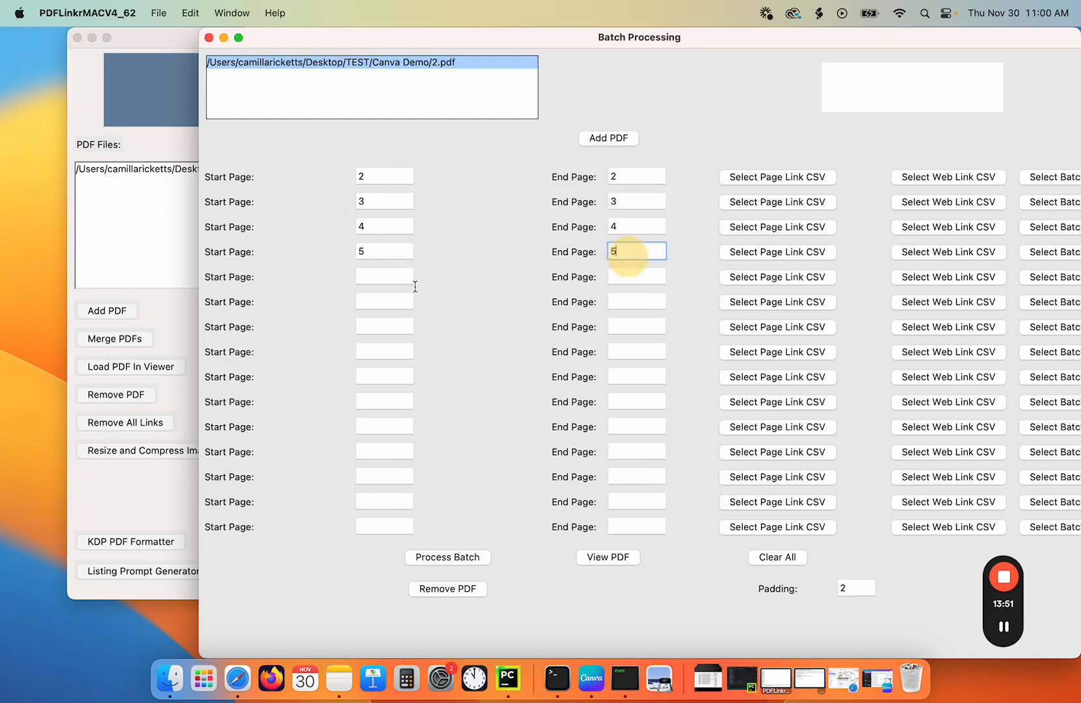
pyautogui.click(380, 278)
pyautogui.click(621, 276)
pyautogui.write('6')
pyautogui.click(386, 302)
pyautogui.write('7')
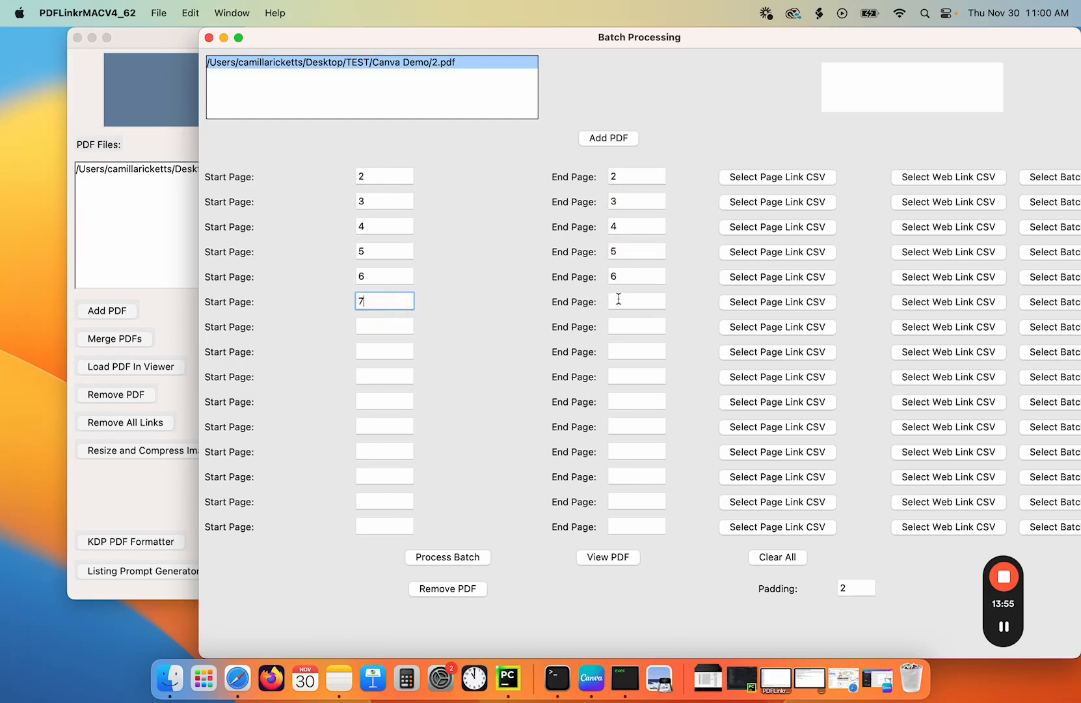
pyautogui.click(618, 298)
pyautogui.write('7')
# - Enter matching start and end pages 8 through 14 in the next seven batch rows
pyautogui.click(394, 322)
pyautogui.write('8')
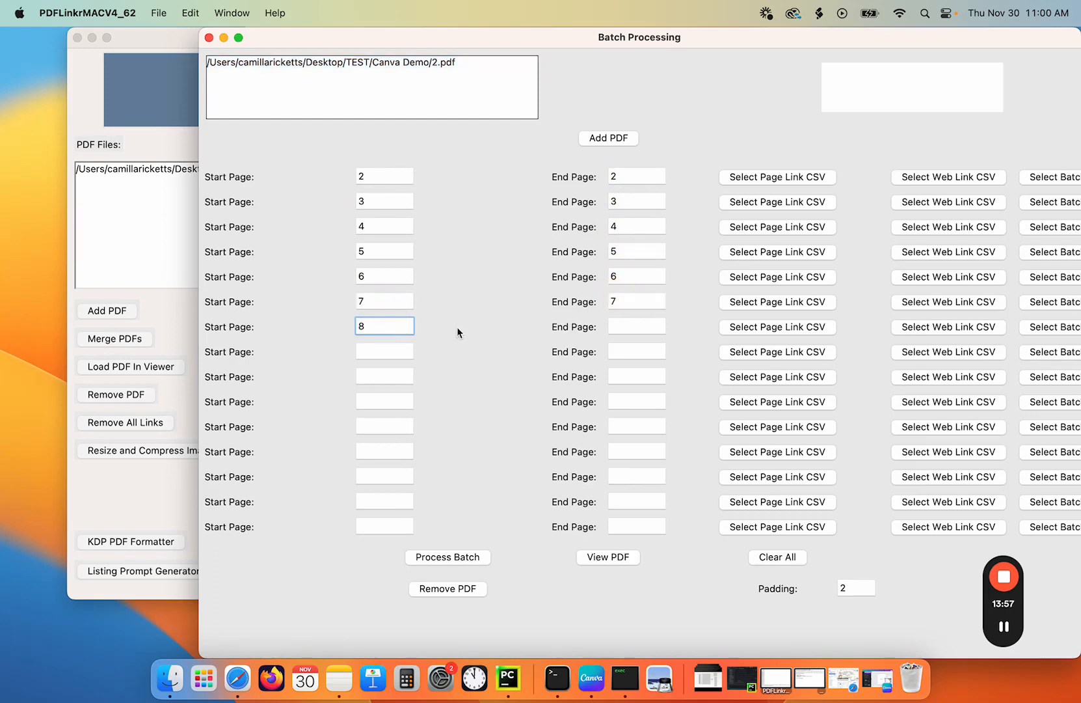
pyautogui.click(622, 327)
pyautogui.write('8')
pyautogui.click(382, 351)
pyautogui.write('9')
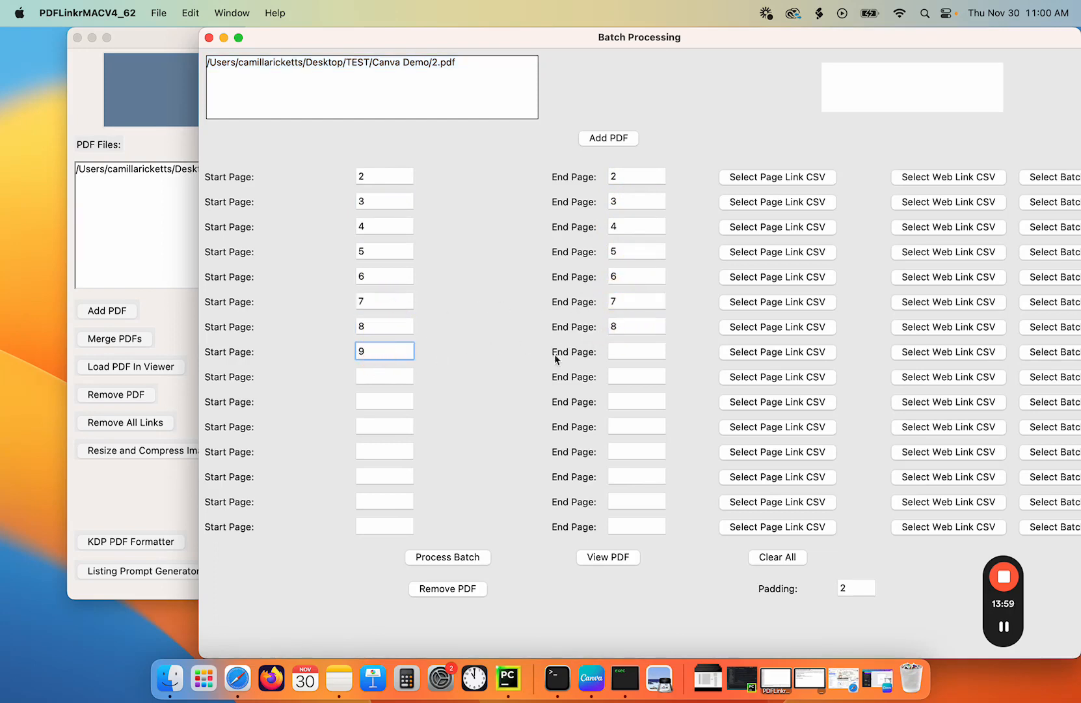
pyautogui.click(620, 356)
pyautogui.write('9')
pyautogui.click(393, 378)
pyautogui.write('10')
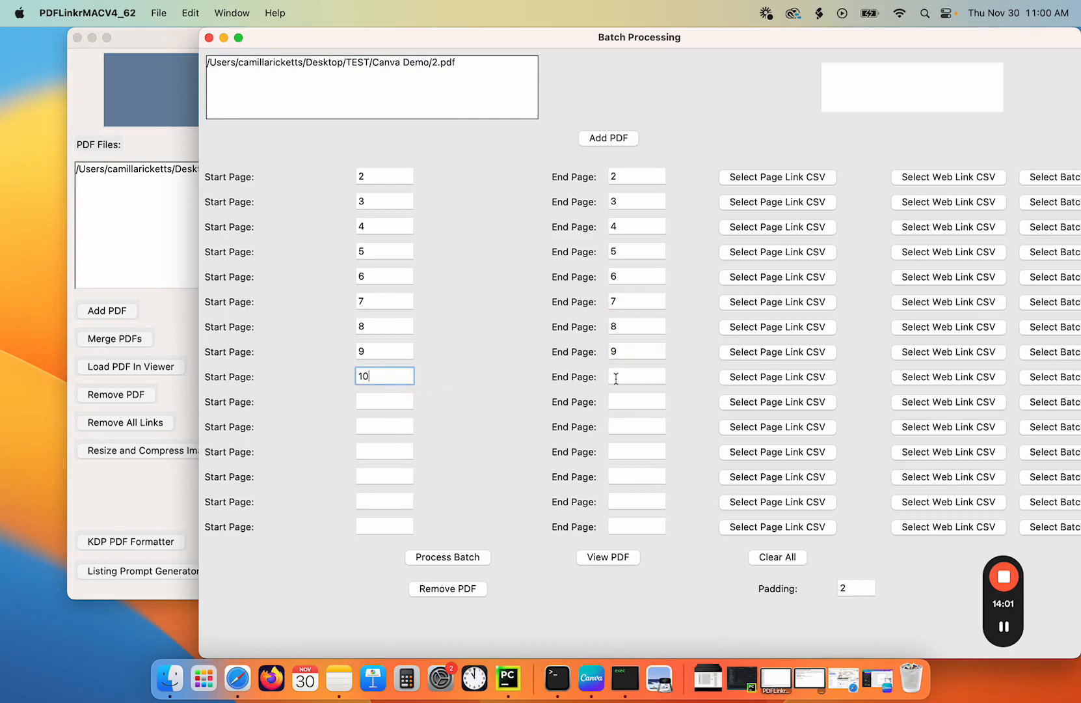
pyautogui.click(621, 376)
pyautogui.write('10')
pyautogui.click(388, 403)
pyautogui.press('Tab')
pyautogui.write('11')
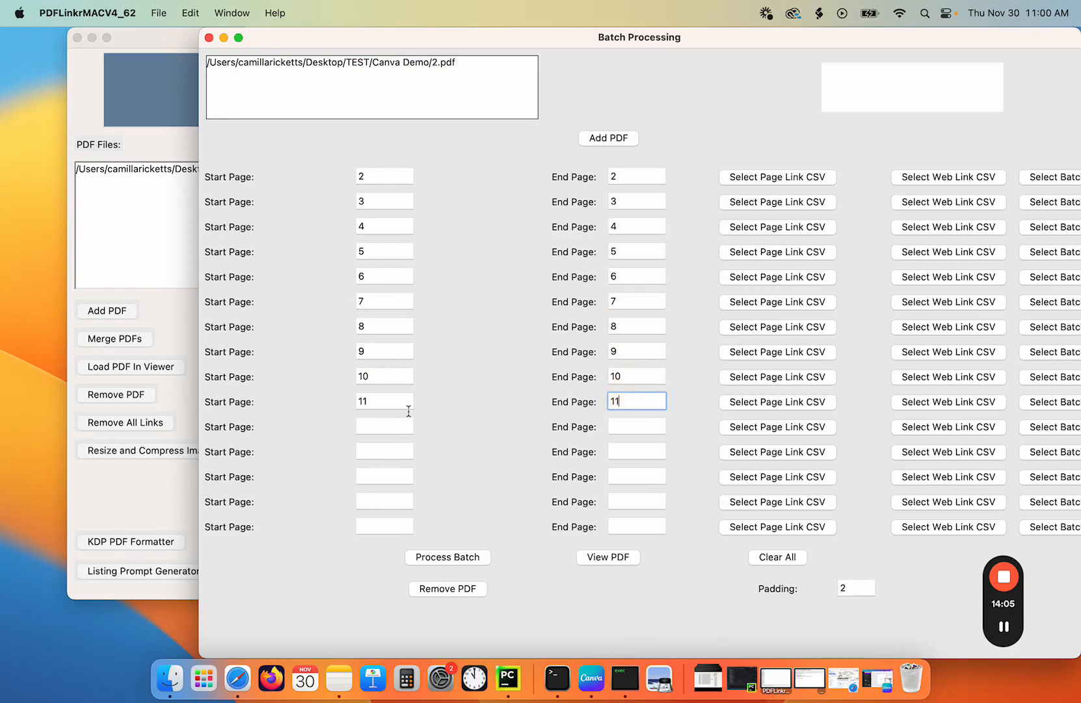
pyautogui.click(371, 420)
pyautogui.write('12')
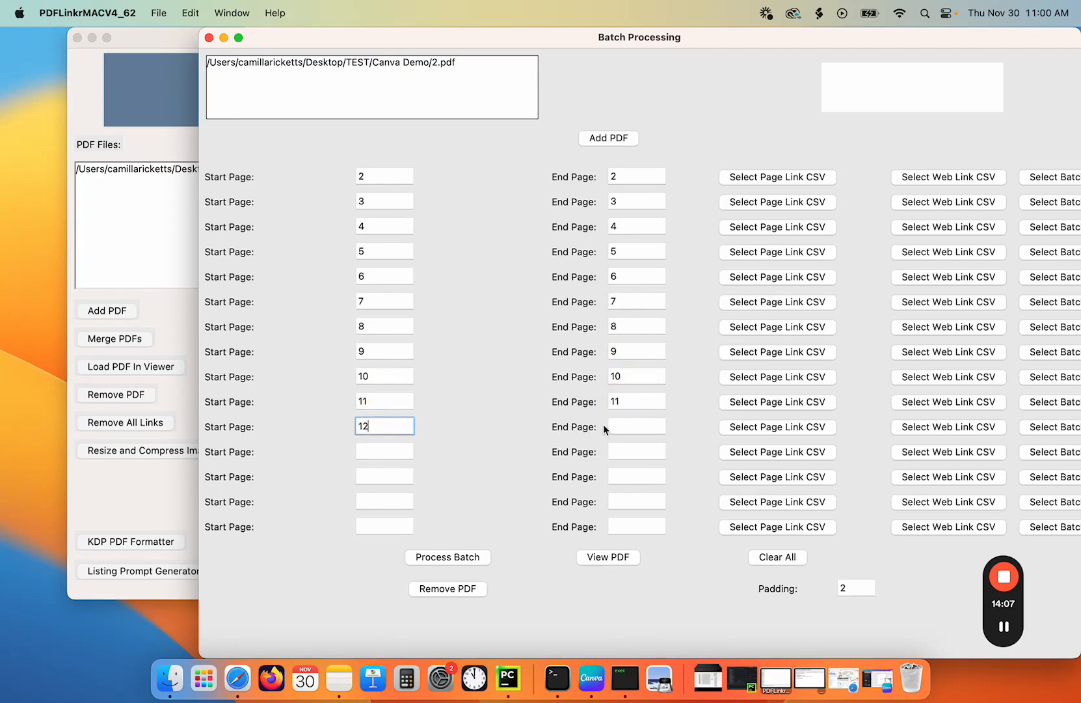
pyautogui.click(614, 426)
pyautogui.write('12')
pyautogui.click(379, 451)
pyautogui.write('13')
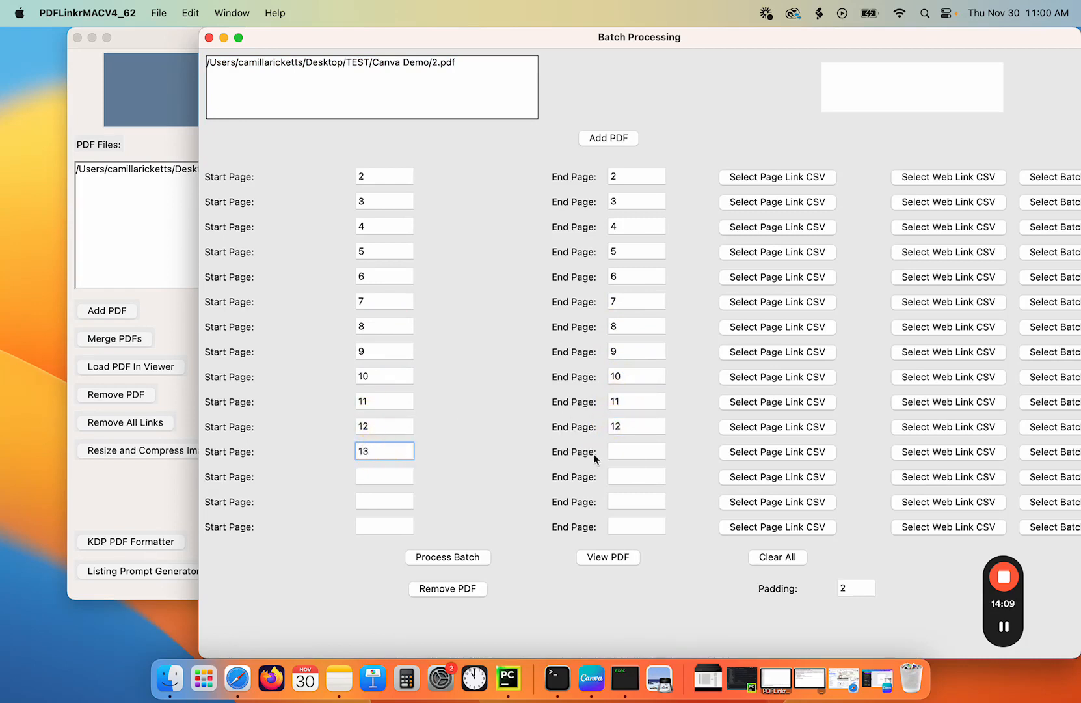
pyautogui.click(622, 450)
pyautogui.write('13')
pyautogui.click(405, 475)
pyautogui.write('14')
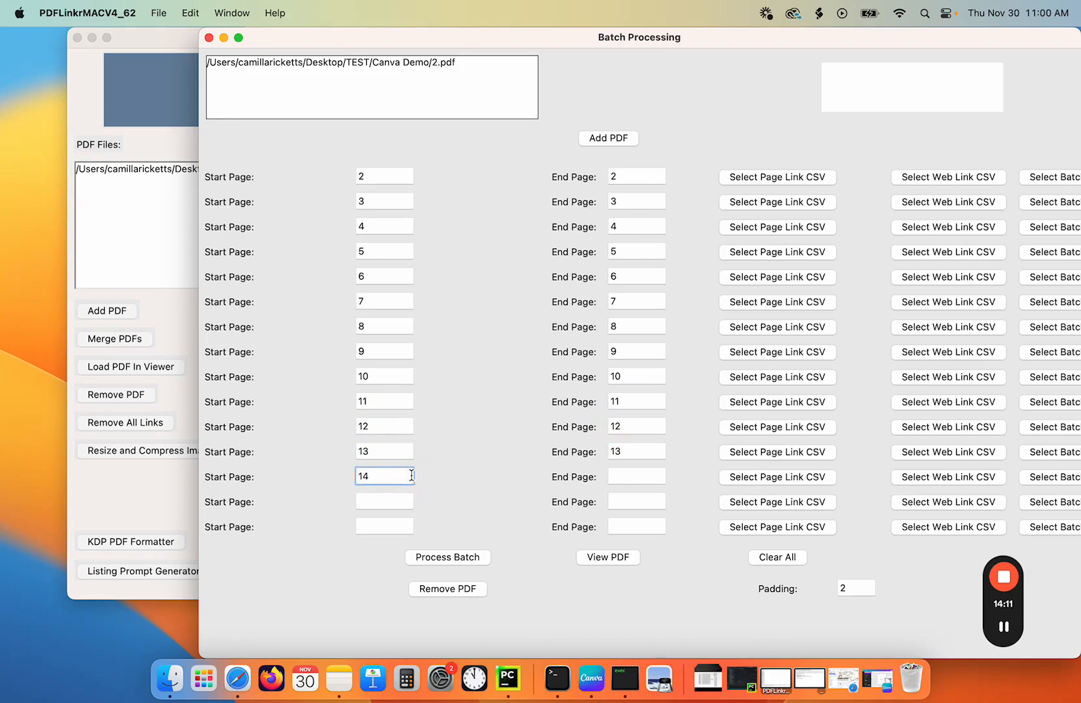
pyautogui.click(651, 476)
pyautogui.write('14')
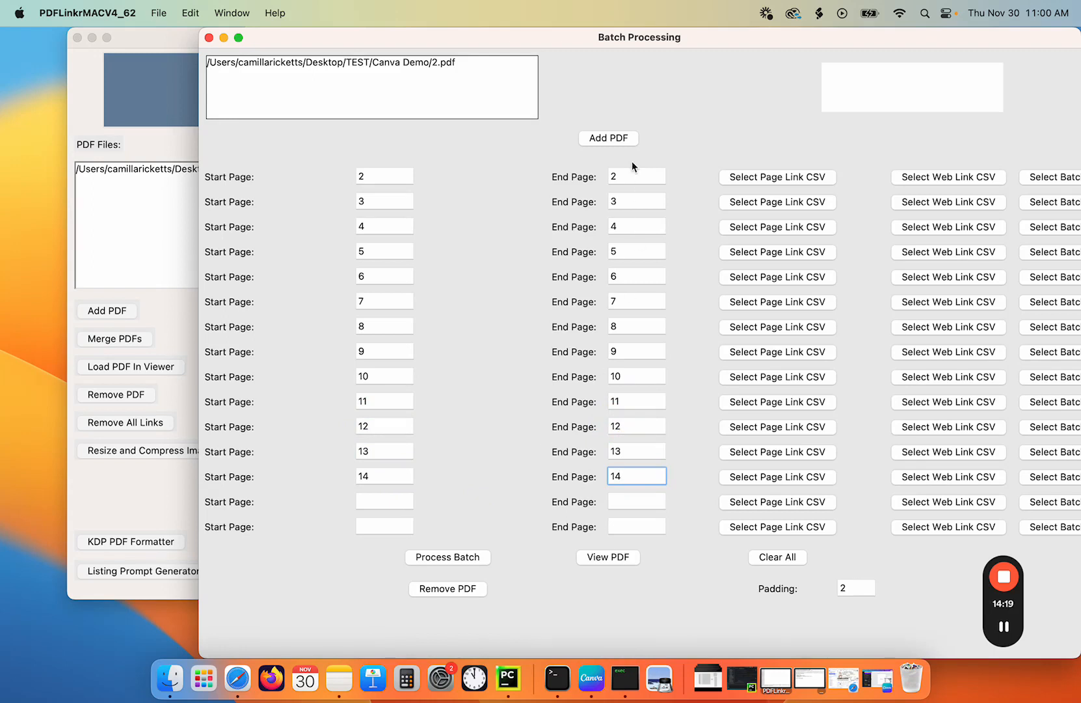
# - Assign WeeklyData_2024-01.csv, 2024-02.csv and 2024-03.csv from the Linking Weekly folder as page link CSVs for the first three rows
pyautogui.click(781, 176)
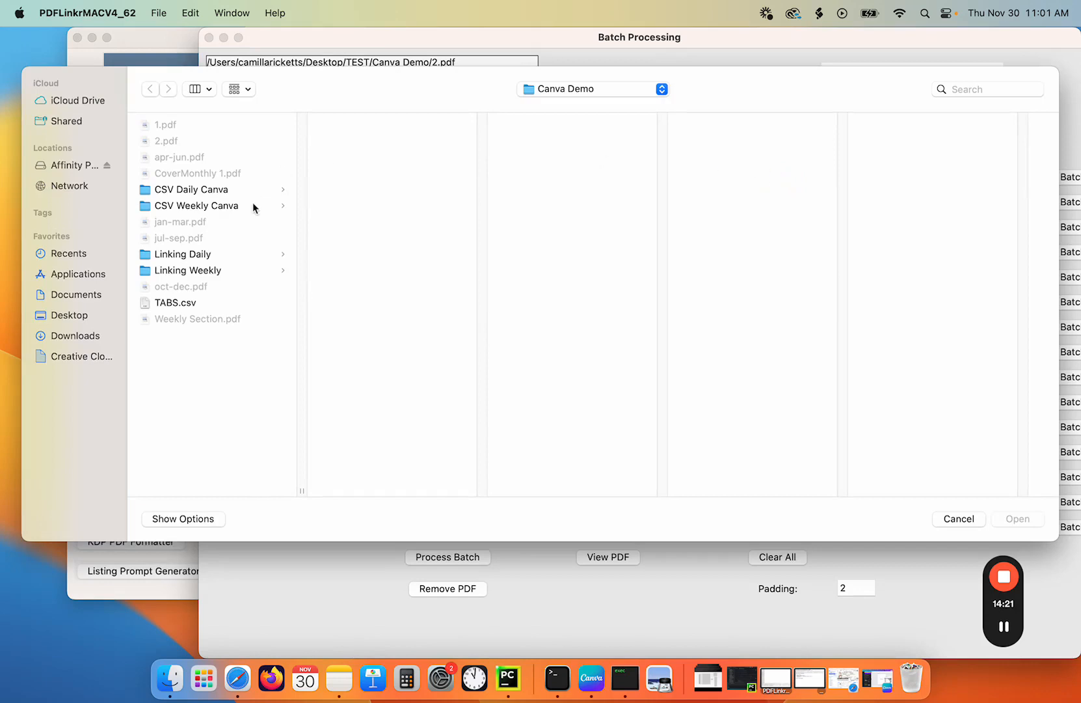
pyautogui.click(210, 270)
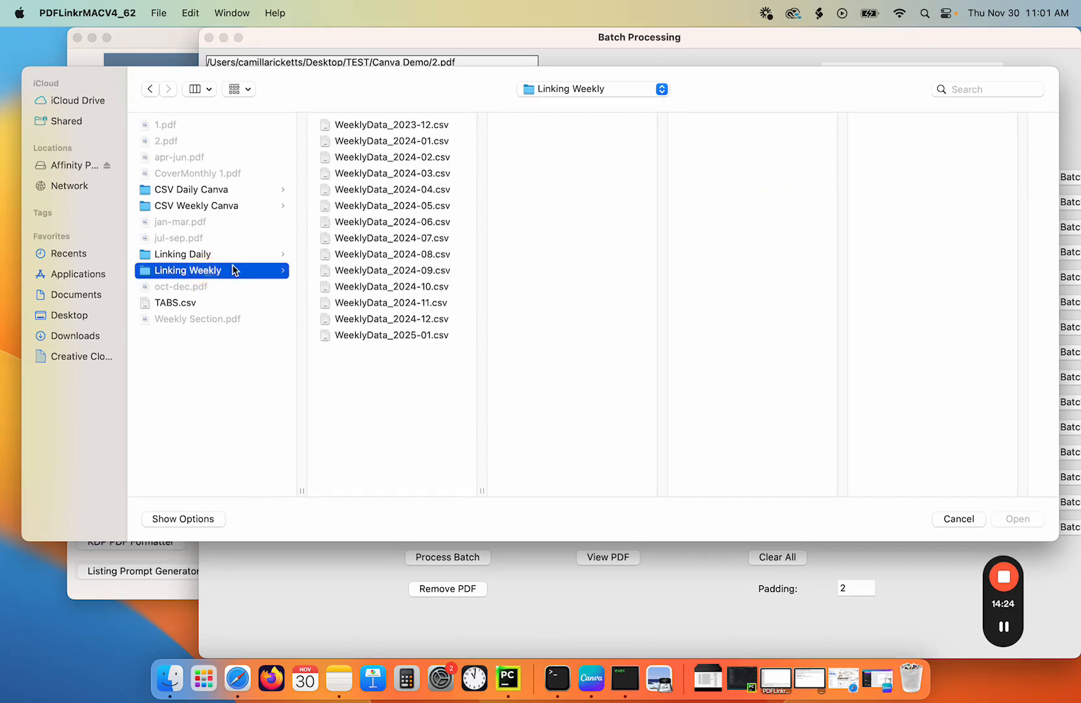
pyautogui.click(388, 140)
pyautogui.doubleClick(406, 141)
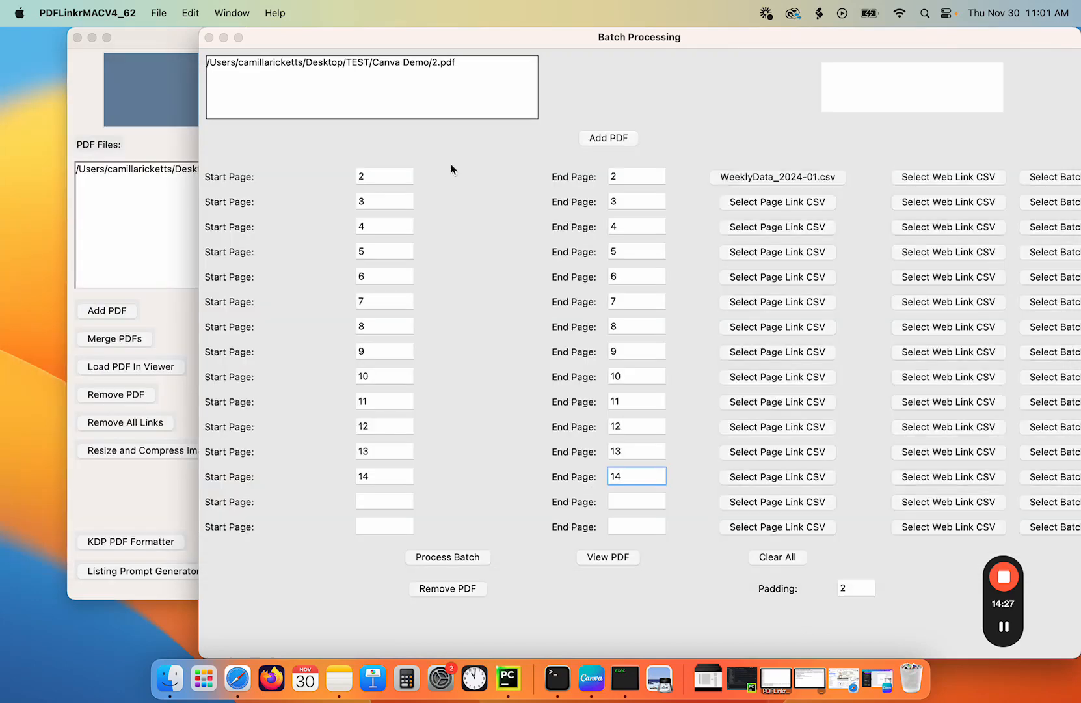
pyautogui.click(765, 204)
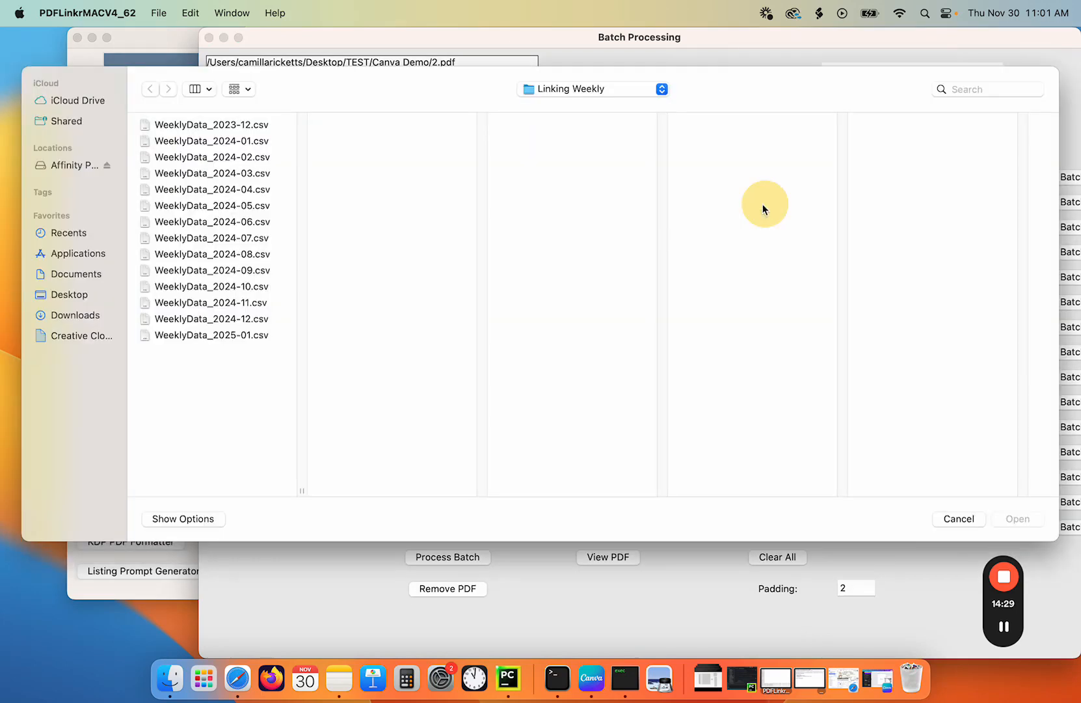
pyautogui.click(246, 157)
pyautogui.doubleClick(246, 157)
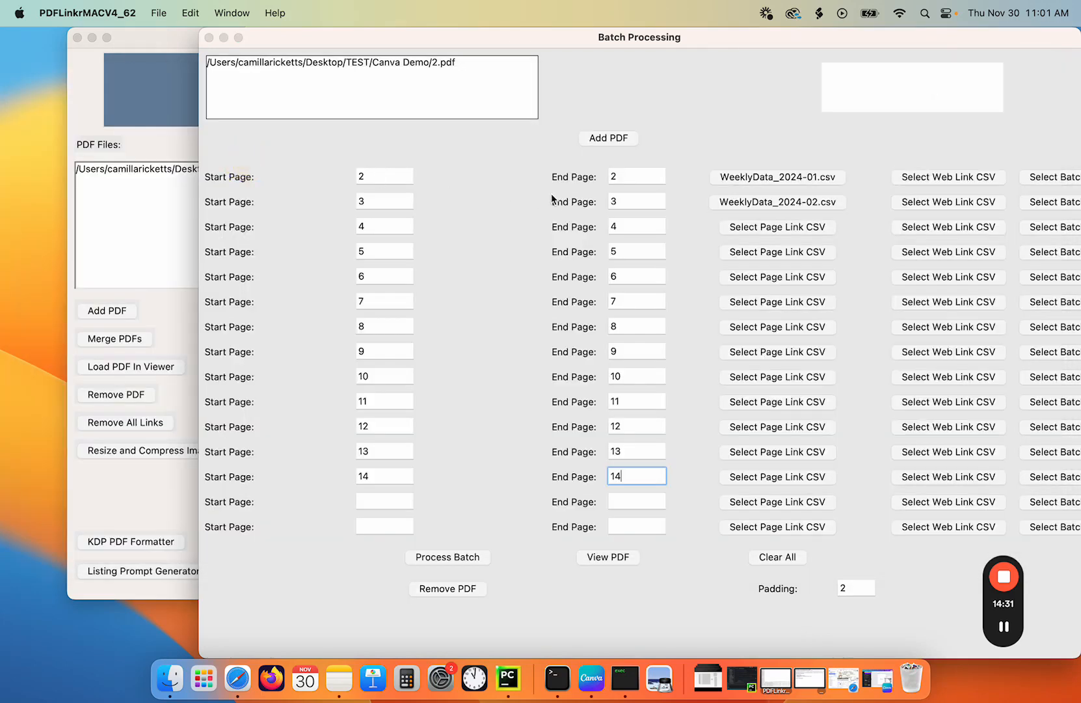
pyautogui.click(768, 224)
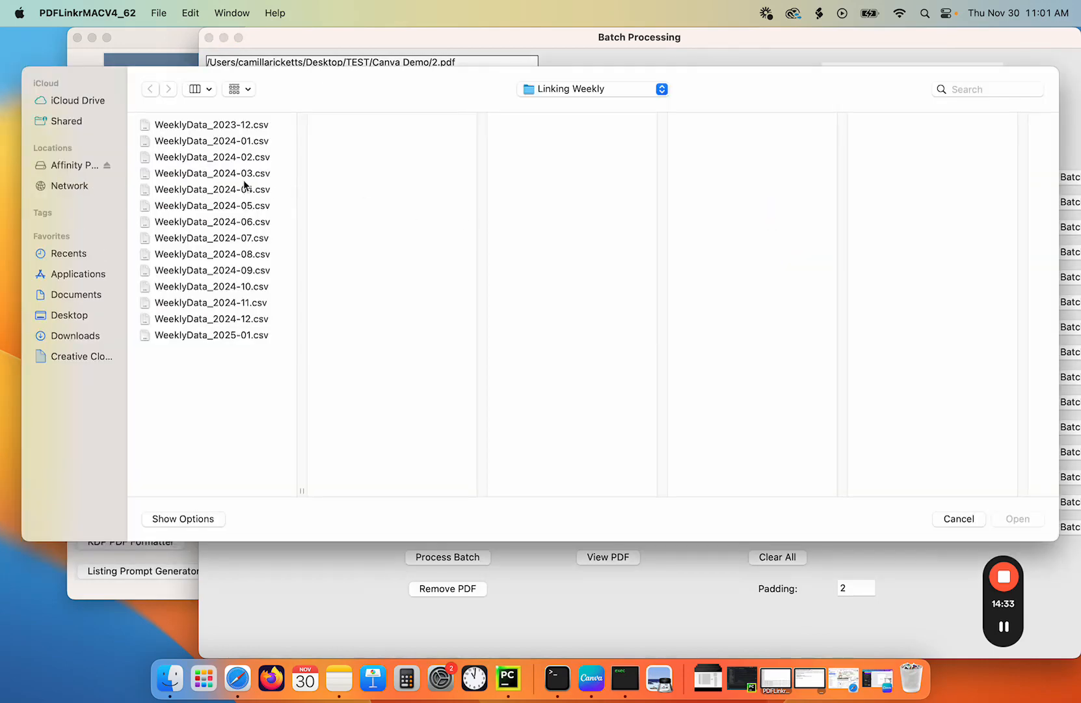
pyautogui.click(240, 174)
pyautogui.doubleClick(240, 174)
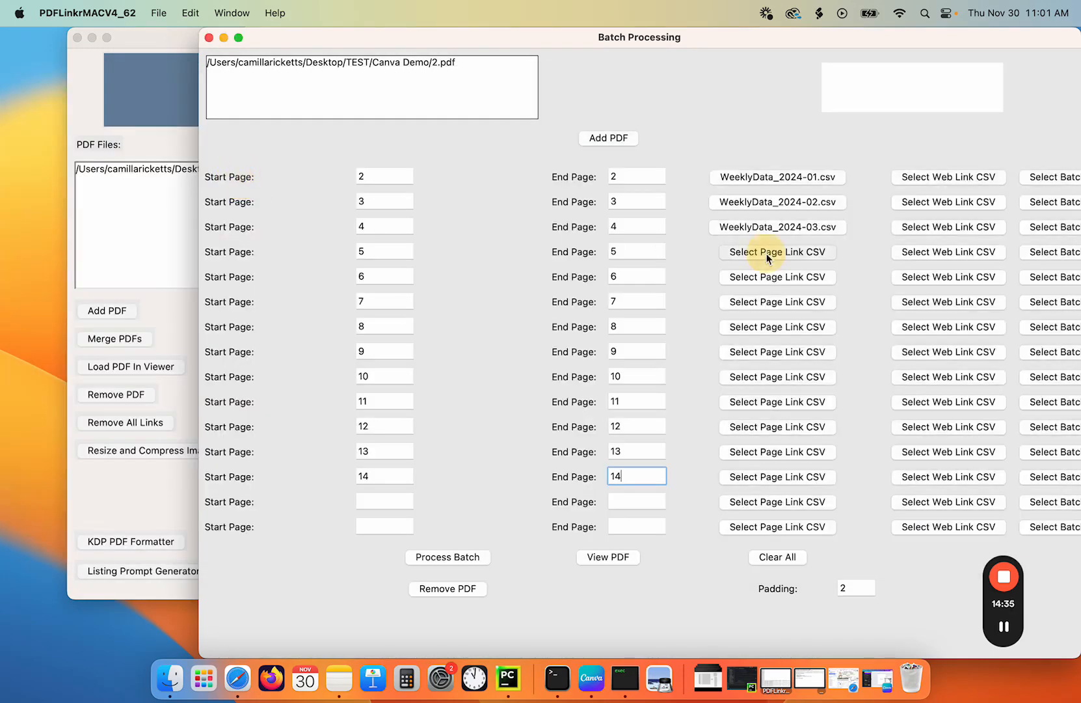
# - Assign WeeklyData_2024-04.csv through WeeklyData_2024-08.csv as page link CSVs for rows four to eight
pyautogui.click(767, 252)
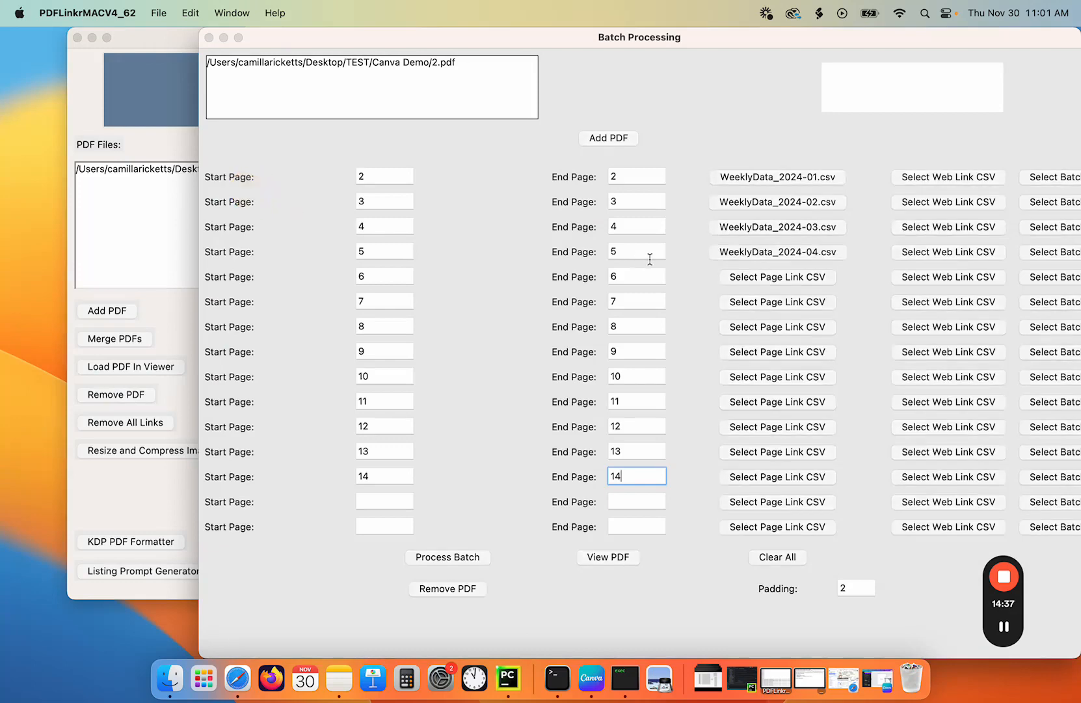
pyautogui.click(777, 277)
pyautogui.doubleClick(260, 208)
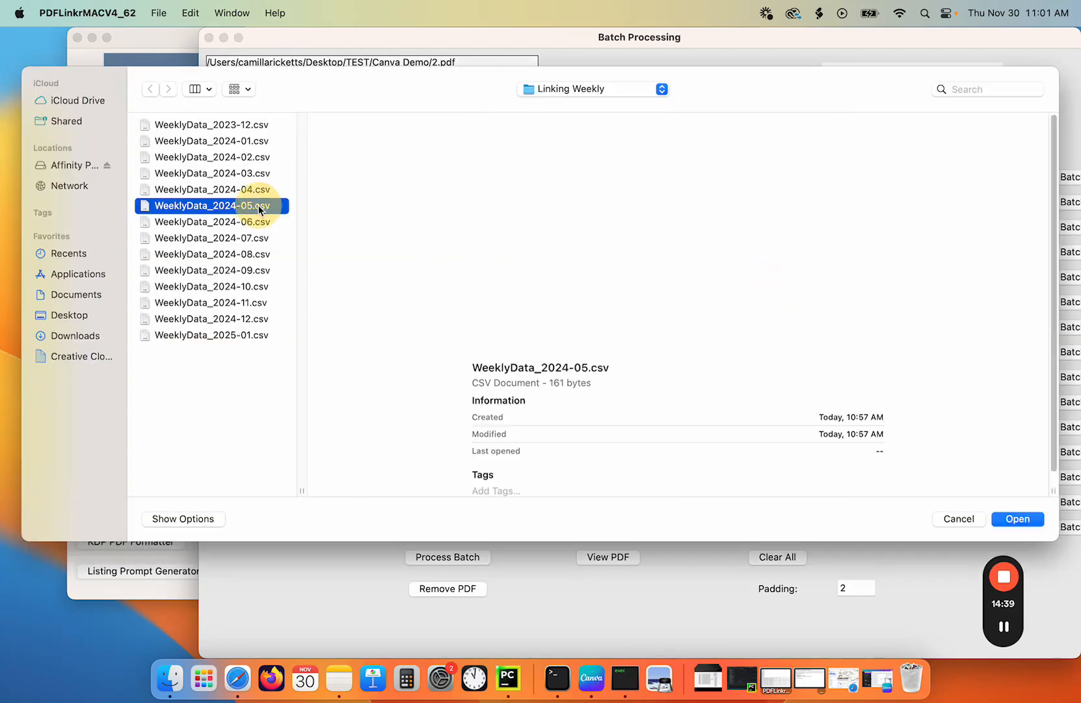
pyautogui.click(766, 304)
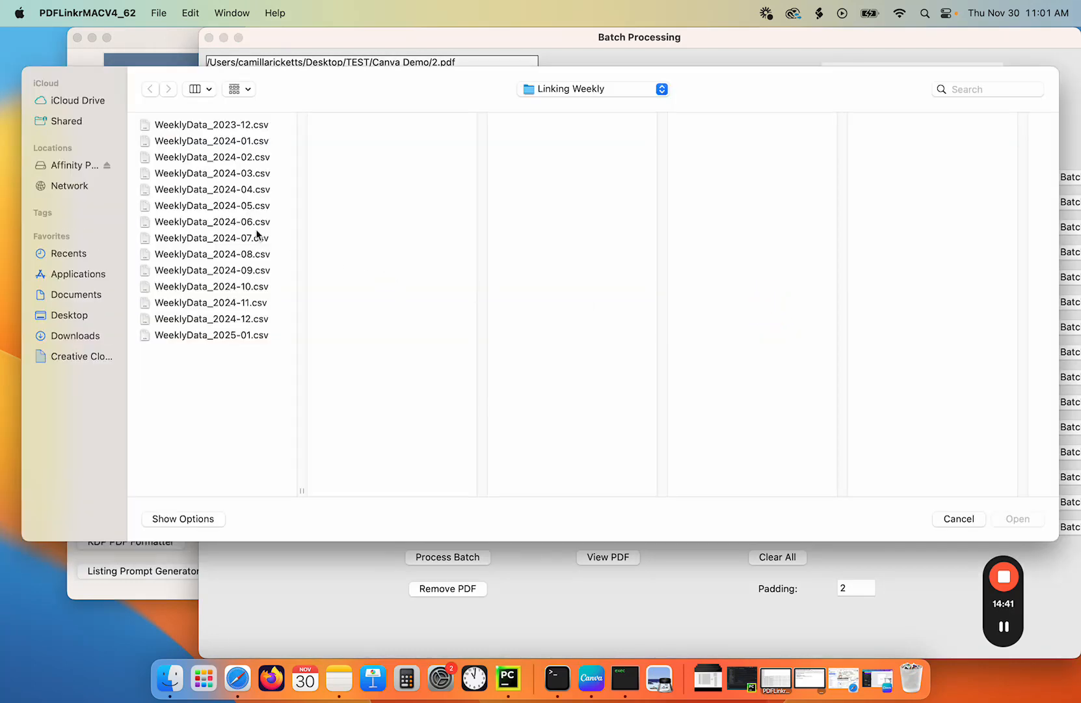
pyautogui.doubleClick(259, 222)
pyautogui.click(765, 327)
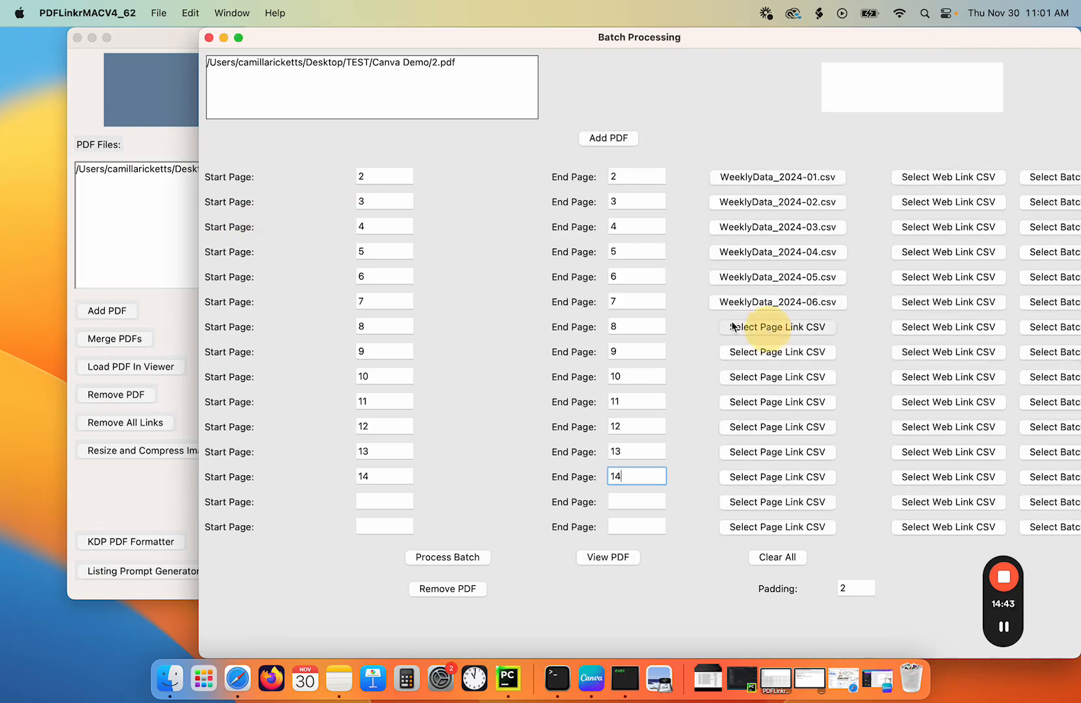
pyautogui.doubleClick(238, 239)
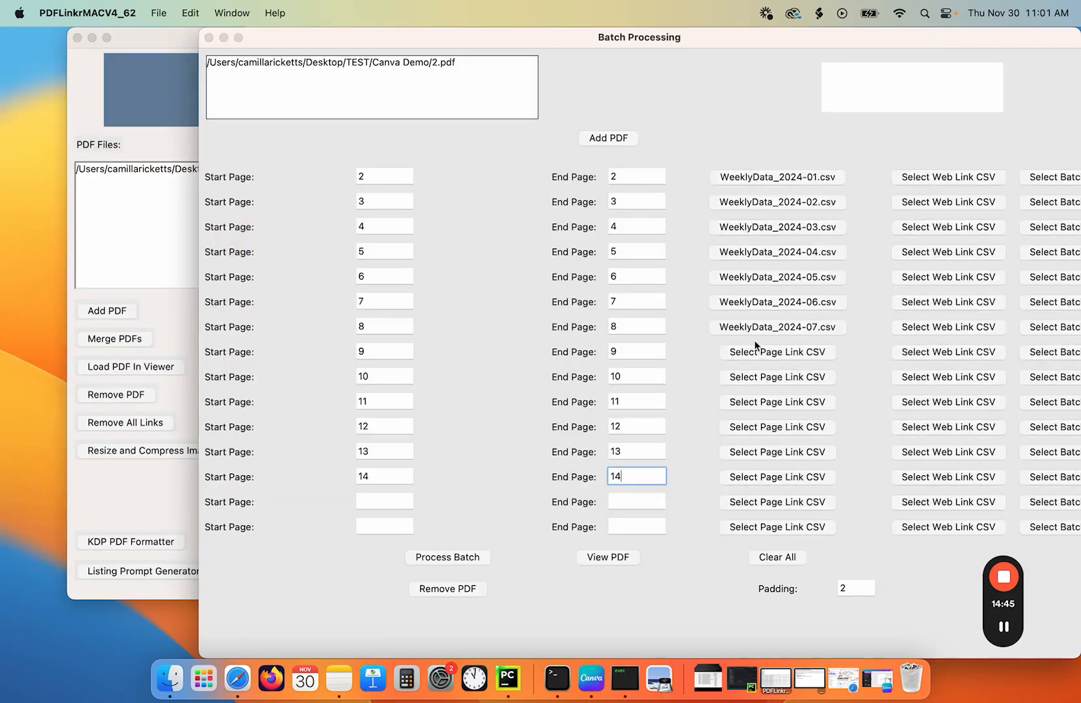
pyautogui.click(754, 351)
pyautogui.doubleClick(254, 255)
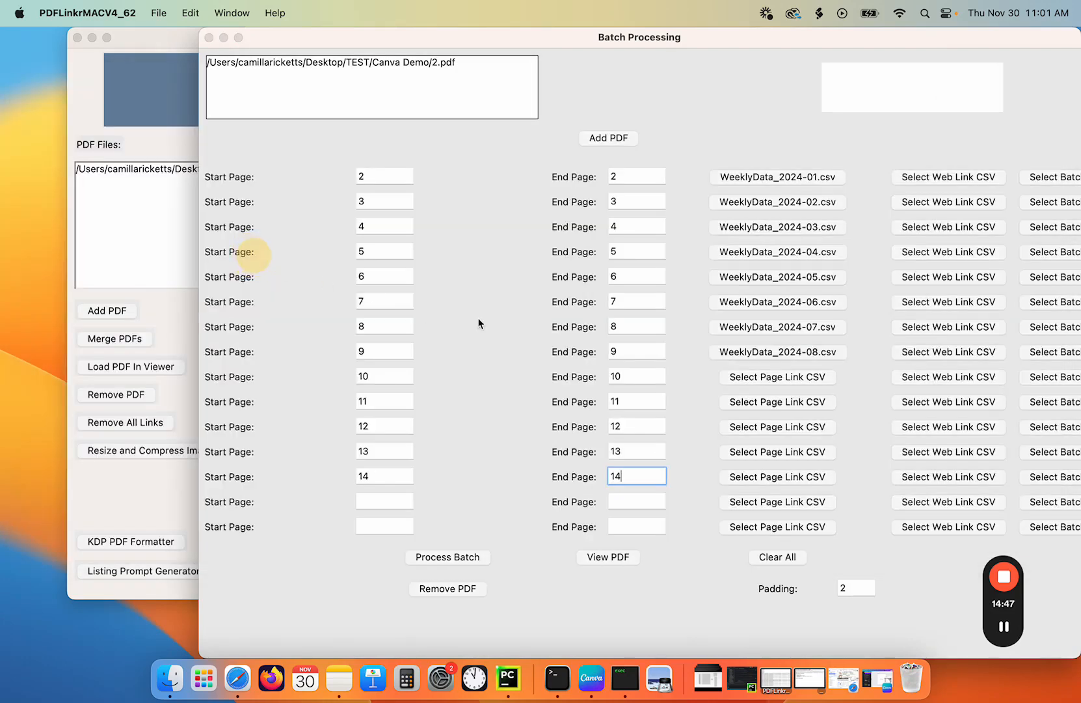
# - Assign WeeklyData_2024-09.csv through WeeklyData_2024-12.csv as page link CSVs for rows nine to twelve
pyautogui.click(755, 376)
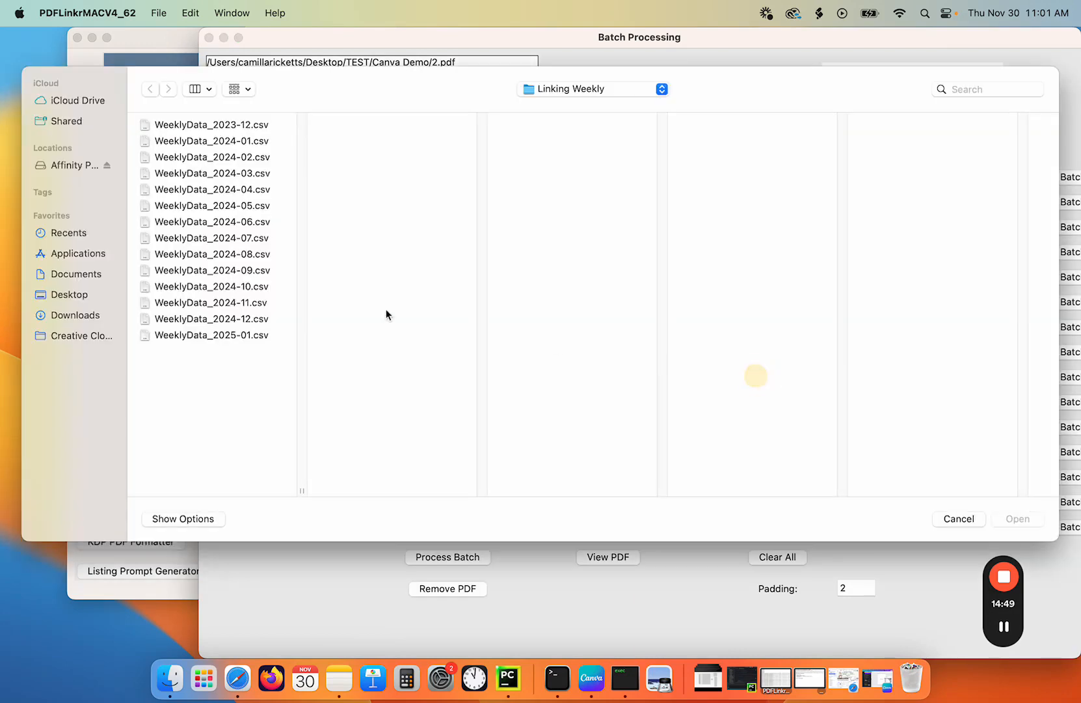
pyautogui.doubleClick(245, 271)
pyautogui.click(751, 404)
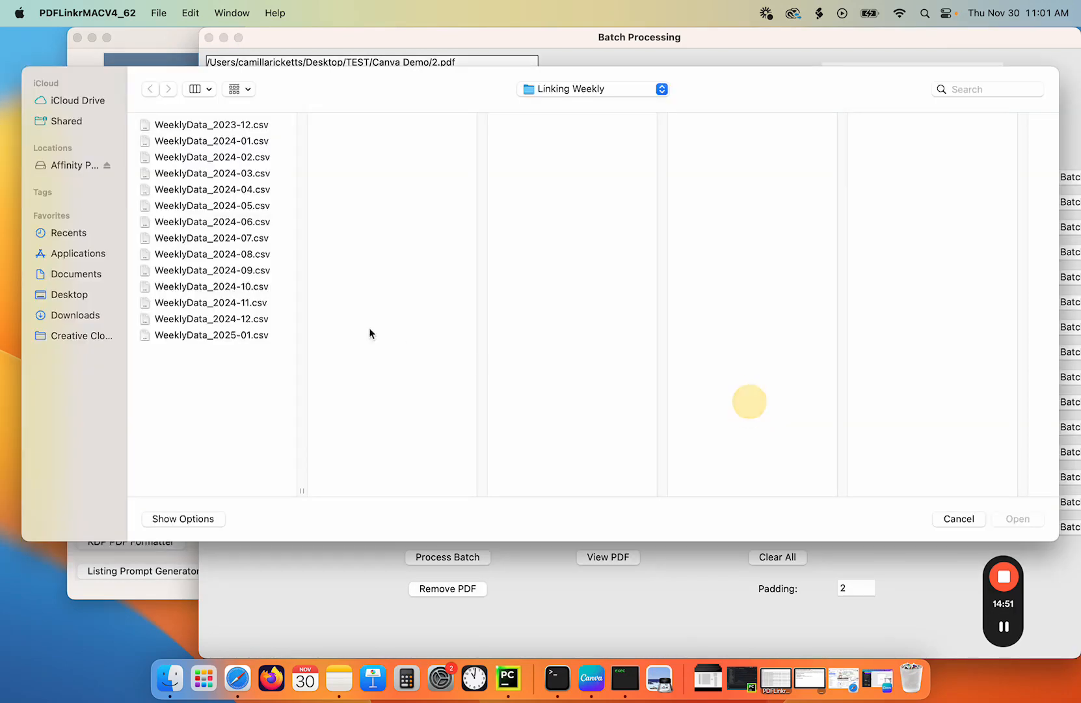
pyautogui.doubleClick(259, 287)
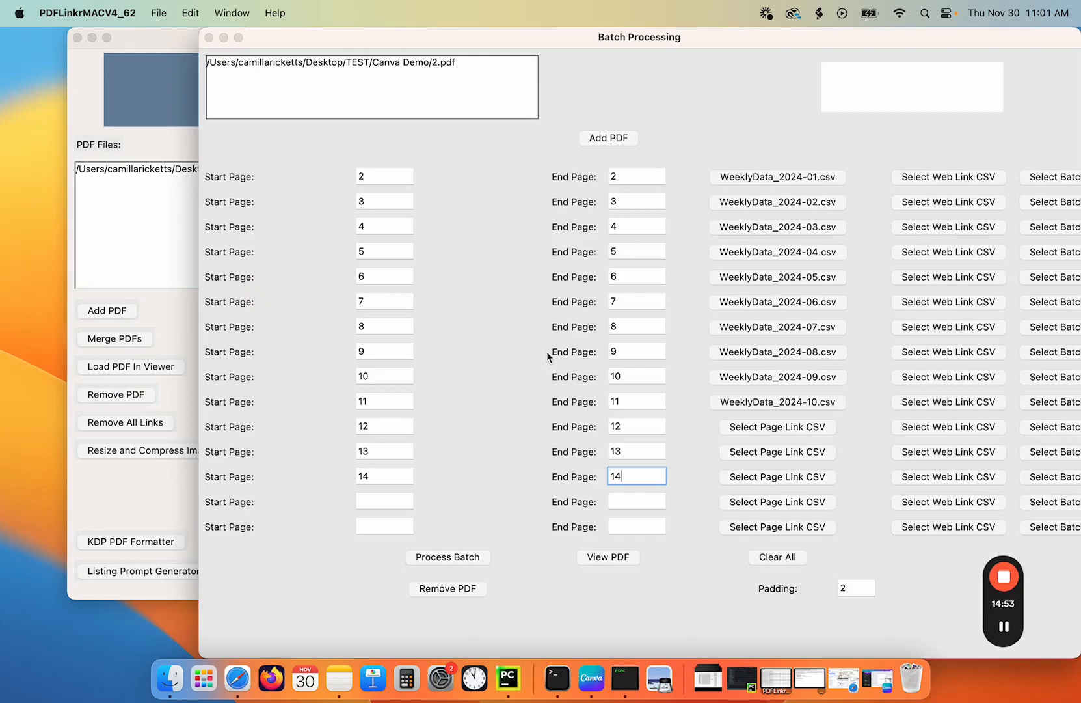
pyautogui.click(767, 428)
pyautogui.doubleClick(245, 311)
pyautogui.click(759, 451)
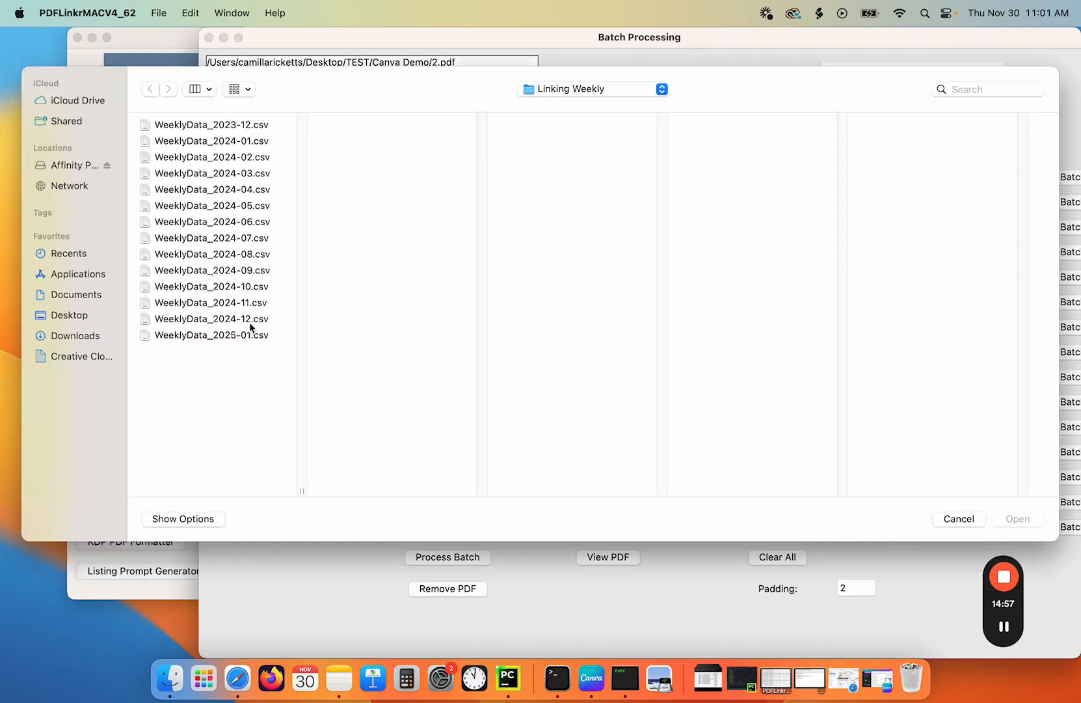
pyautogui.doubleClick(250, 319)
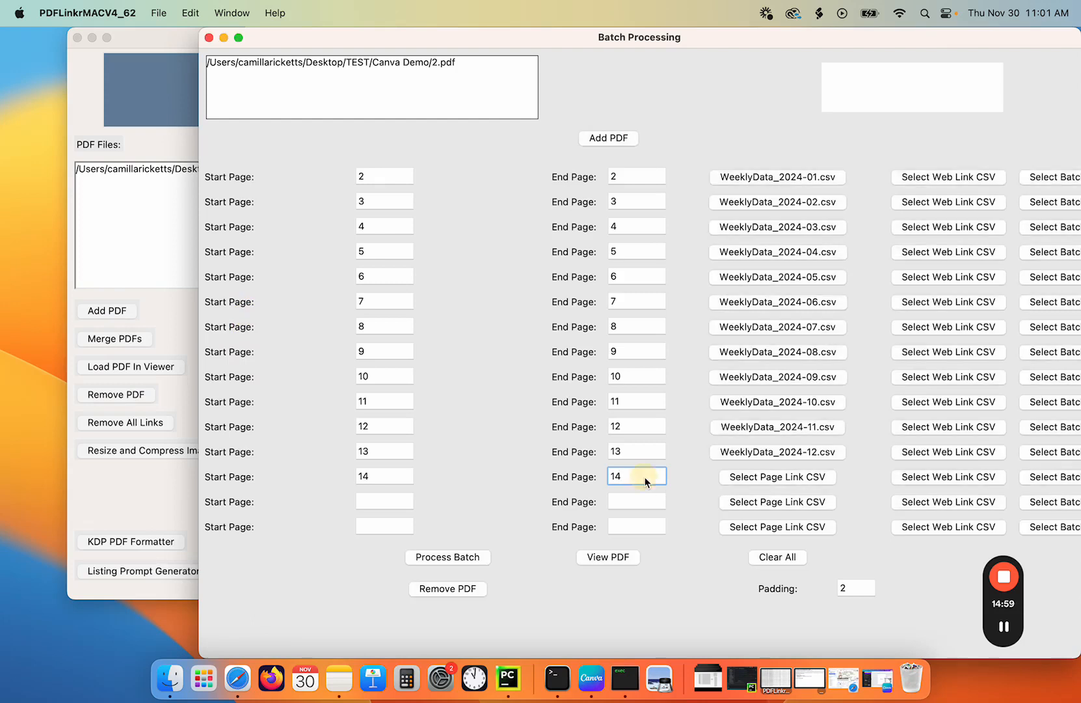
# - Set the last row's start and end pages to 13 and assign WeeklyData_2025-01.csv as its page link CSV
pyautogui.press('BackSpace')
pyautogui.press('BackSpace')
pyautogui.moveTo(392, 476); pyautogui.dragTo(327, 489)
pyautogui.press('BackSpace')
pyautogui.write('13')
pyautogui.click(630, 480)
pyautogui.write('13')
pyautogui.click(773, 478)
pyautogui.doubleClick(238, 335)
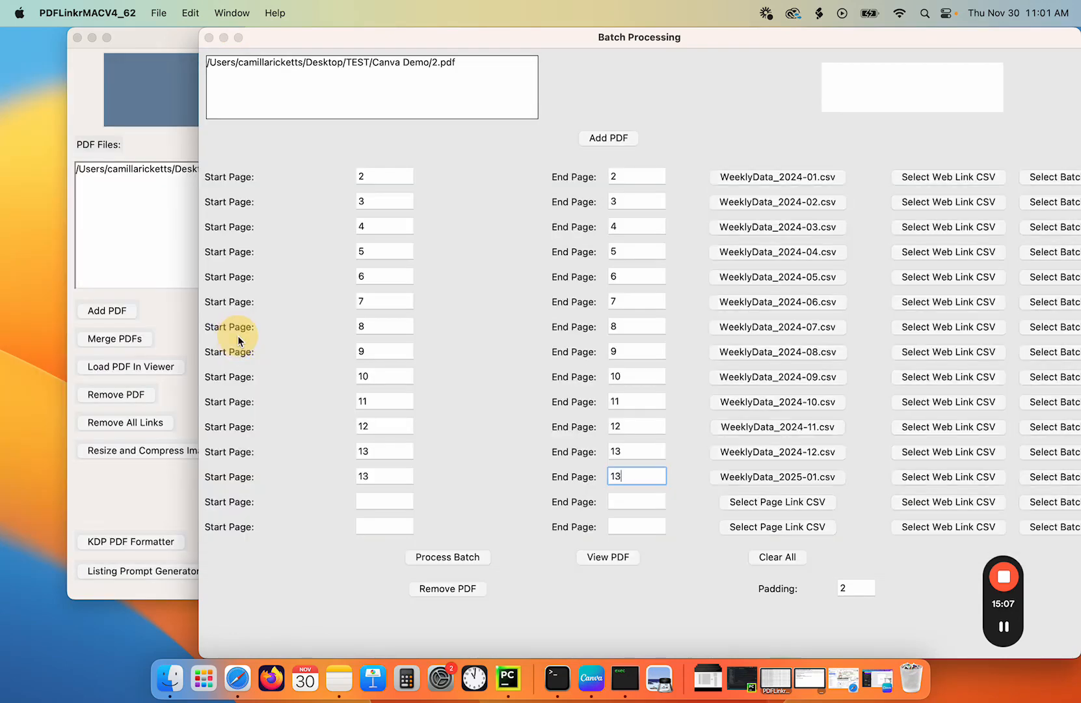
# - Select 2.pdf in the batch list and open it for viewing
pyautogui.click(424, 65)
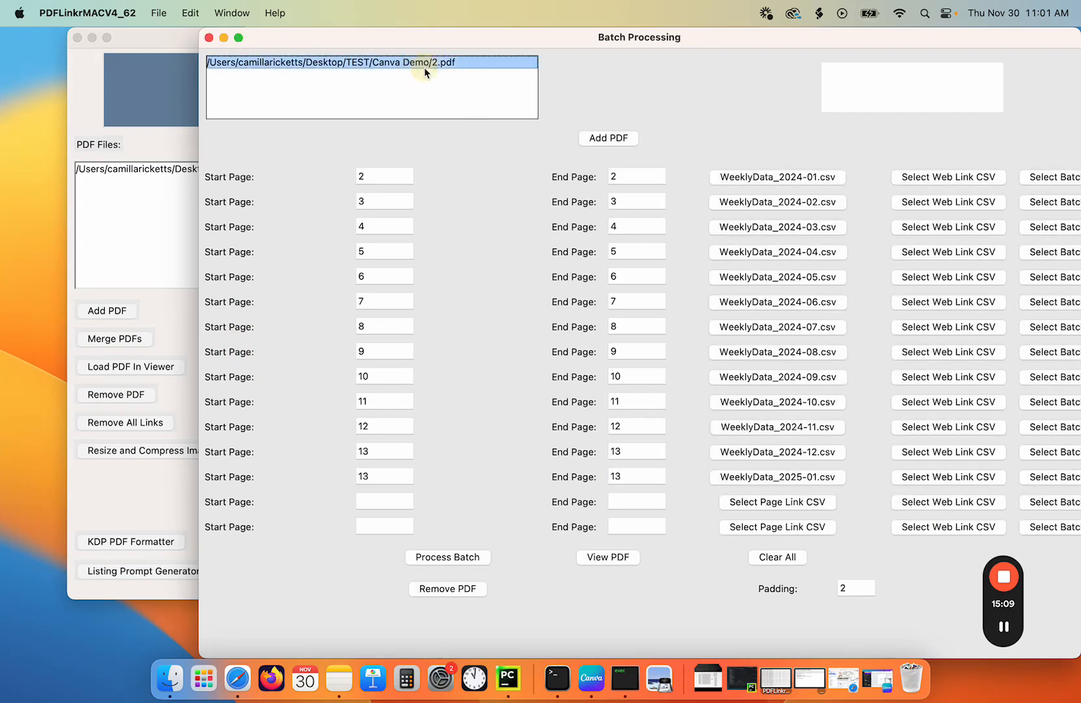
pyautogui.click(588, 558)
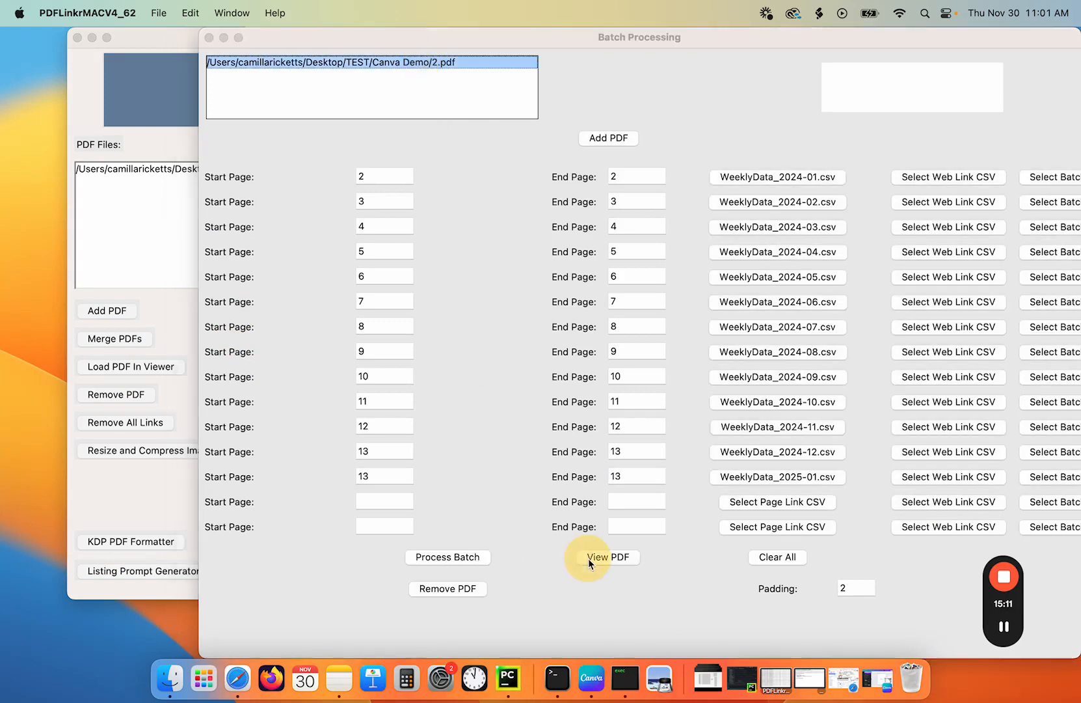
# - Go to page 2 in the PDF viewer, select a rectangle around the Week 1–6 numbers and use it as the link area
pyautogui.click(899, 458)
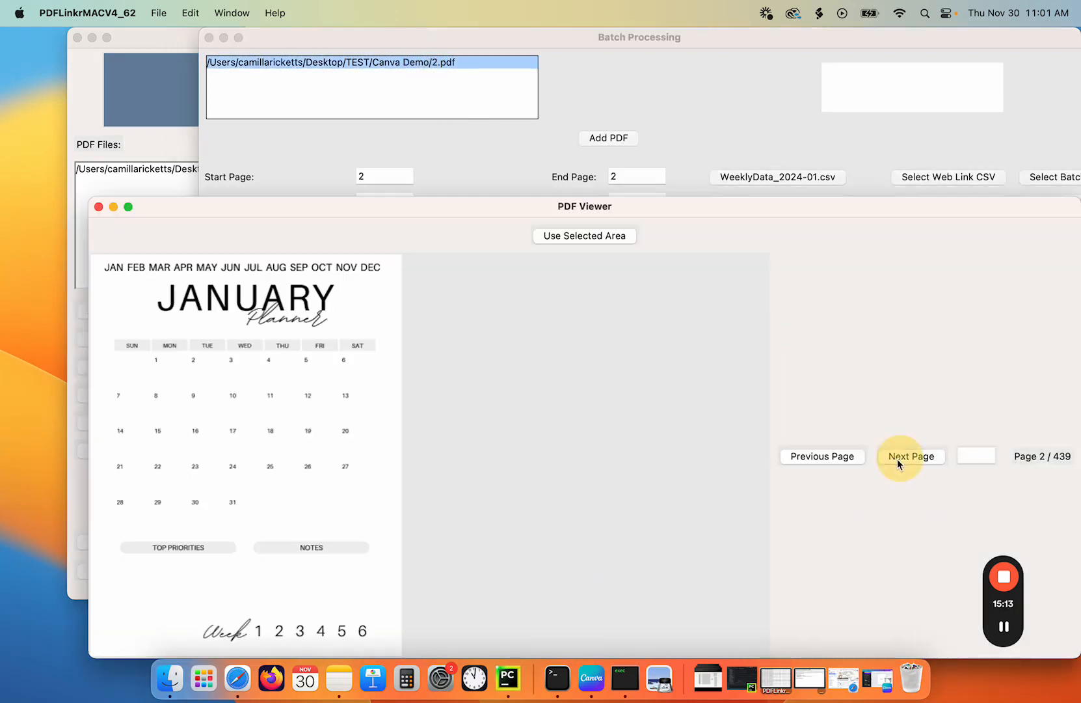
pyautogui.moveTo(430, 206); pyautogui.dragTo(423, 114)
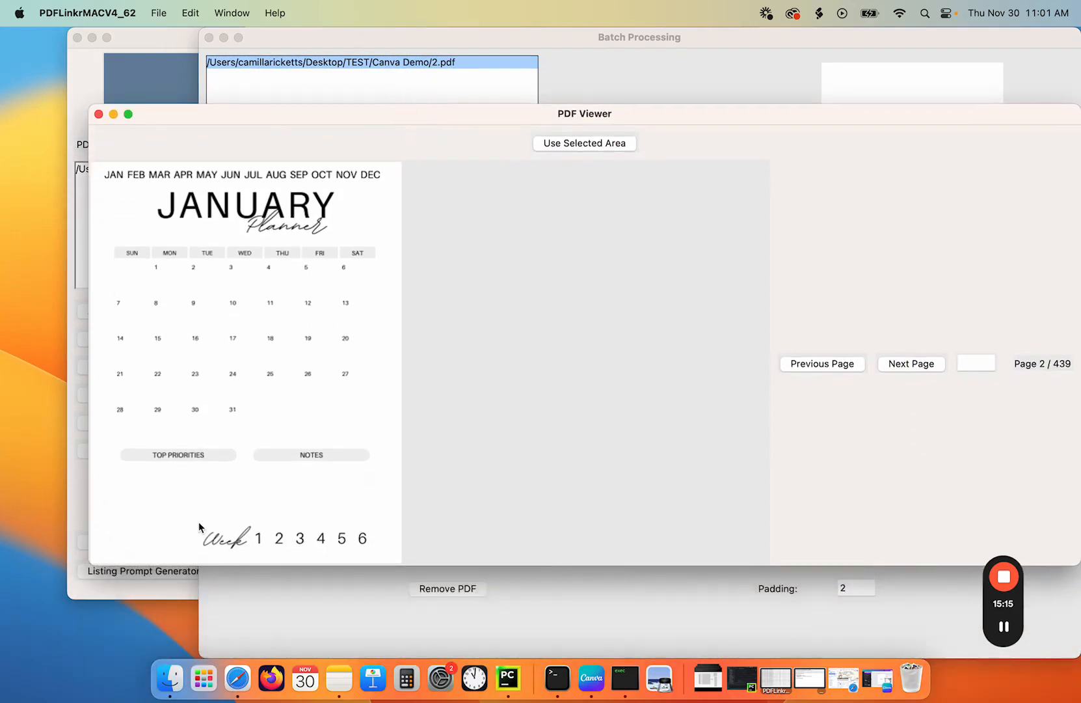
pyautogui.moveTo(243, 520); pyautogui.dragTo(389, 558)
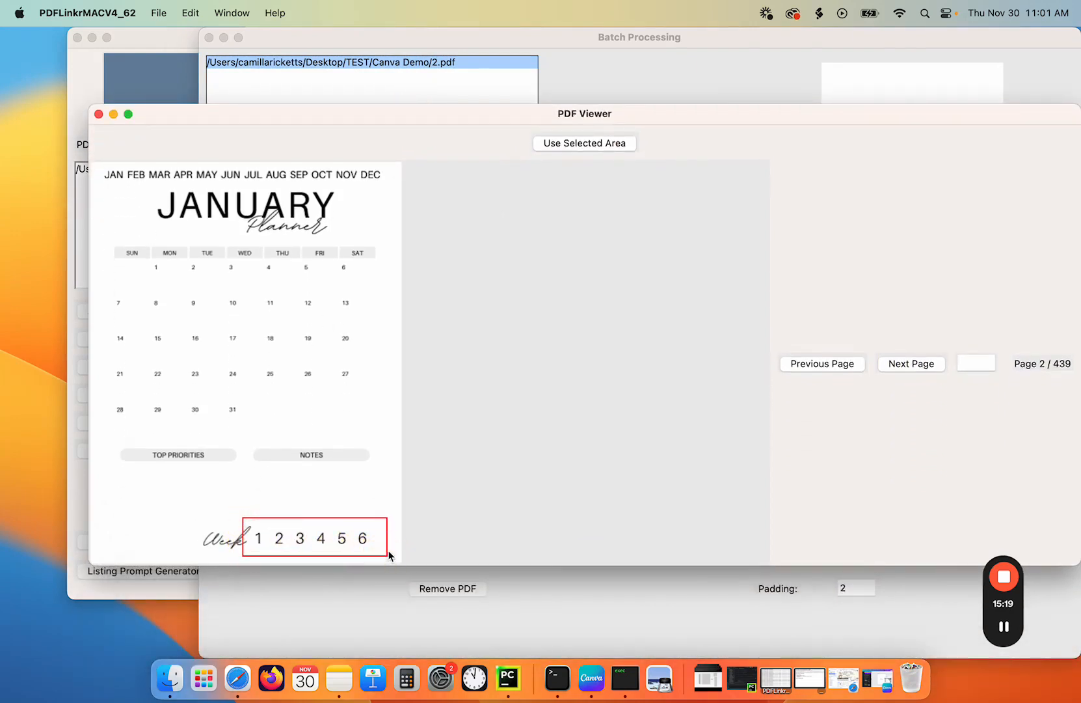
pyautogui.click(579, 145)
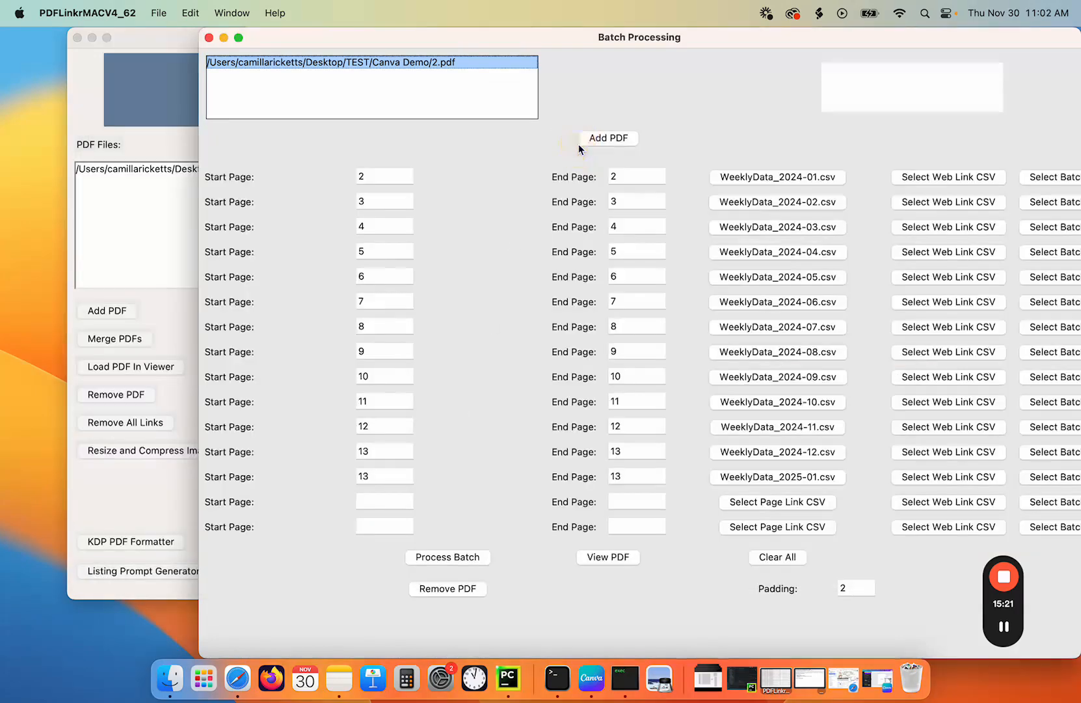
# - Process the batch of weekly page links for 2.pdf
pyautogui.click(461, 557)
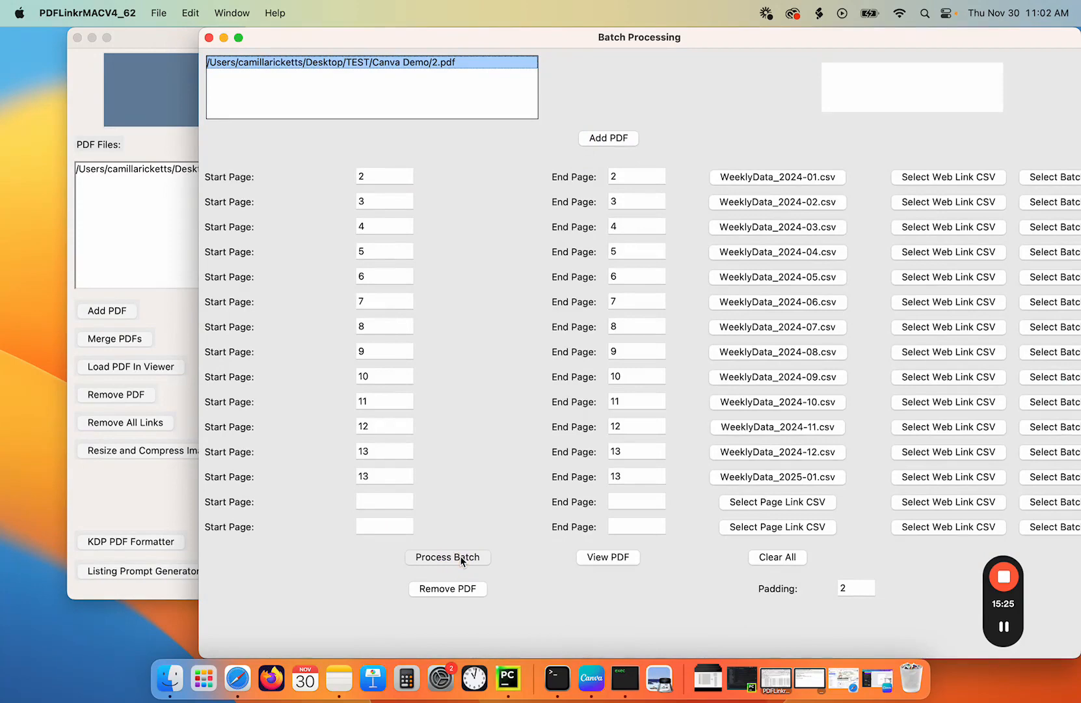
pyautogui.click(517, 279)
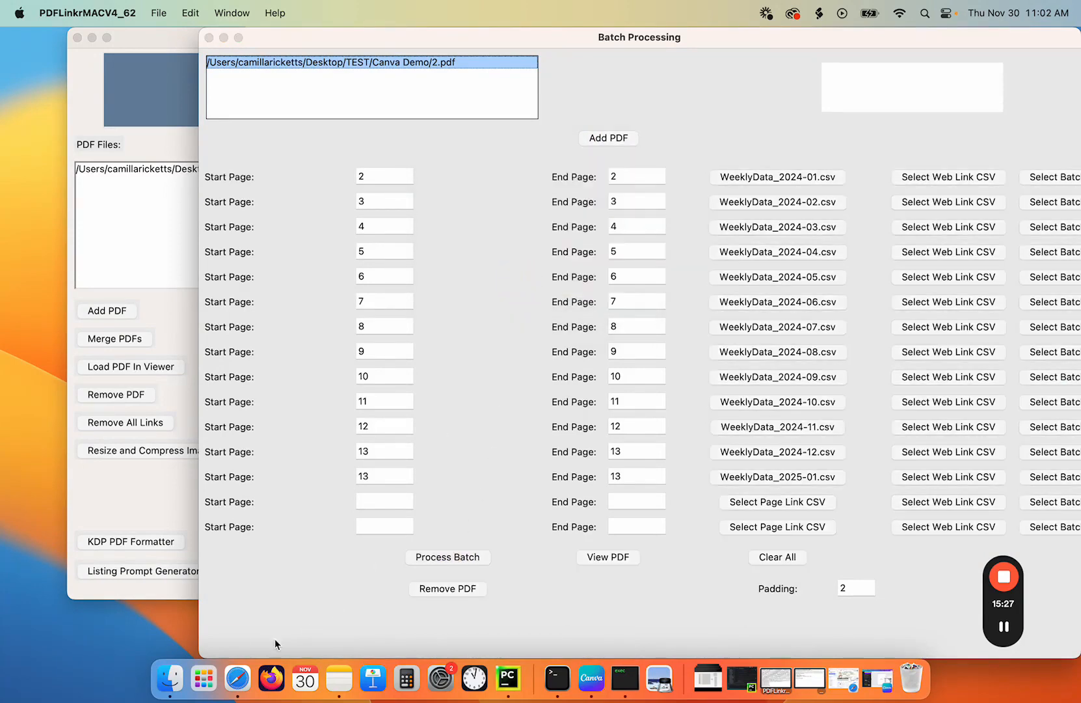
# - Open 2_updated_13.pdf from the Canva Demo folder in Preview and test the week-number links and month tabs
pyautogui.click(170, 678)
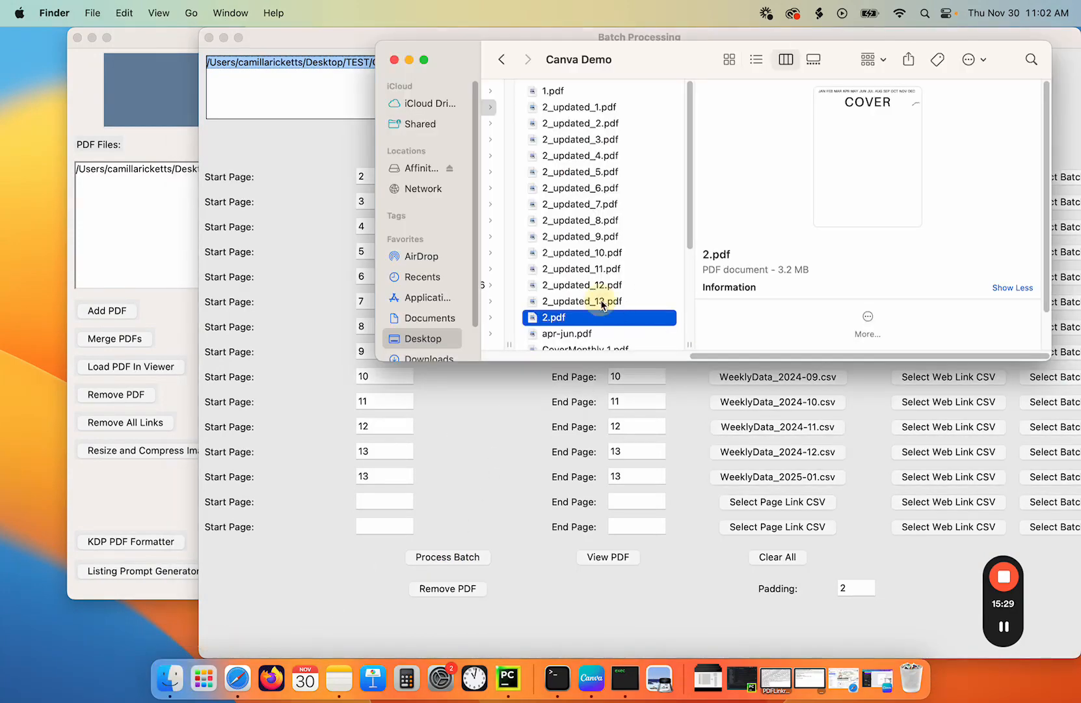
pyautogui.doubleClick(604, 301)
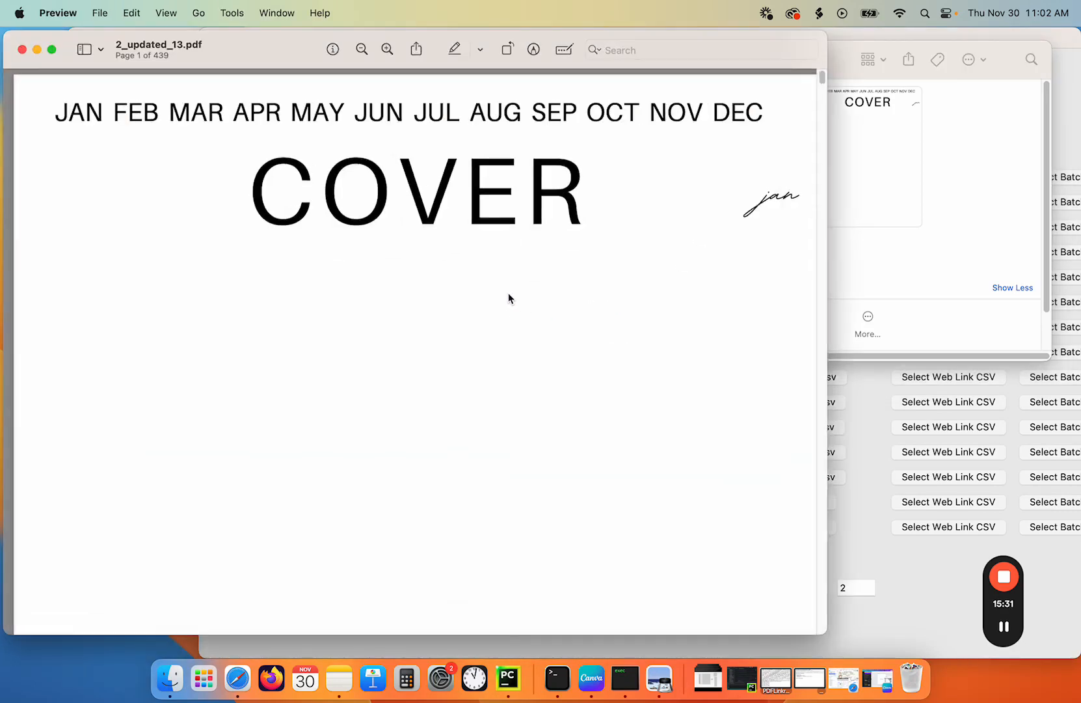
pyautogui.click(84, 114)
pyautogui.scroll(-5, 534, 413)
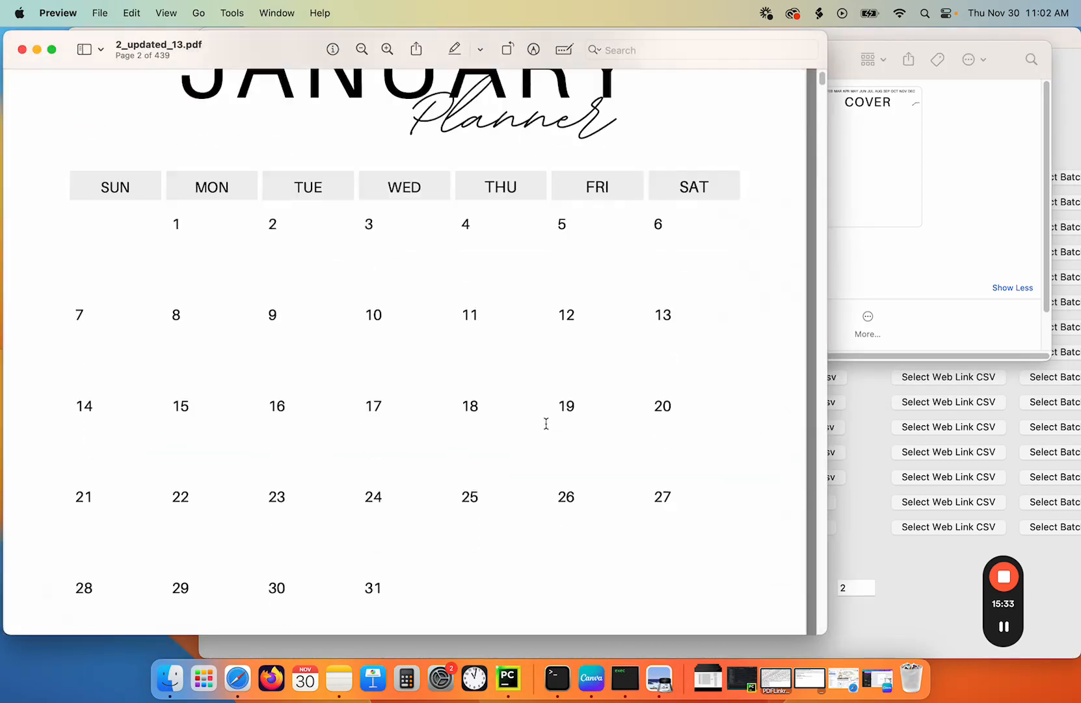
pyautogui.moveTo(827, 396); pyautogui.dragTo(578, 405)
pyautogui.scroll(-5, 470, 458)
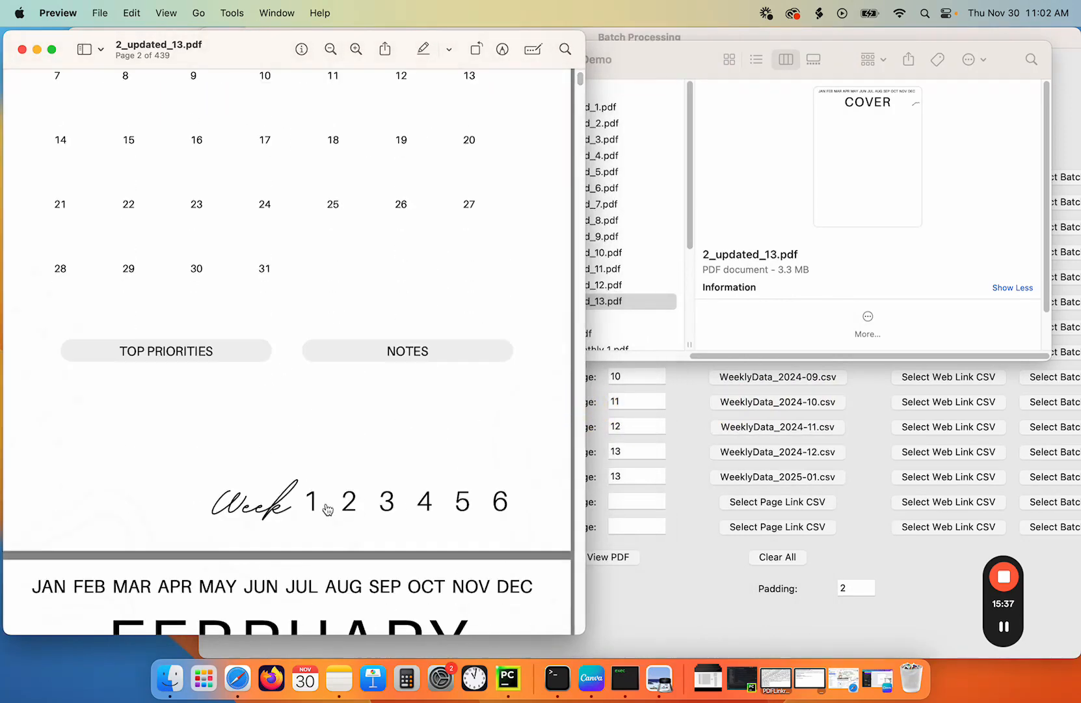
pyautogui.click(349, 506)
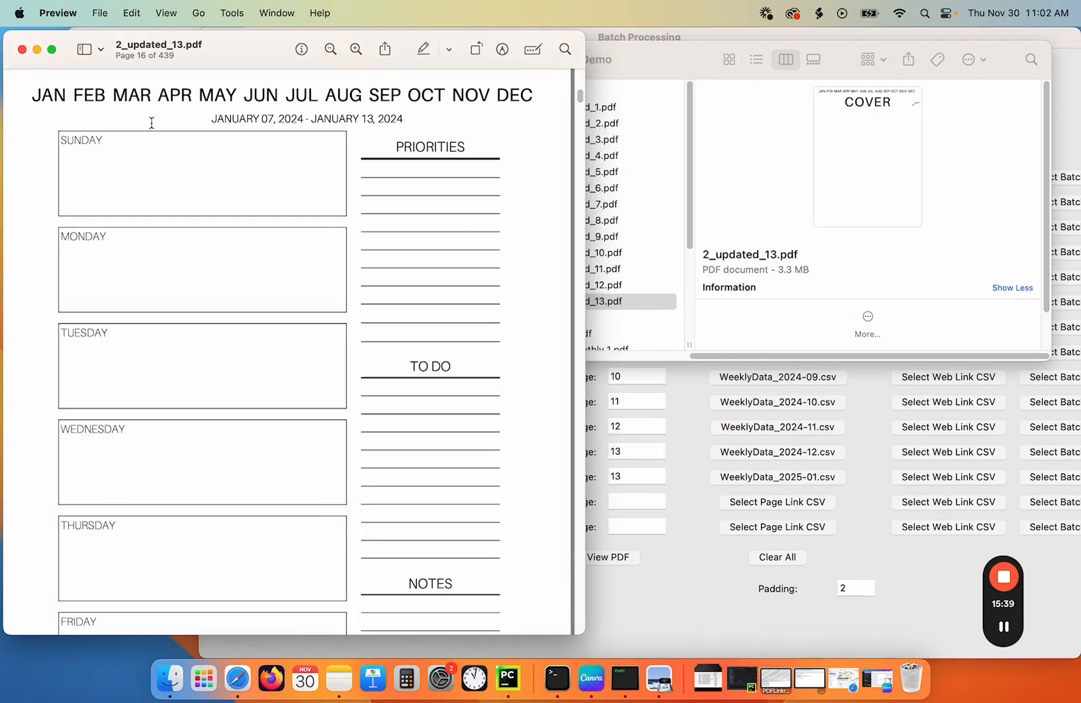
pyautogui.click(48, 96)
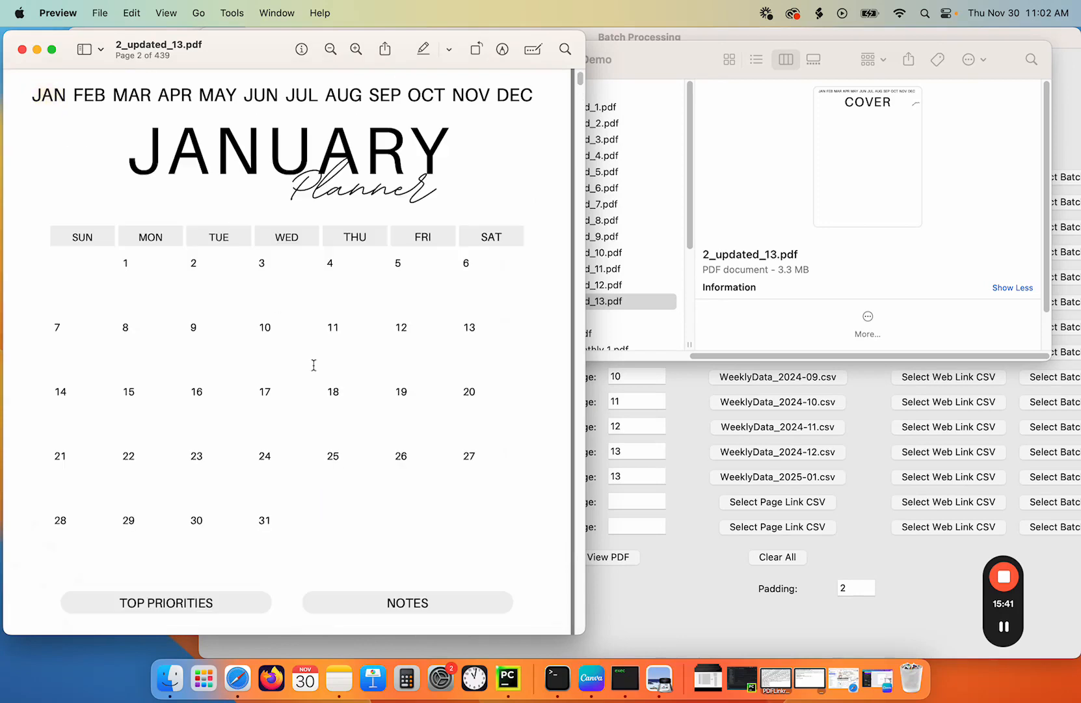
pyautogui.scroll(-5, 393, 508)
pyautogui.scroll(-15, 393, 499)
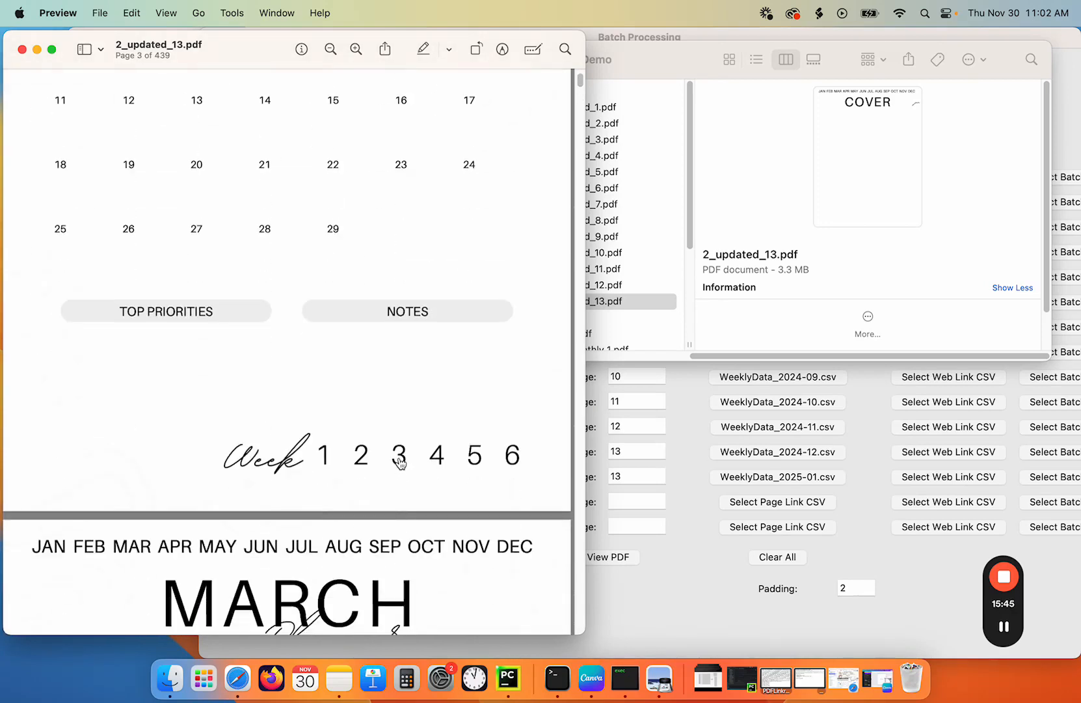
pyautogui.click(436, 455)
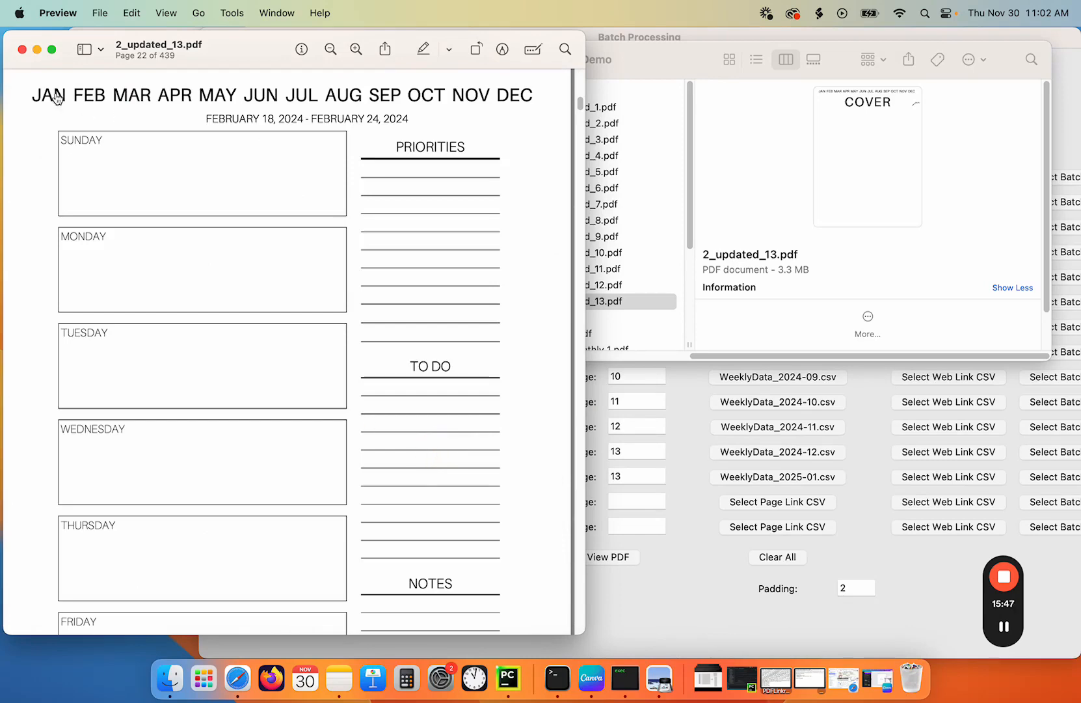
pyautogui.click(21, 49)
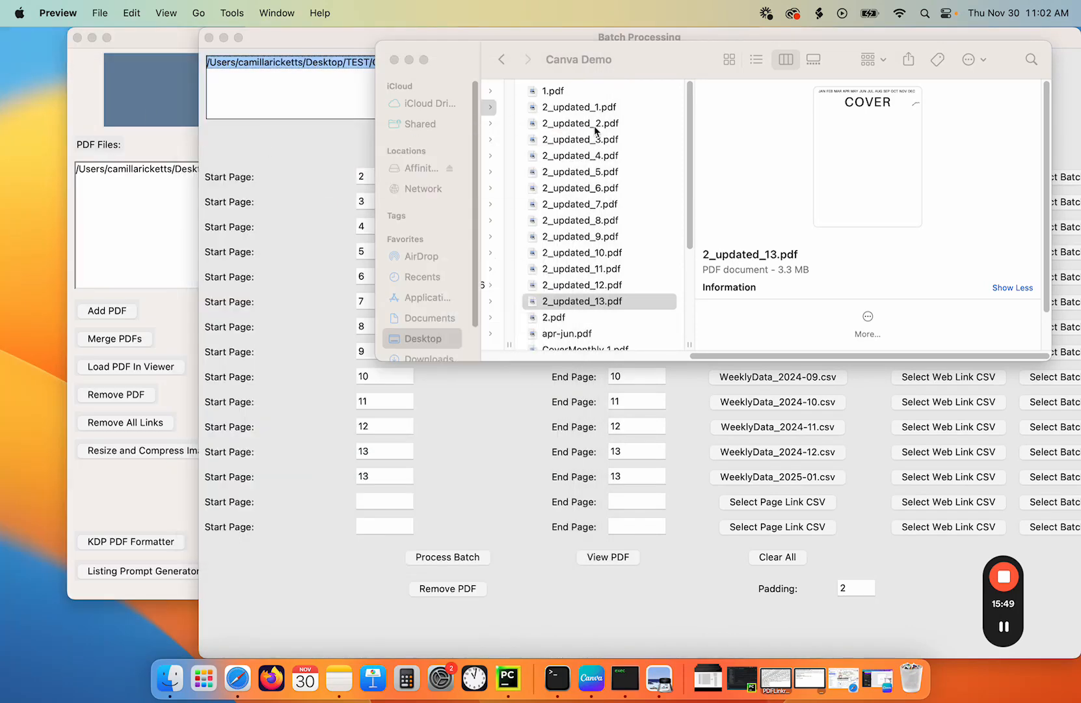
# - In Finder, select 2_updated_1.pdf through 2_updated_12.pdf and move them to the Trash
pyautogui.click(566, 115)
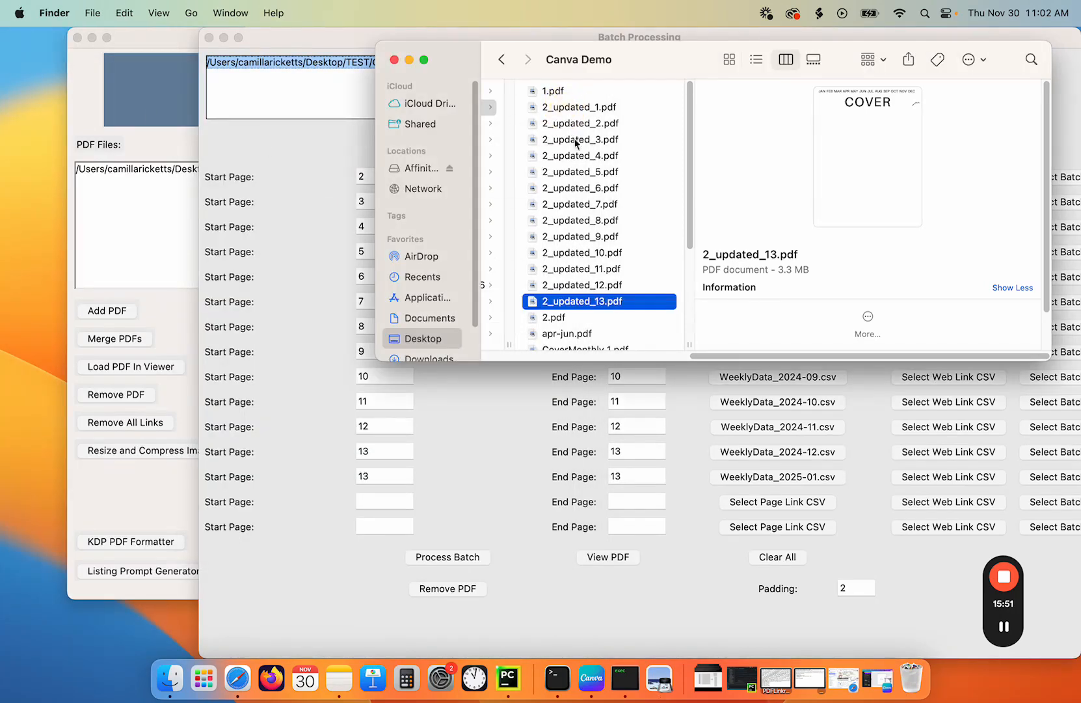
pyautogui.click(571, 107)
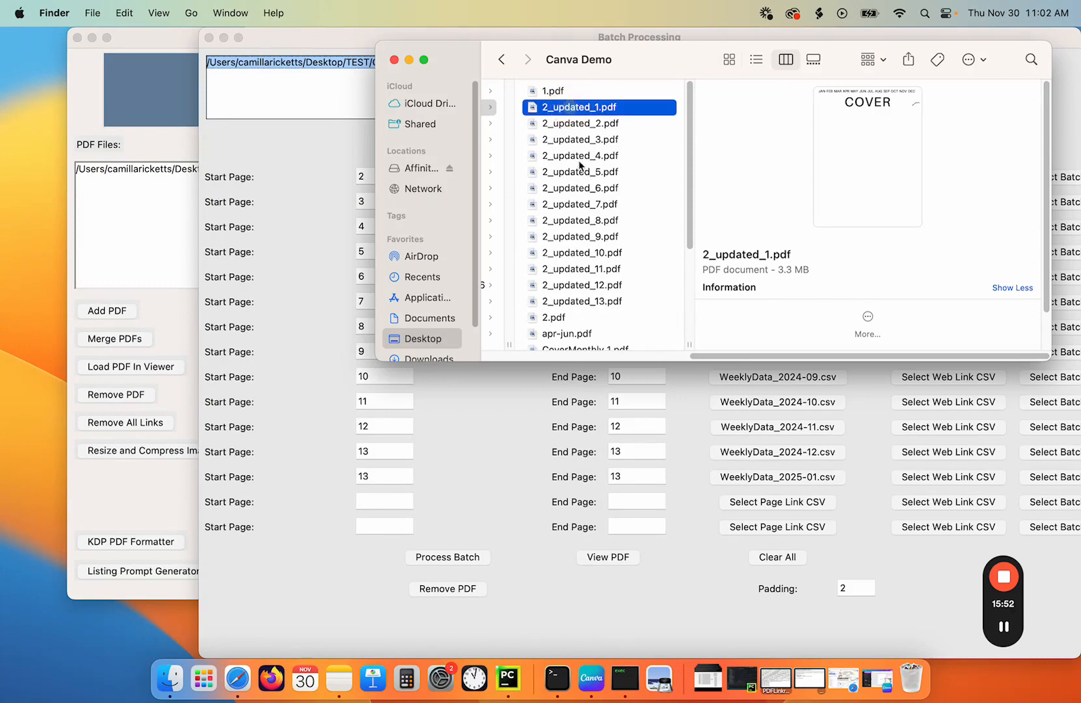
pyautogui.keyDown('shift'); pyautogui.click(591, 285); pyautogui.keyUp('shift')
pyautogui.rightClick(592, 286)
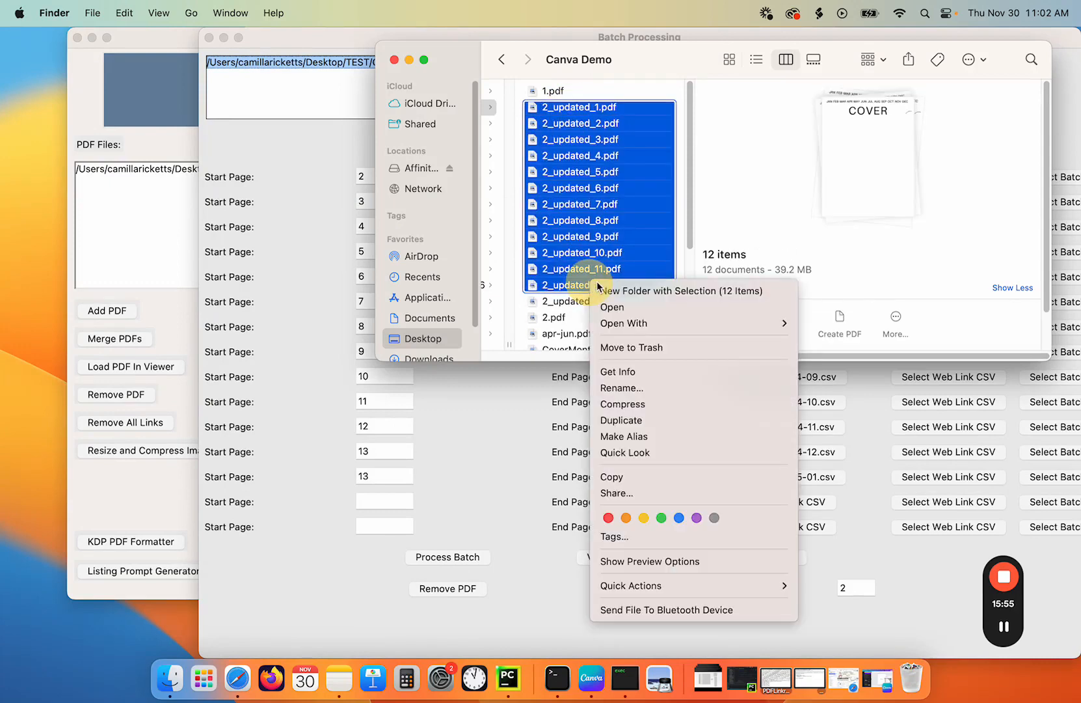
pyautogui.click(641, 348)
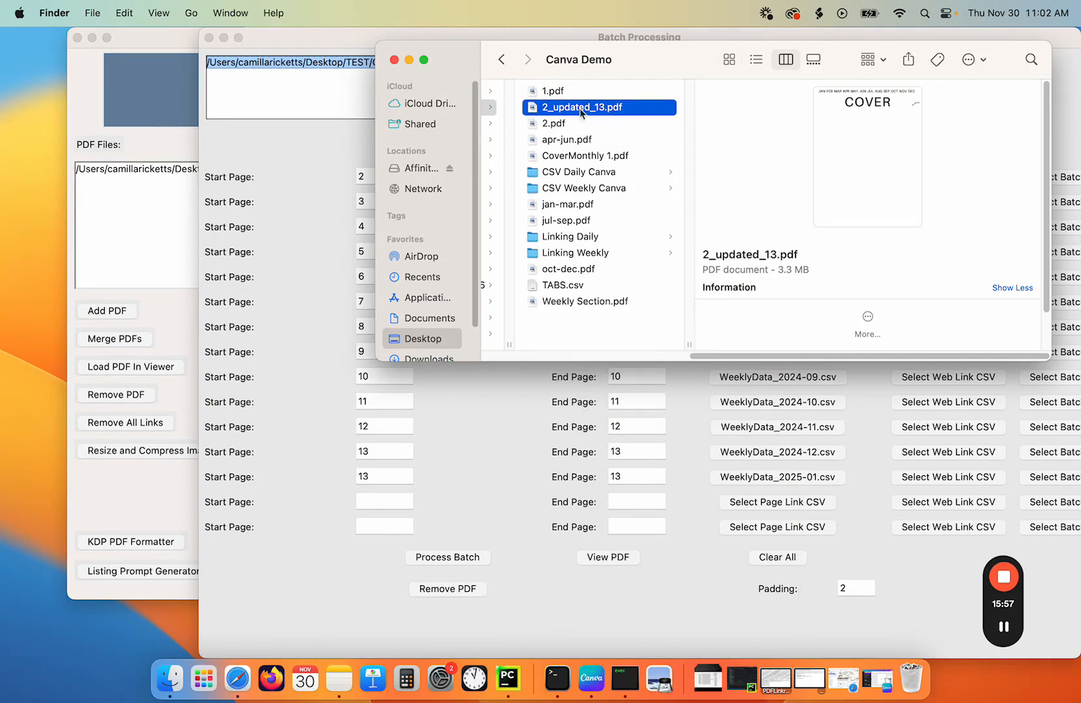
# - Rename 2_updated_13.pdf as 3.pdf
pyautogui.click(582, 110)
pyautogui.write('3')
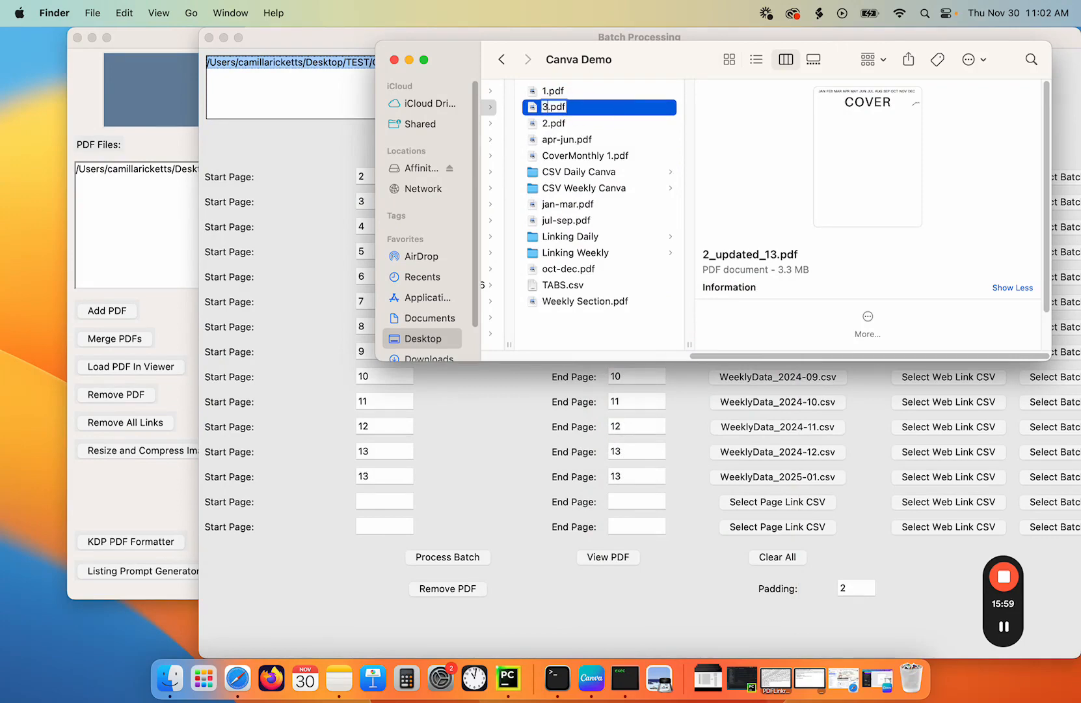
pyautogui.press('Return')
# - Clear all batch rows and add 3.pdf from the Canva Demo folder to the batch list, selecting it
pyautogui.click(318, 157)
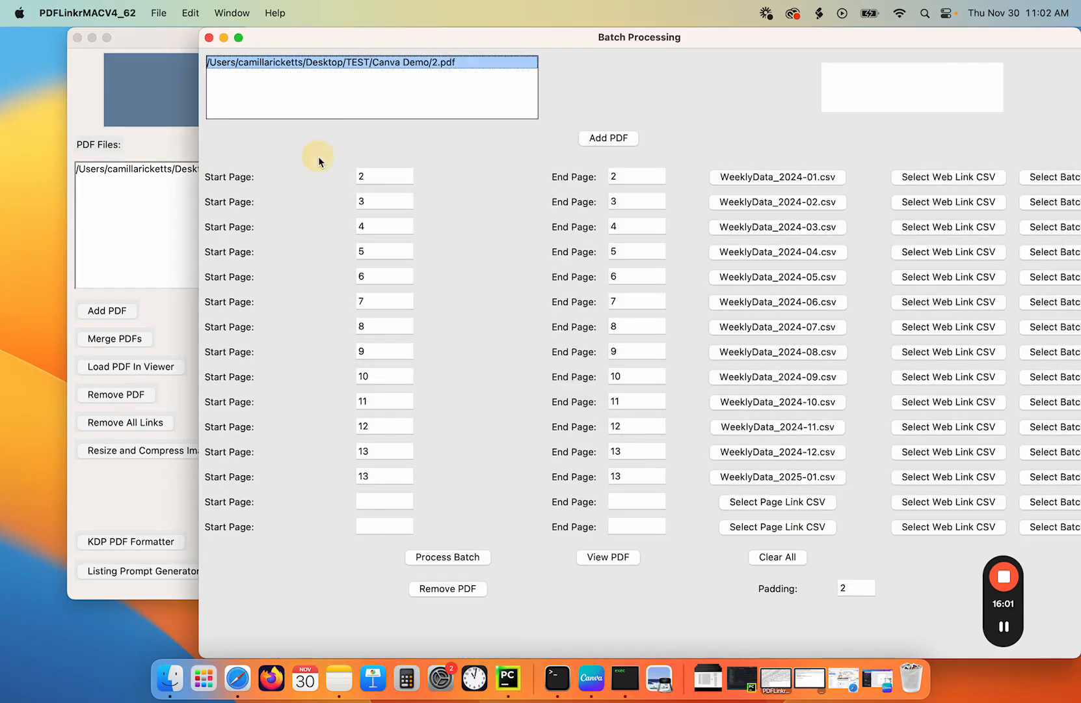
pyautogui.click(767, 556)
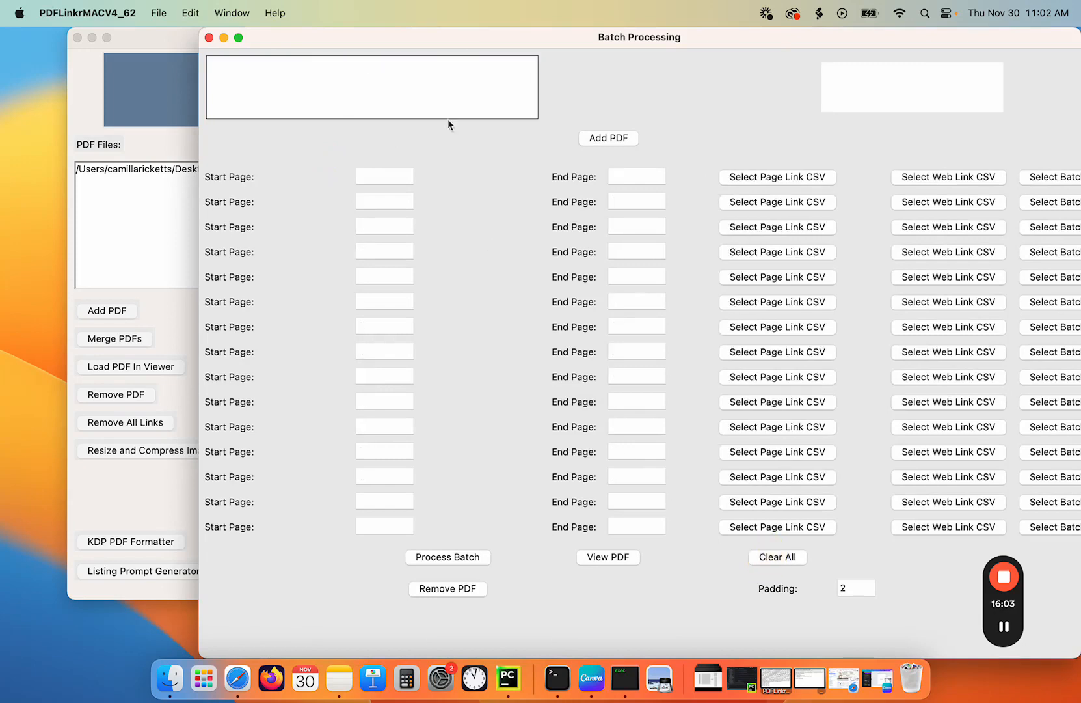
pyautogui.click(609, 138)
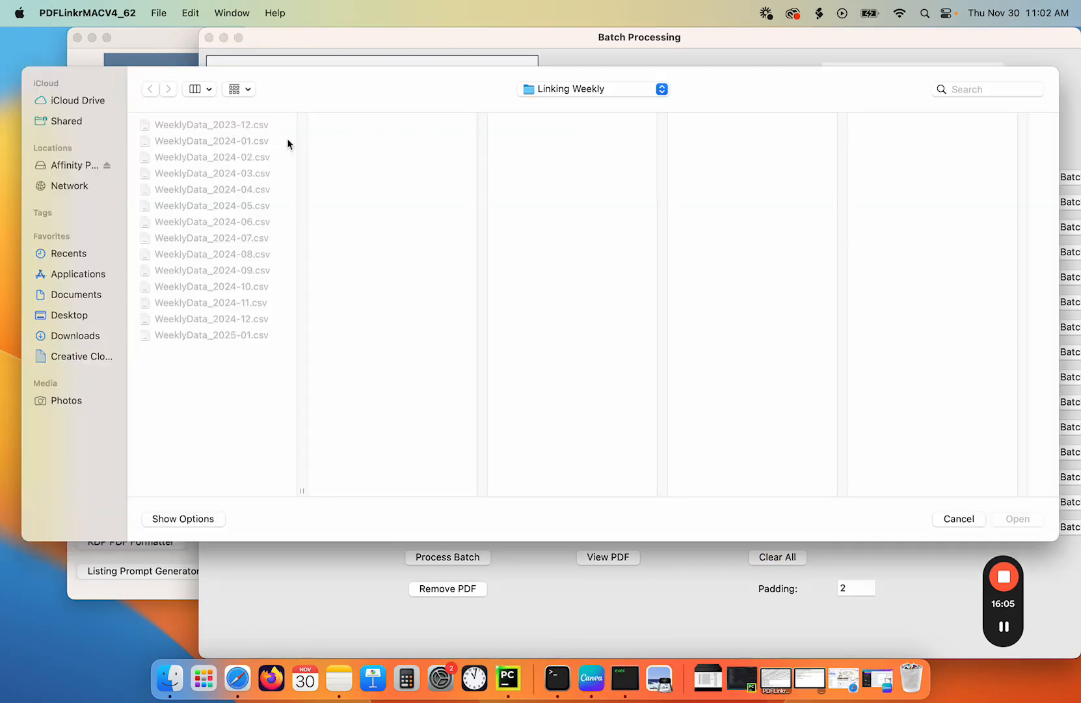
pyautogui.click(583, 95)
pyautogui.click(565, 110)
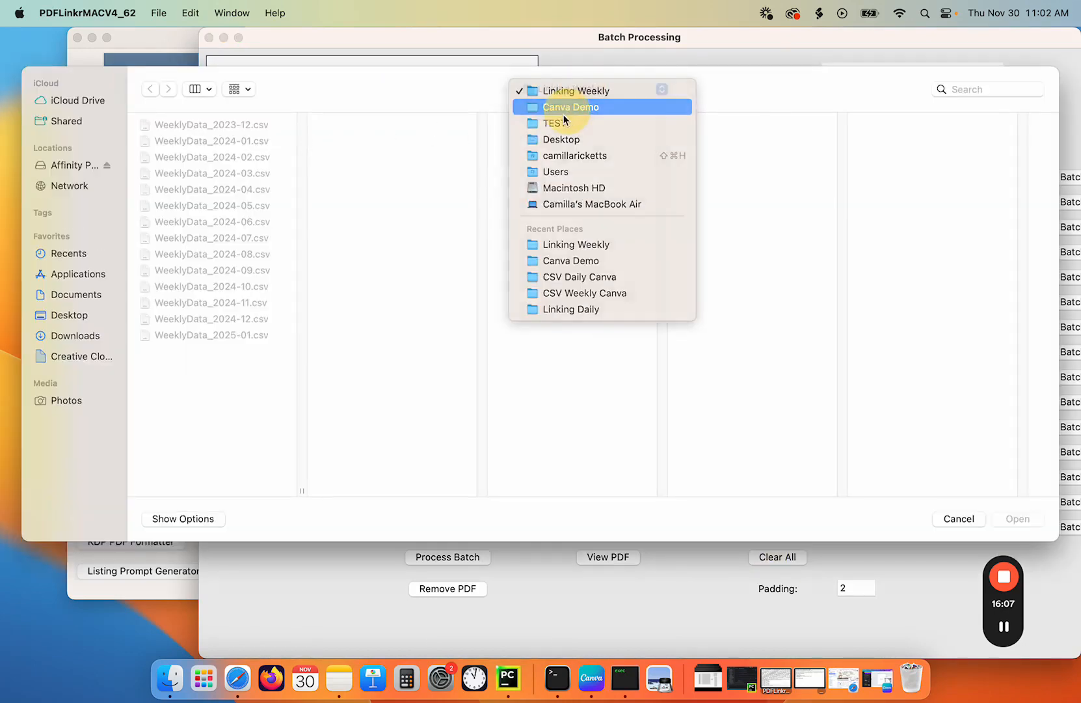
pyautogui.doubleClick(525, 157)
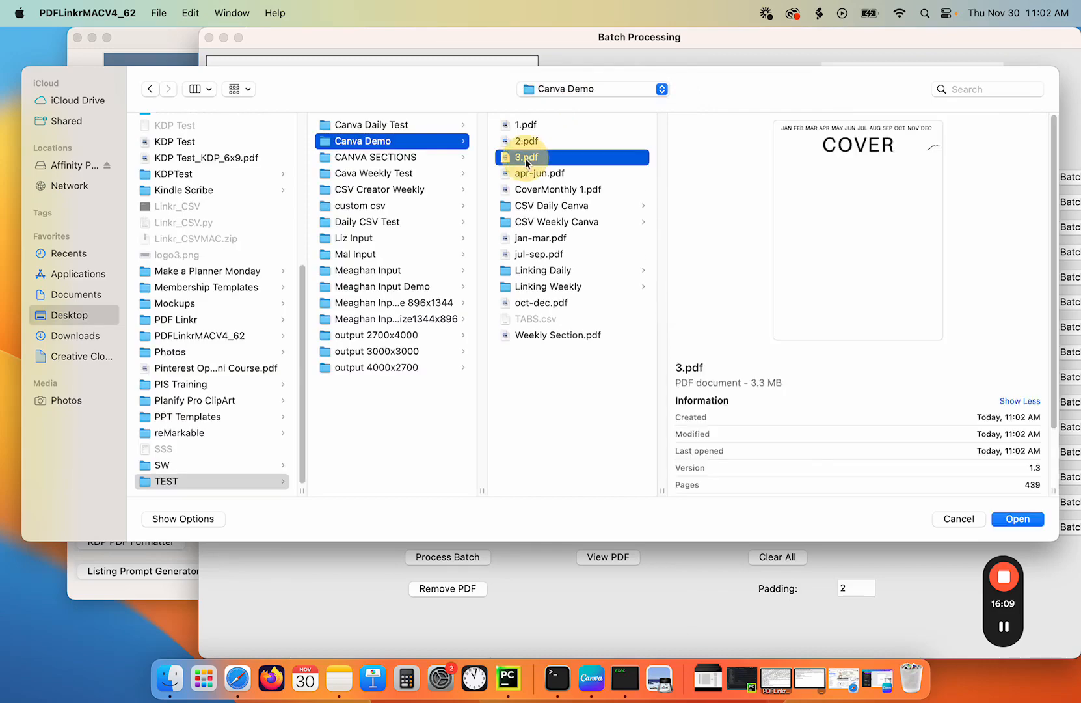
pyautogui.click(419, 61)
# - Set start and end pages to 2, 3, 4 and 5 for the first four batch rows
pyautogui.click(385, 175)
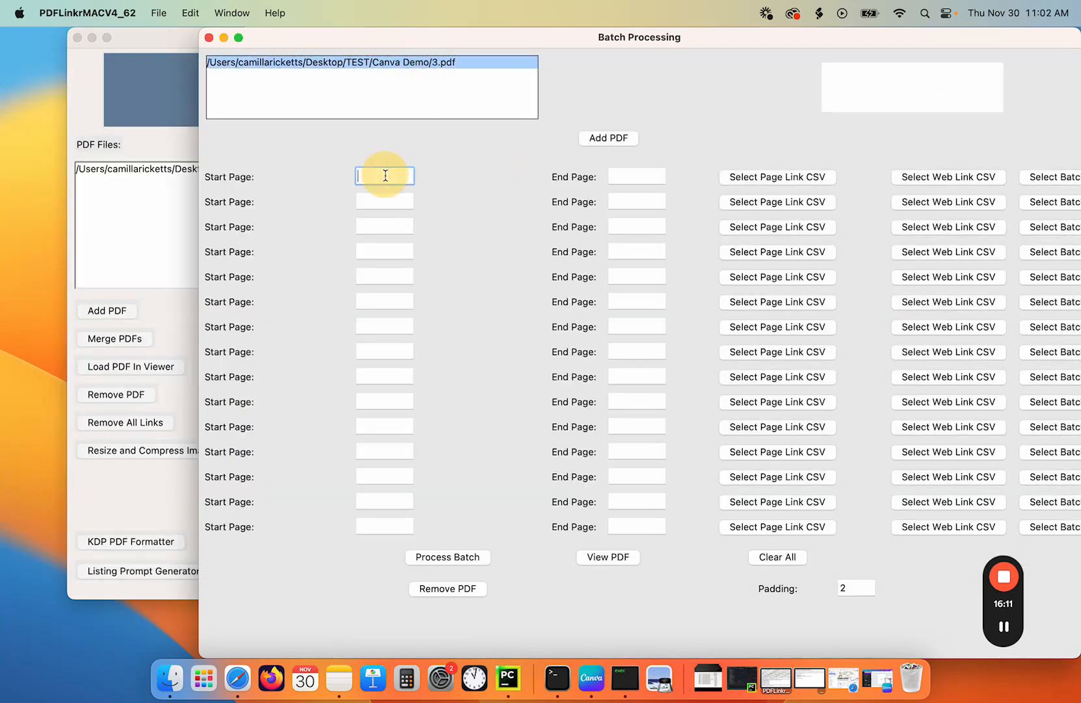
pyautogui.write('2')
pyautogui.click(619, 177)
pyautogui.write('2')
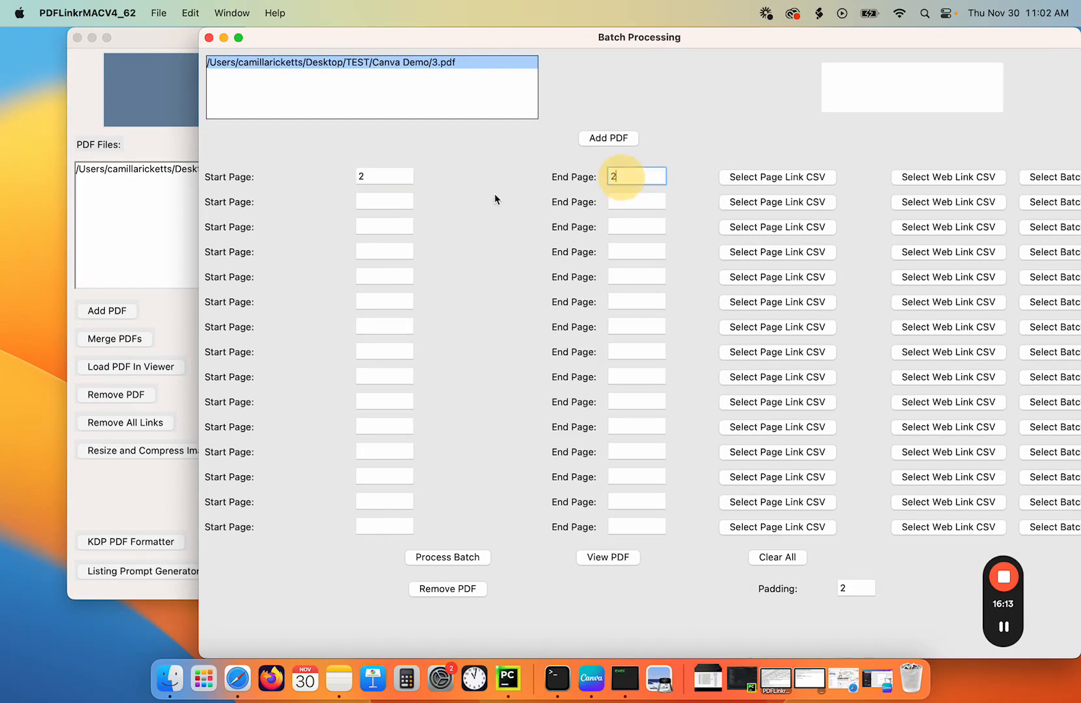
pyautogui.click(378, 202)
pyautogui.write('3')
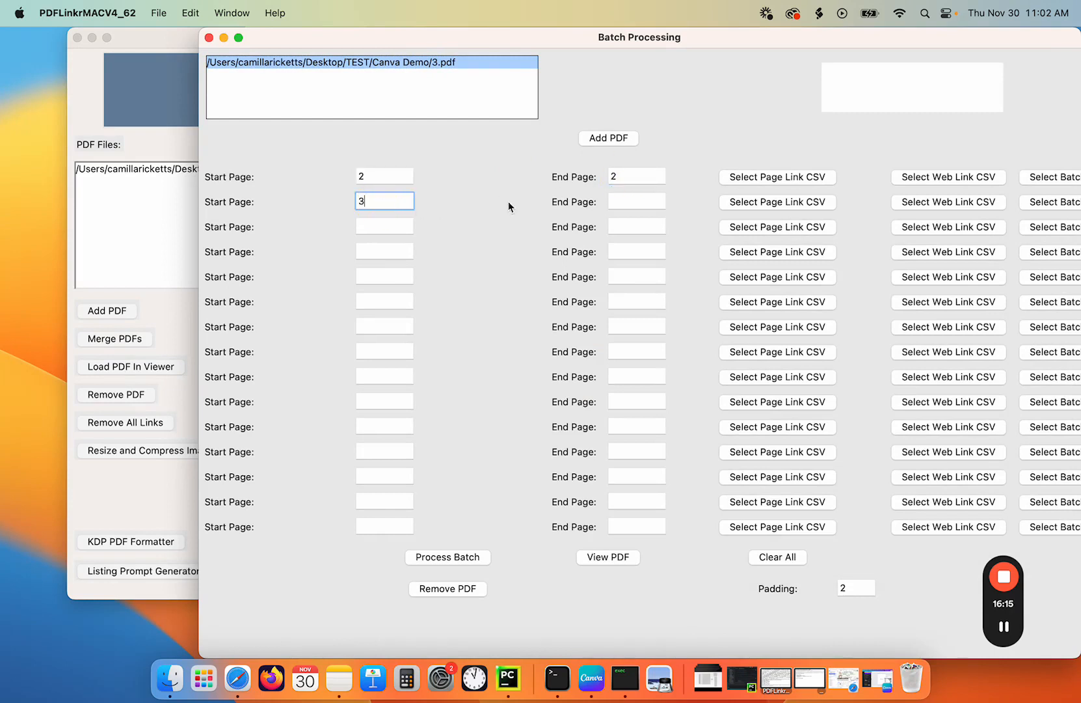
pyautogui.click(615, 201)
pyautogui.write('3')
pyautogui.click(370, 225)
pyautogui.write('4')
pyautogui.click(644, 224)
pyautogui.write('4')
pyautogui.click(386, 250)
pyautogui.write('5')
pyautogui.click(622, 250)
pyautogui.write('5')
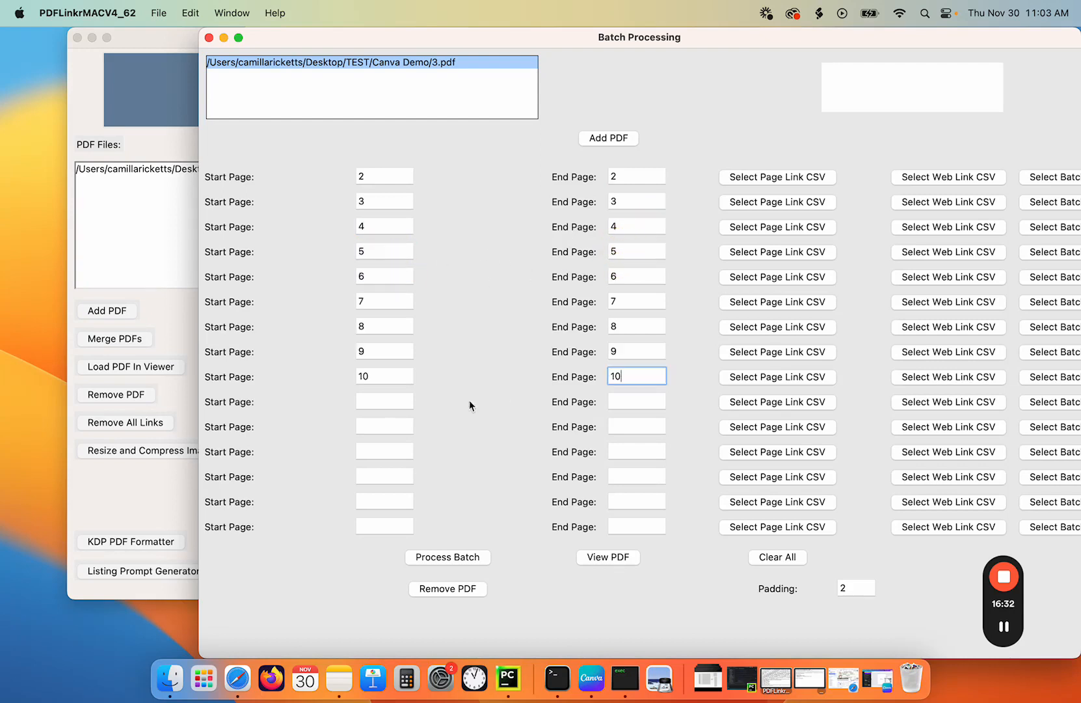
# - Set start and end pages to 11, 12 and 13 for rows ten to twelve
pyautogui.click(386, 403)
pyautogui.write('11')
pyautogui.click(622, 401)
pyautogui.write('11')
pyautogui.click(381, 426)
pyautogui.write('12')
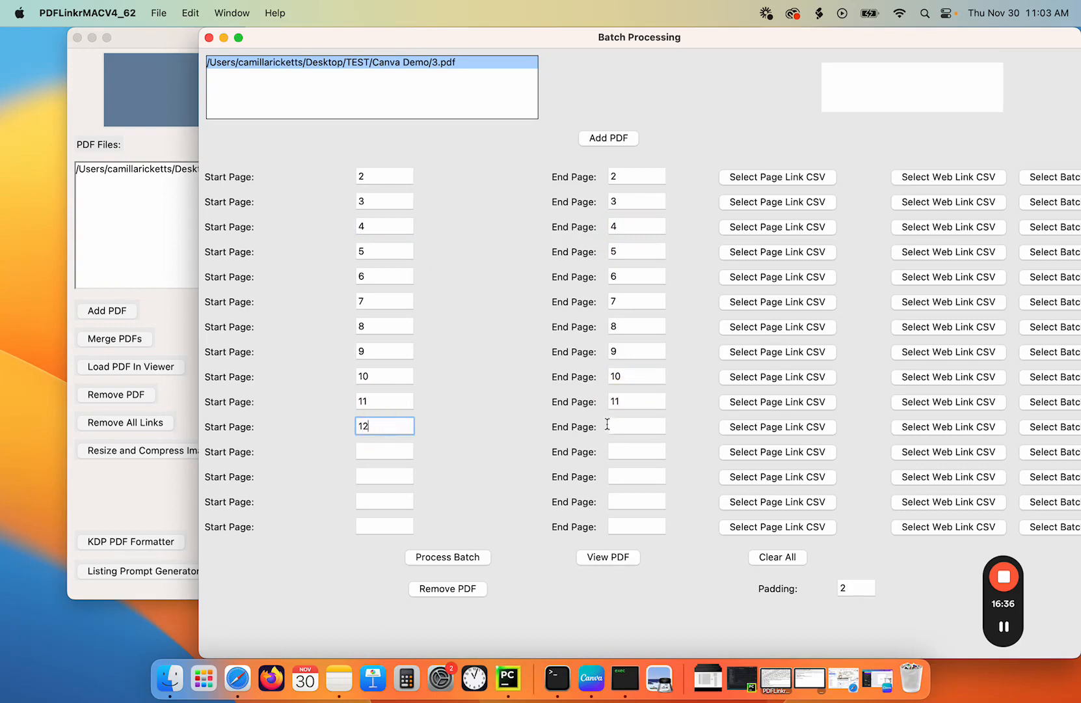
pyautogui.click(607, 424)
pyautogui.write('12')
pyautogui.click(384, 450)
pyautogui.write('13')
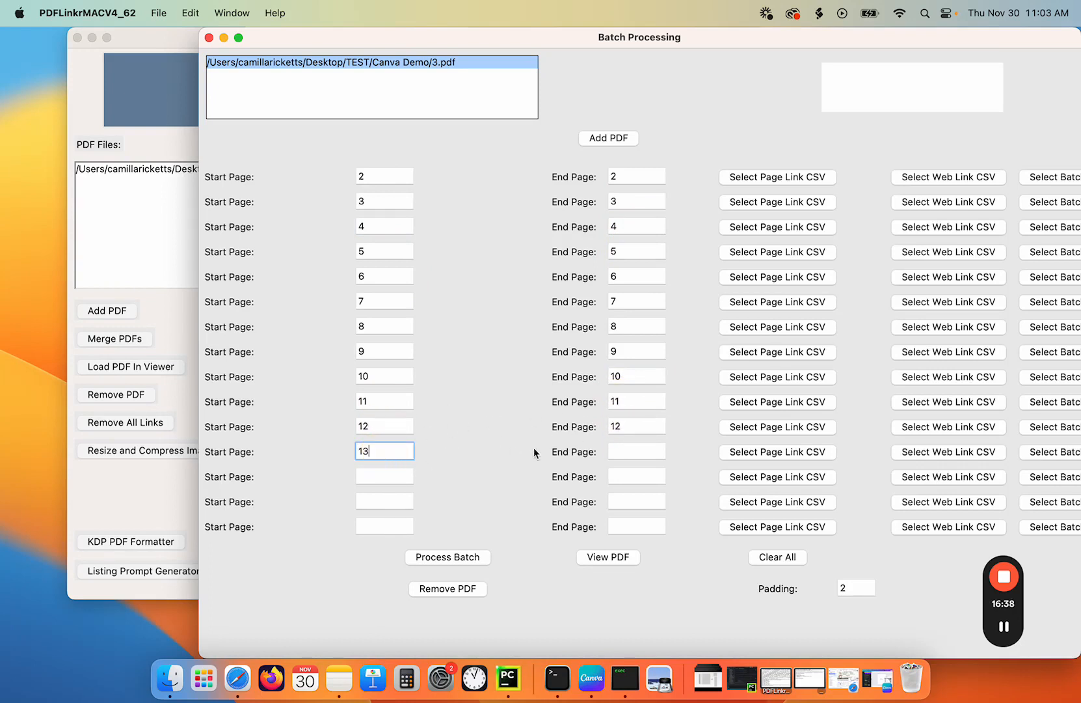
pyautogui.click(626, 453)
pyautogui.write('13')
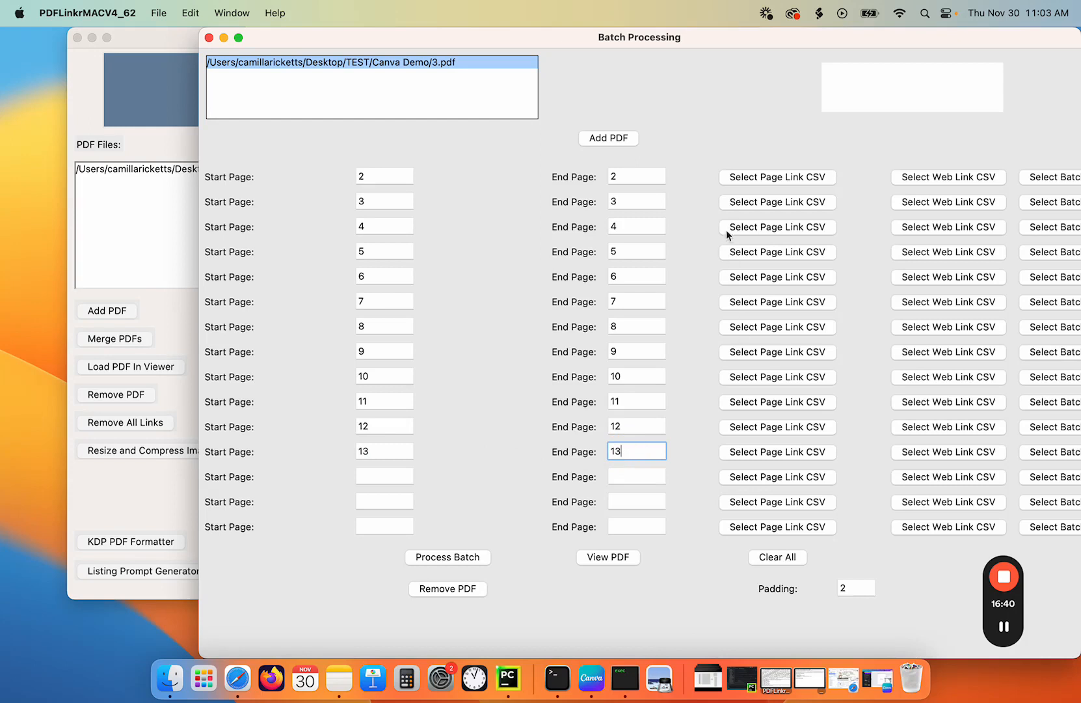
# - Open the first row's page link CSV chooser and browse into the Linking Daily folder
pyautogui.click(752, 178)
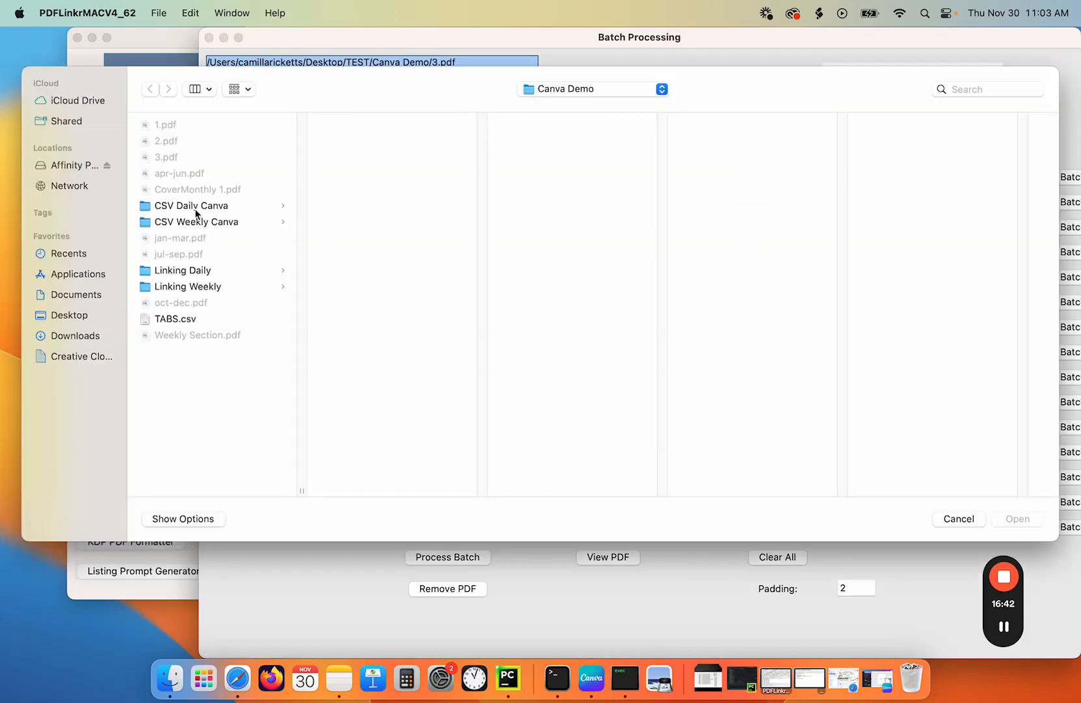
pyautogui.click(190, 270)
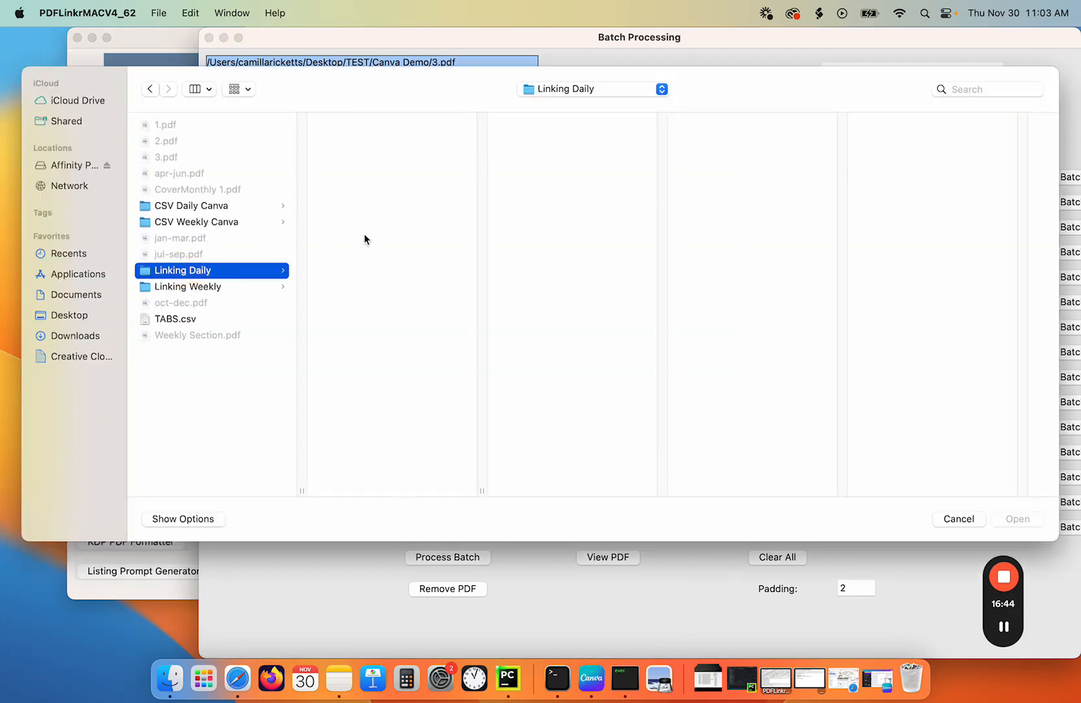
pyautogui.click(212, 288)
pyautogui.click(198, 270)
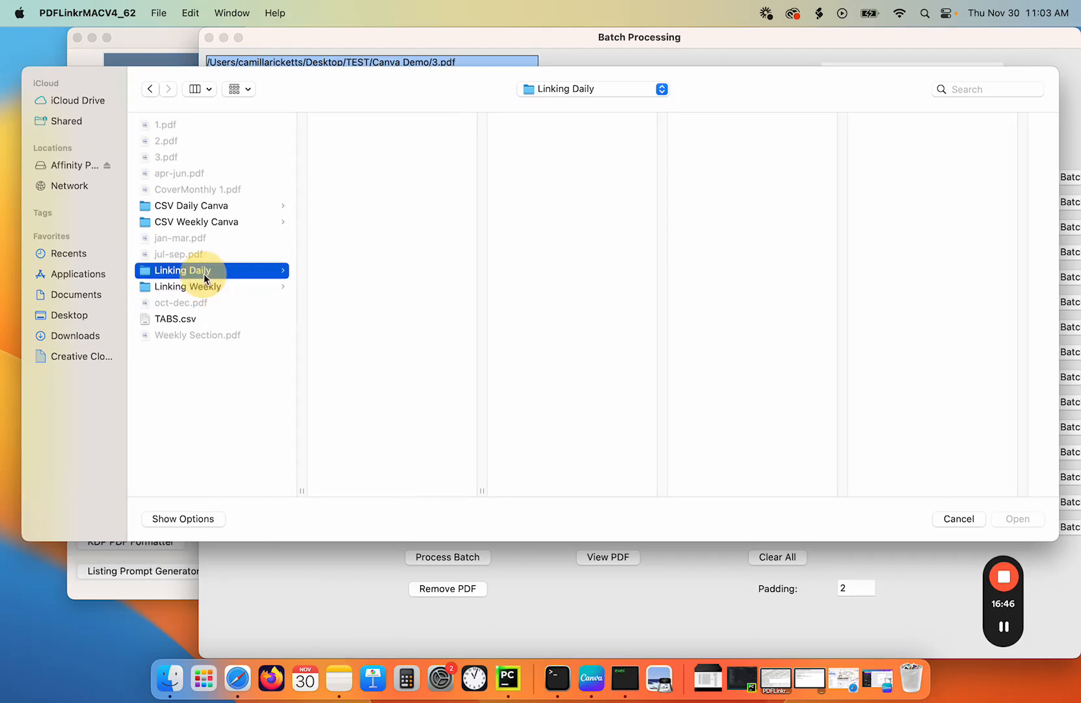
pyautogui.click(209, 206)
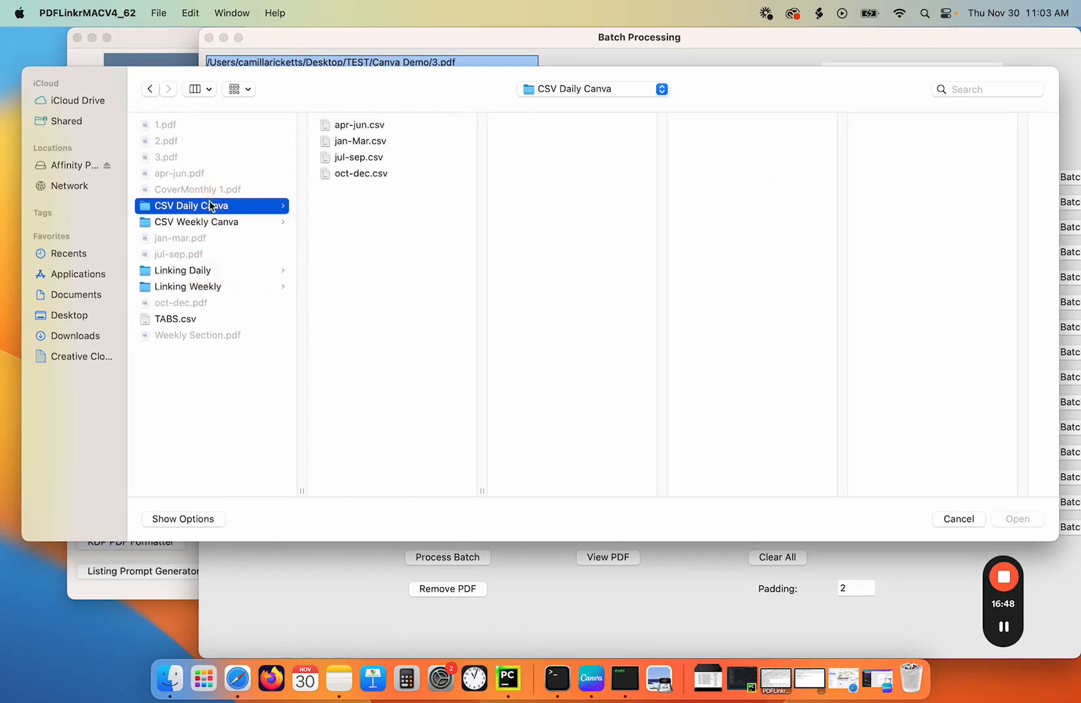
pyautogui.click(192, 270)
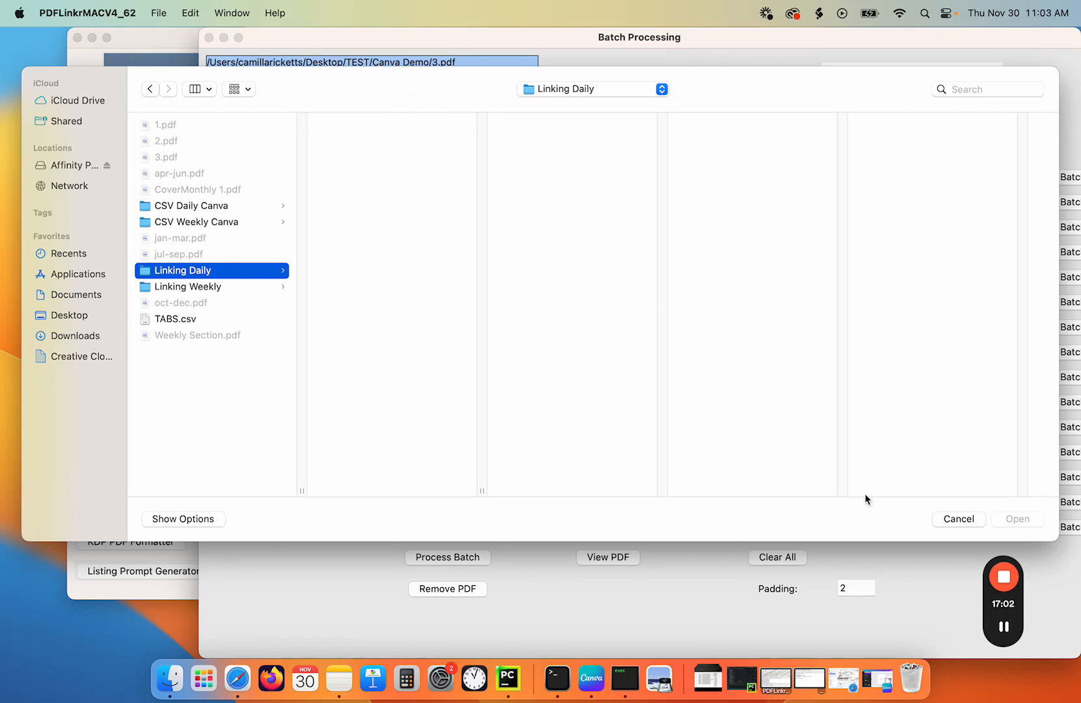
# - Cancel the open page link CSV chooser
pyautogui.click(971, 519)
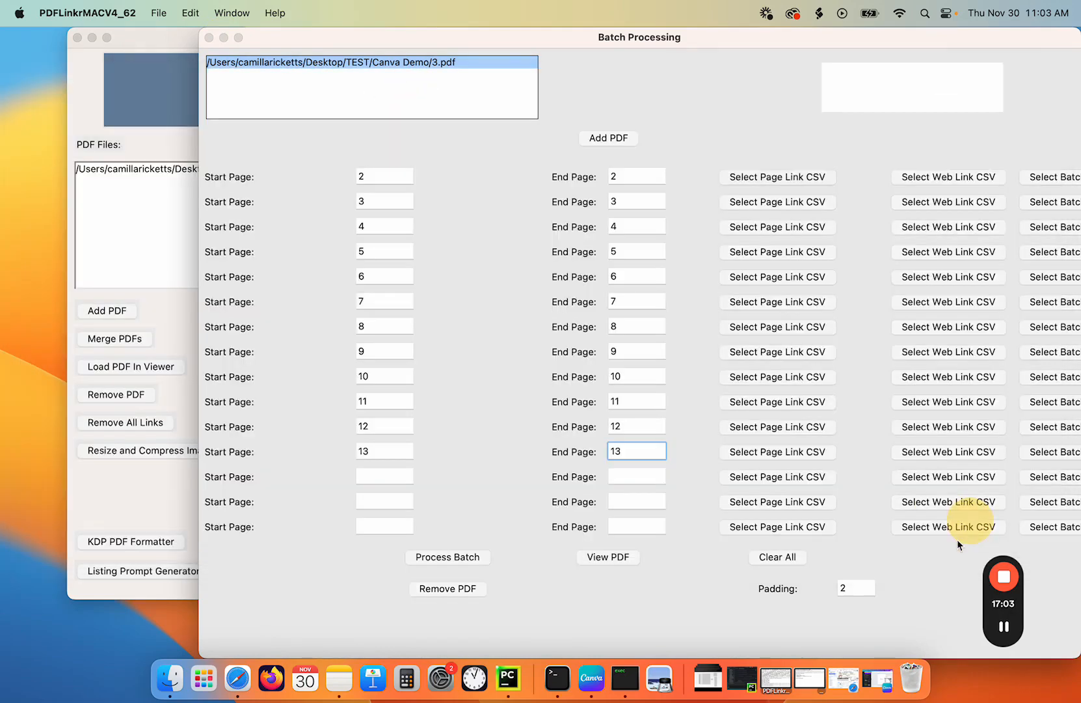
pyautogui.click(1005, 629)
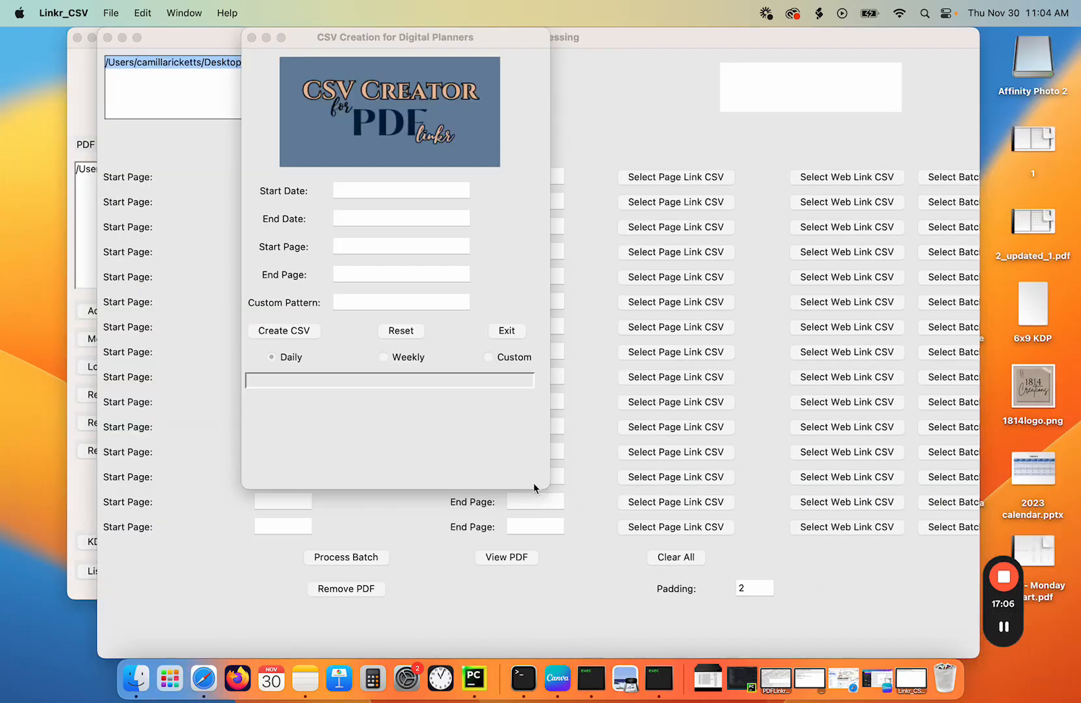
# - In the CSV Creator, set the start date to 2024-01-01
pyautogui.click(382, 189)
pyautogui.click(382, 189)
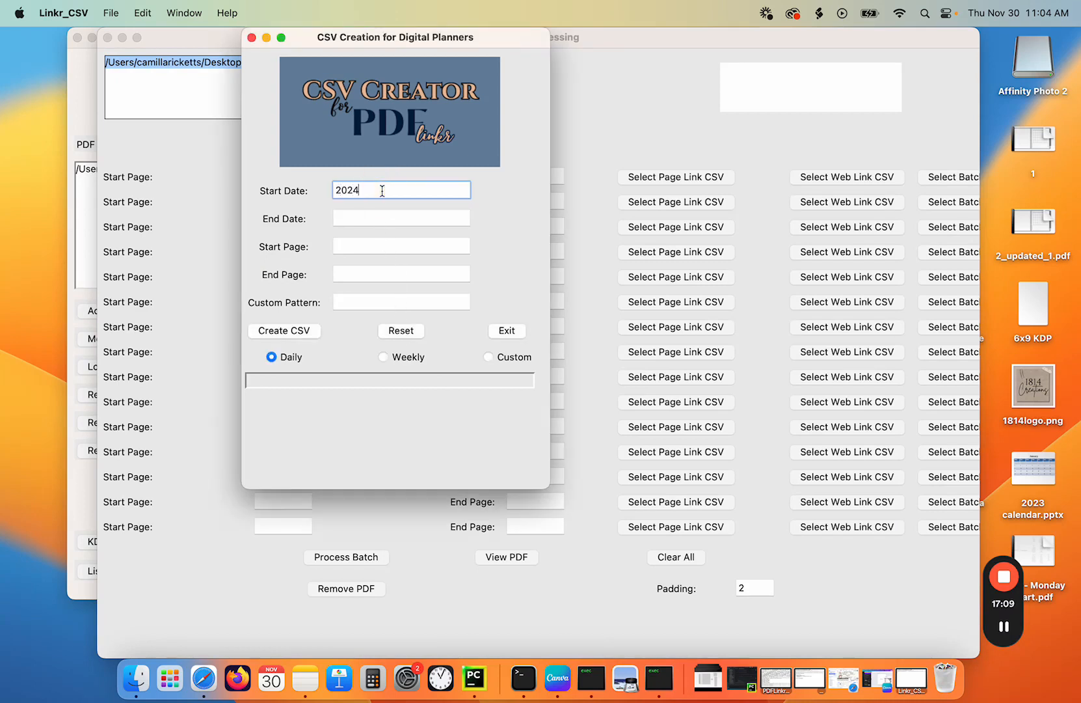
pyautogui.write('20')
pyautogui.press('BackSpace')
pyautogui.press('BackSpace')
pyautogui.write('2023')
pyautogui.press('BackSpace')
pyautogui.press('BackSpace')
pyautogui.write('2024-01-')
# - Set the CSV Creator end date to 2024-01-31
pyautogui.click(370, 215)
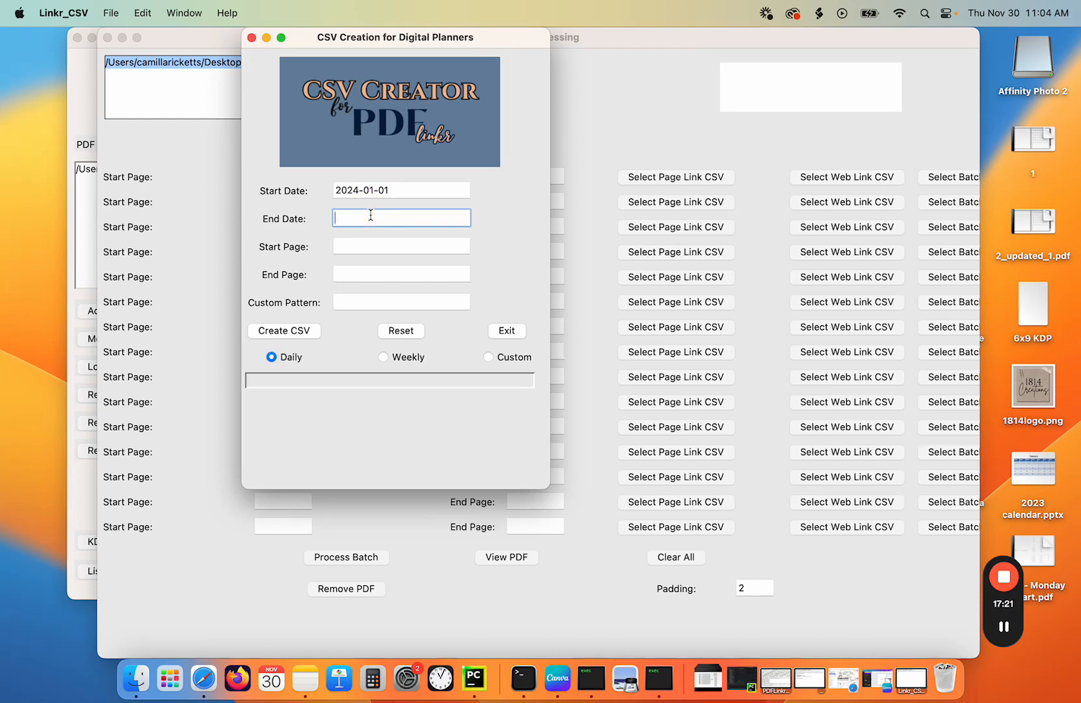
pyautogui.write('2024')
pyautogui.click(347, 246)
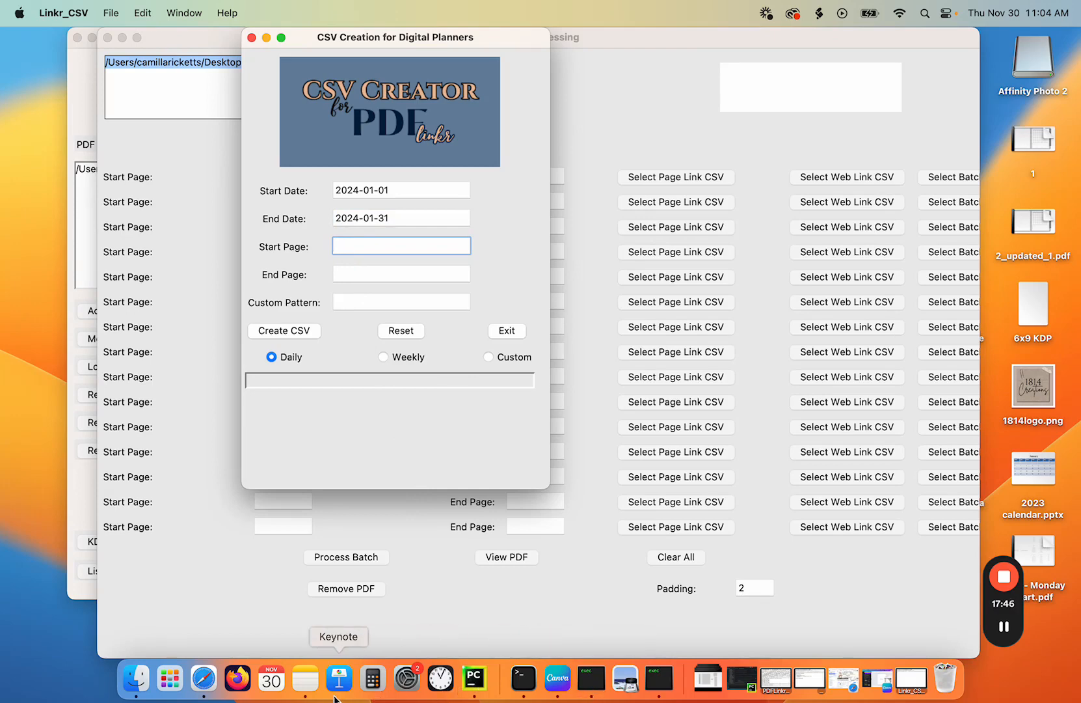
# - Browse to the Linking Weekly folder inside TEST/Canva Demo and select WeeklyData_2025-01.csv
pyautogui.click(136, 680)
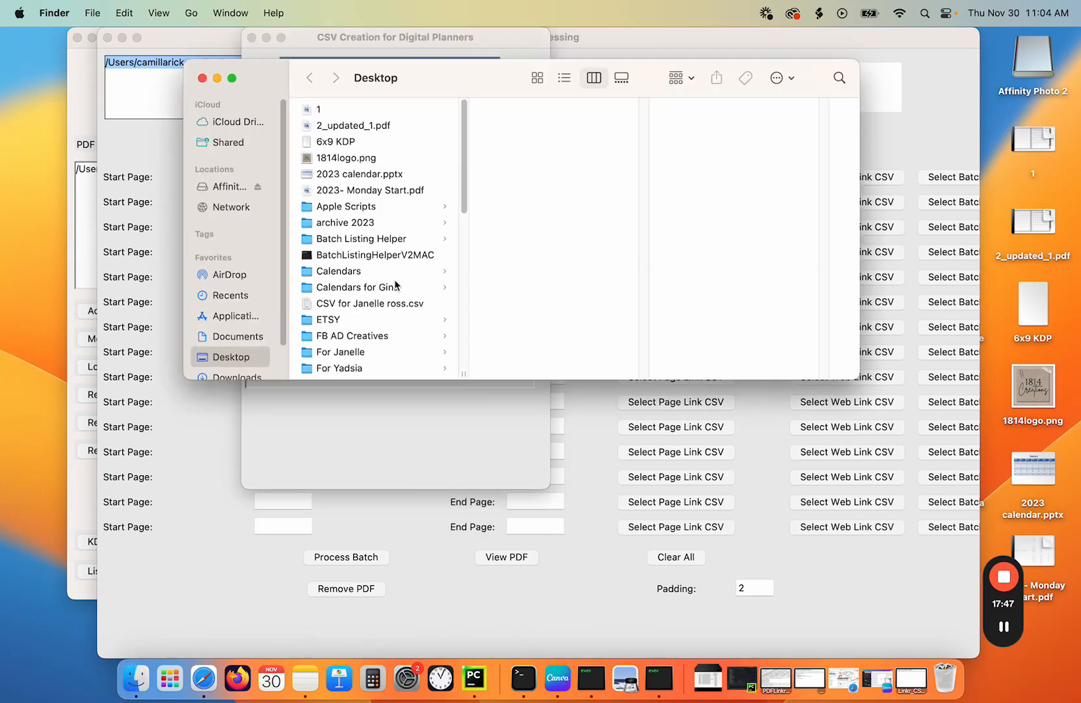
pyautogui.scroll(-10, 399, 224)
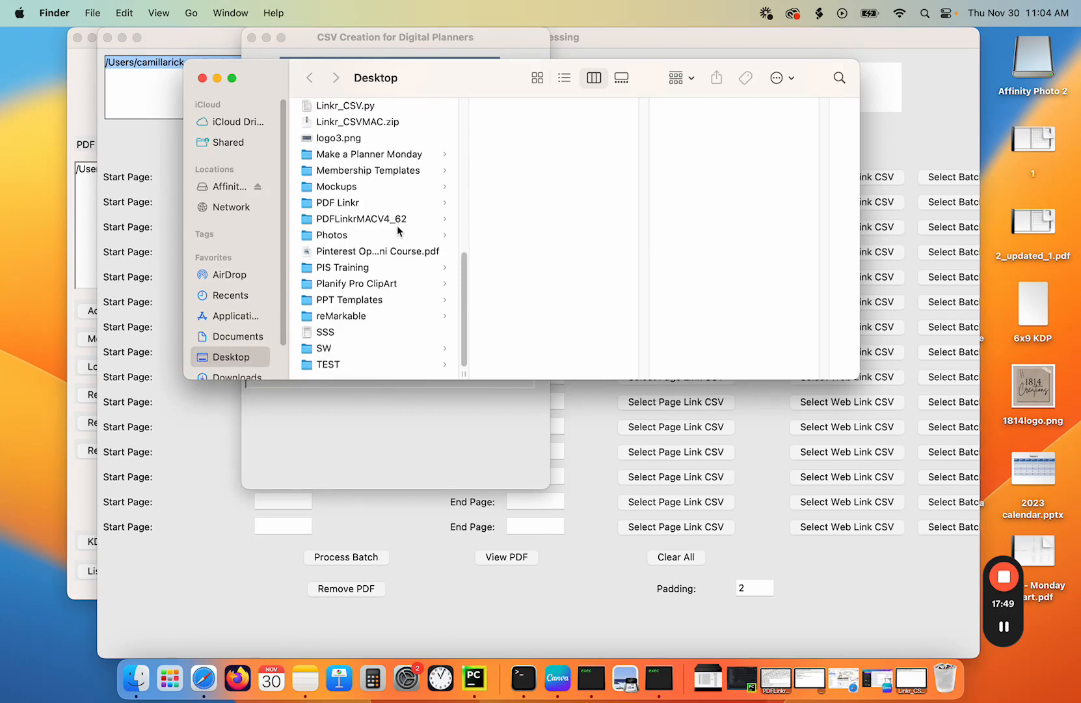
pyautogui.click(329, 365)
pyautogui.click(528, 128)
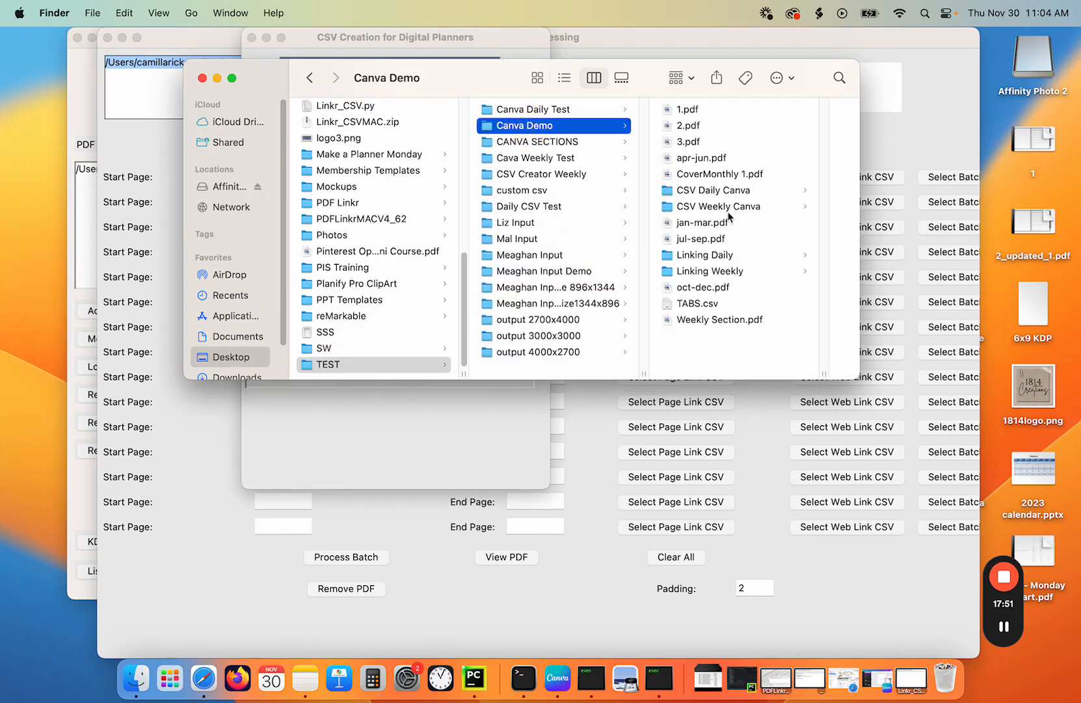
pyautogui.click(708, 272)
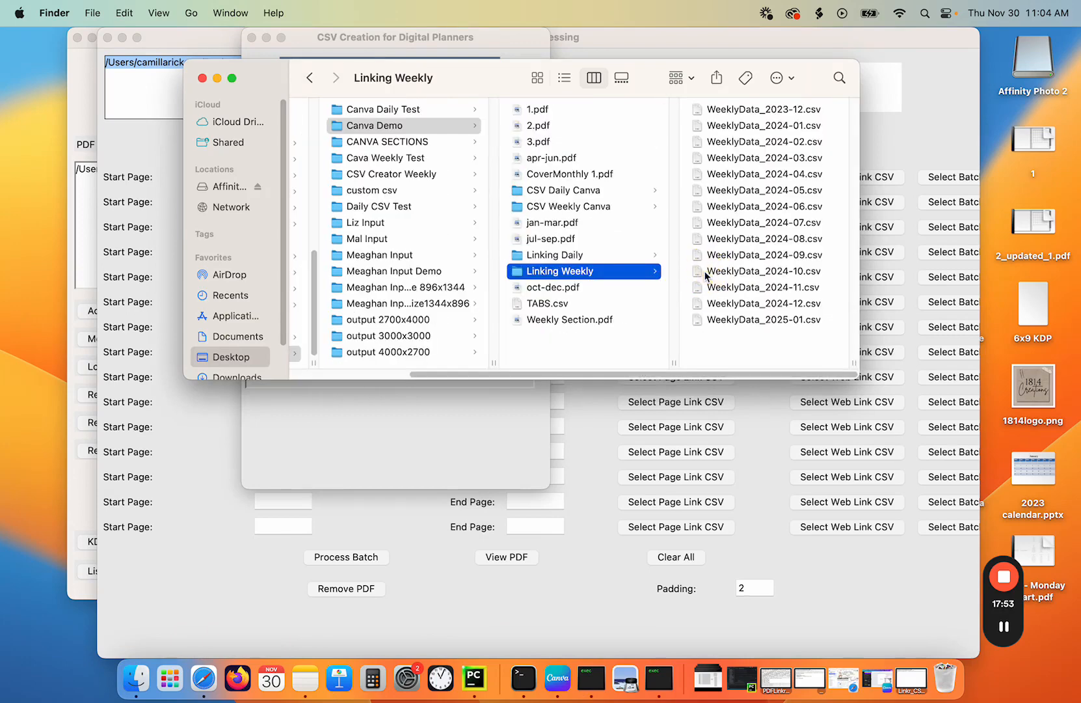
pyautogui.click(742, 325)
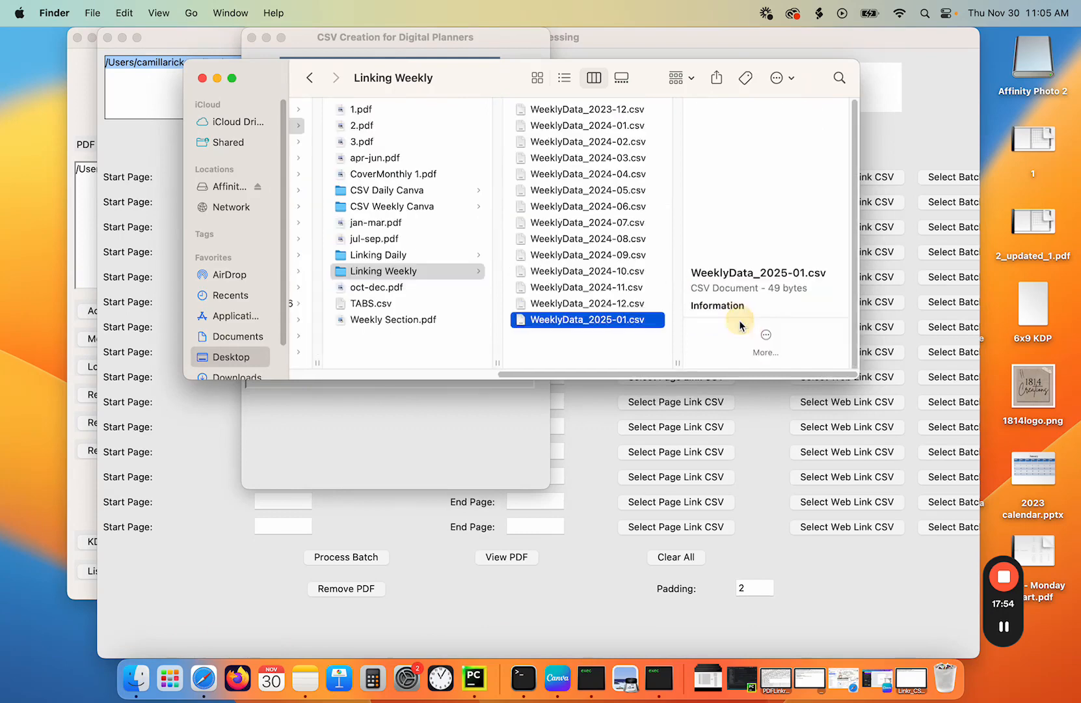
# - Open WeeklyData_2025-01.csv in TextEdit to inspect its contents, then close TextEdit and the Finder window
pyautogui.rightClick(620, 325)
pyautogui.moveTo(807, 345)
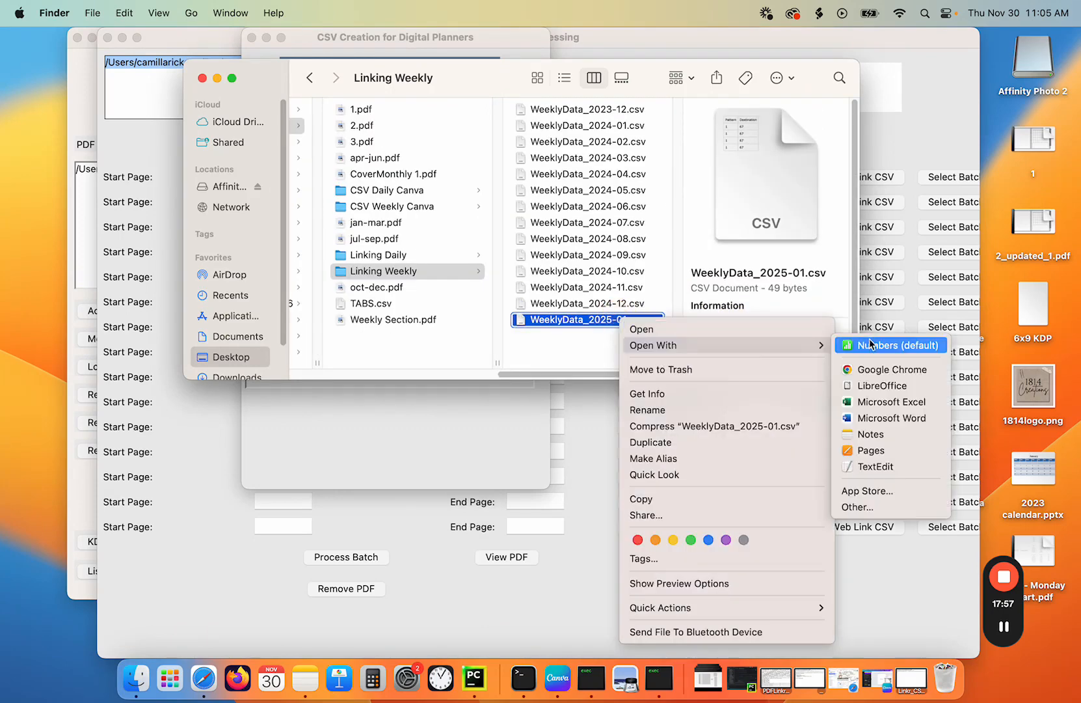
pyautogui.click(871, 466)
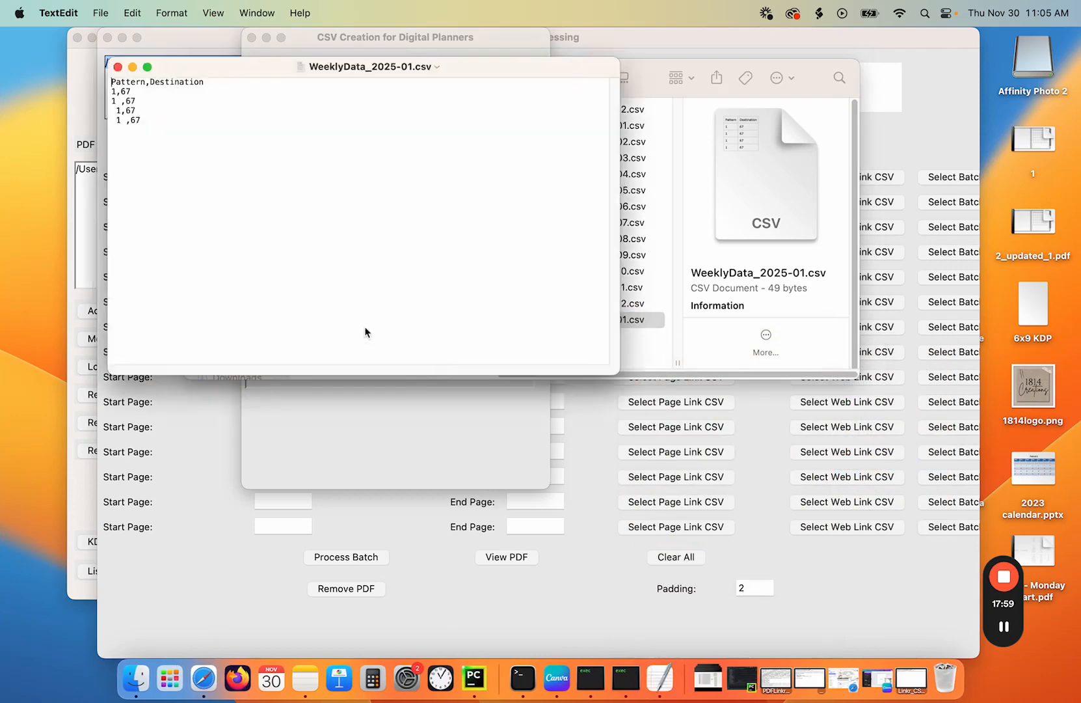
pyautogui.click(118, 67)
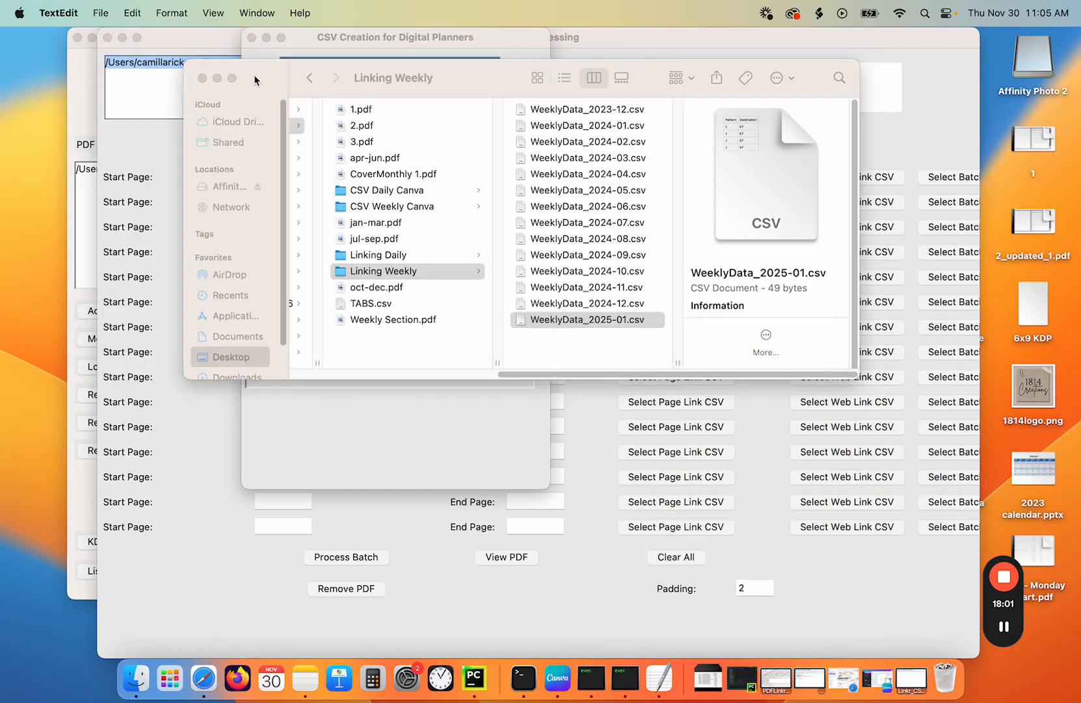
pyautogui.click(202, 78)
# - Set the start page to 68 and run Create CSV with the Daily option
pyautogui.click(358, 251)
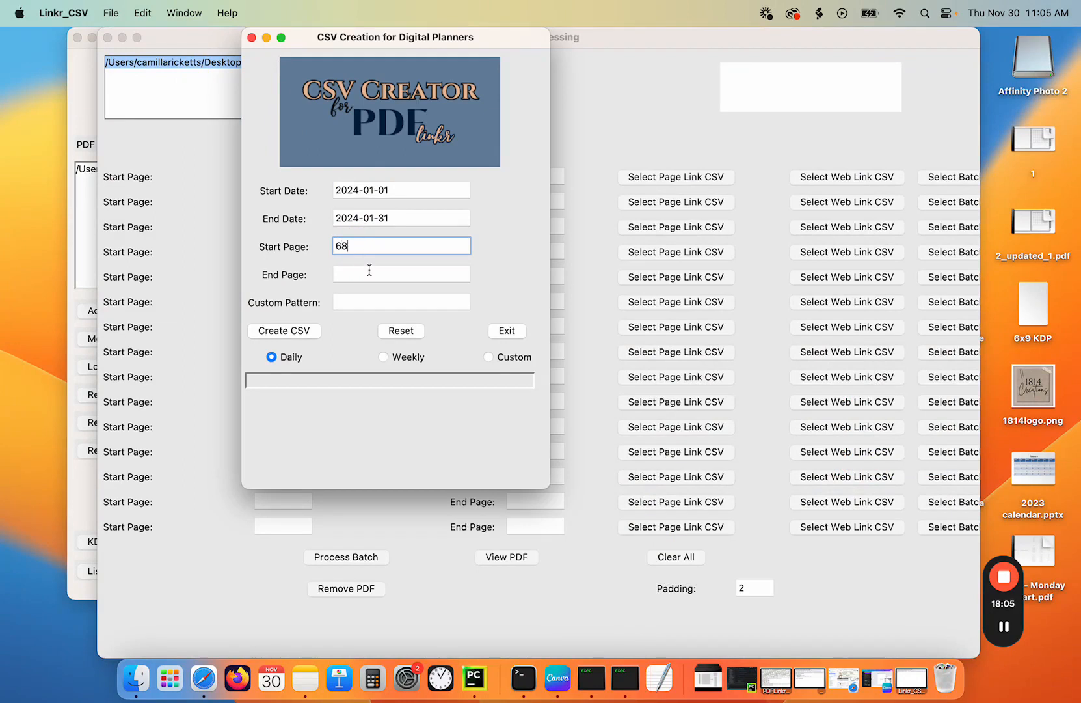
pyautogui.click(296, 333)
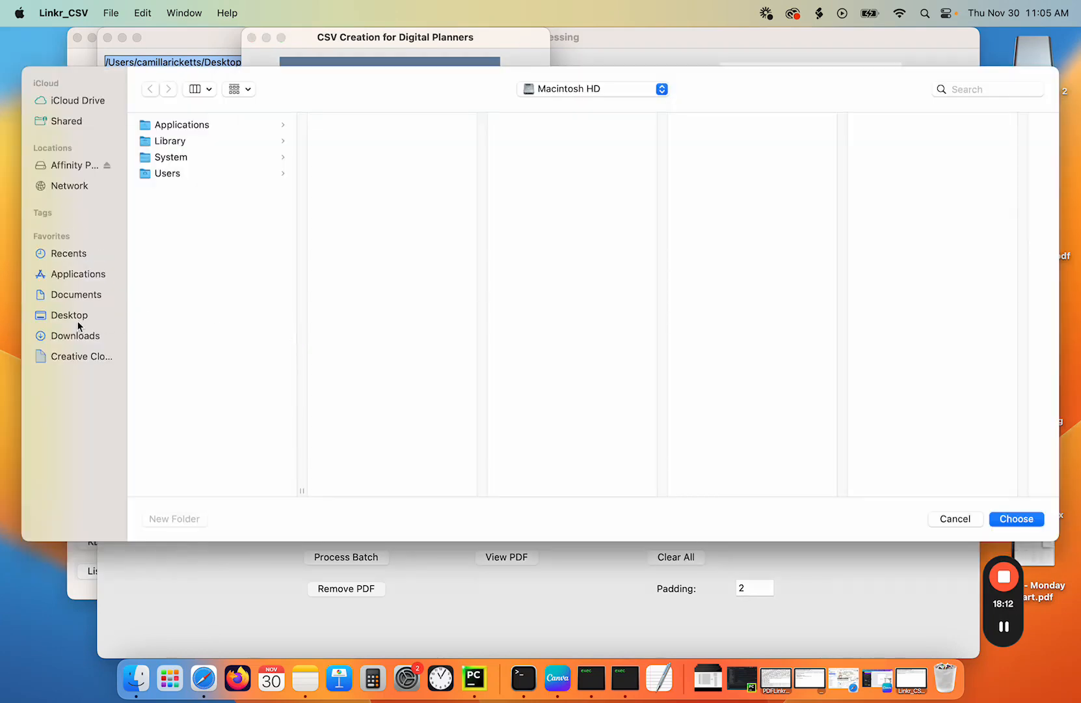
# - Choose the Linking Daily folder inside TEST/Canva Demo as the output location for the daily CSV
pyautogui.click(67, 315)
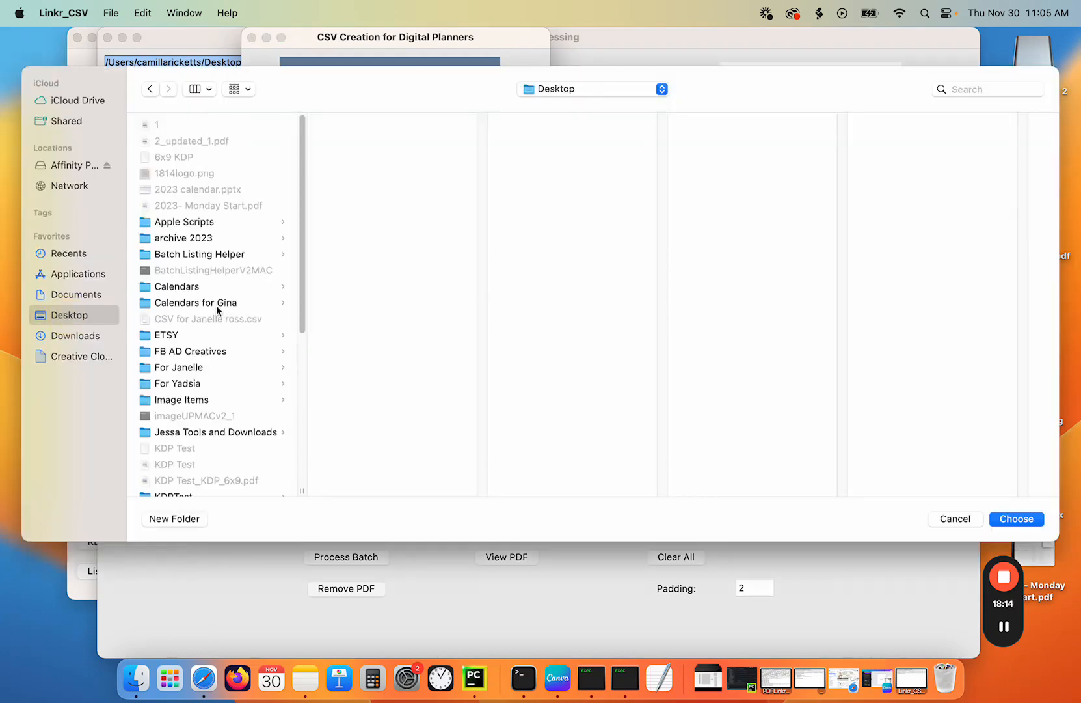
pyautogui.scroll(-10, 198, 455)
pyautogui.click(184, 483)
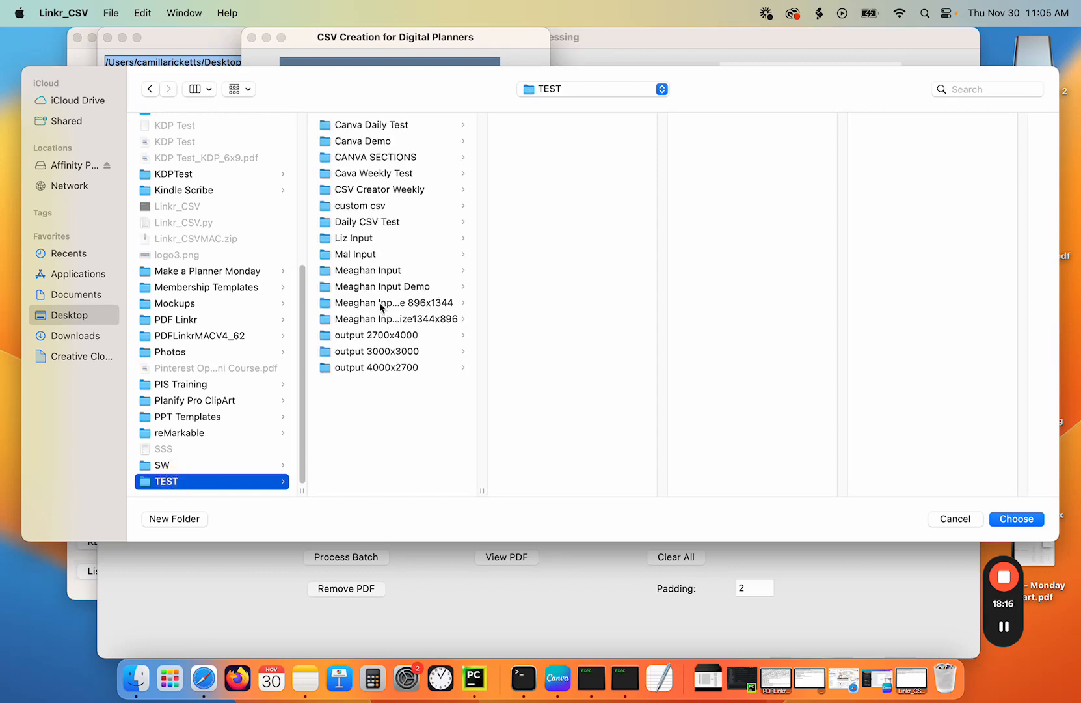
pyautogui.click(369, 141)
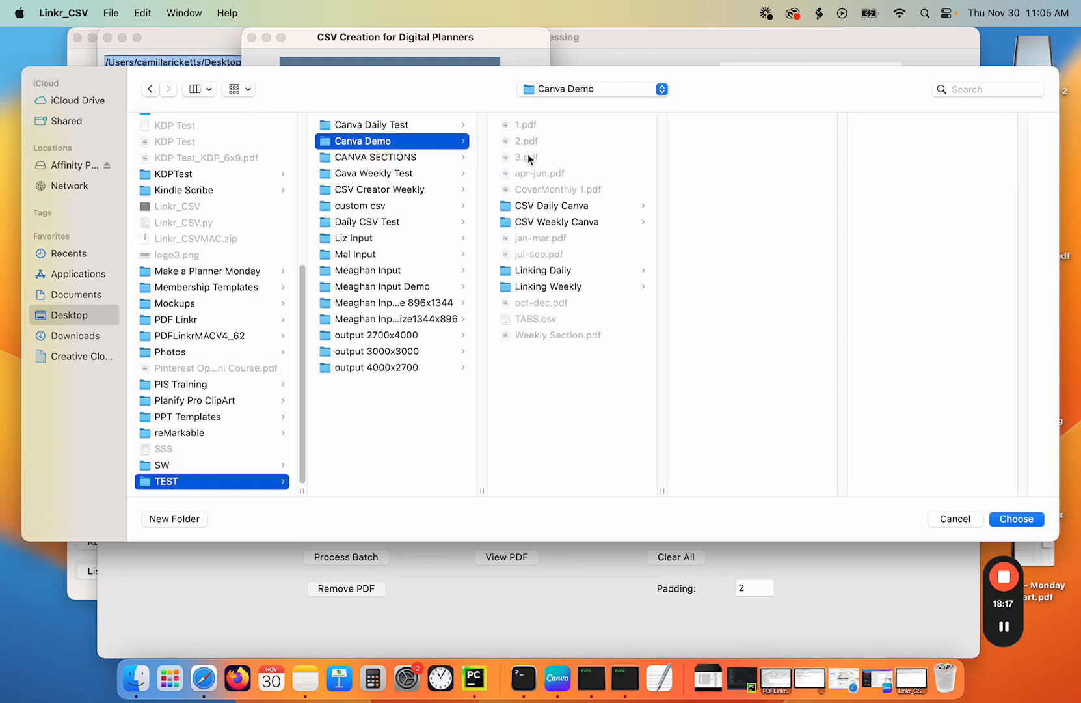
pyautogui.click(536, 277)
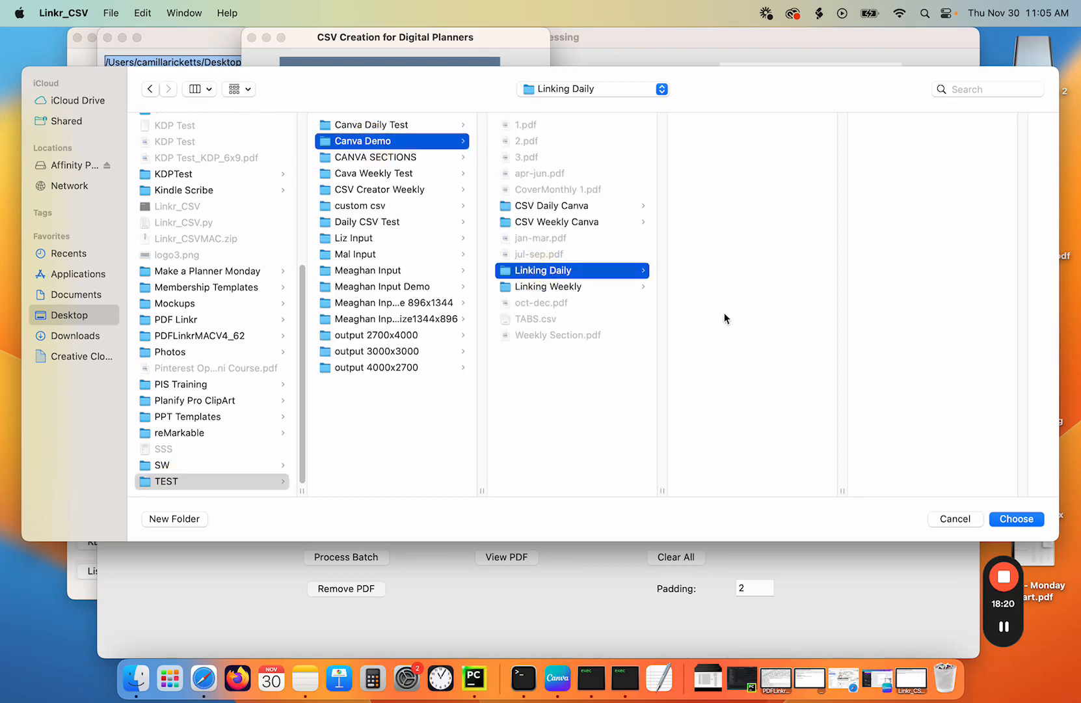
pyautogui.click(1016, 518)
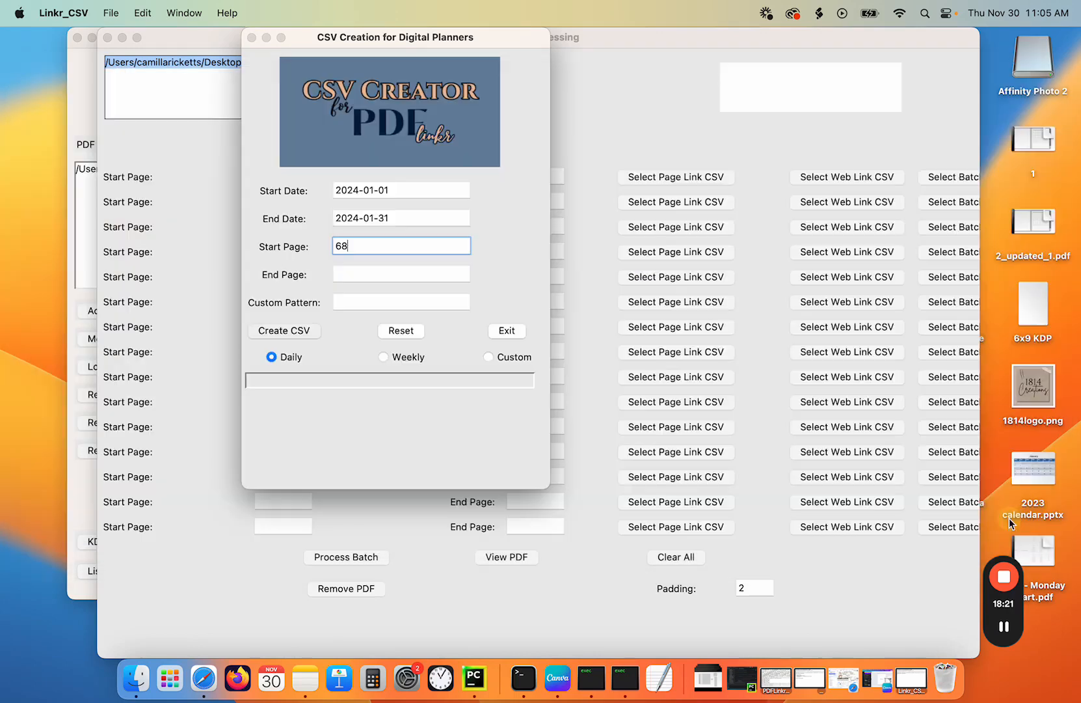
# - Close the CSV Creator window
pyautogui.click(513, 272)
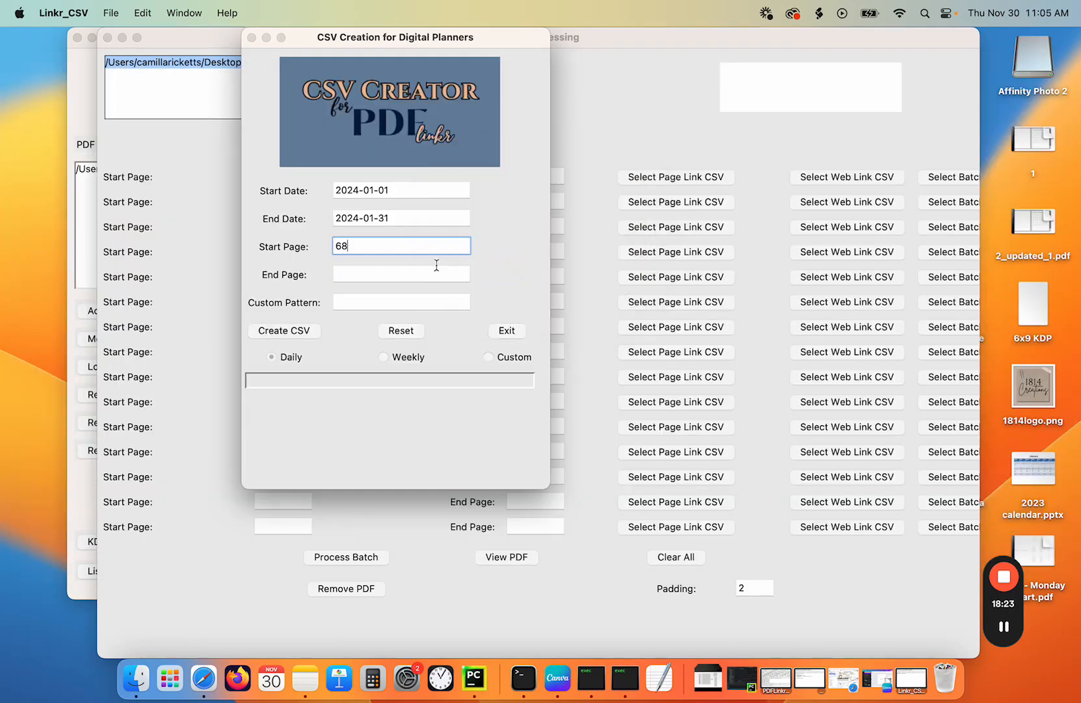
pyautogui.click(251, 38)
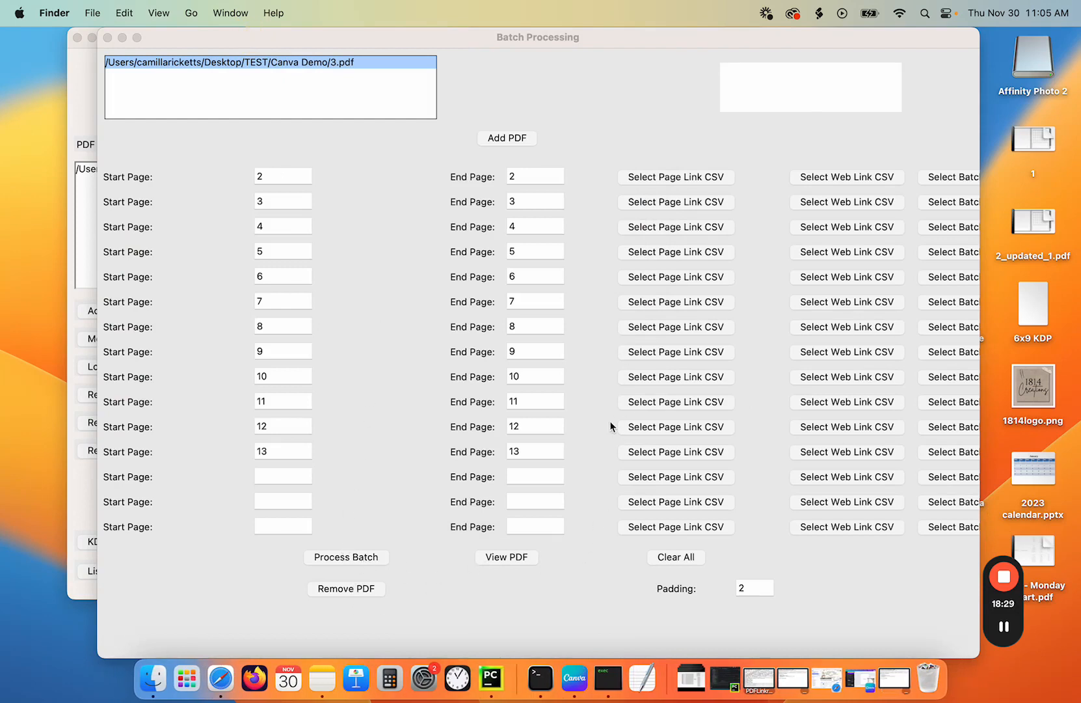
# - Open the first row's page link CSV chooser and preview DailyData_2024-01.csv in the Linking Daily folder
pyautogui.click(656, 176)
pyautogui.click(657, 176)
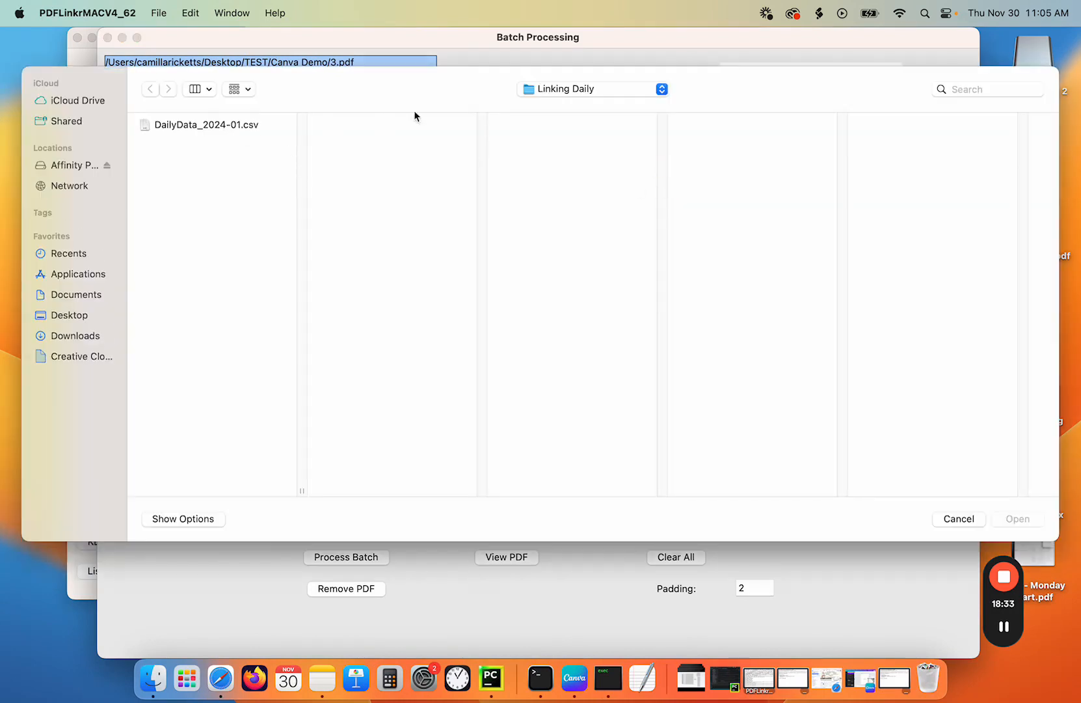
pyautogui.click(231, 125)
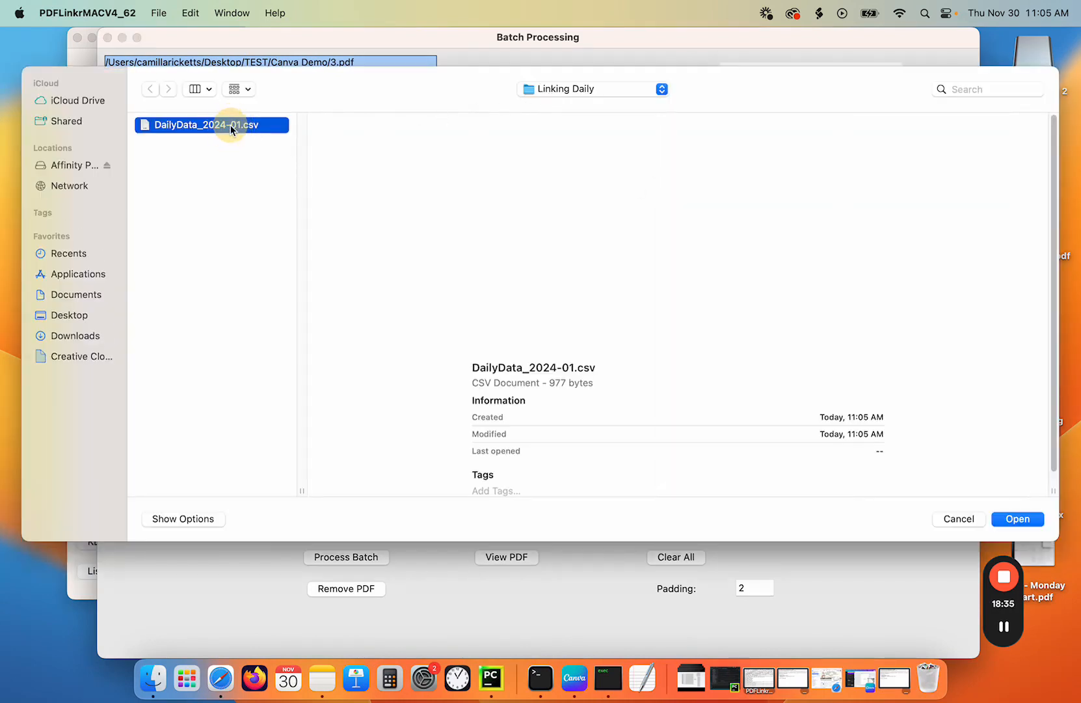
pyautogui.click(581, 89)
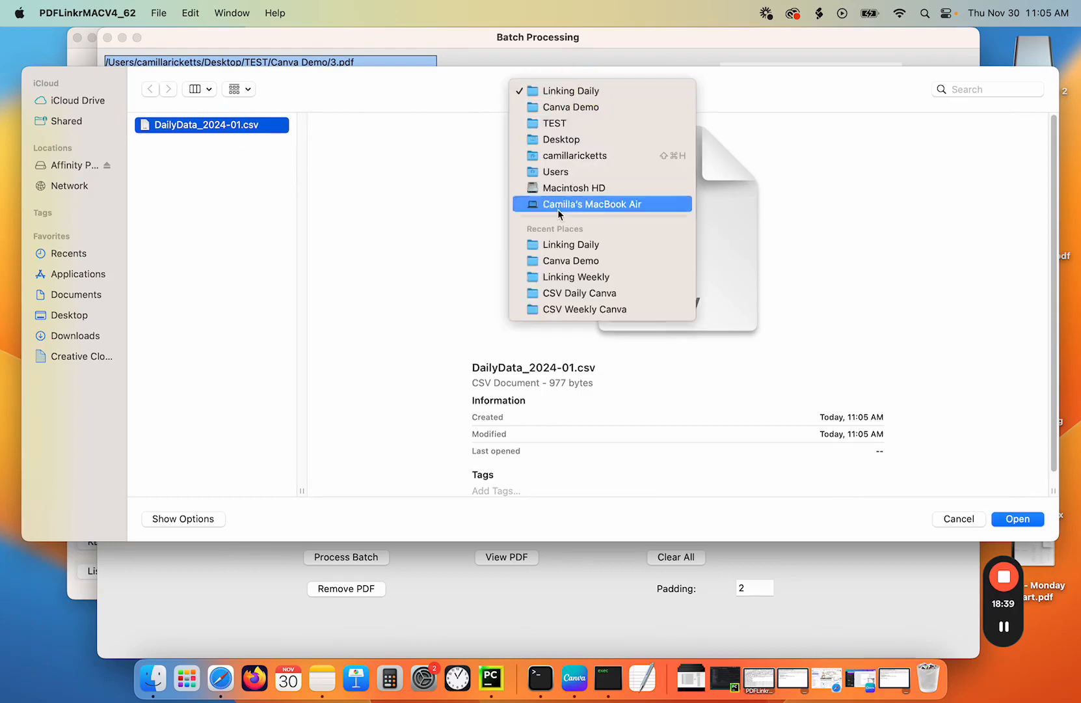
pyautogui.click(546, 245)
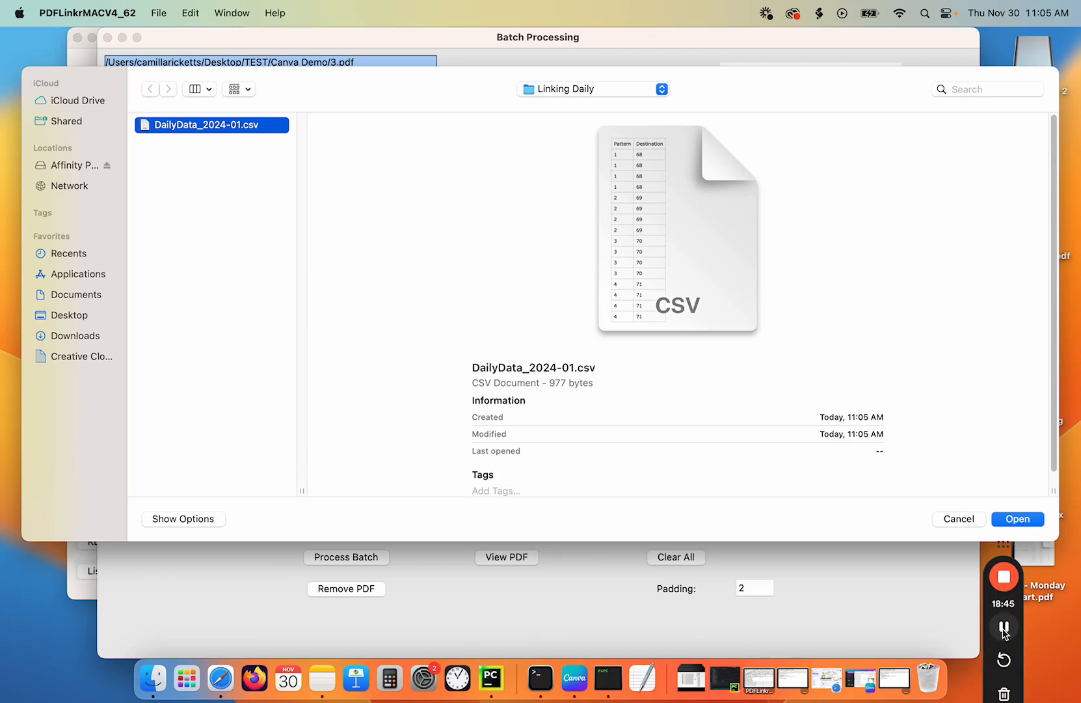
pyautogui.click(1003, 626)
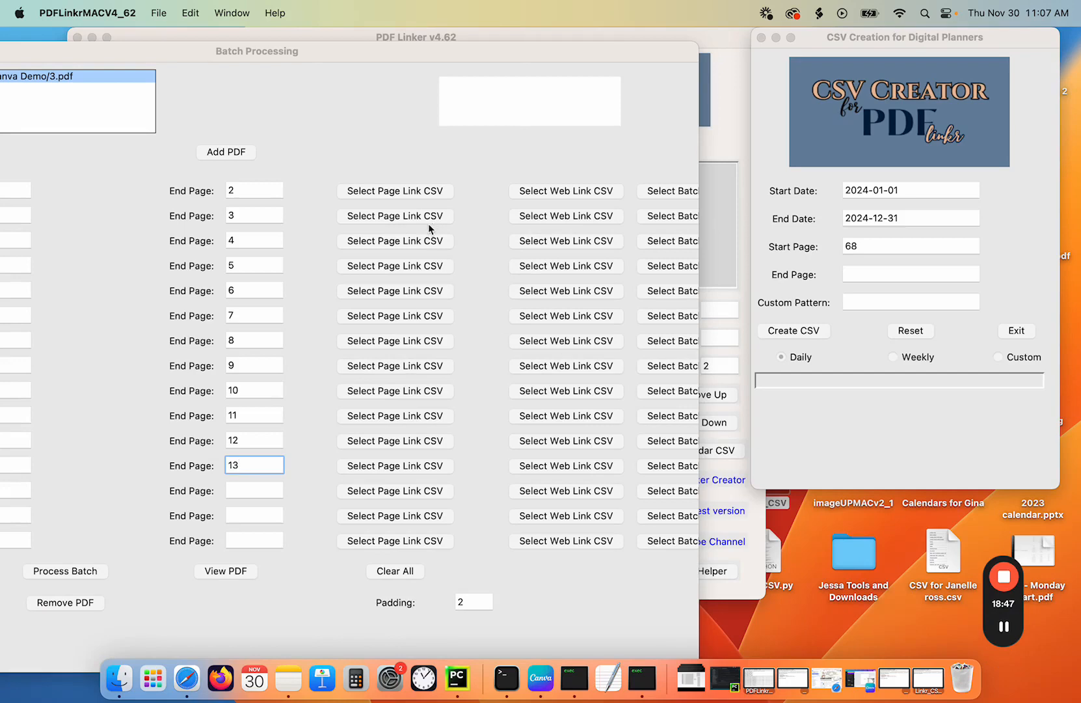
# - Assign DailyData_2024-01.csv, DailyData_2024-02.csv and DailyData_2024-03.csv as page link CSVs for rows one to three
pyautogui.click(385, 190)
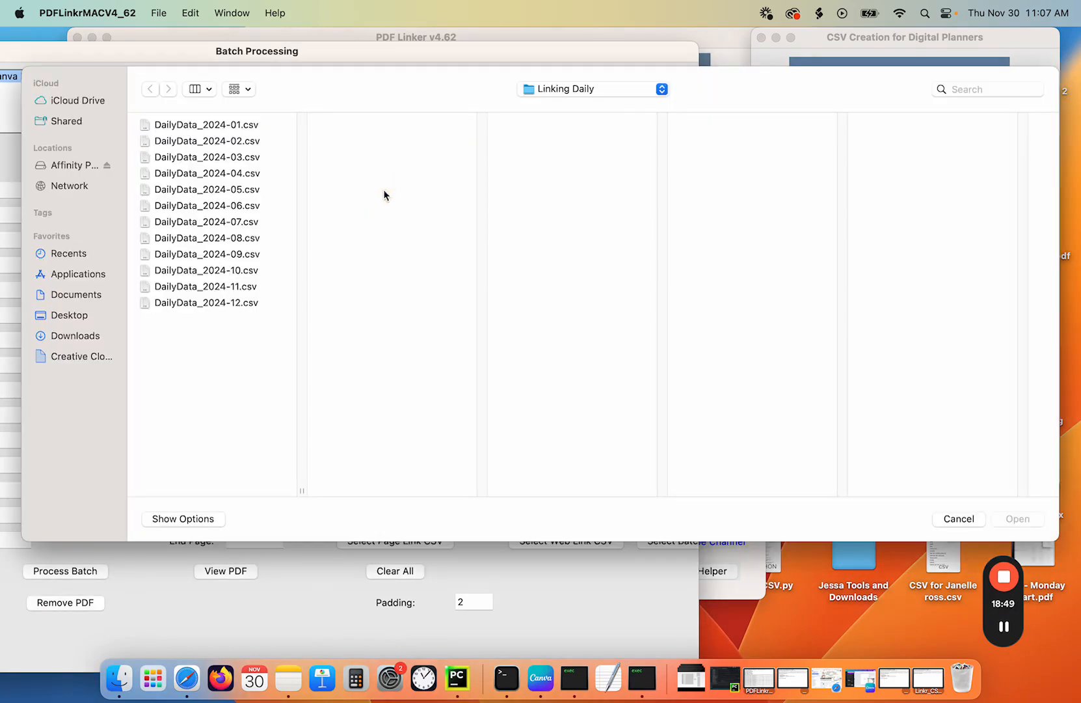
pyautogui.doubleClick(238, 125)
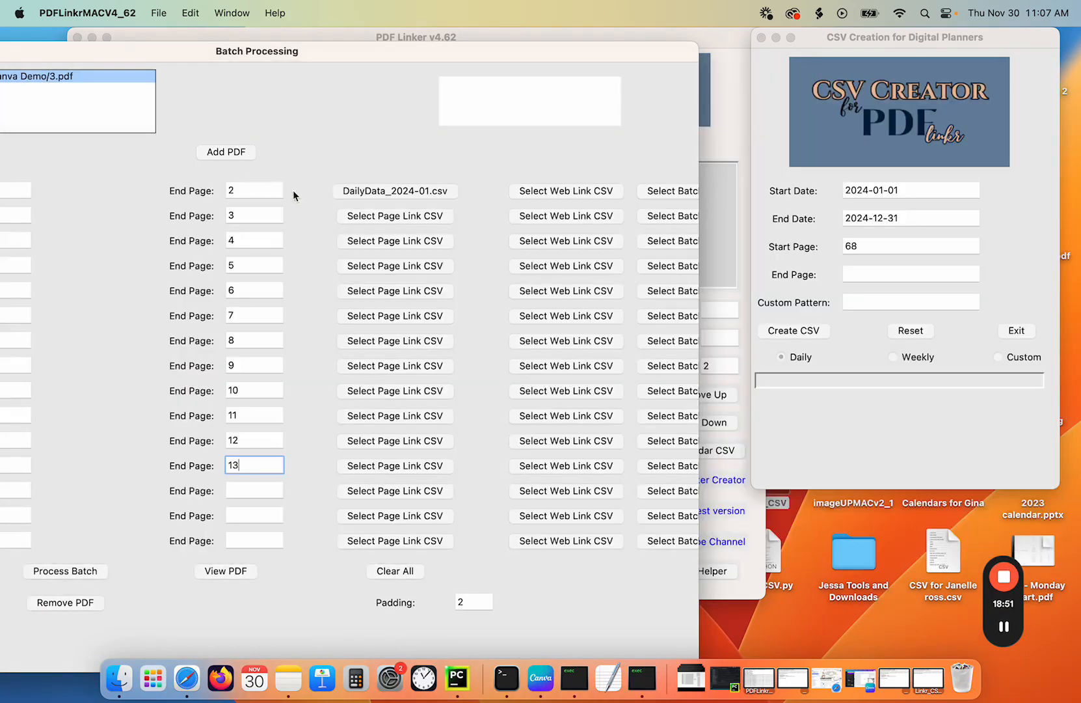
pyautogui.click(366, 218)
pyautogui.doubleClick(238, 137)
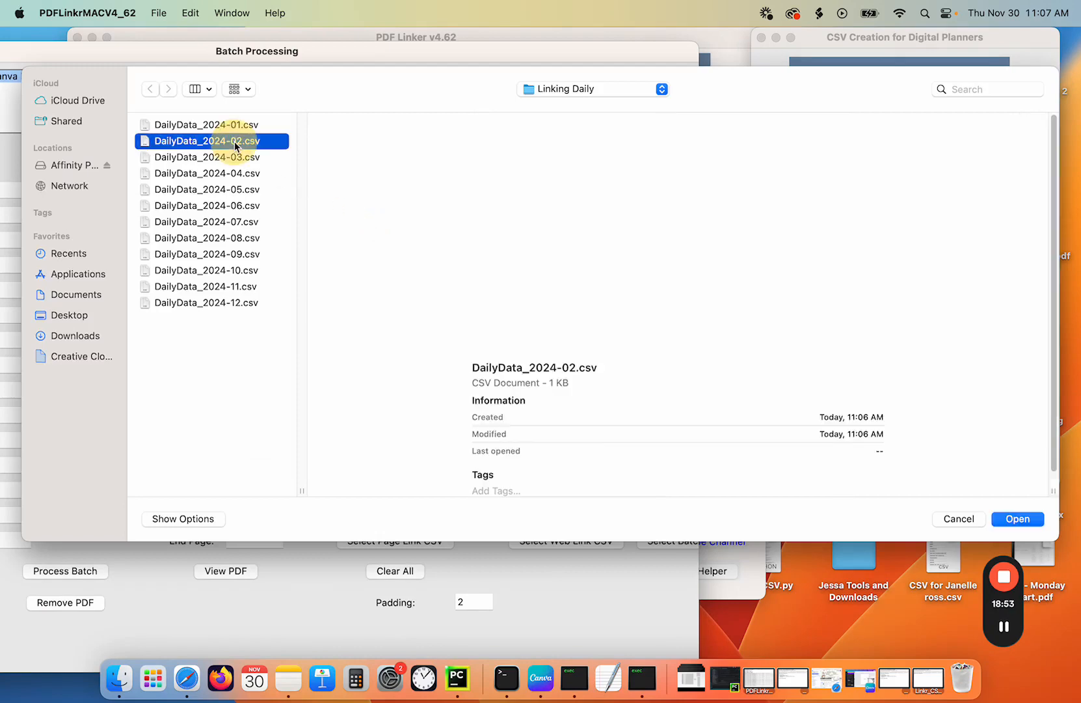
pyautogui.click(378, 238)
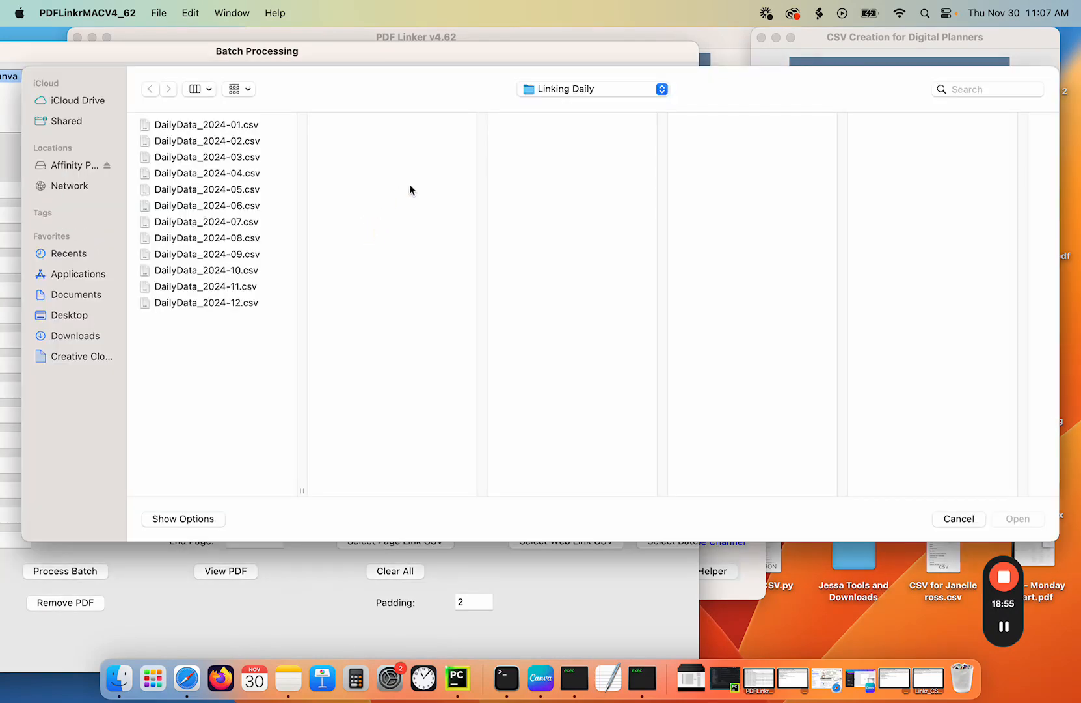
pyautogui.doubleClick(254, 159)
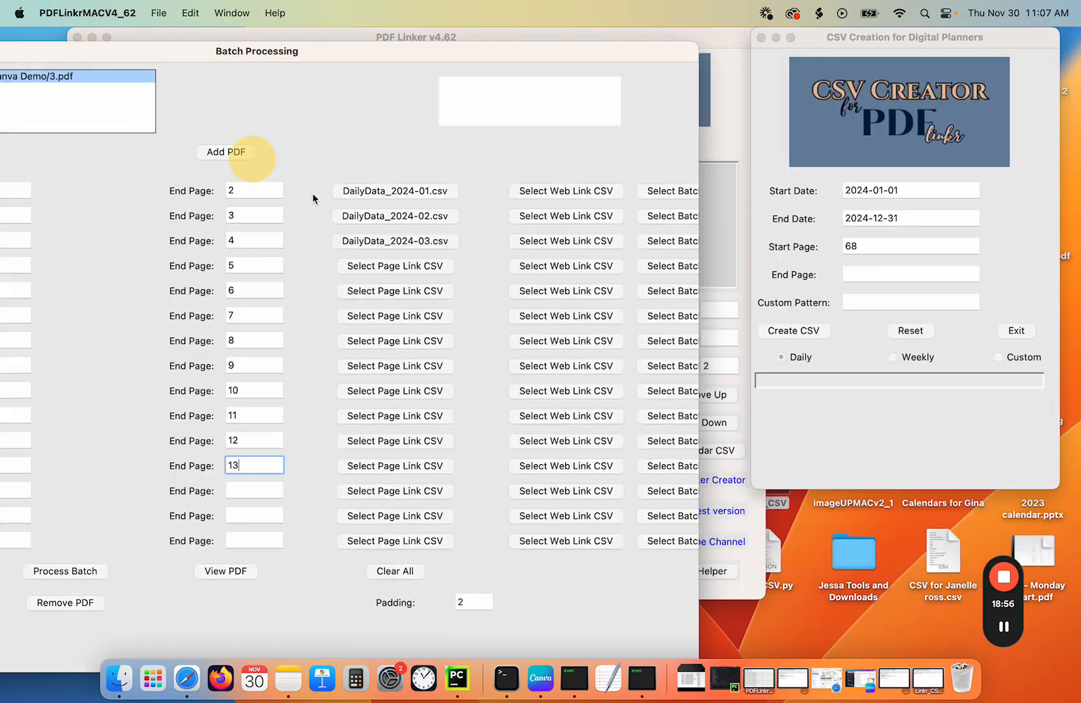
# - Assign DailyData_2024-04.csv through DailyData_2024-12.csv as page link CSVs for rows four to twelve
pyautogui.click(389, 265)
pyautogui.doubleClick(206, 174)
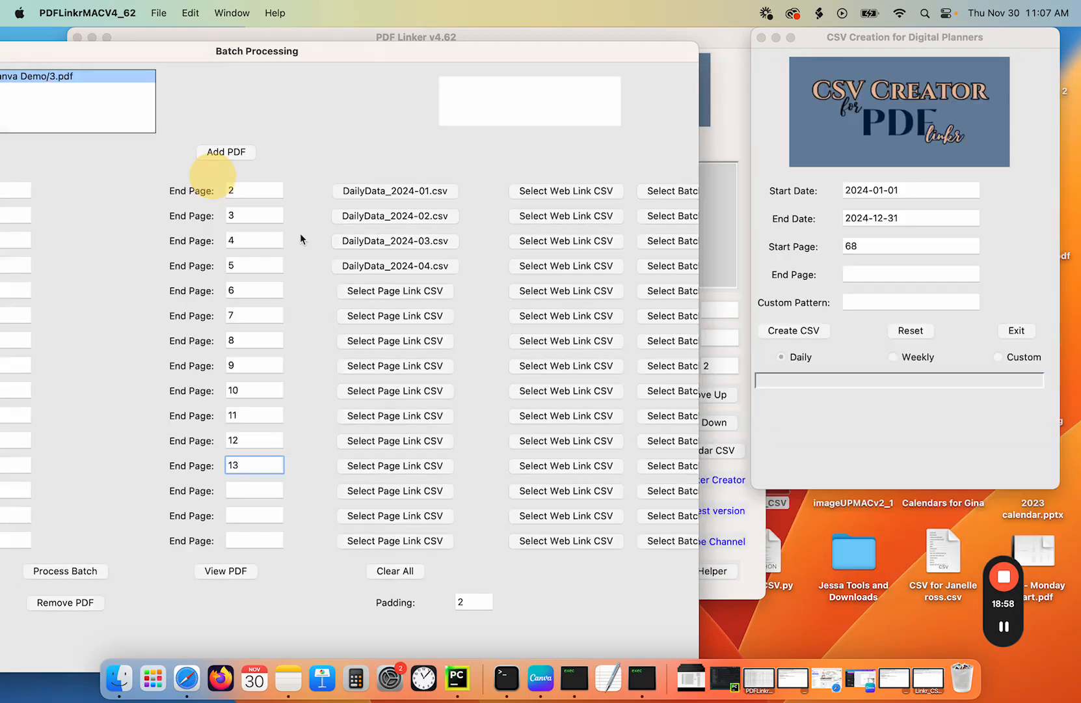
pyautogui.click(371, 293)
pyautogui.doubleClick(235, 191)
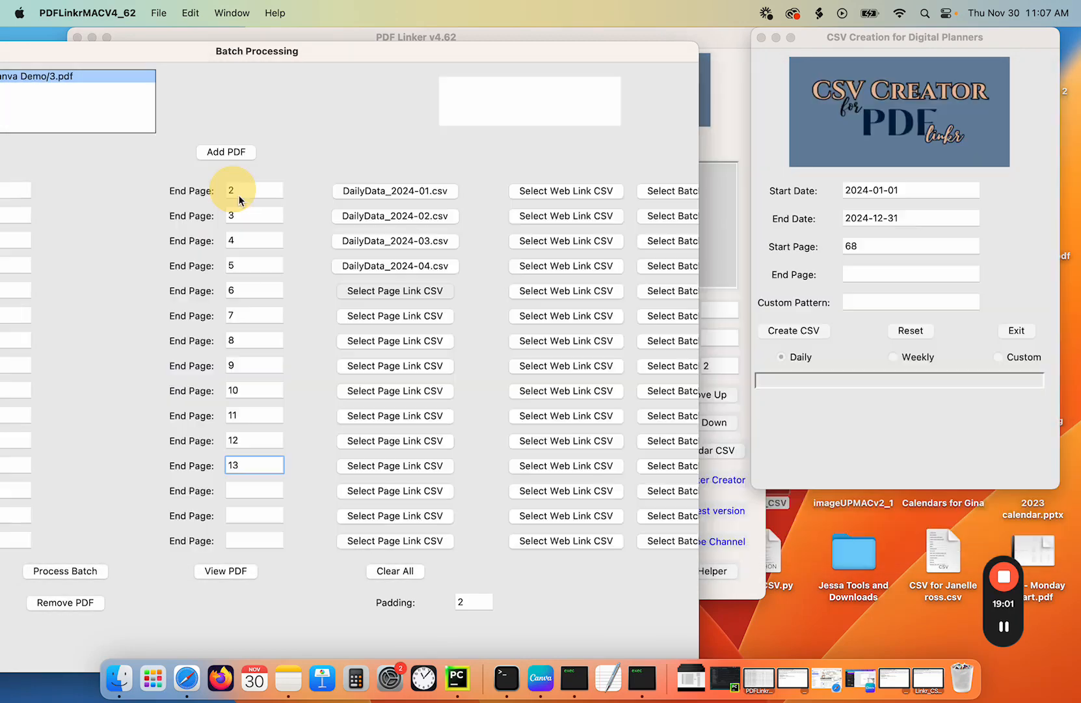
pyautogui.click(383, 317)
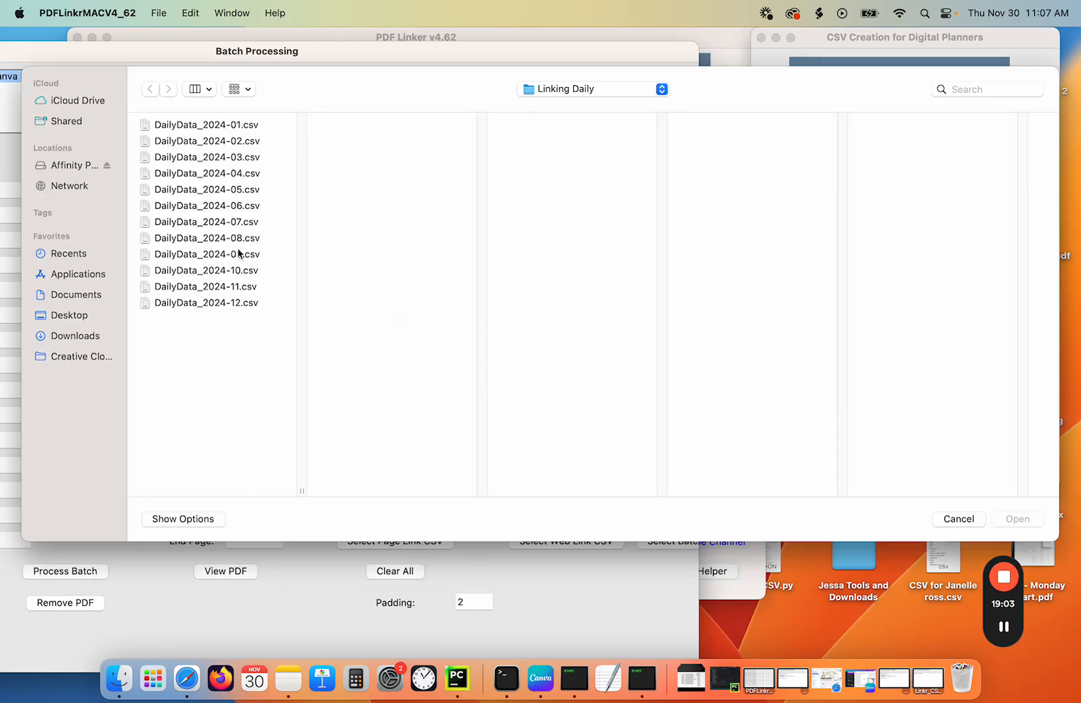
pyautogui.doubleClick(229, 207)
pyautogui.click(367, 343)
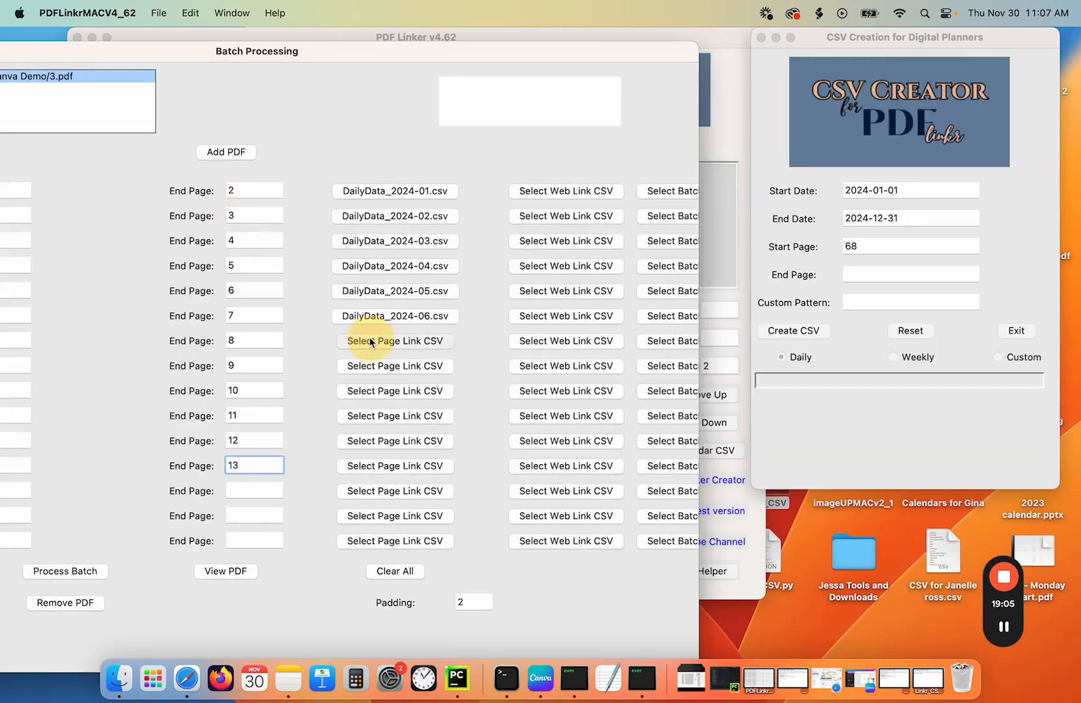
pyautogui.doubleClick(229, 223)
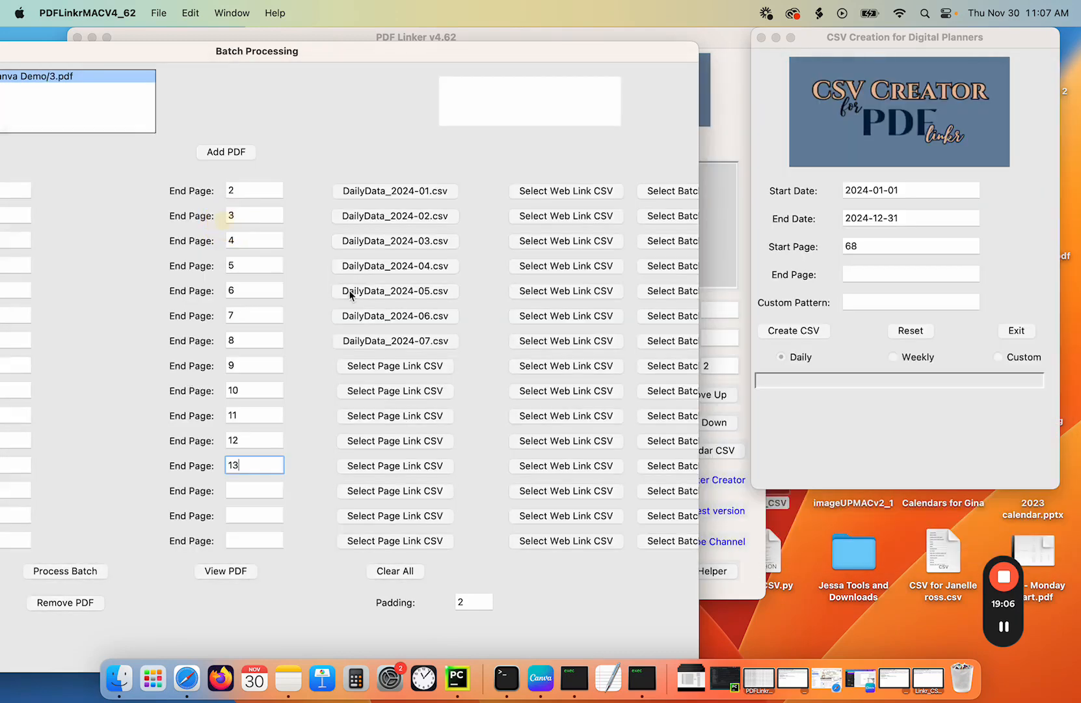
pyautogui.click(375, 365)
pyautogui.click(212, 238)
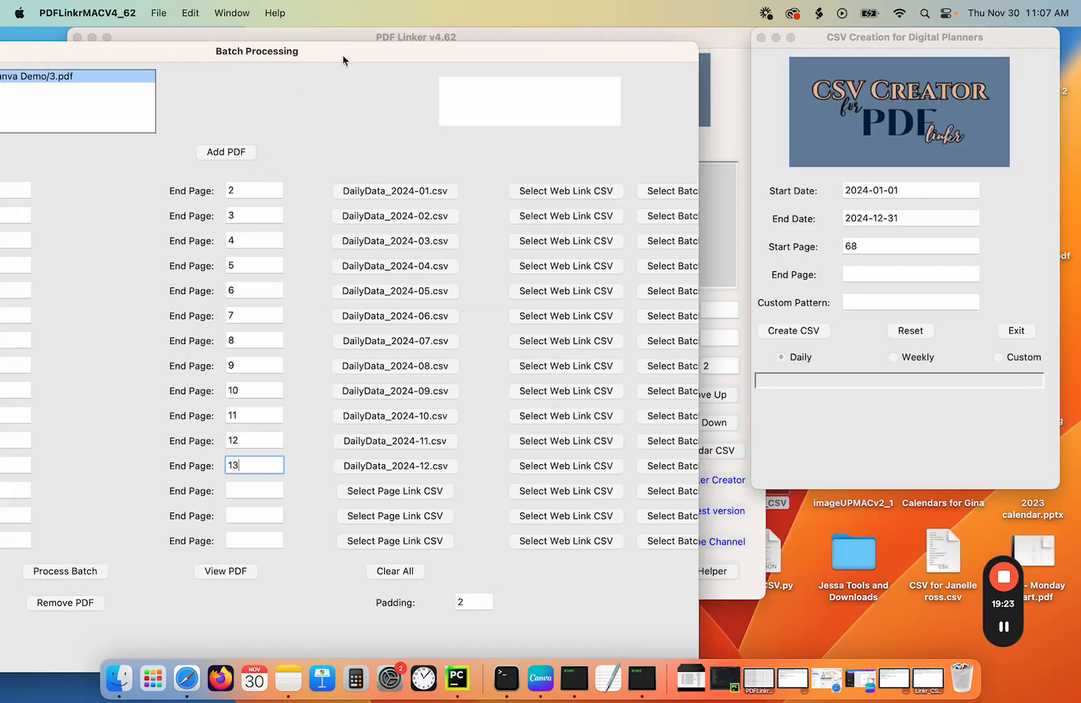
# - In the PDF viewer, mark the January calendar date grid on page 2 as the link area, then process the batch
pyautogui.moveTo(343, 60); pyautogui.dragTo(624, 47)
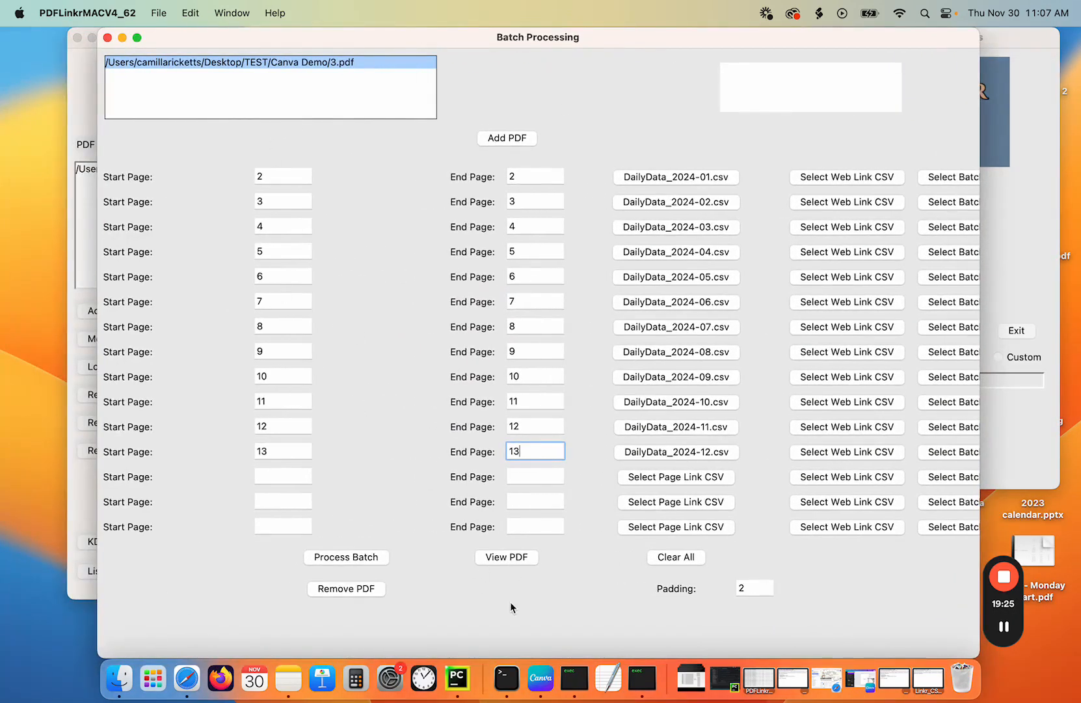
pyautogui.click(512, 555)
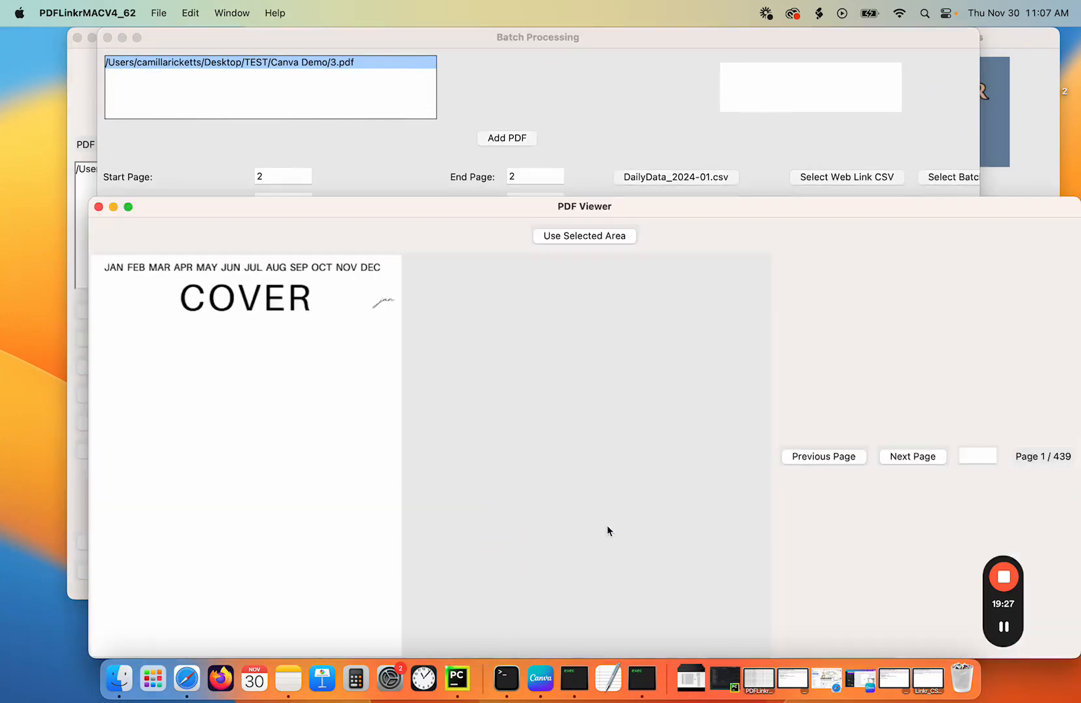
pyautogui.click(918, 457)
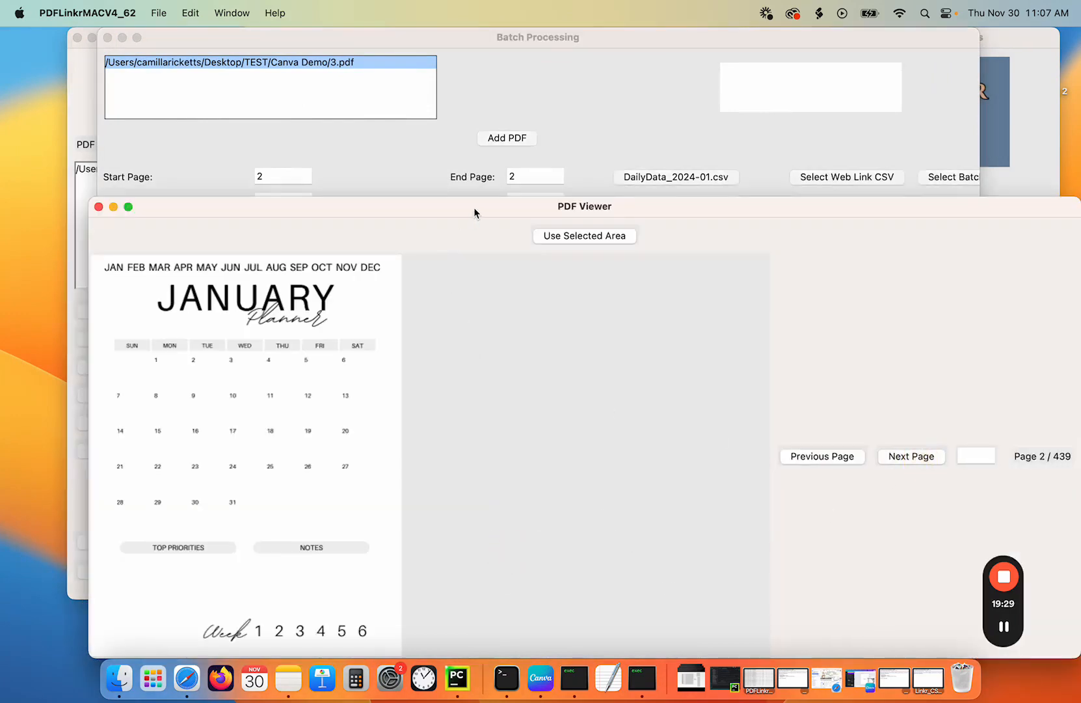
pyautogui.moveTo(474, 208); pyautogui.dragTo(465, 92)
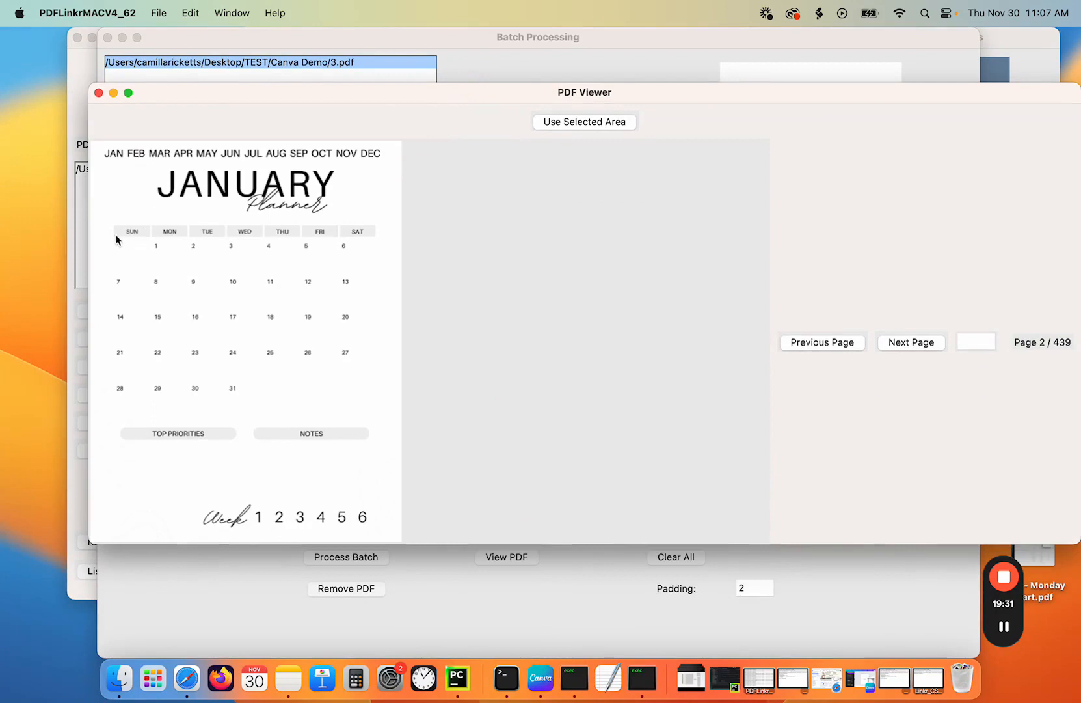
pyautogui.moveTo(95, 234); pyautogui.dragTo(399, 429)
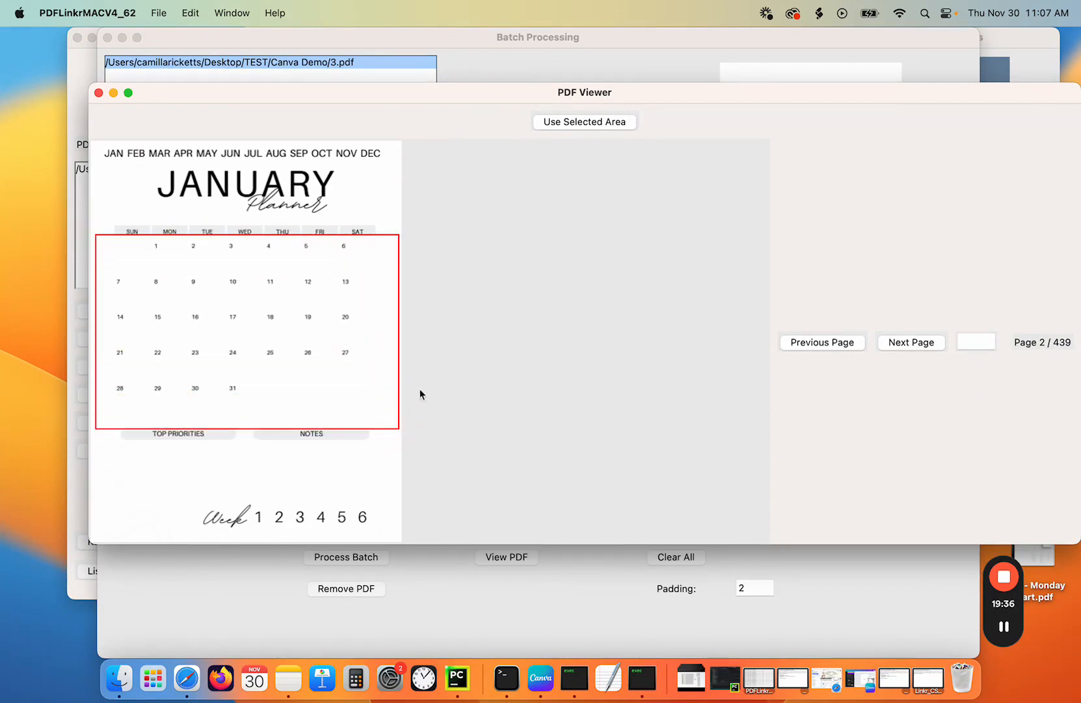
pyautogui.click(561, 121)
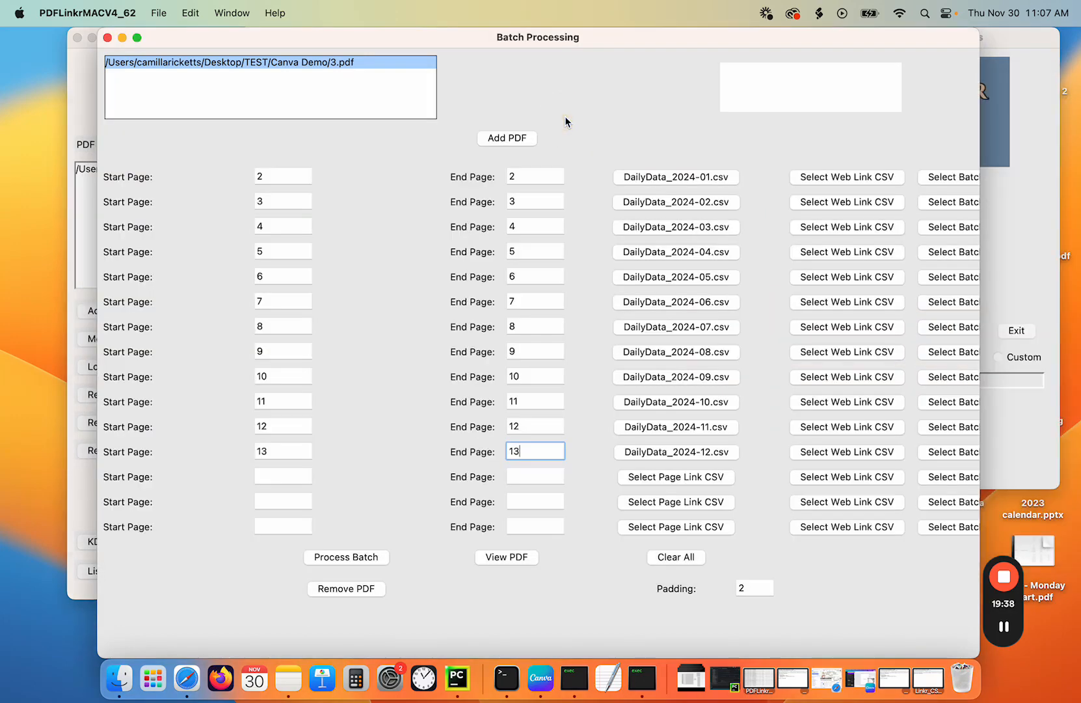
pyautogui.click(343, 557)
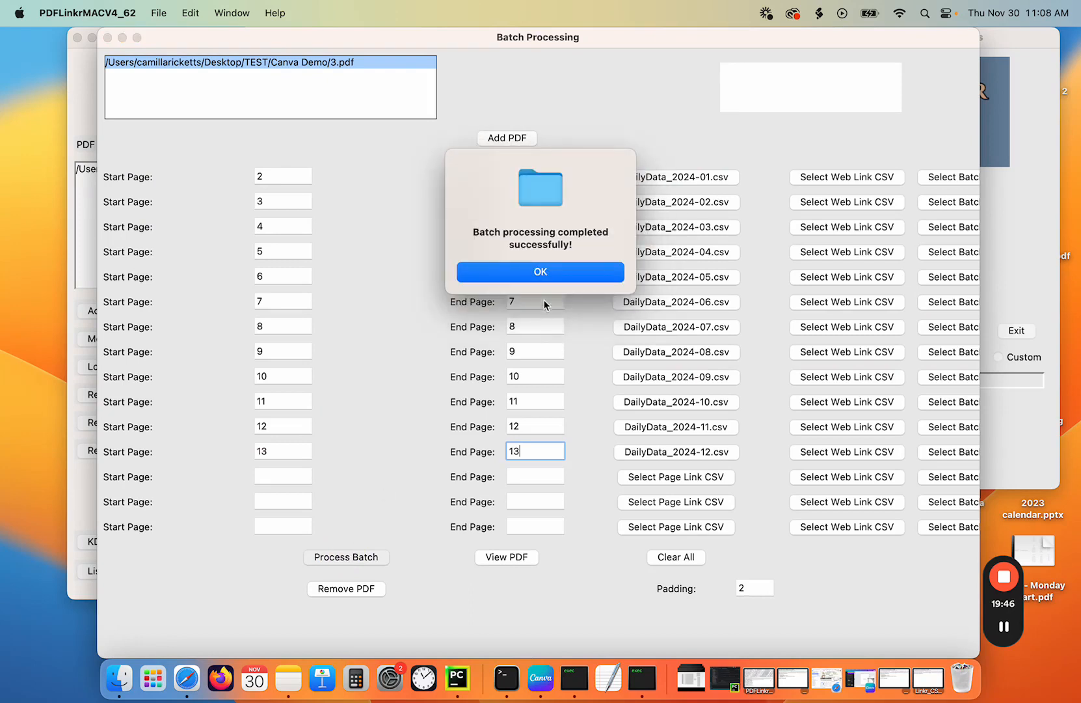
pyautogui.click(549, 274)
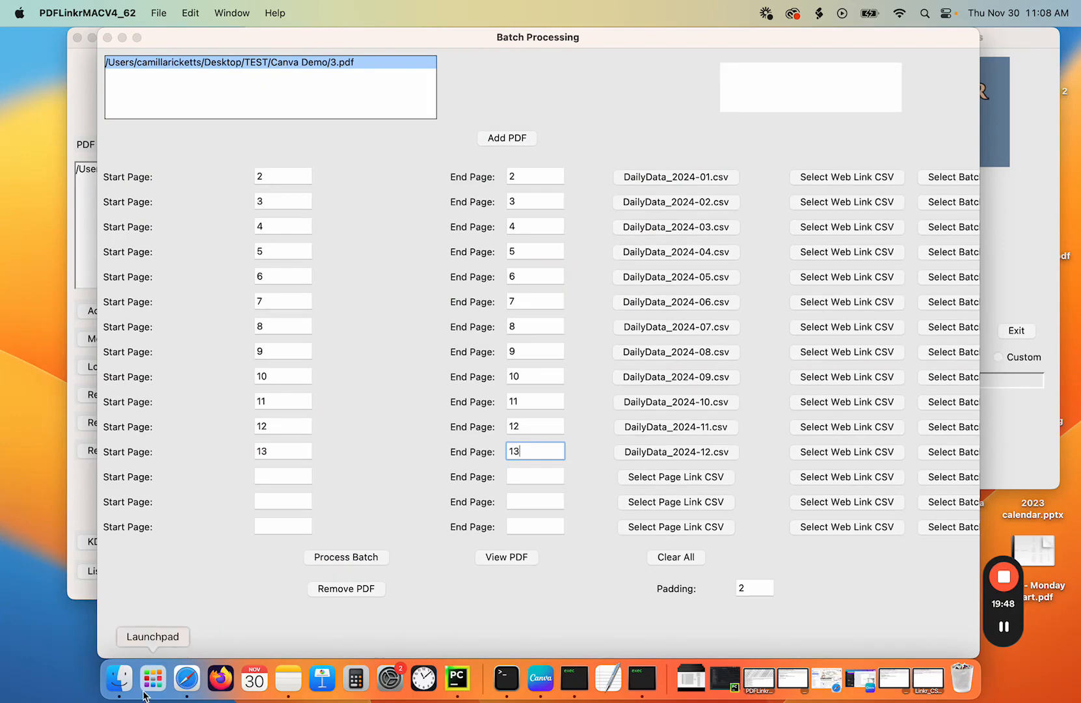
# - Open 3_updated_12.pdf from the TEST/Canva Demo folder
pyautogui.click(115, 679)
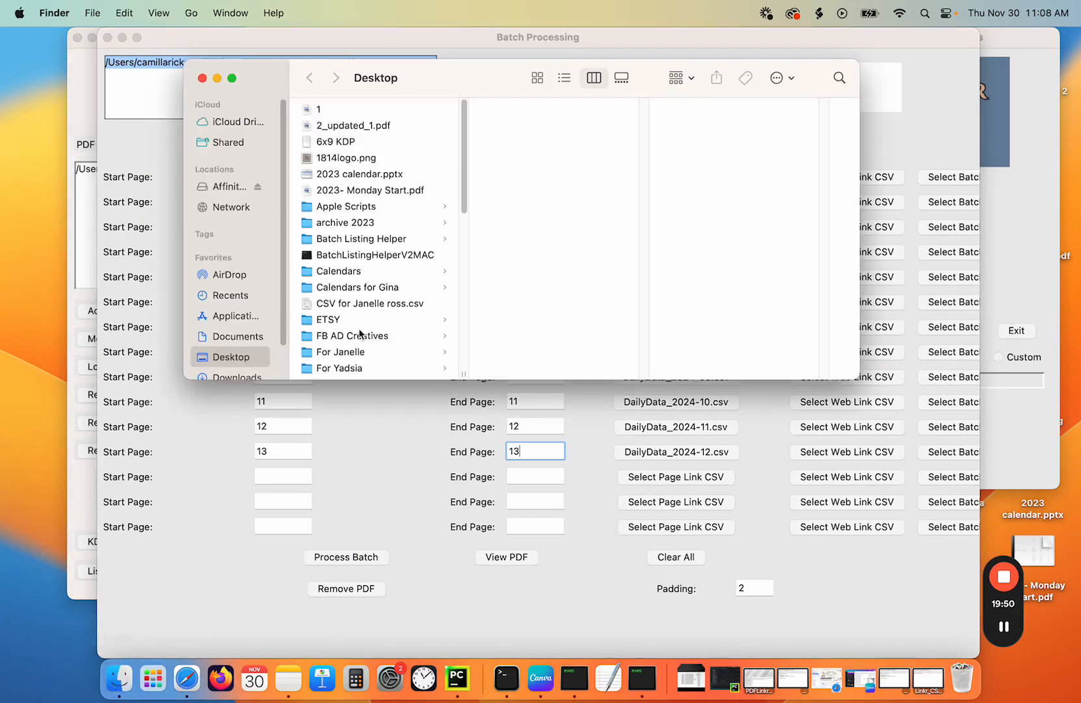
pyautogui.scroll(-10, 359, 329)
pyautogui.click(331, 366)
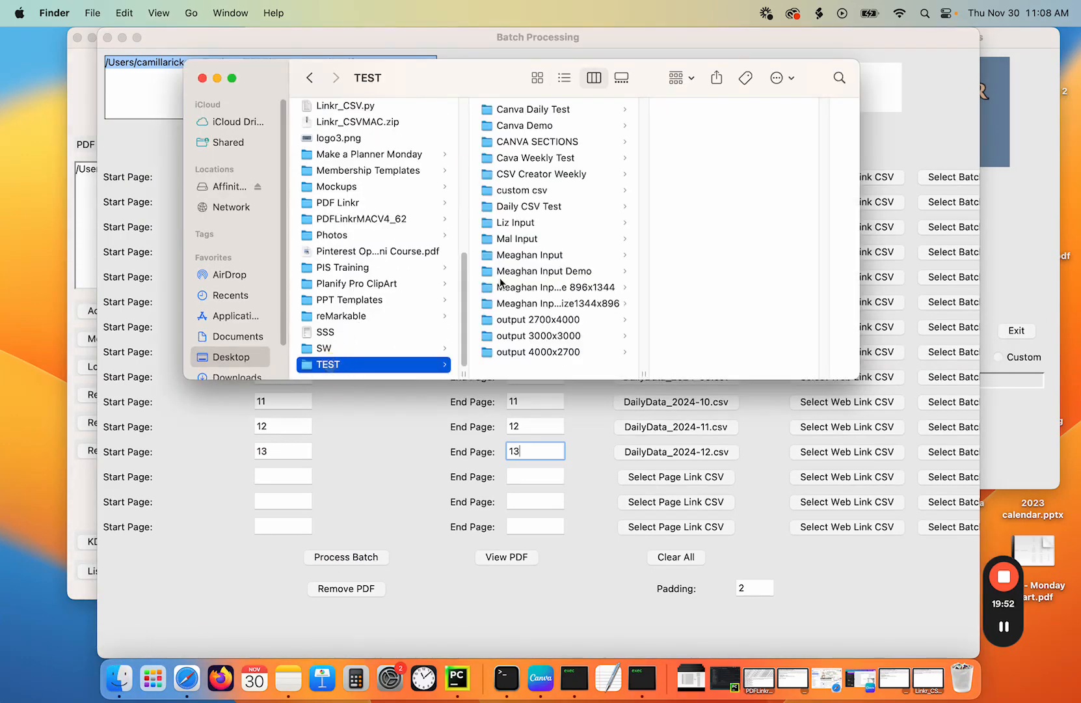
pyautogui.click(531, 127)
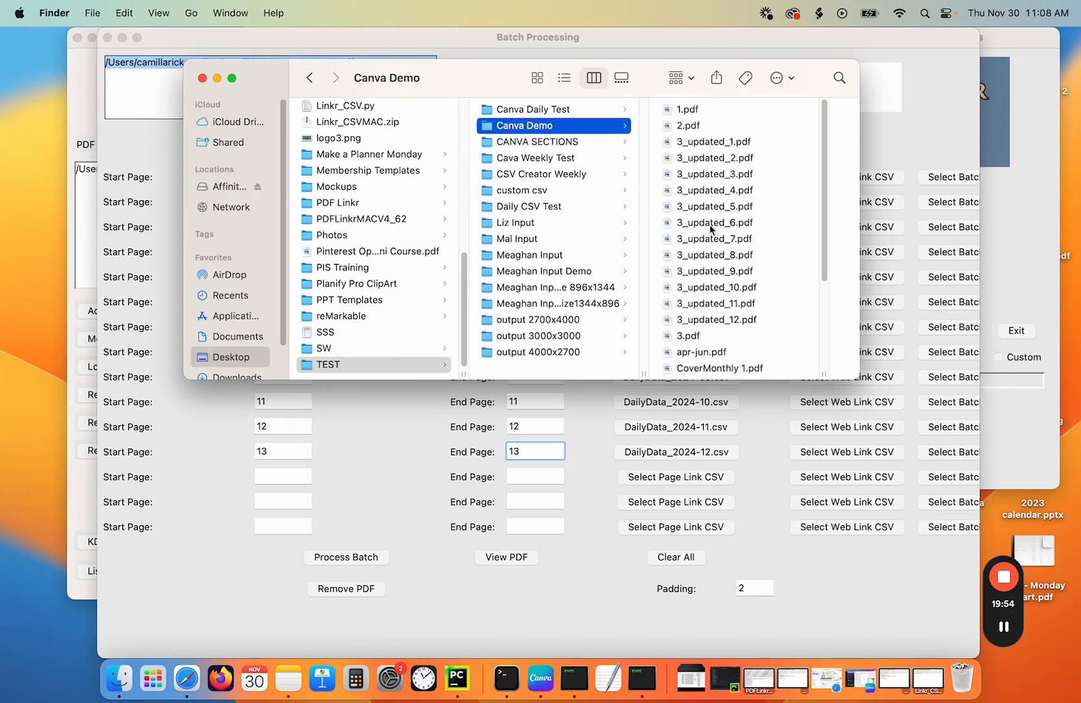
pyautogui.scroll(-2, 731, 247)
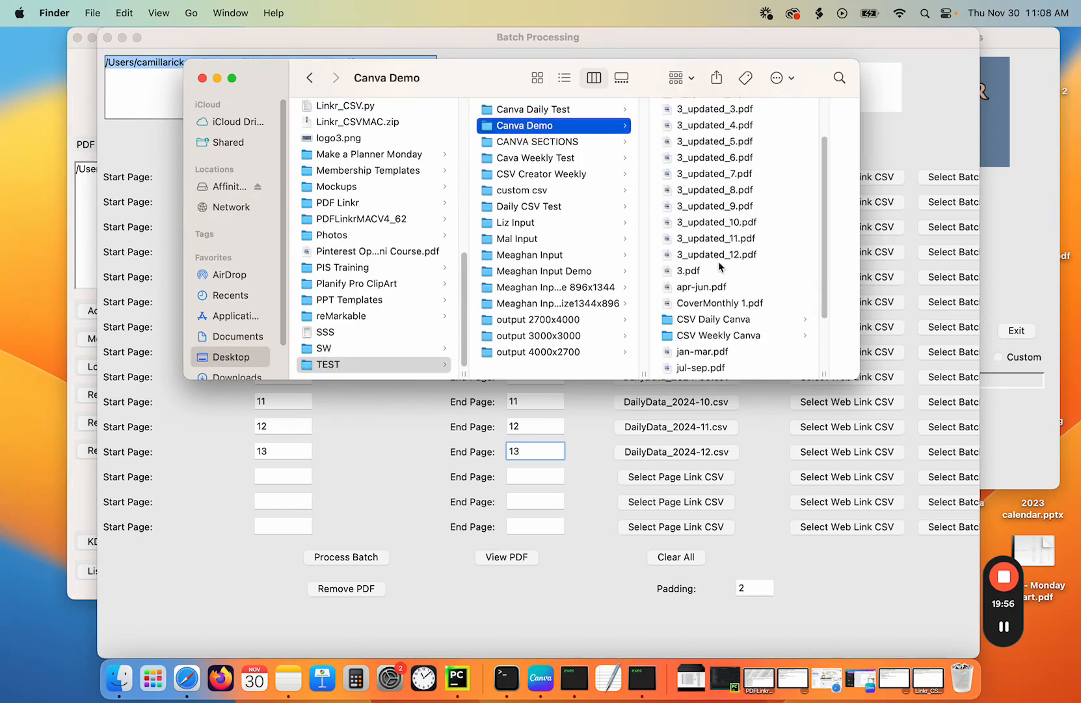
pyautogui.click(711, 256)
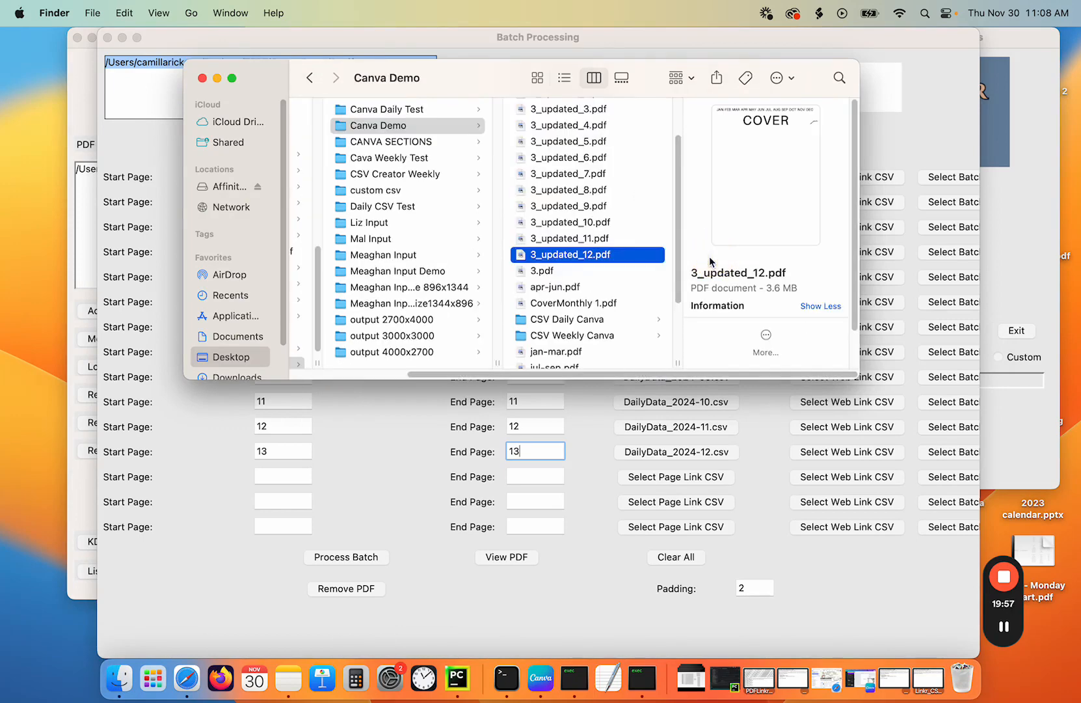
pyautogui.doubleClick(586, 256)
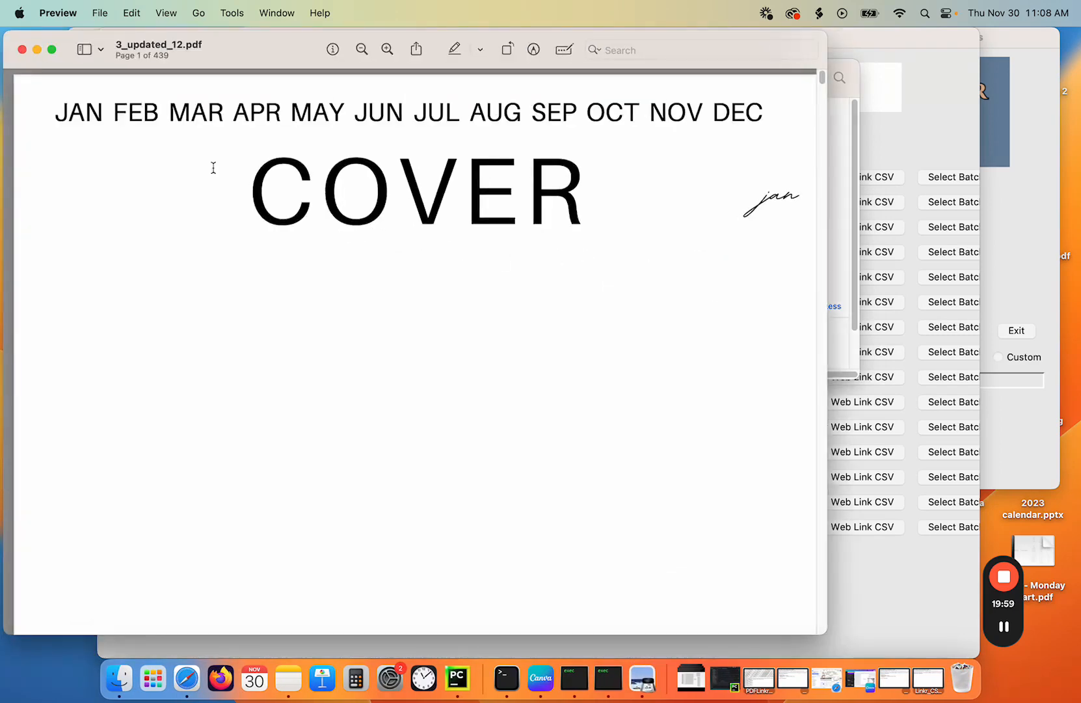
# - Test the month tab and calendar date links in the linked PDF, then close it
pyautogui.click(78, 114)
pyautogui.click(176, 346)
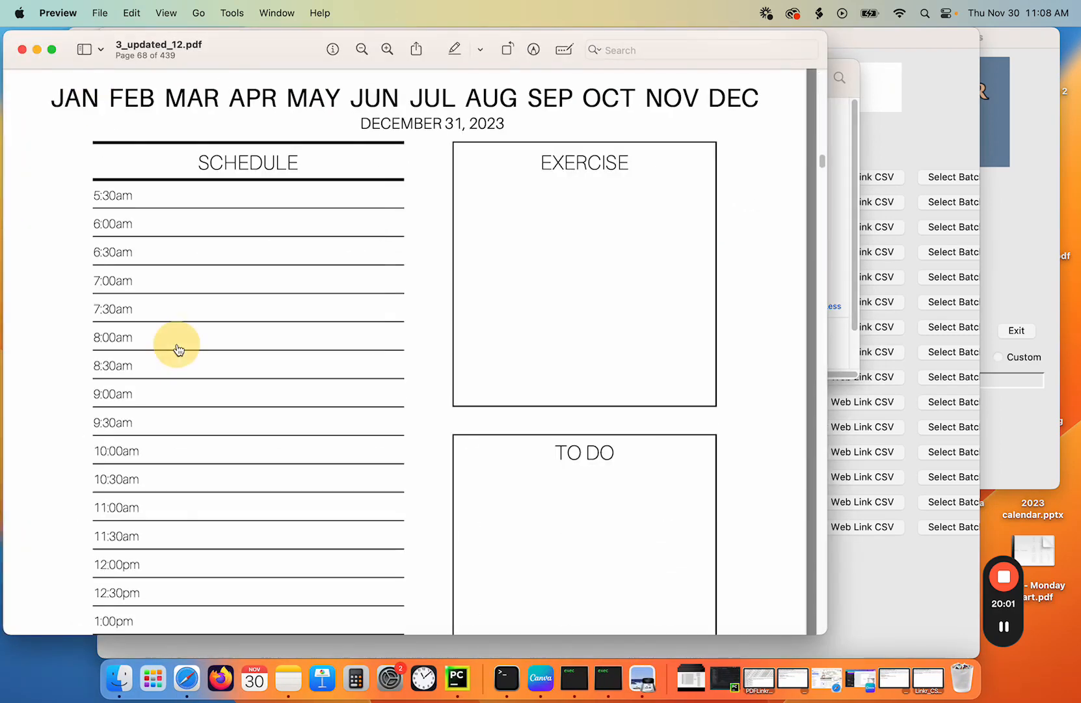
pyautogui.click(84, 99)
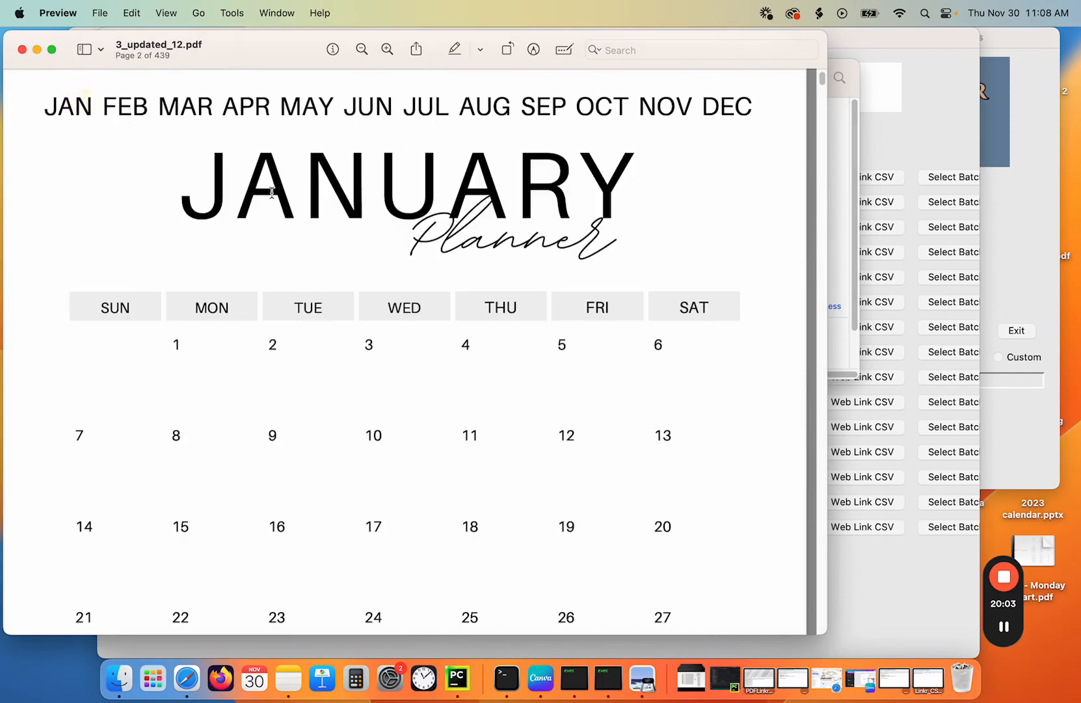
pyautogui.click(273, 347)
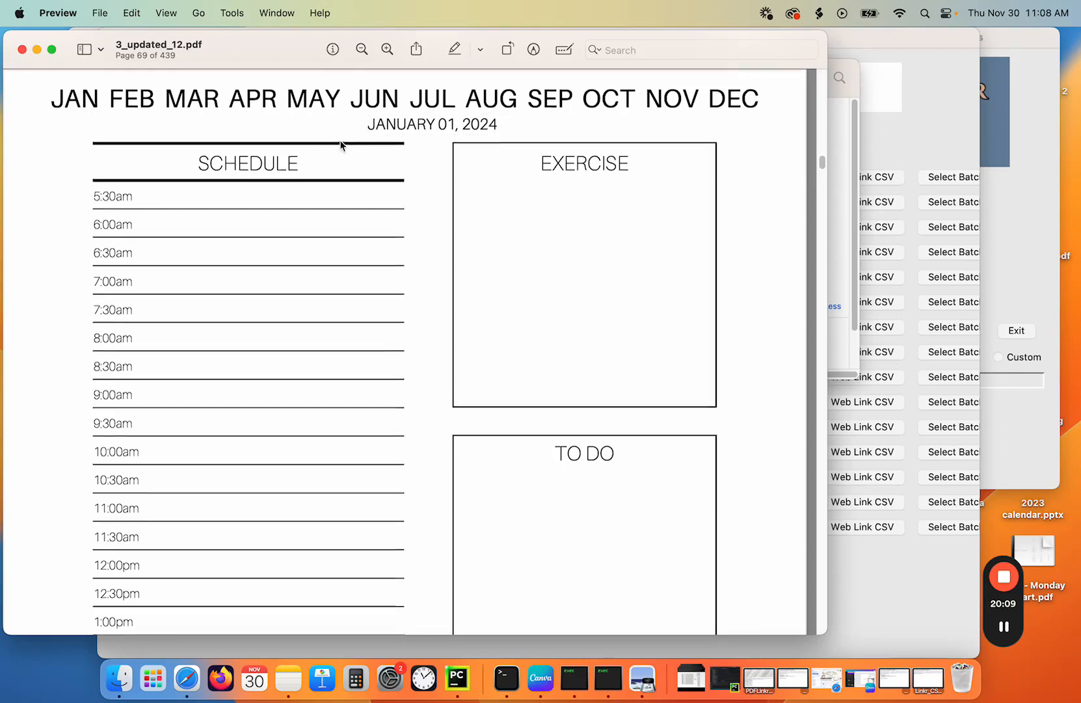
pyautogui.scroll(-10, 341, 145)
pyautogui.scroll(12, 339, 141)
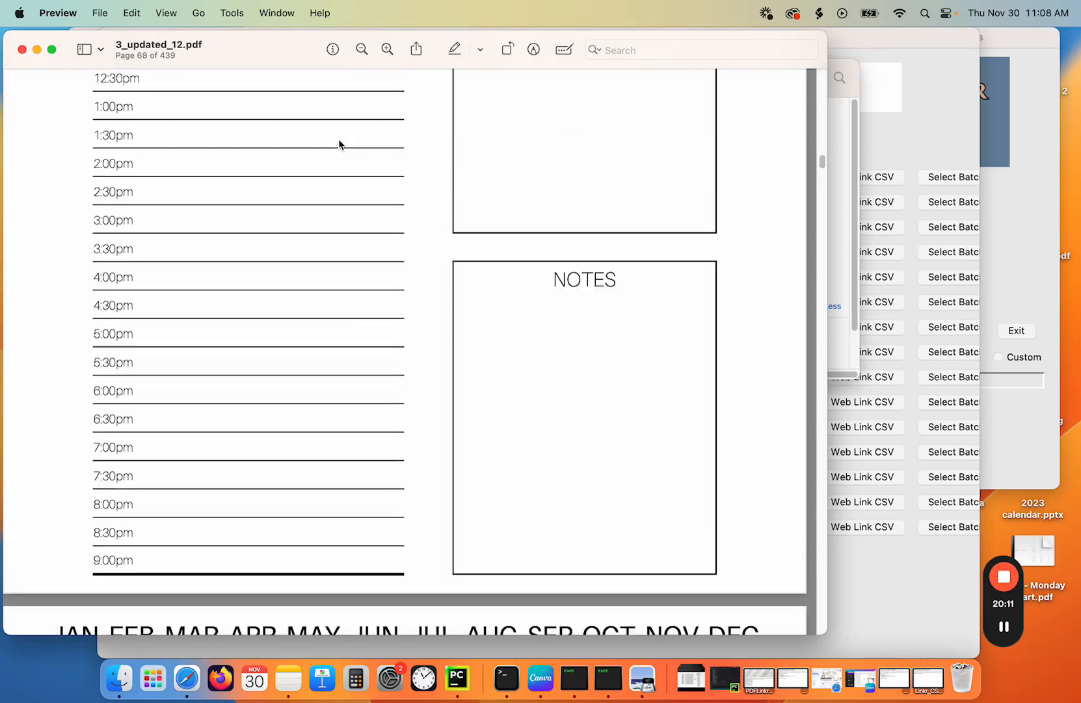
pyautogui.scroll(4, 335, 143)
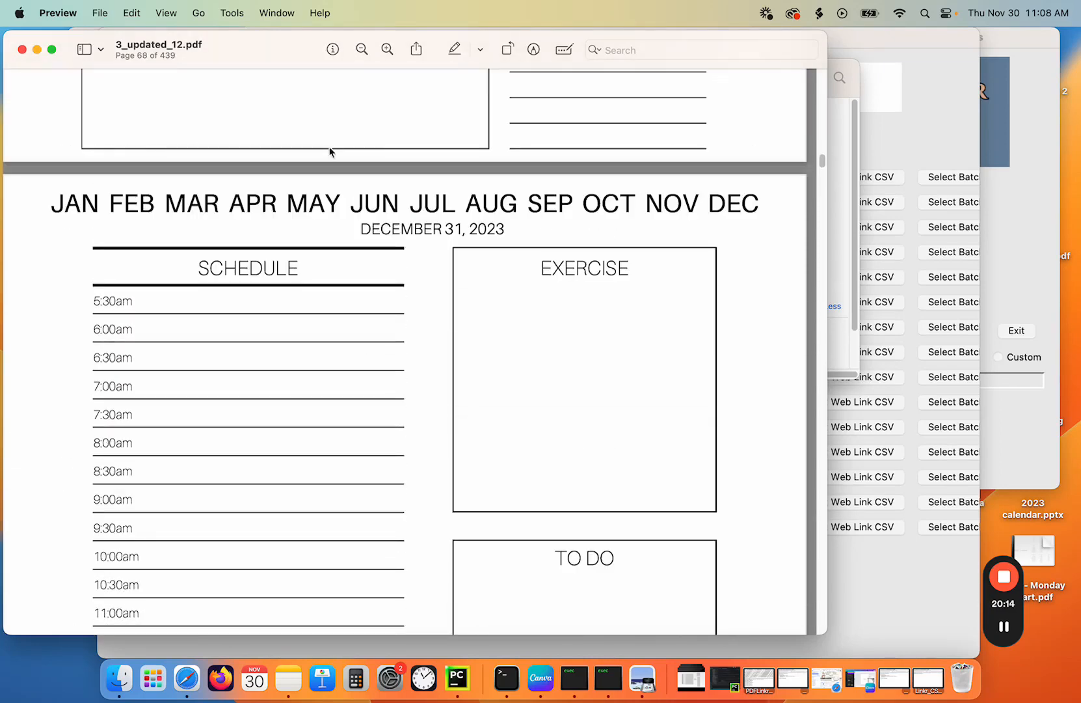
pyautogui.click(397, 228)
pyautogui.click(22, 49)
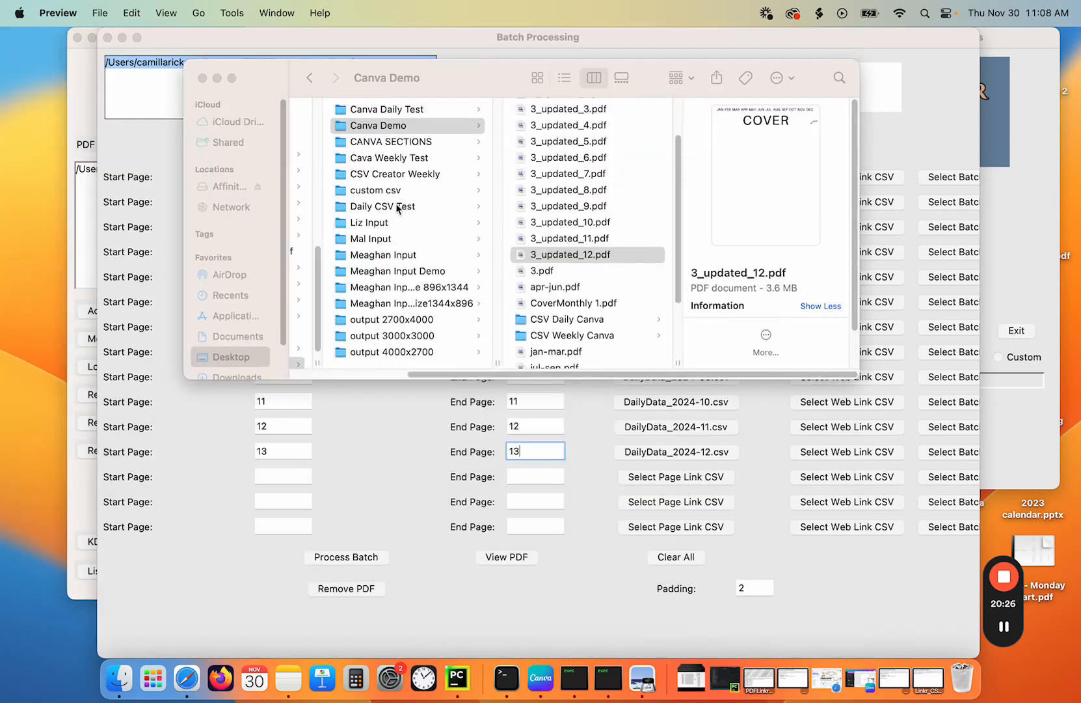
# - Bring the CSV Creator window forward and select all twelve DailyData CSV files in the Linking Daily folder
pyautogui.scroll(3, 572, 246)
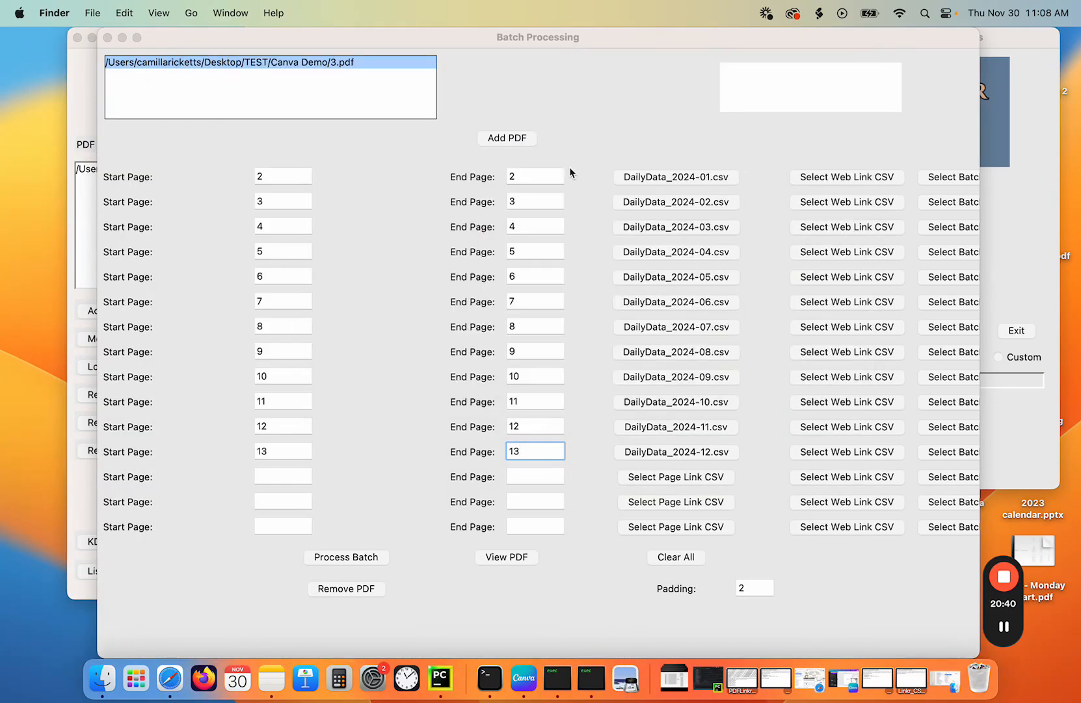
pyautogui.click(590, 688)
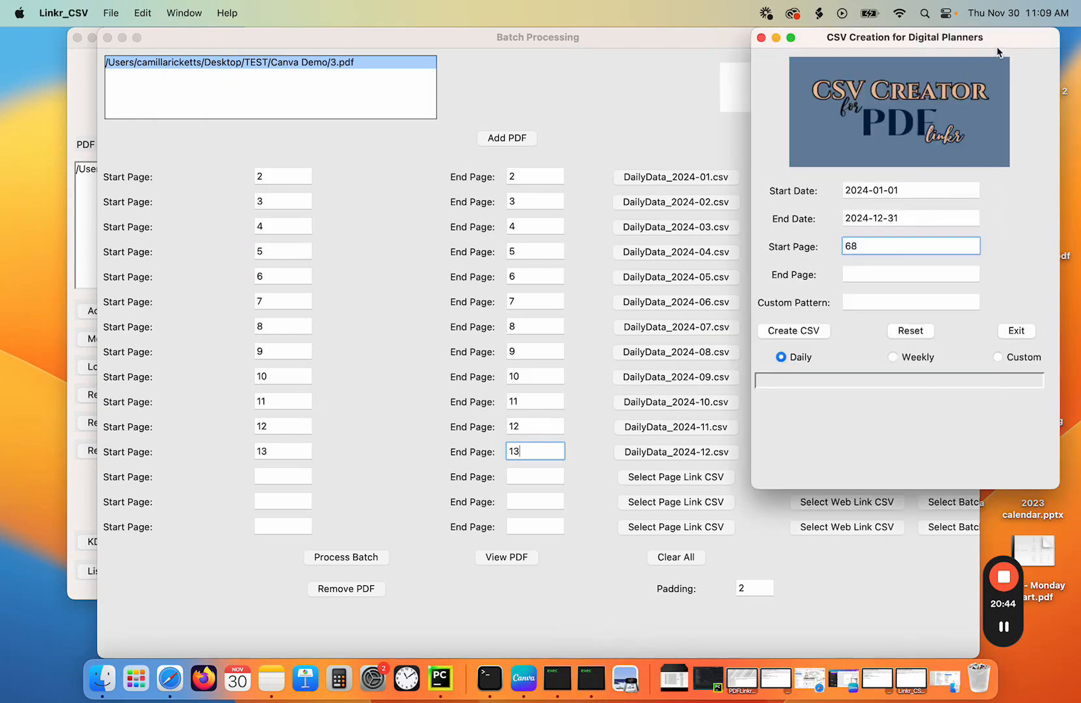
pyautogui.moveTo(980, 39); pyautogui.dragTo(651, 50)
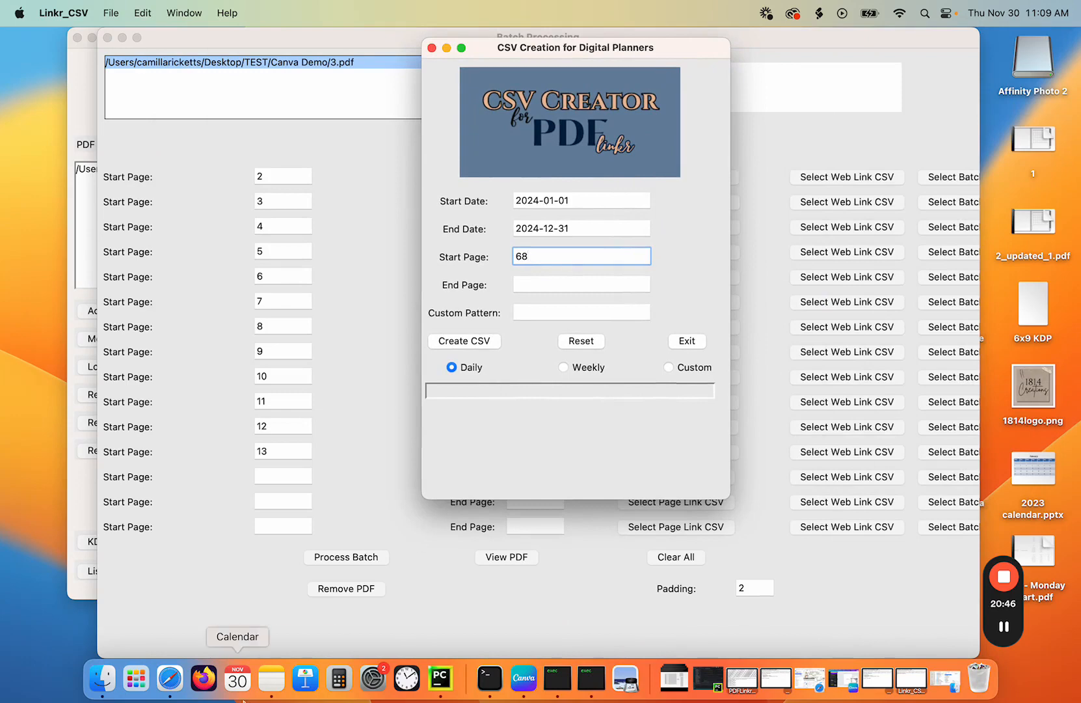
pyautogui.click(91, 691)
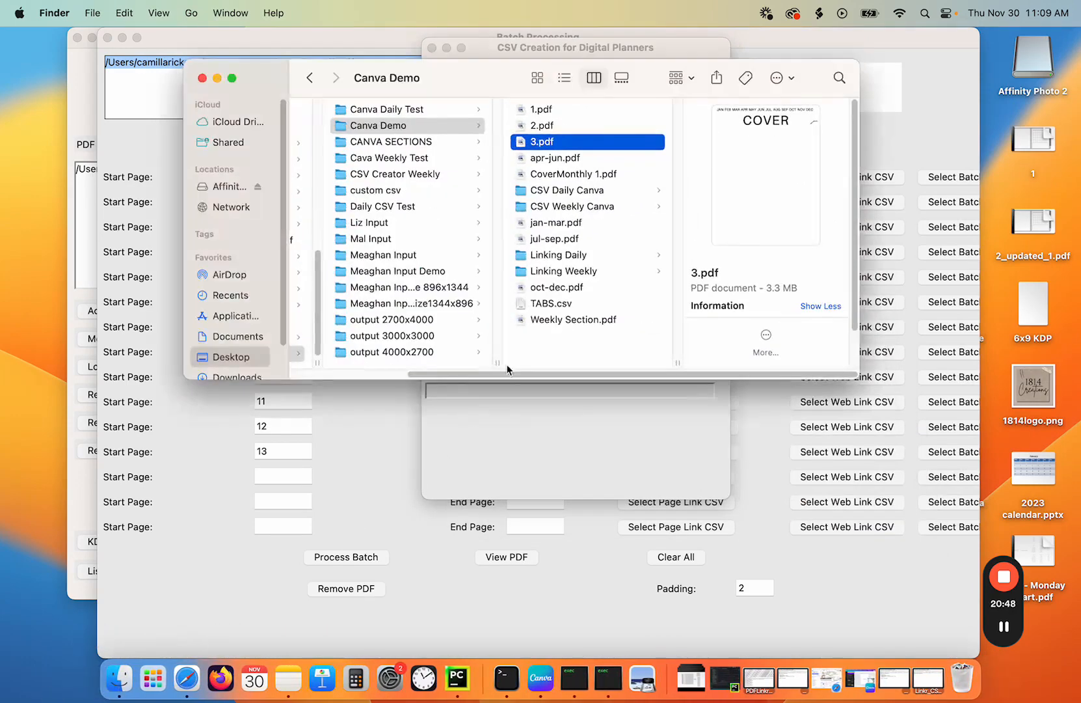
pyautogui.click(563, 253)
pyautogui.click(761, 109)
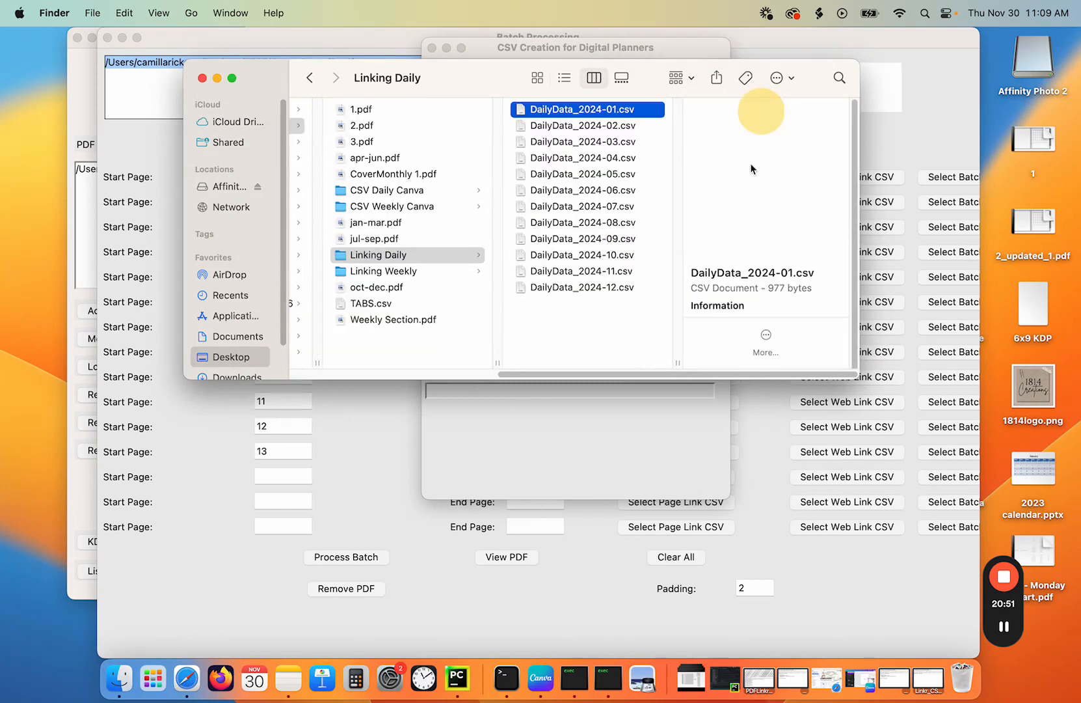
pyautogui.keyDown('shift'); pyautogui.click(590, 290); pyautogui.keyUp('shift')
pyautogui.rightClick(597, 297)
pyautogui.click(625, 356)
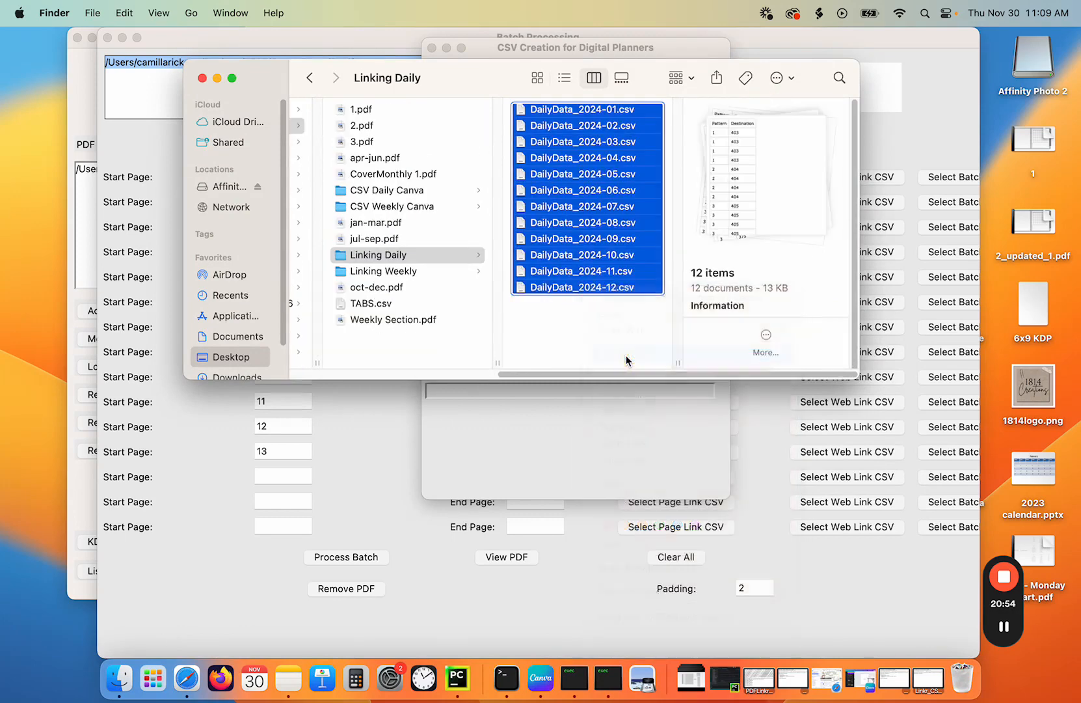
# - Set the CSV Creator start date to 2023-12-31
pyautogui.click(540, 438)
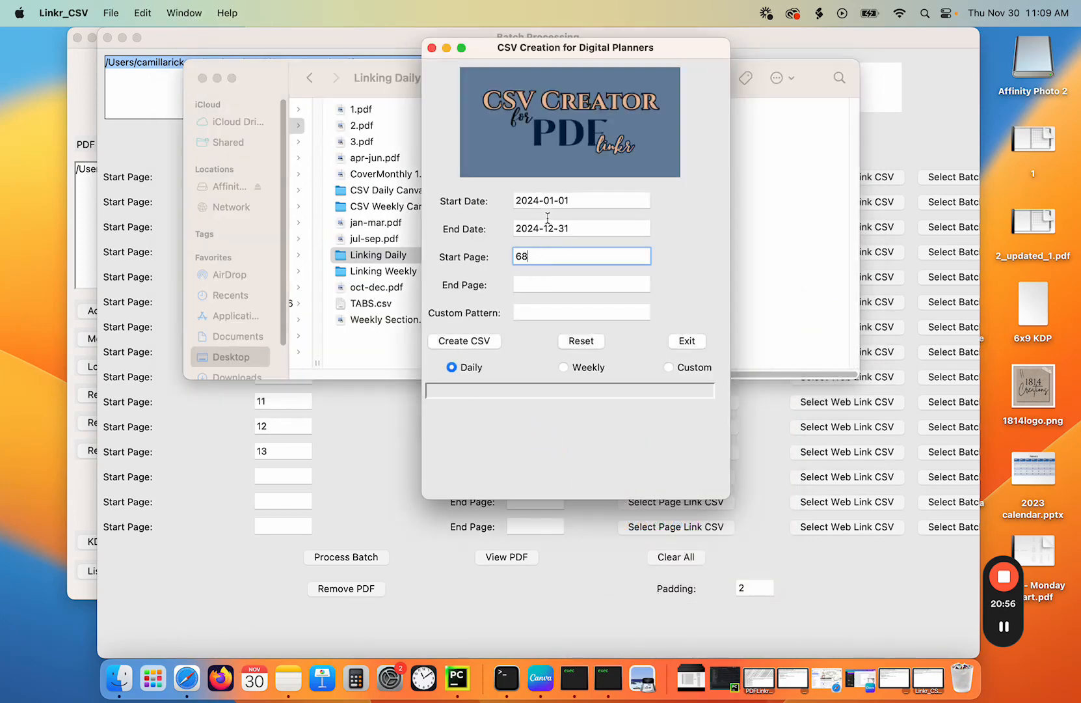
pyautogui.moveTo(567, 201); pyautogui.dragTo(491, 207)
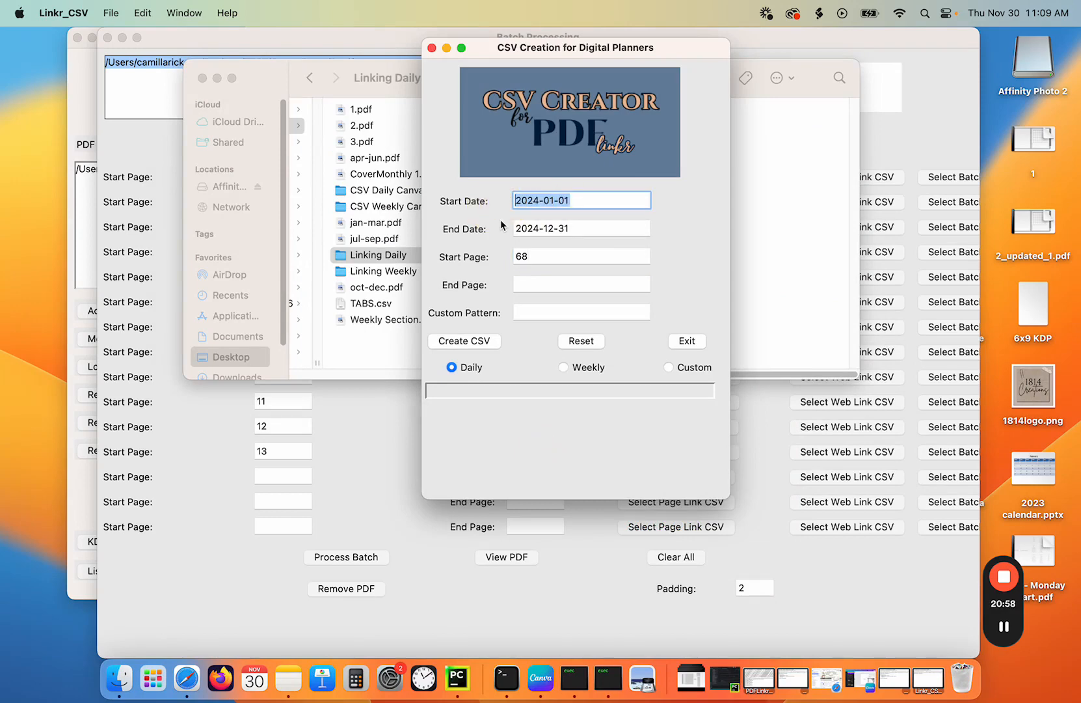
pyautogui.write('202')
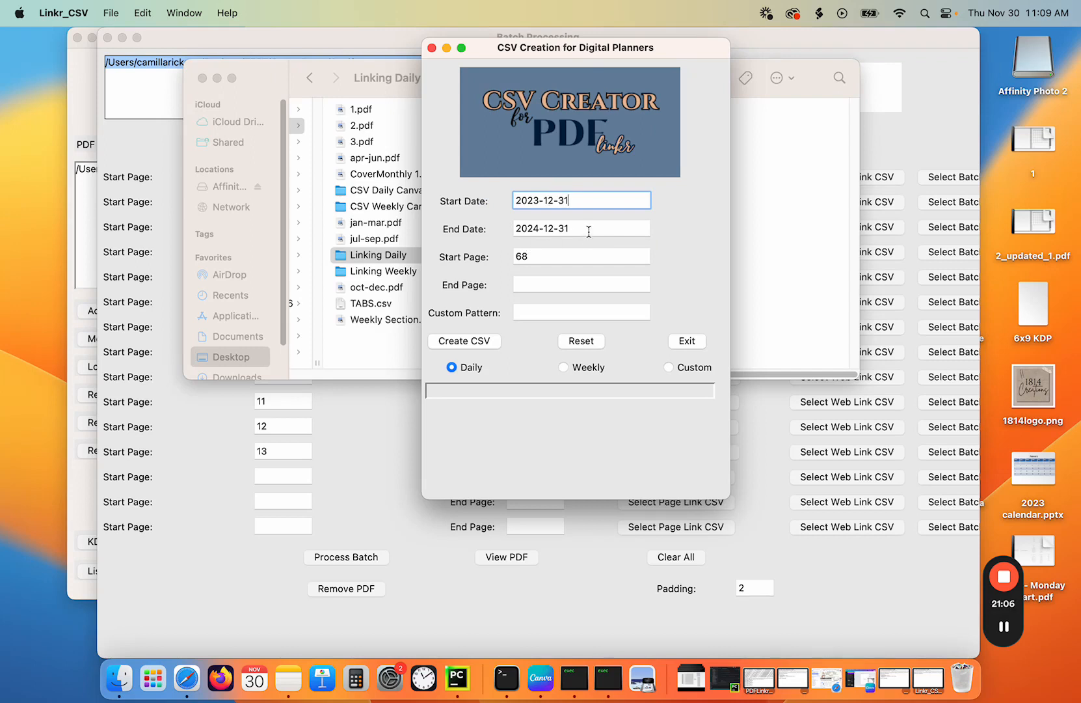
# - Set the end date to January 2025 and create the daily CSV files in the TEST/Canva Demo/Linking Daily folder
pyautogui.press('Tab')
pyautogui.write('2025')
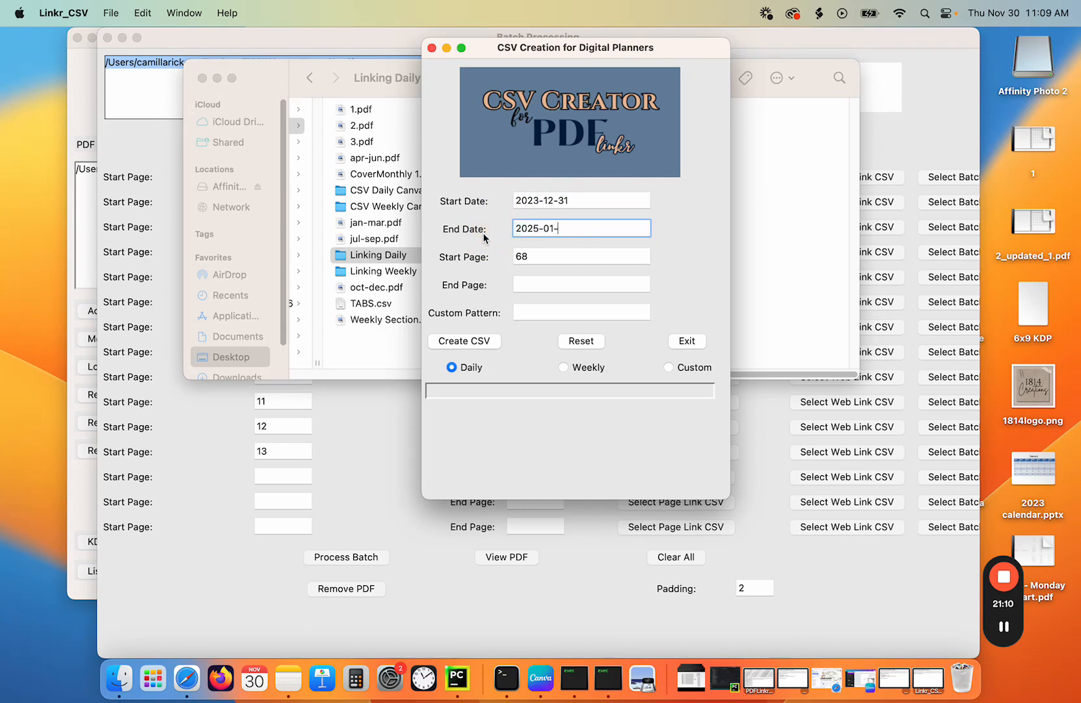
pyautogui.write('-01-04')
pyautogui.click(469, 341)
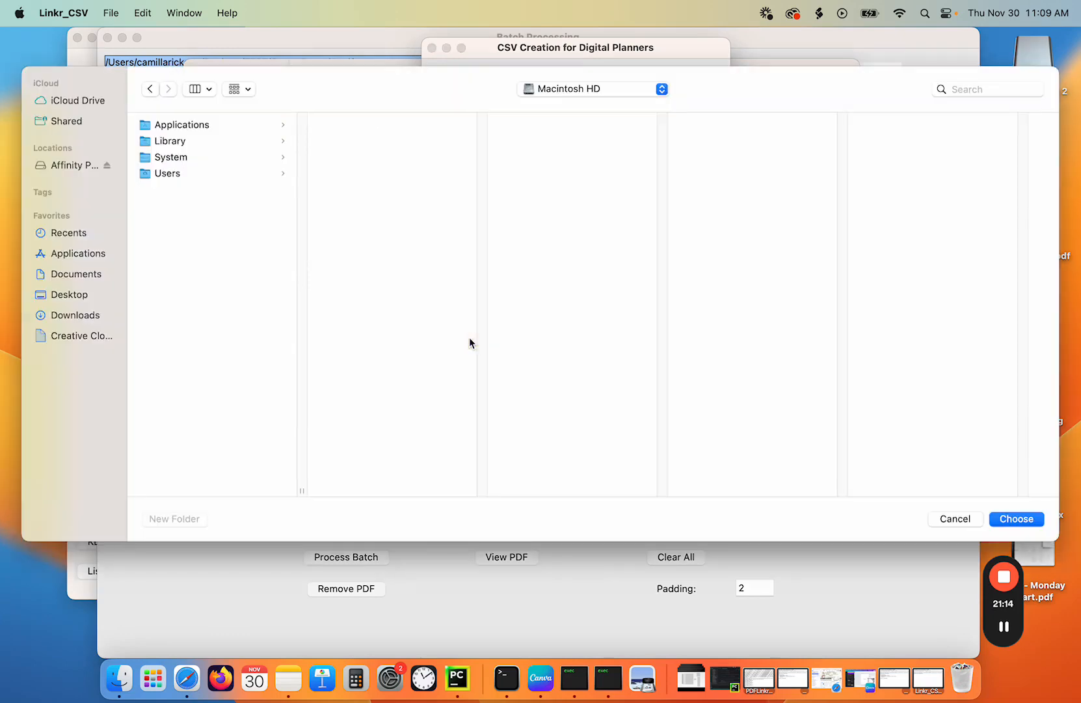
pyautogui.click(68, 315)
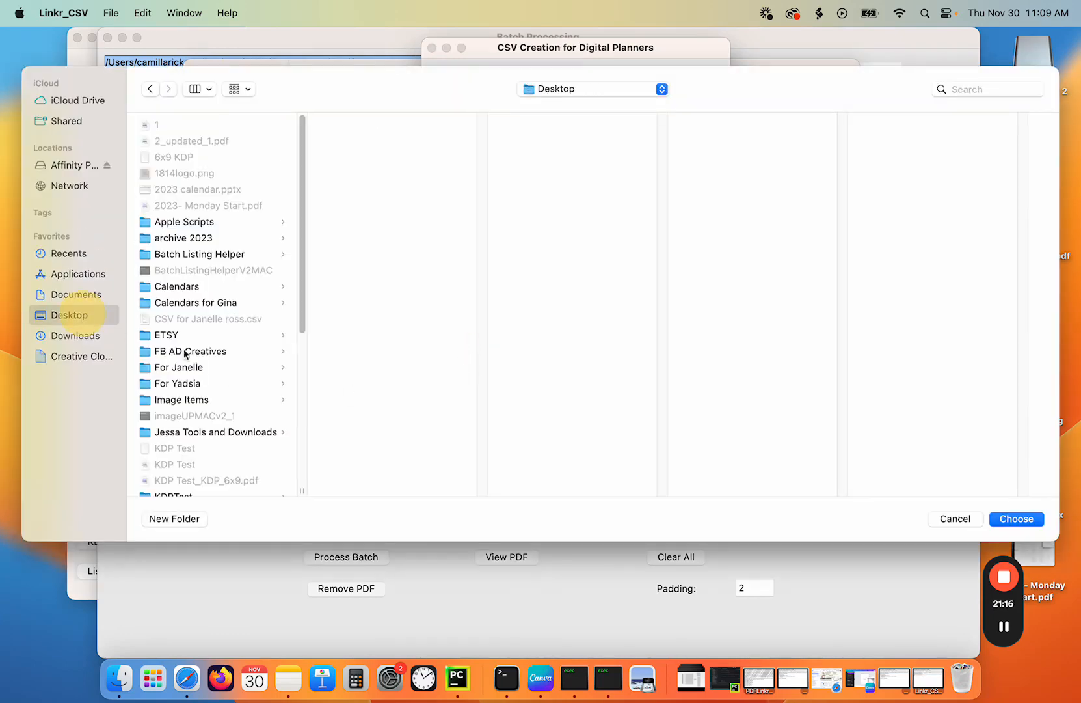
pyautogui.scroll(-10, 198, 362)
pyautogui.click(188, 480)
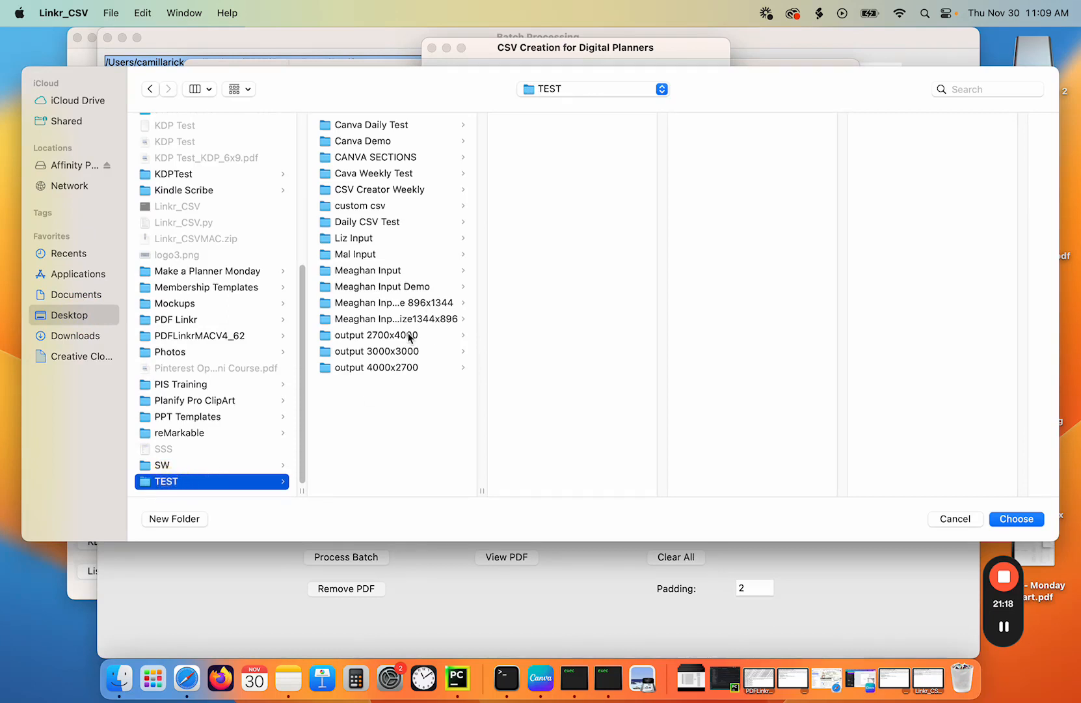
pyautogui.click(376, 142)
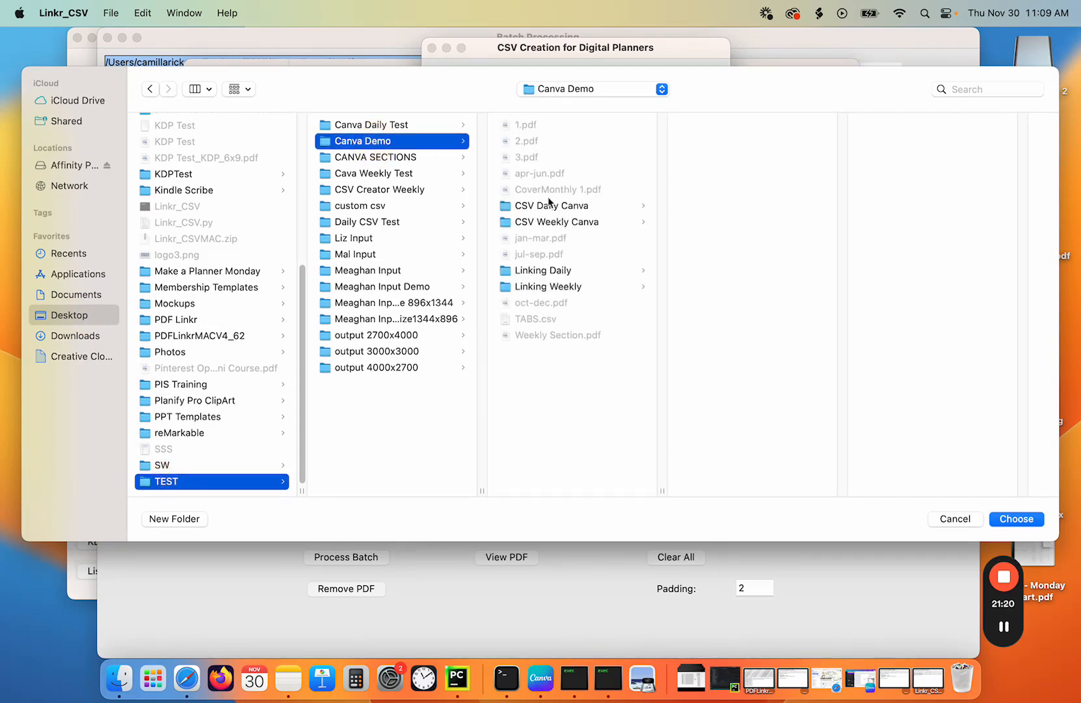
pyautogui.click(539, 272)
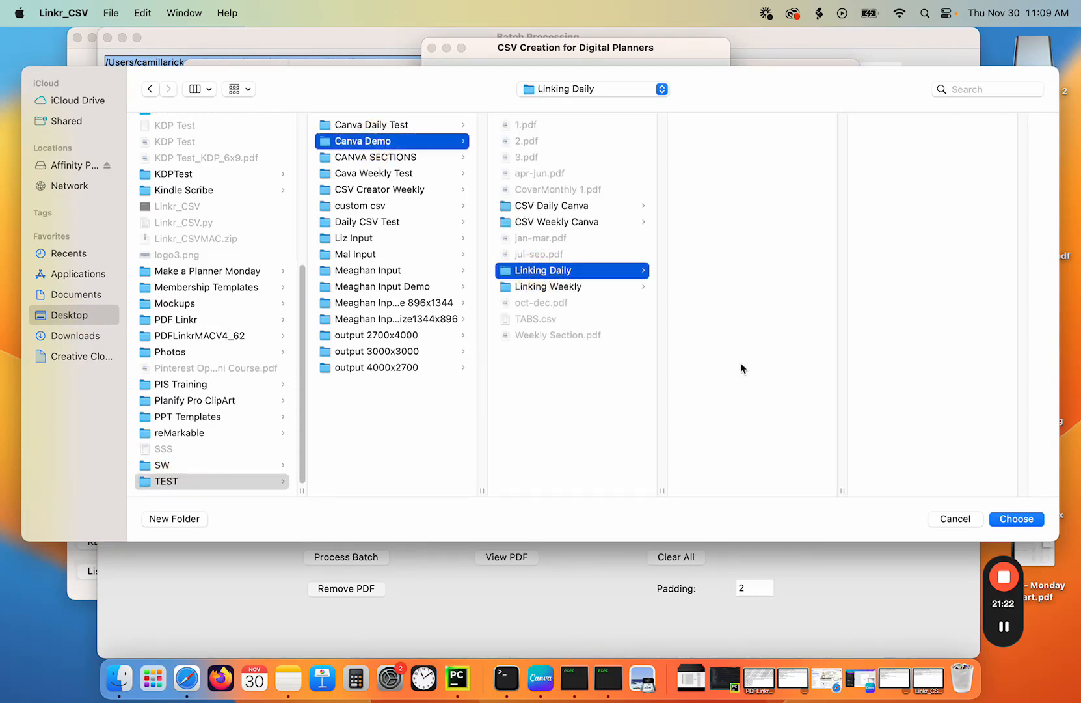
pyautogui.click(1016, 518)
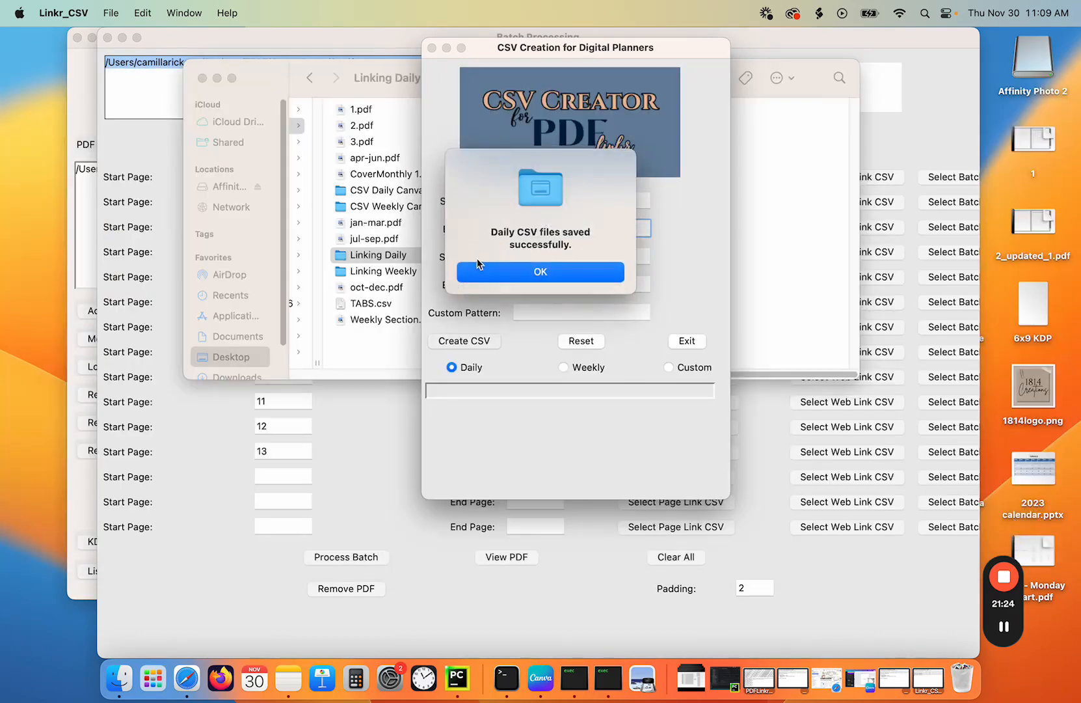
pyautogui.click(499, 272)
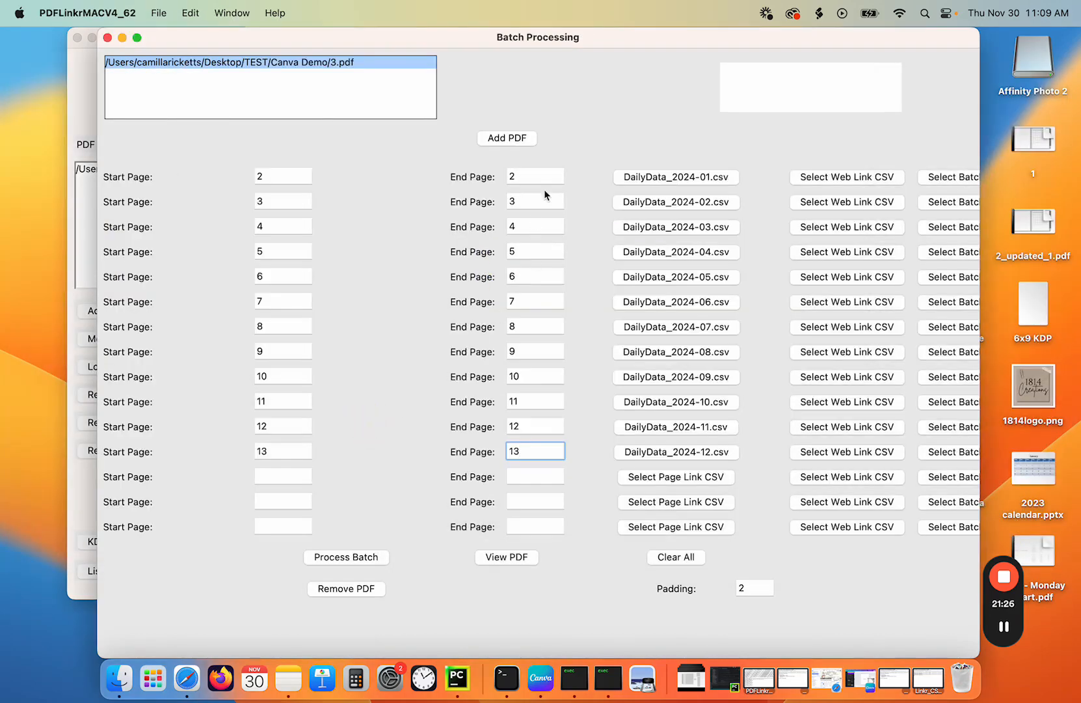
# - Reassign DailyData_2024-01.csv as the page link CSV for the first month row (page 2)
pyautogui.click(669, 178)
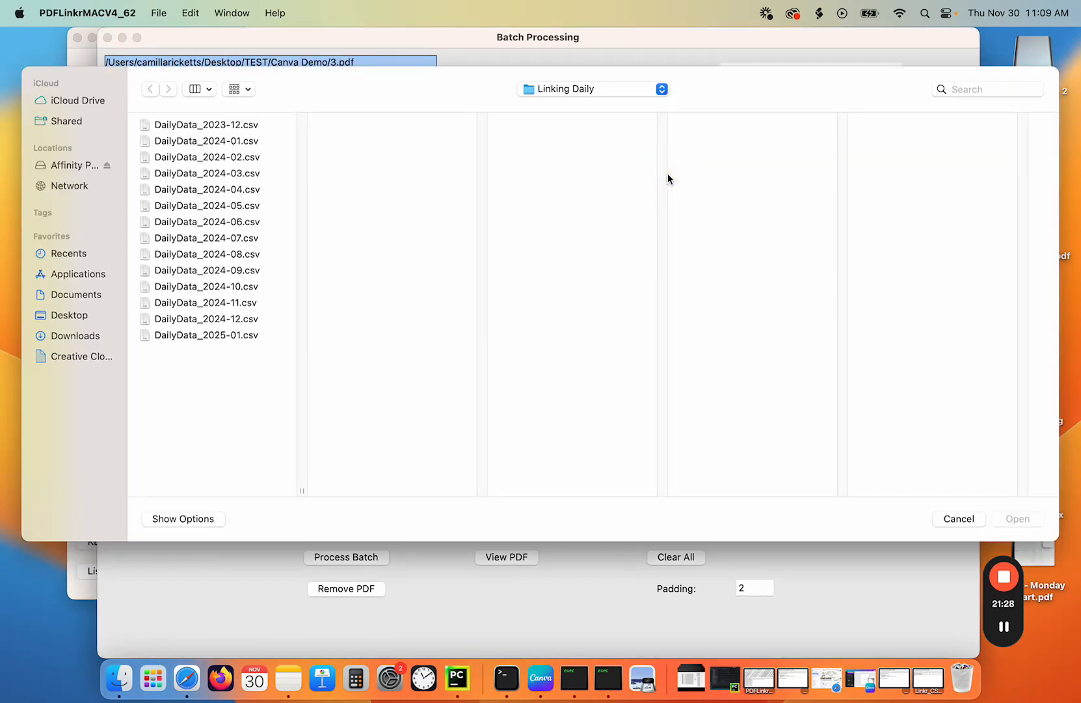
pyautogui.doubleClick(239, 125)
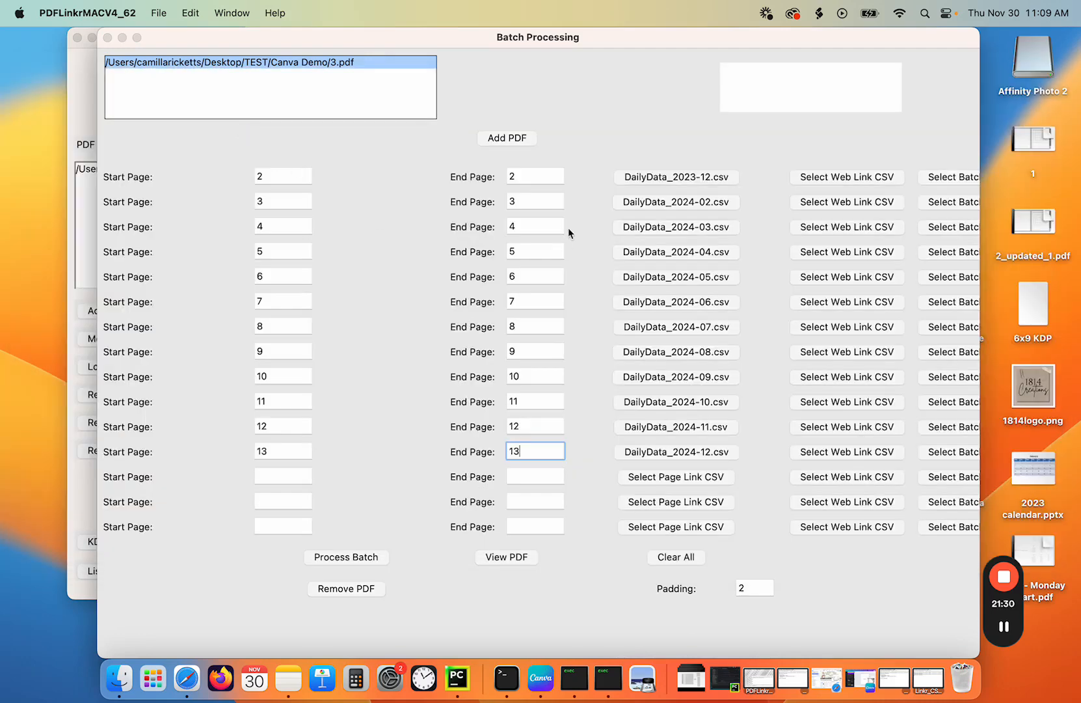
pyautogui.click(662, 179)
pyautogui.doubleClick(197, 140)
# - Reassign the regenerated DailyData CSVs for February and September through December to their month rows
pyautogui.click(616, 206)
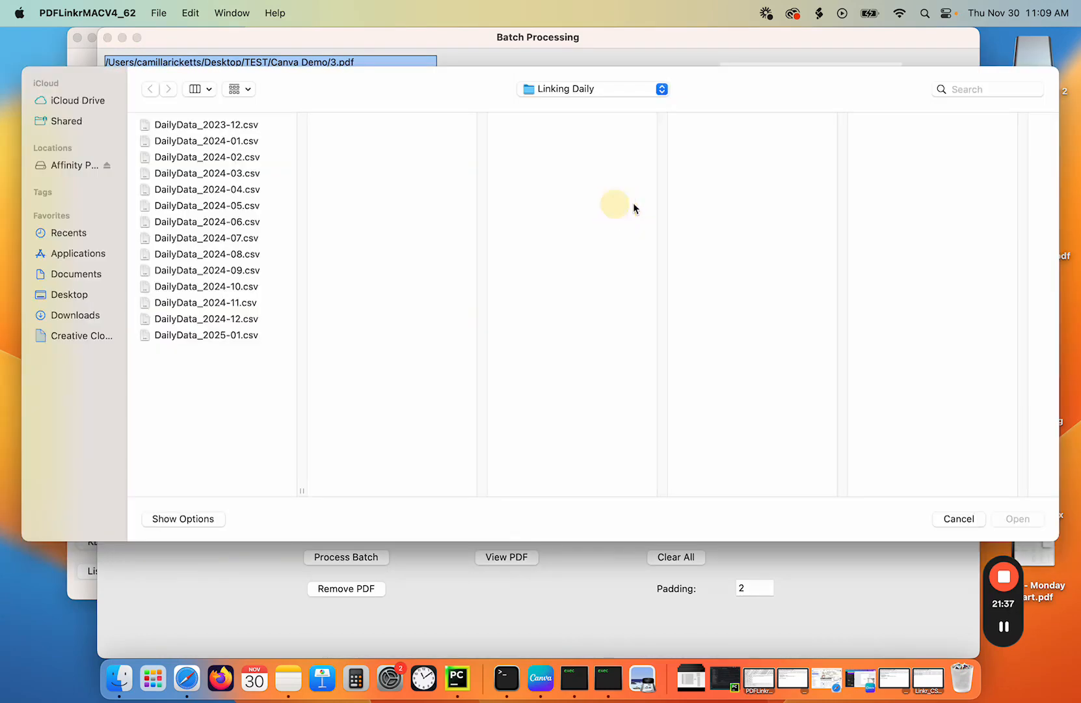
pyautogui.doubleClick(233, 161)
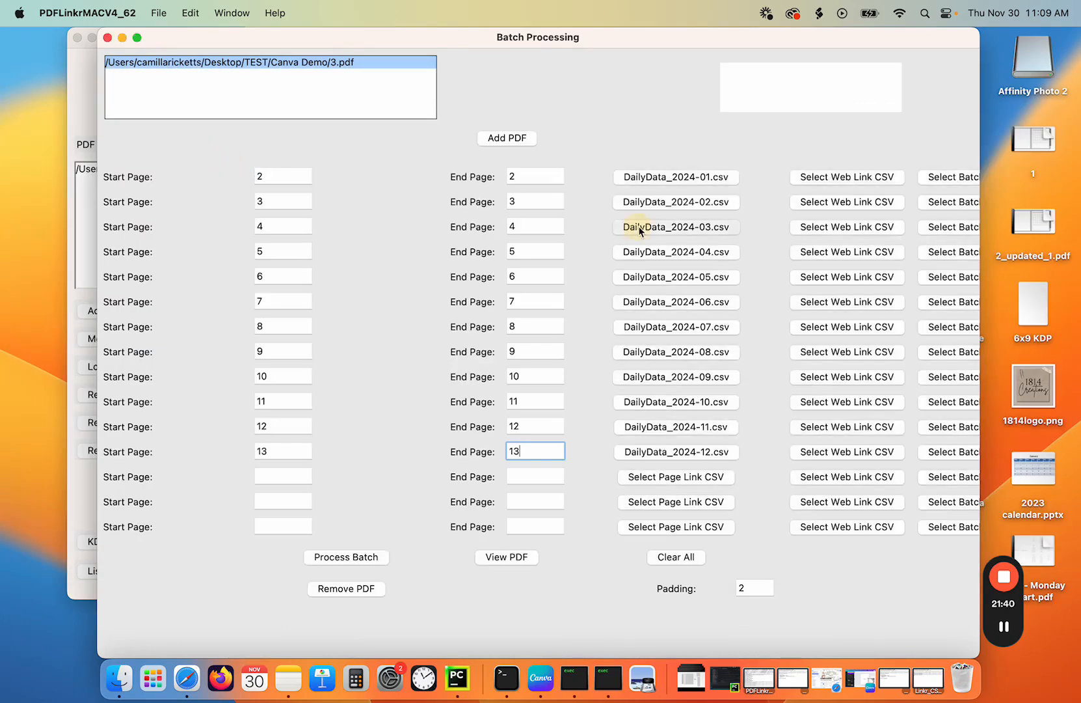
pyautogui.click(635, 225)
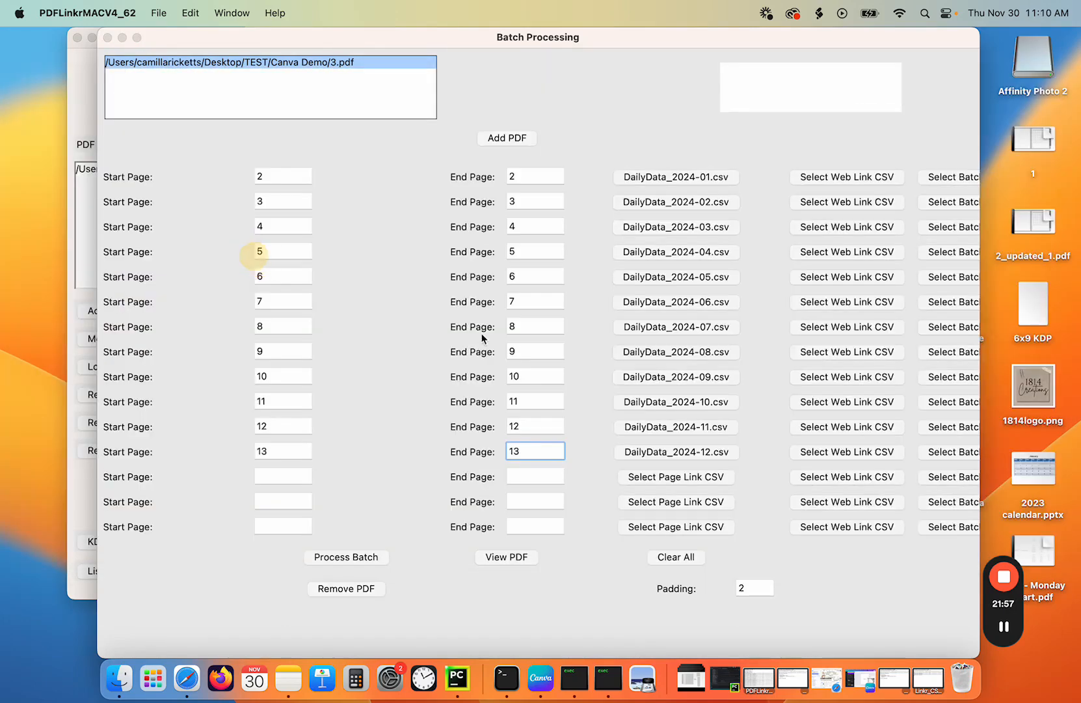
pyautogui.click(687, 383)
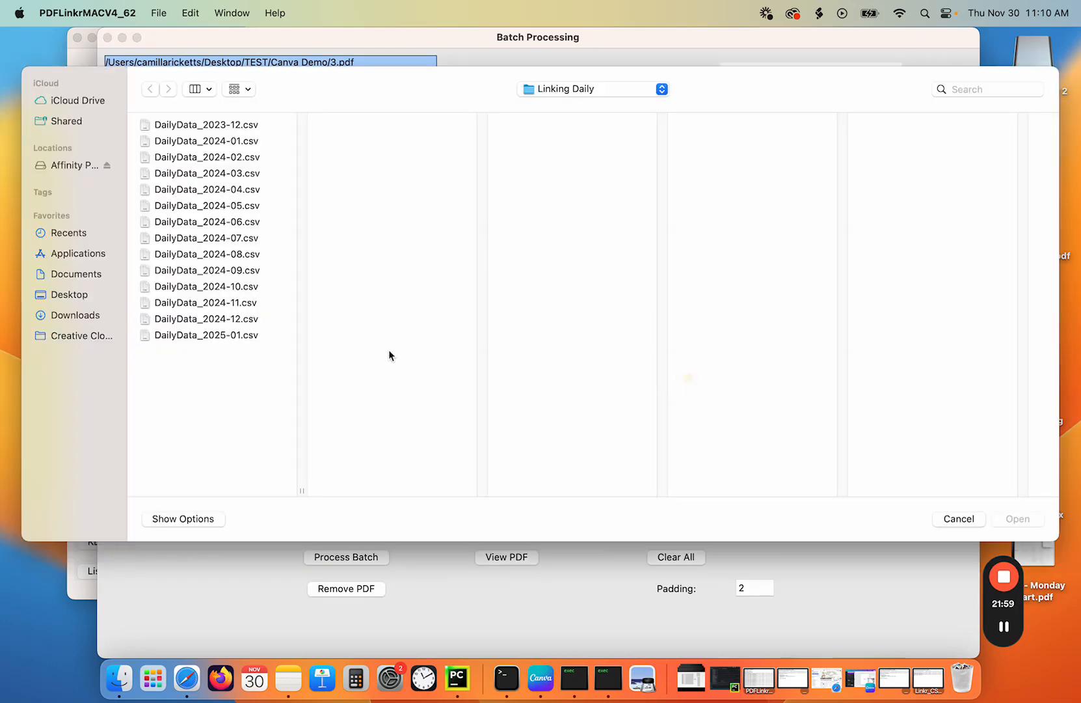
pyautogui.doubleClick(241, 266)
pyautogui.click(661, 401)
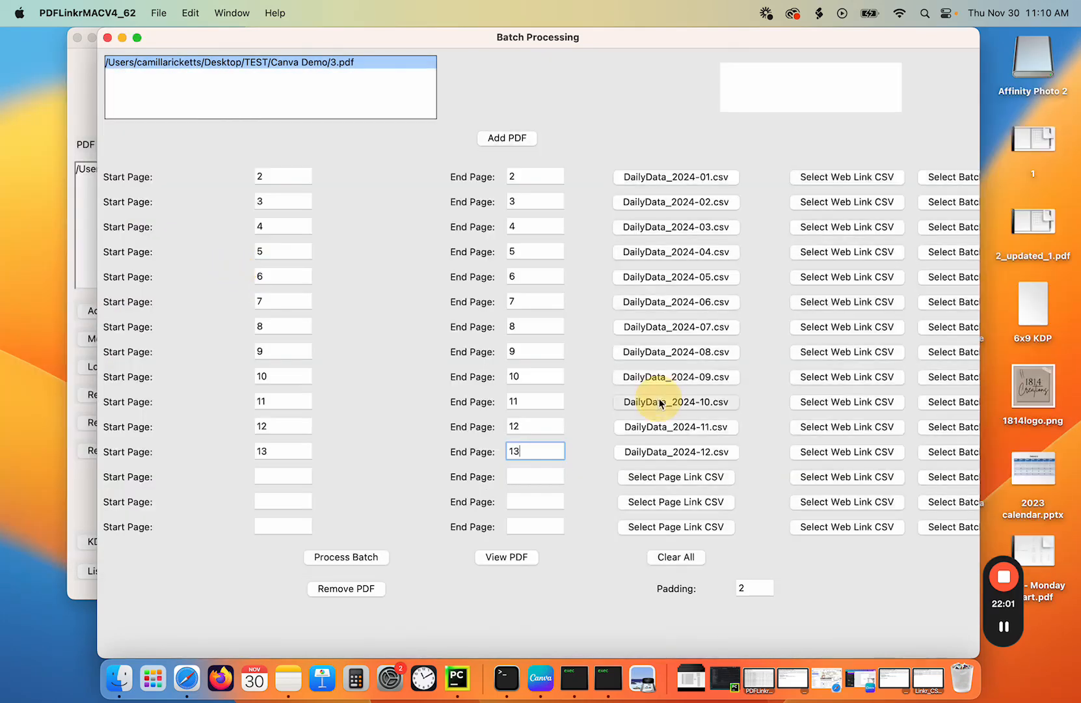
pyautogui.click(238, 286)
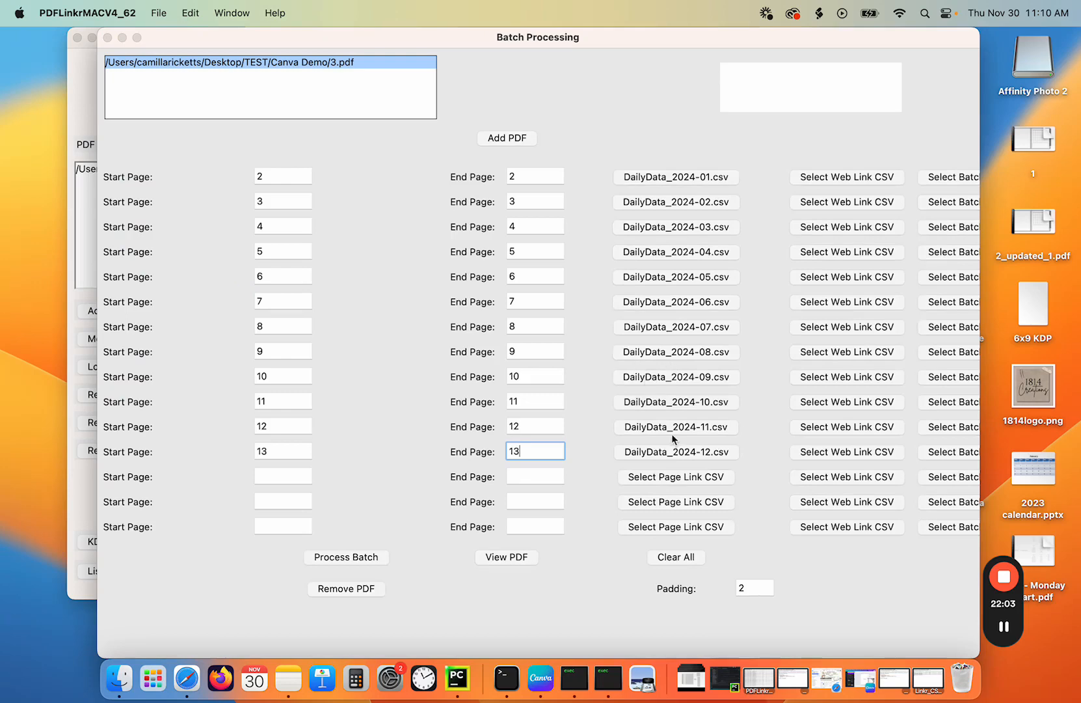
pyautogui.click(675, 426)
pyautogui.doubleClick(240, 306)
pyautogui.click(678, 454)
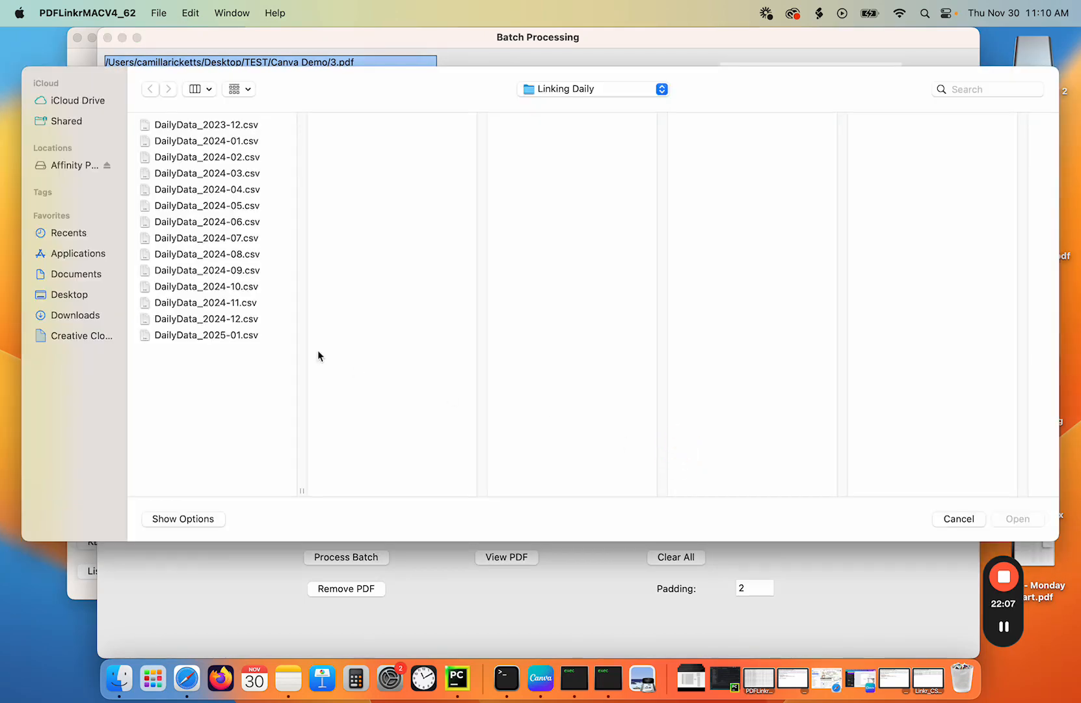
pyautogui.doubleClick(245, 318)
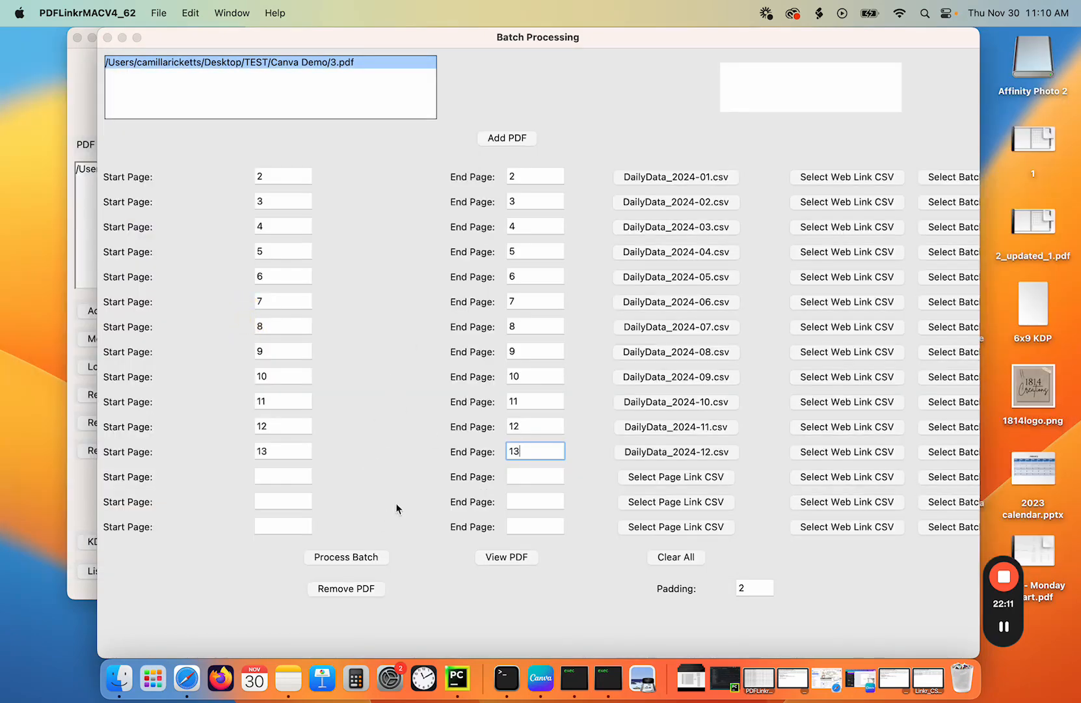
# - Select the calendar date grid on page 2 as the link area and process the batch
pyautogui.click(510, 559)
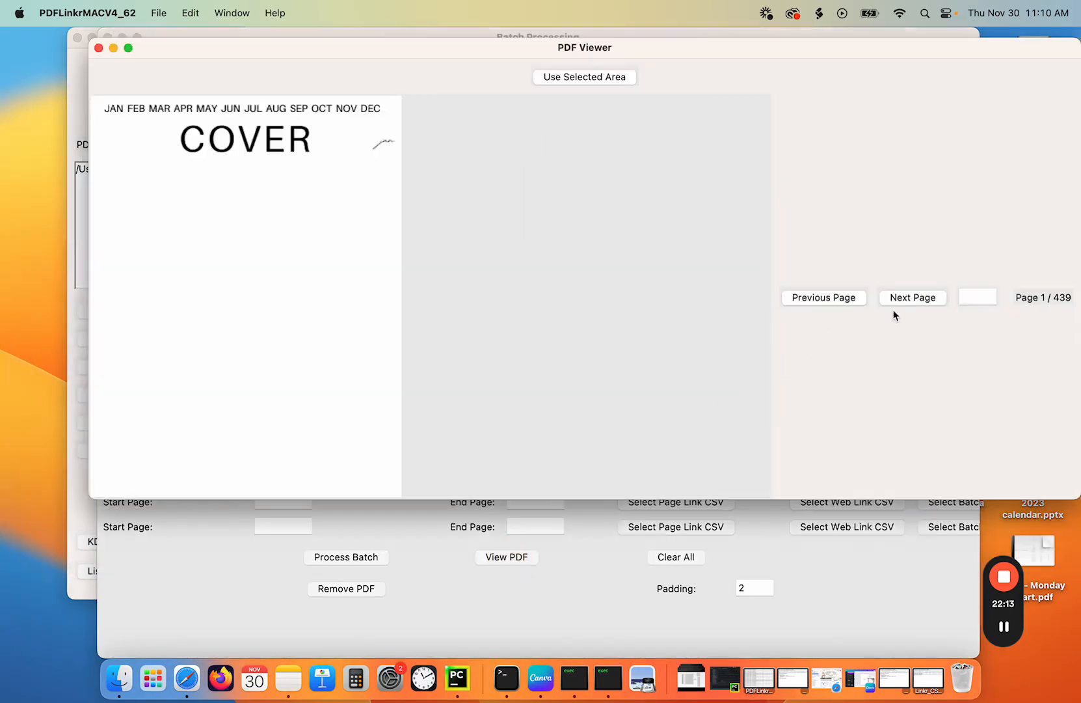
pyautogui.click(901, 300)
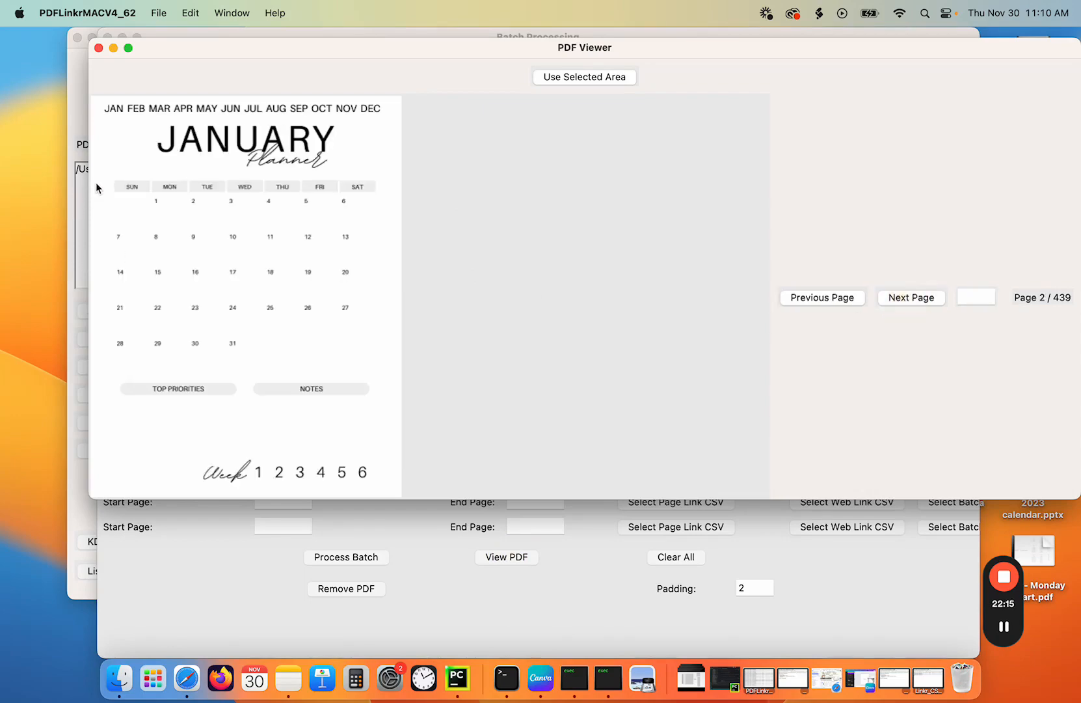
pyautogui.moveTo(95, 184); pyautogui.dragTo(401, 382)
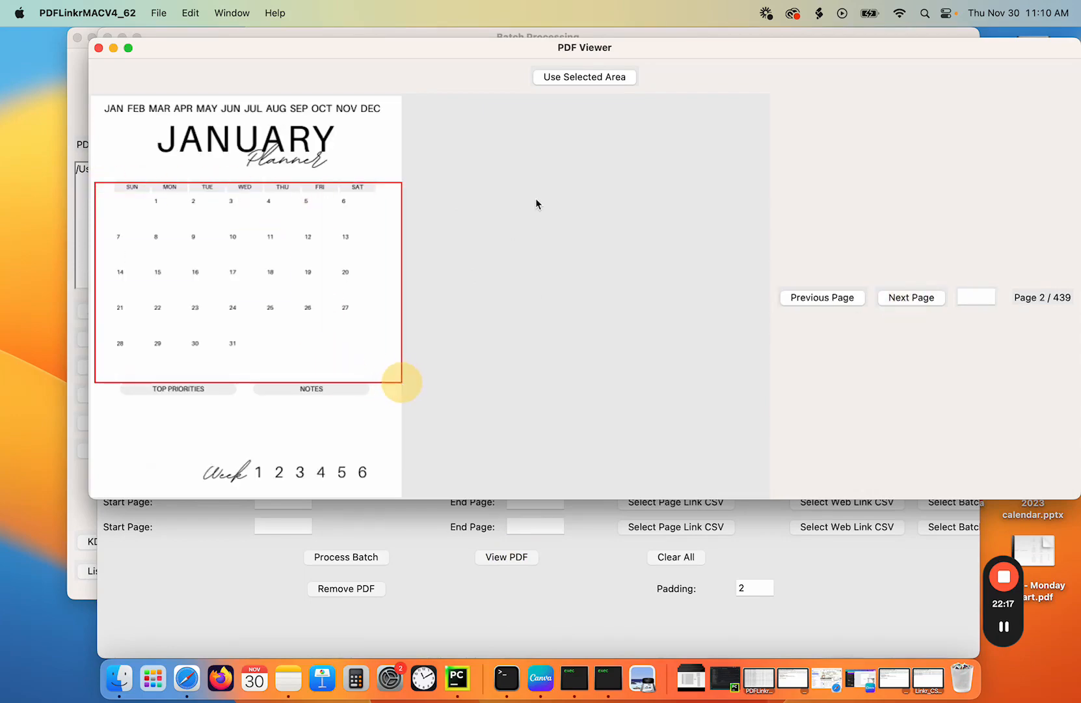
pyautogui.click(583, 77)
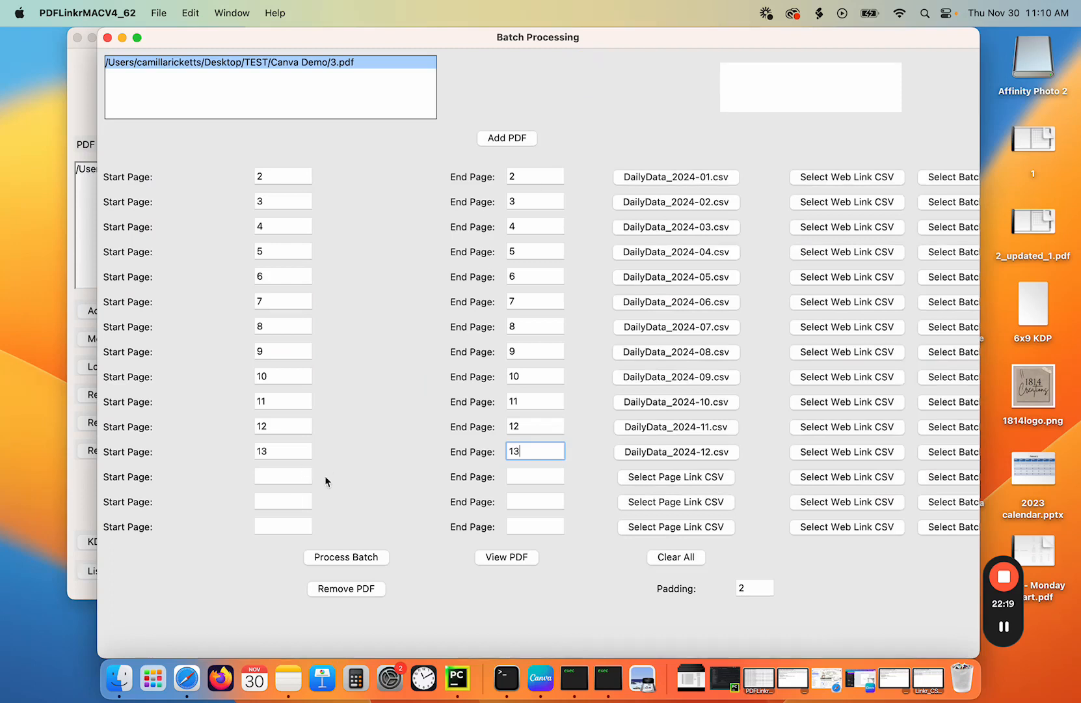
pyautogui.click(358, 555)
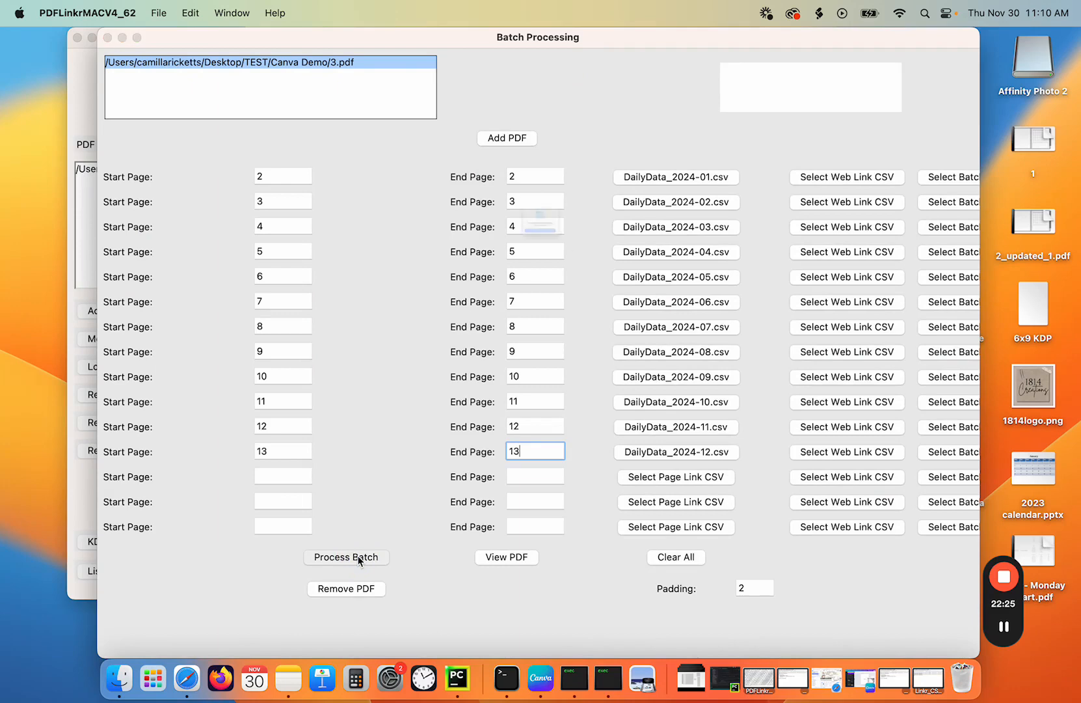
pyautogui.click(511, 284)
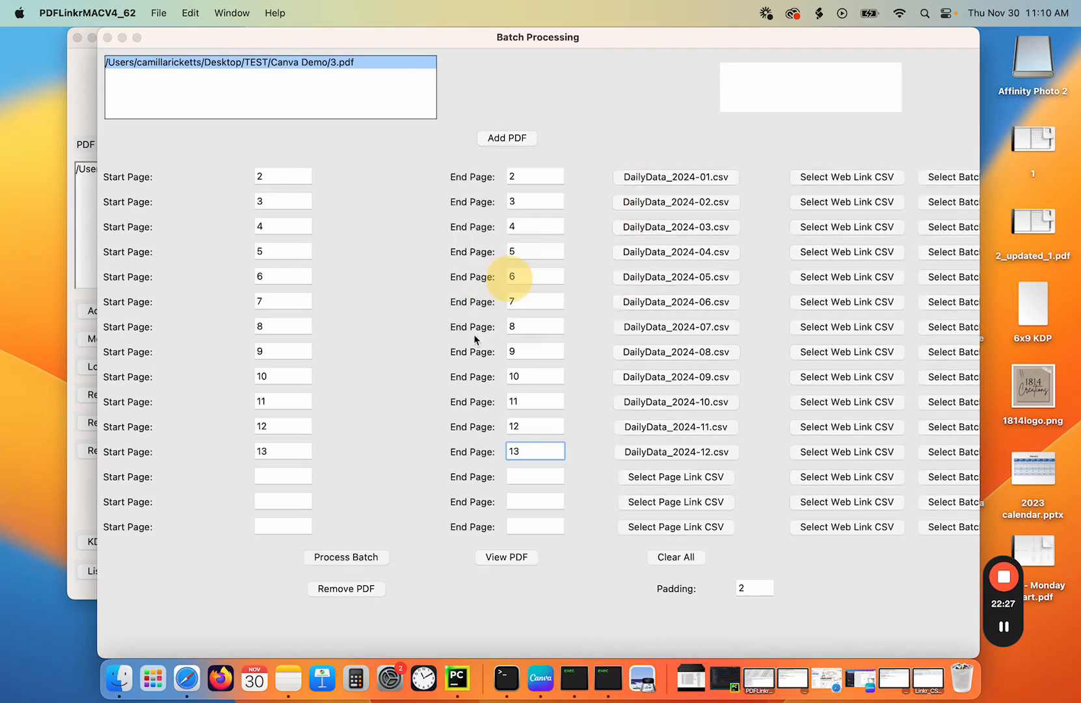
# - Open 3_updated_12.pdf from the Canva Demo folder
pyautogui.click(120, 678)
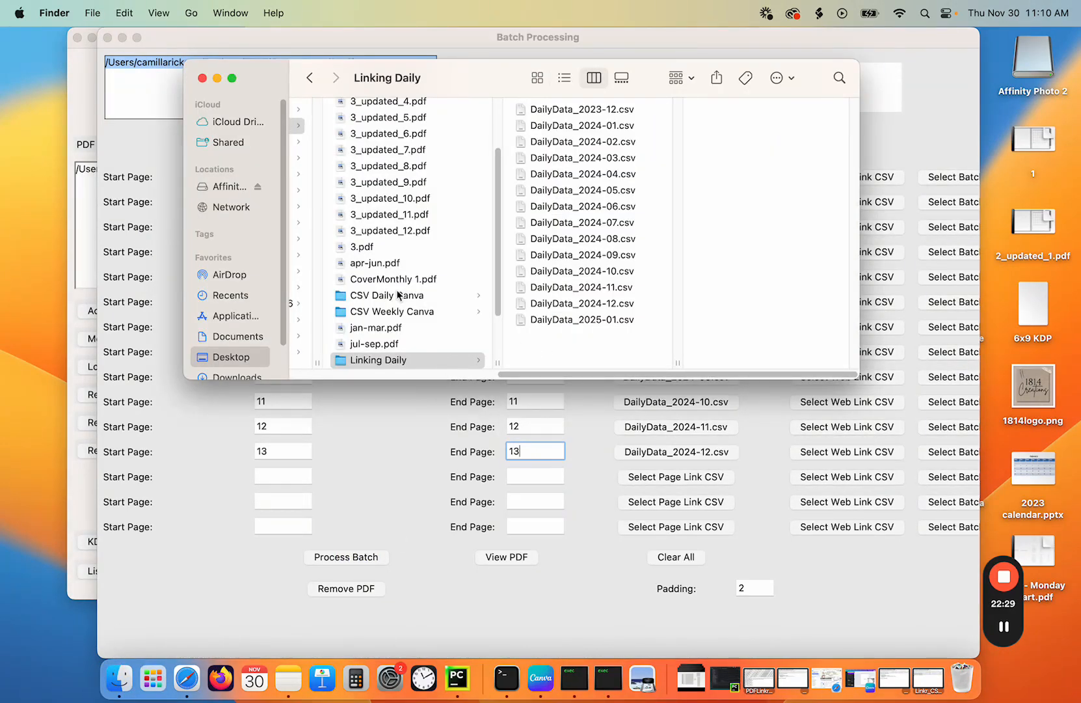
pyautogui.click(385, 231)
pyautogui.doubleClick(385, 231)
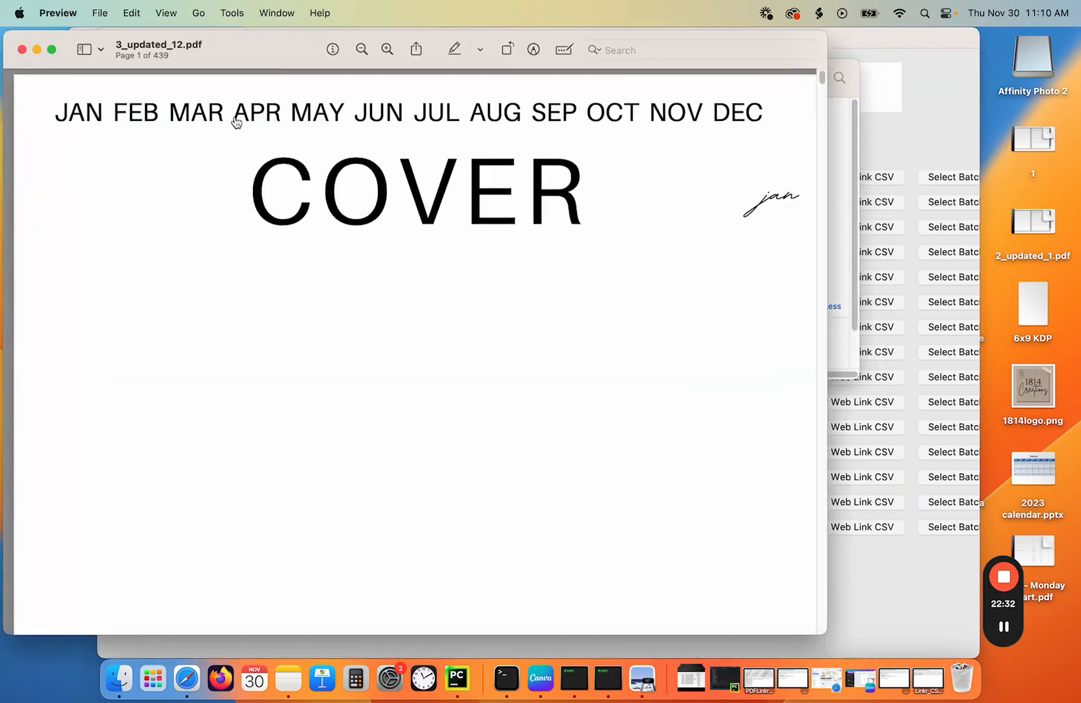
# - Test the month tab and calendar date links in the updated PDF
pyautogui.click(72, 110)
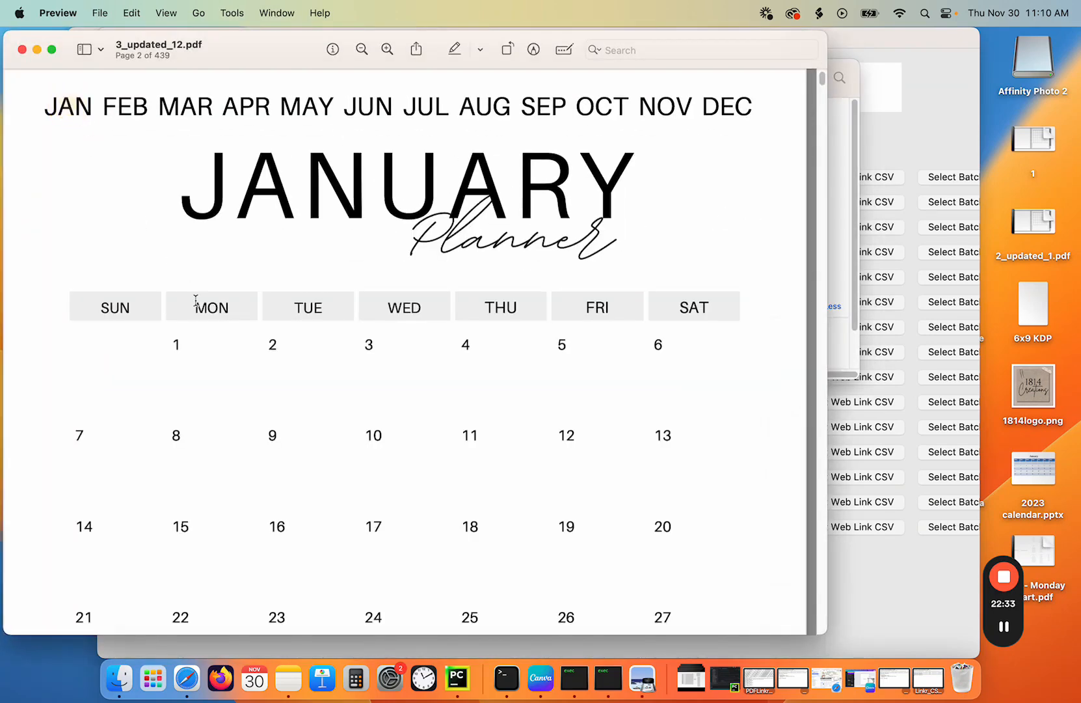
pyautogui.click(176, 352)
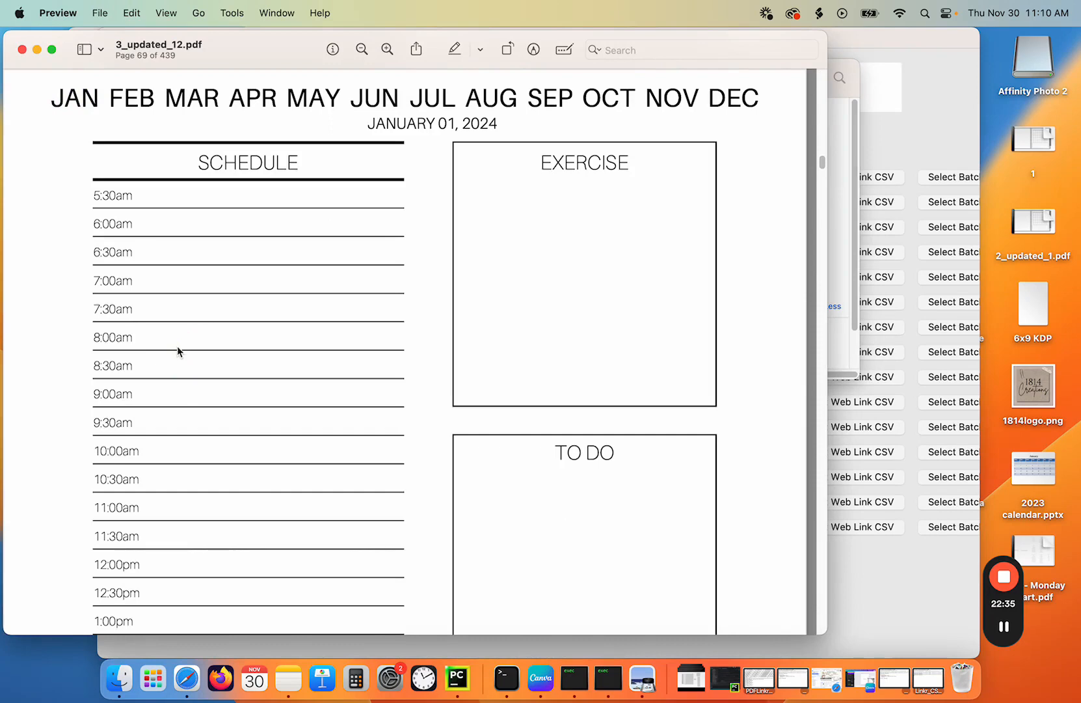
pyautogui.click(128, 98)
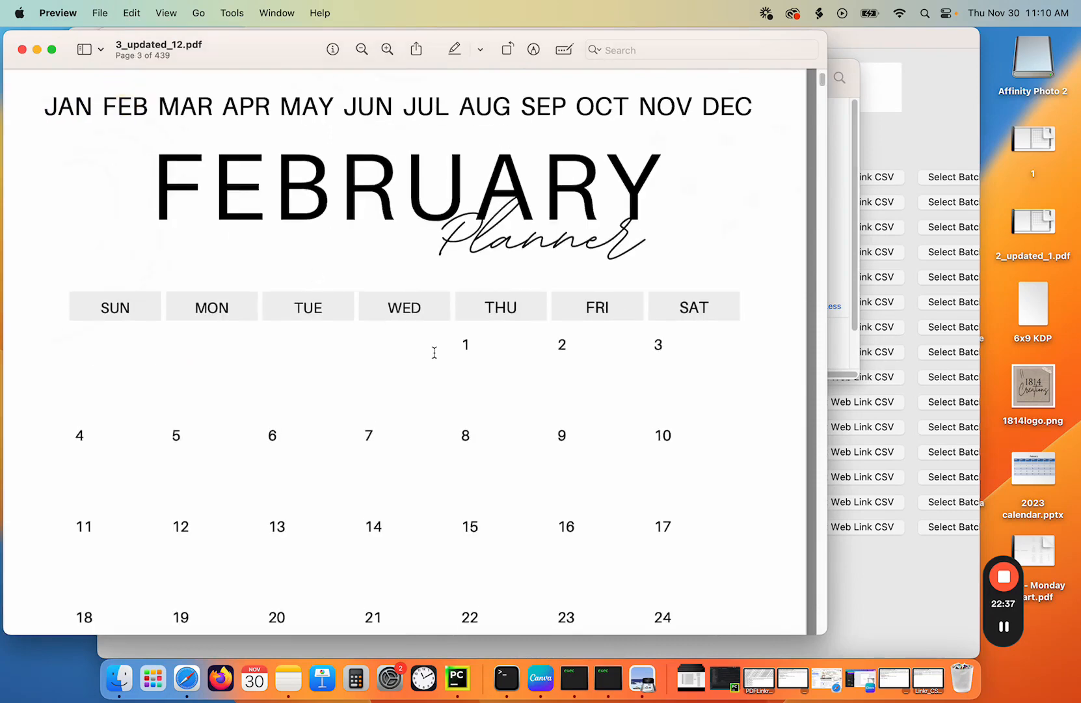
pyautogui.click(466, 443)
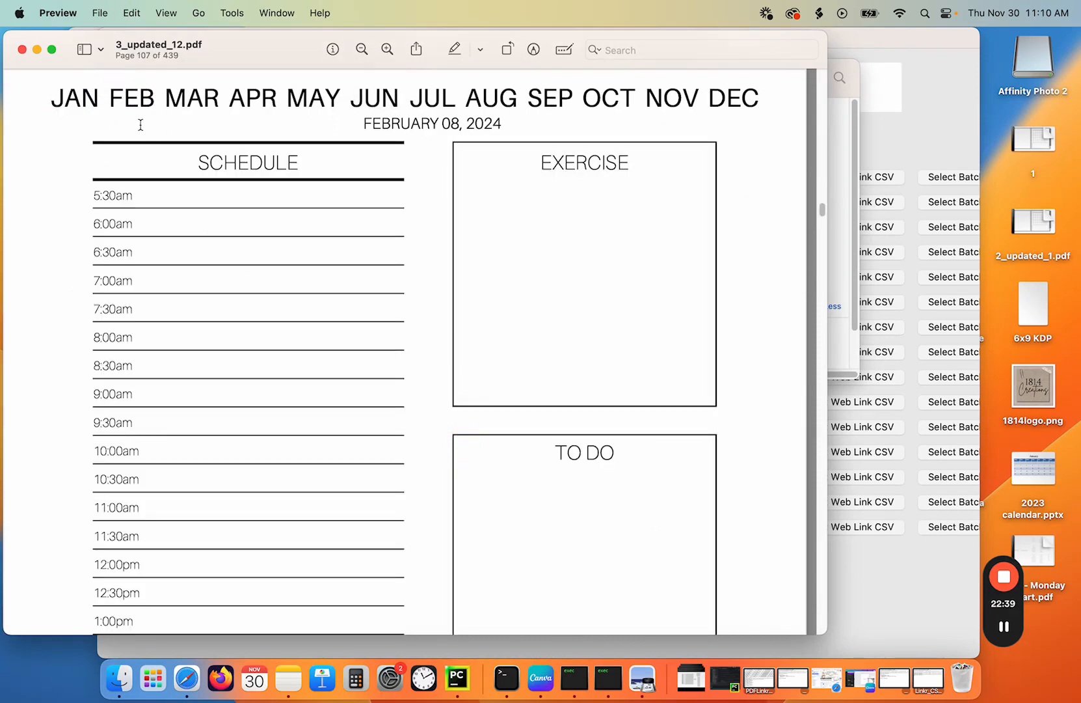
pyautogui.click(260, 99)
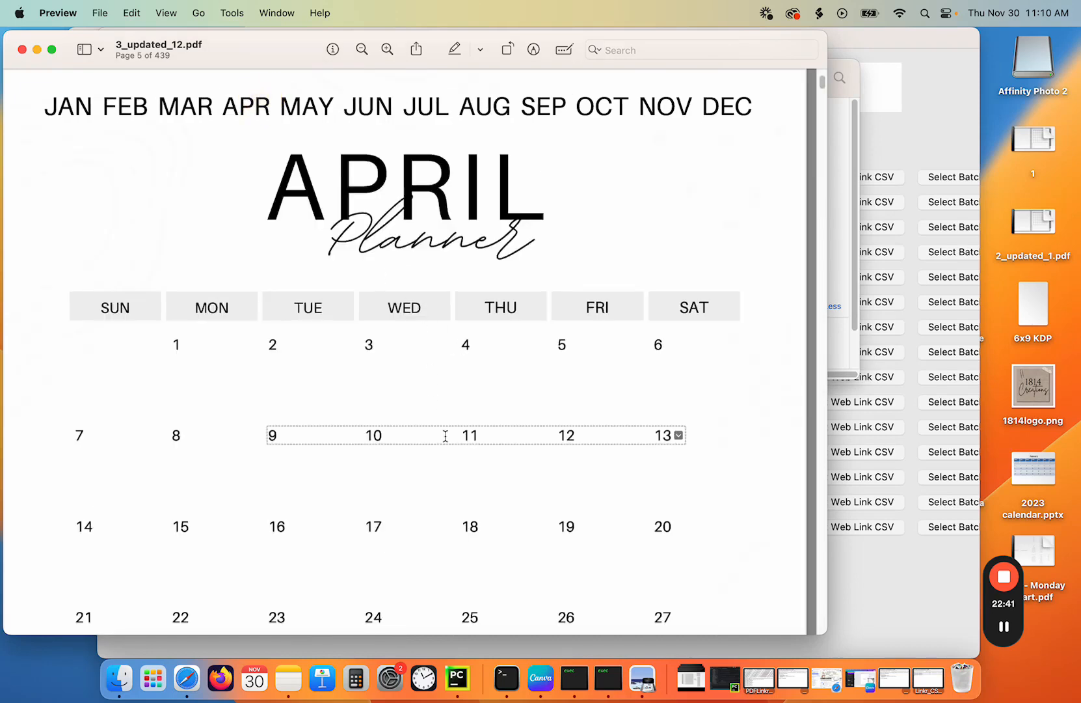
pyautogui.click(575, 442)
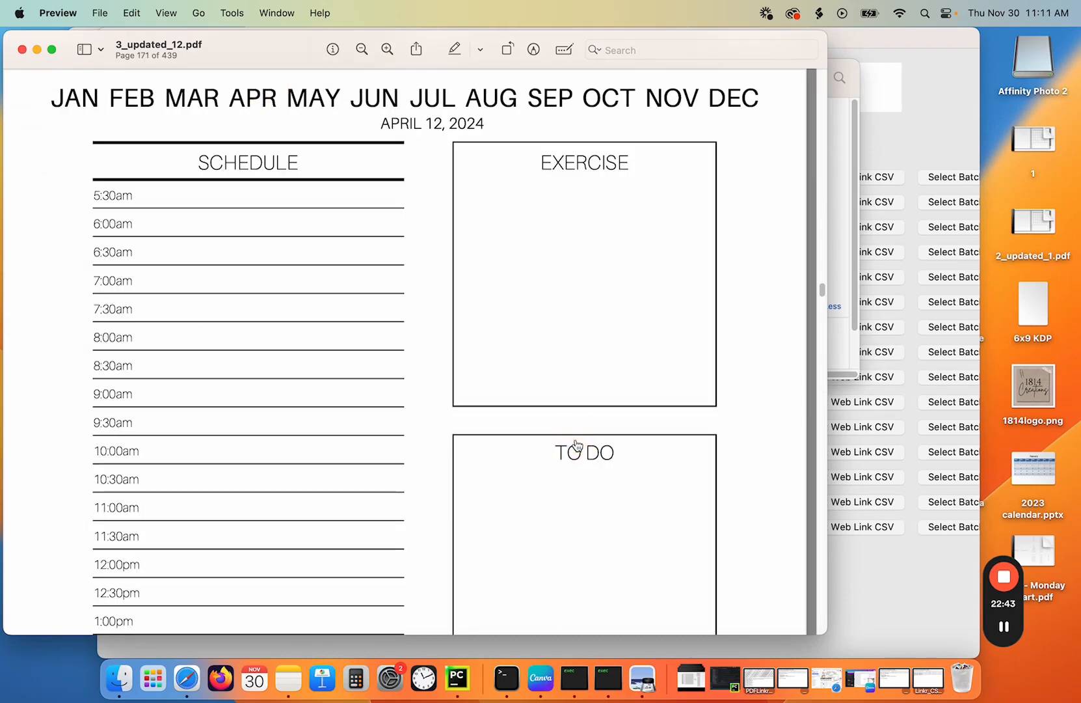
pyautogui.click(558, 106)
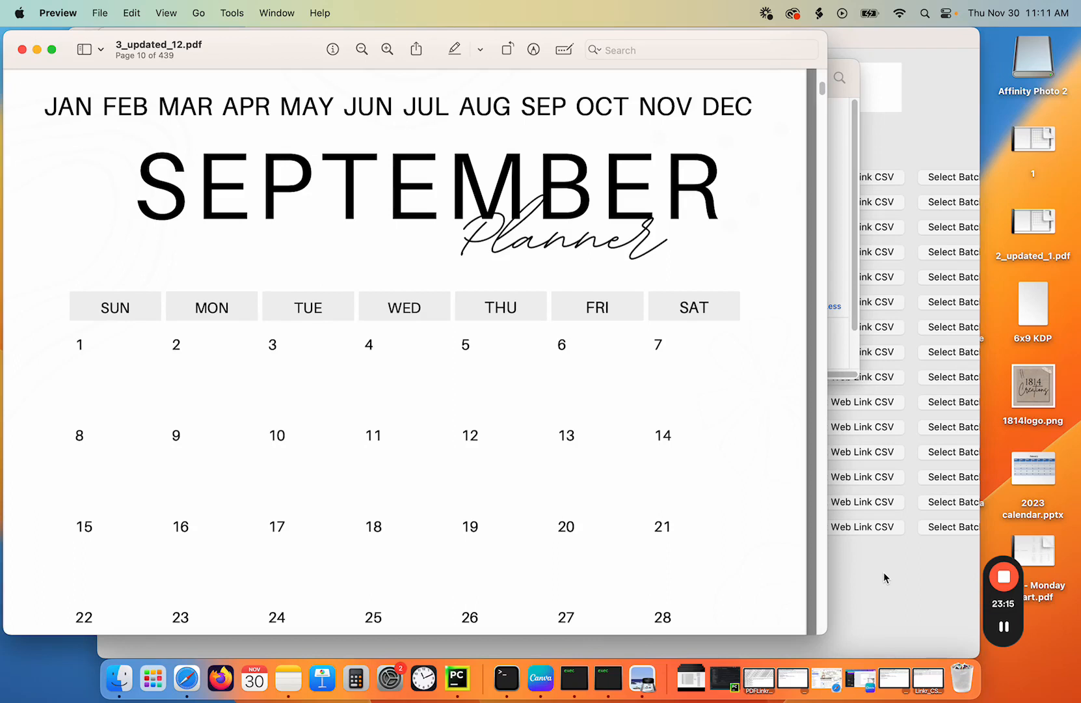
pyautogui.moveTo(1009, 626)
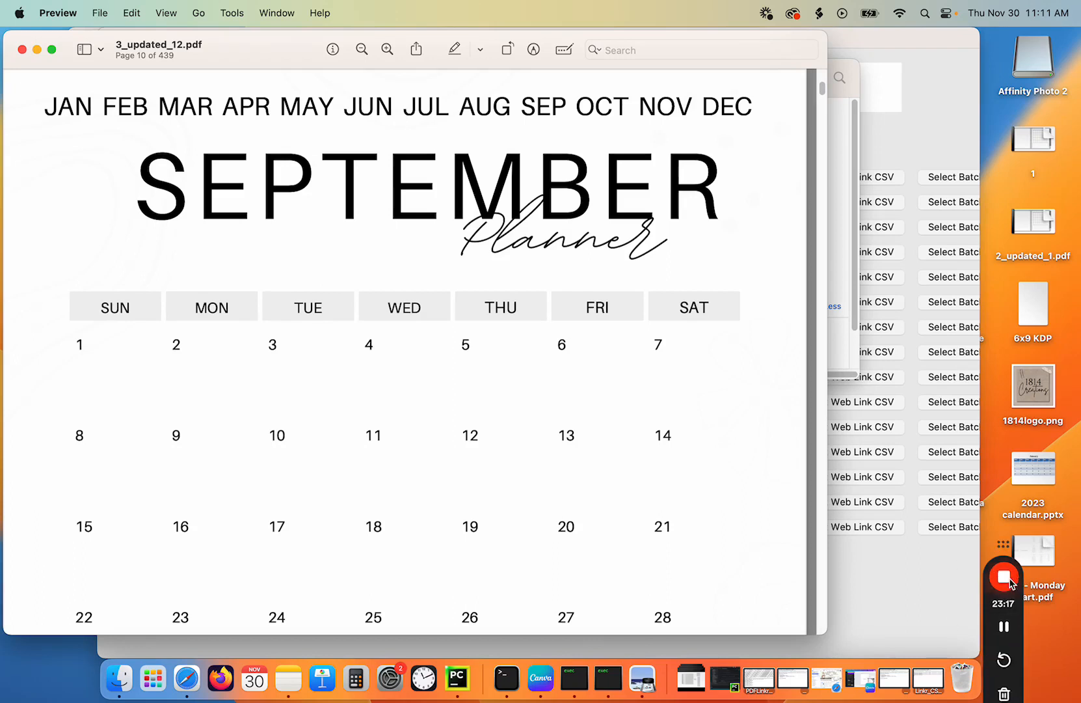